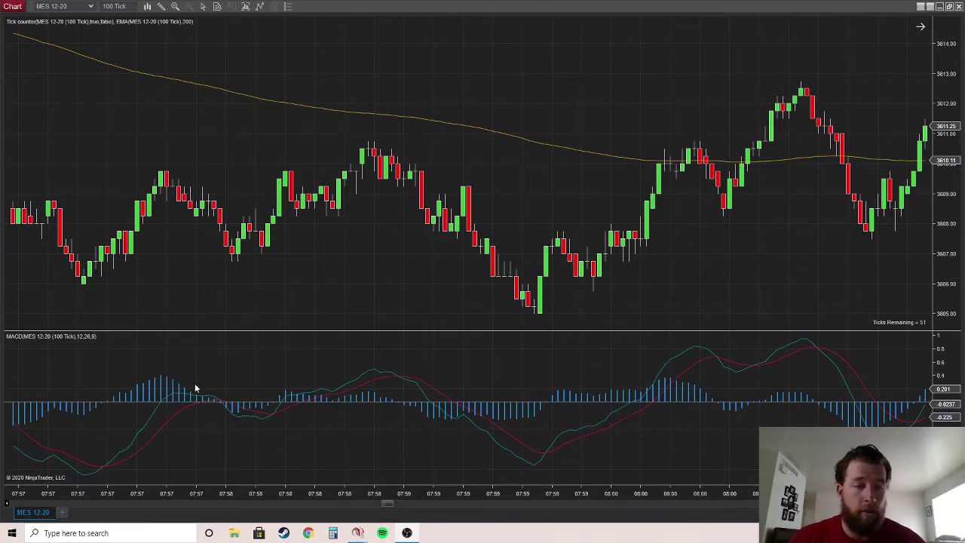
# Step: Compress the chart to show more bars and mark the recent high with a horizontal line
pyautogui.moveTo(32, 496); pyautogui.dragTo(400, 513)
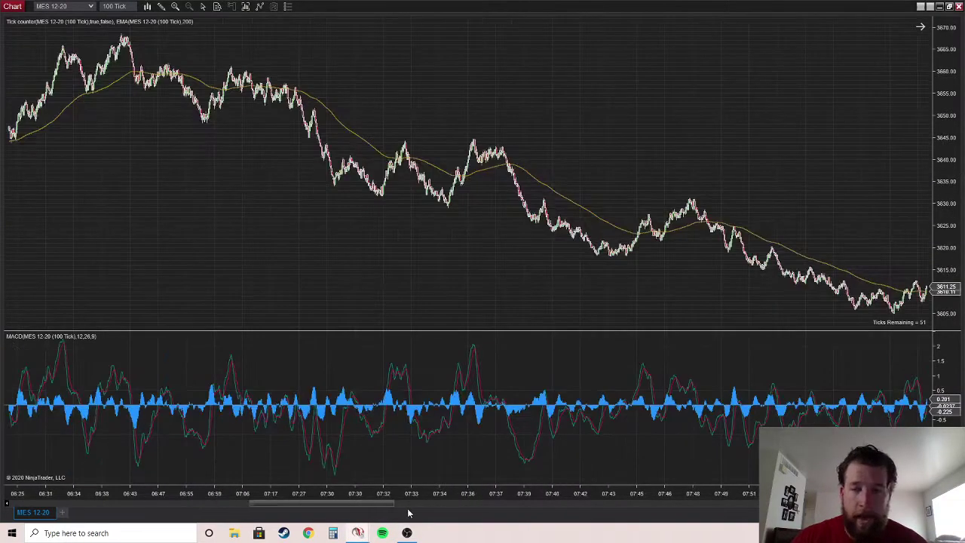
pyautogui.click(162, 7)
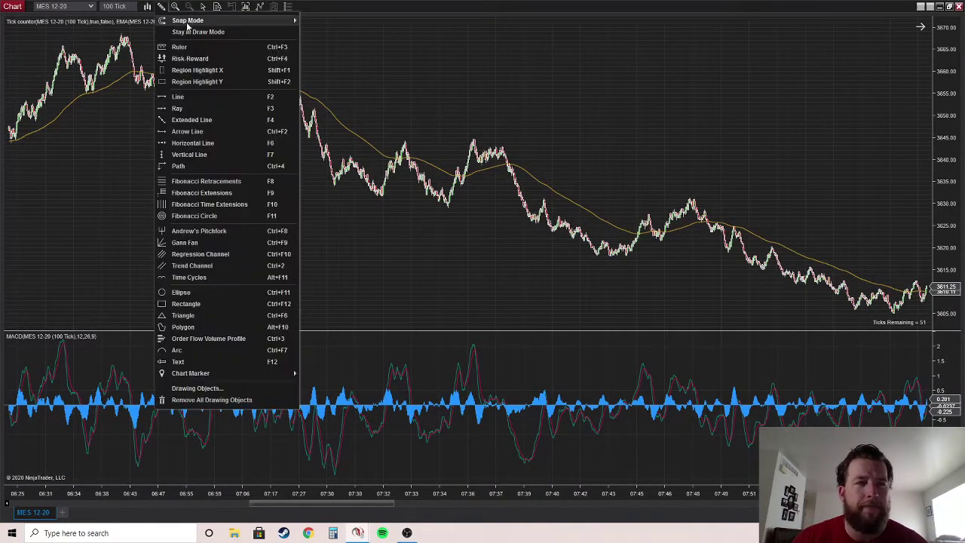
pyautogui.click(189, 143)
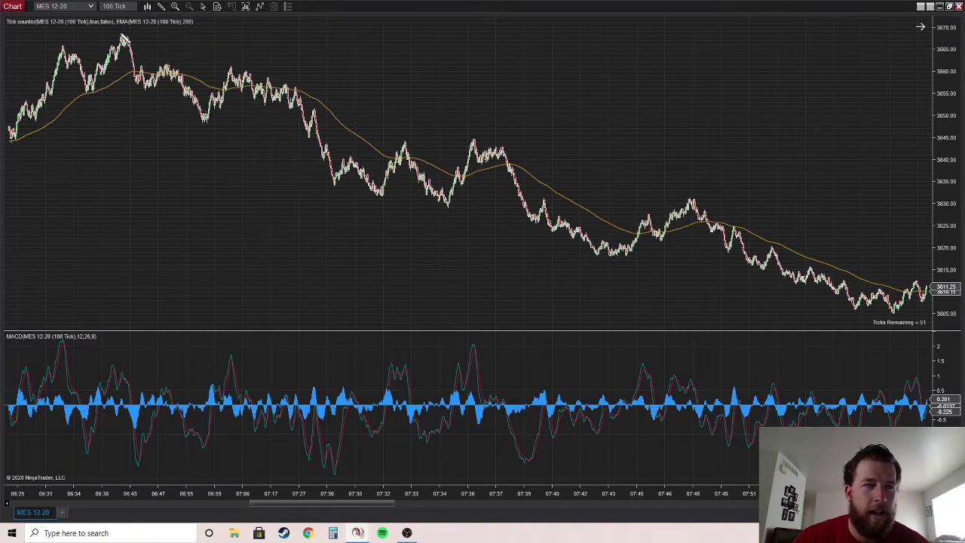
pyautogui.click(121, 32)
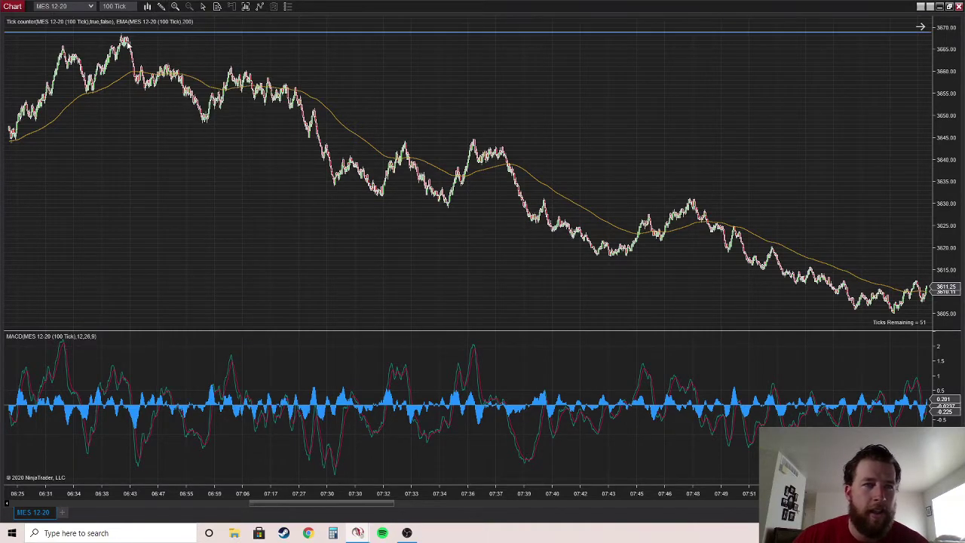
# Step: Add a second horizontal line at the 3605 low
pyautogui.click(161, 6)
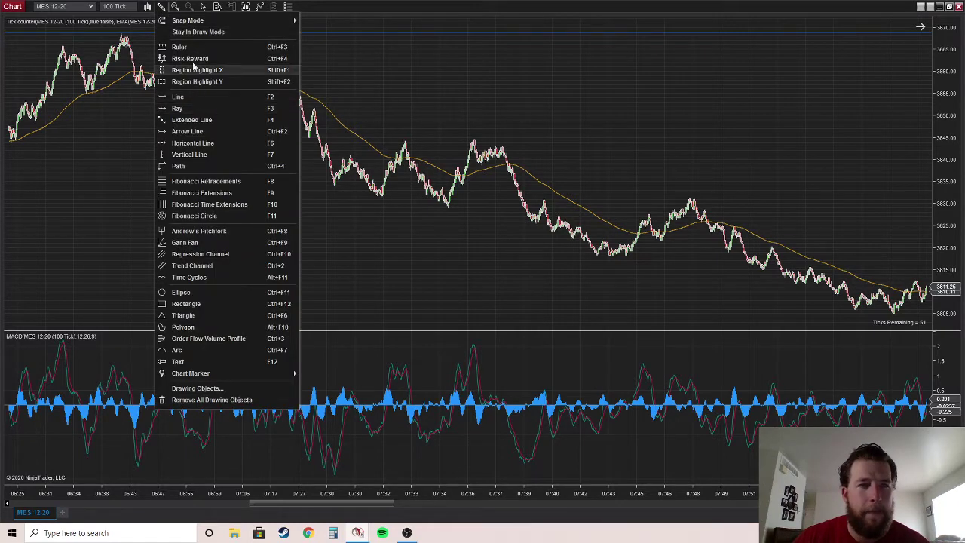
pyautogui.click(192, 143)
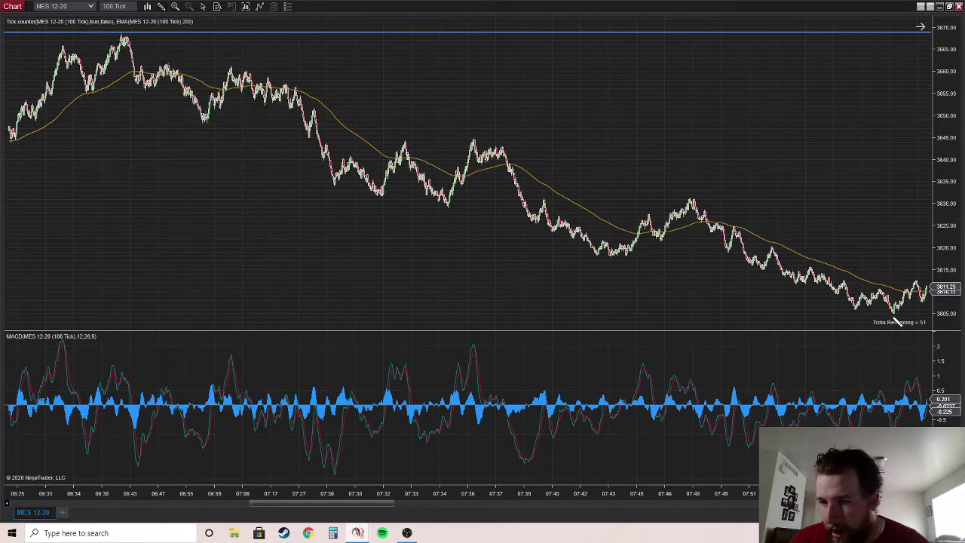
pyautogui.click(894, 313)
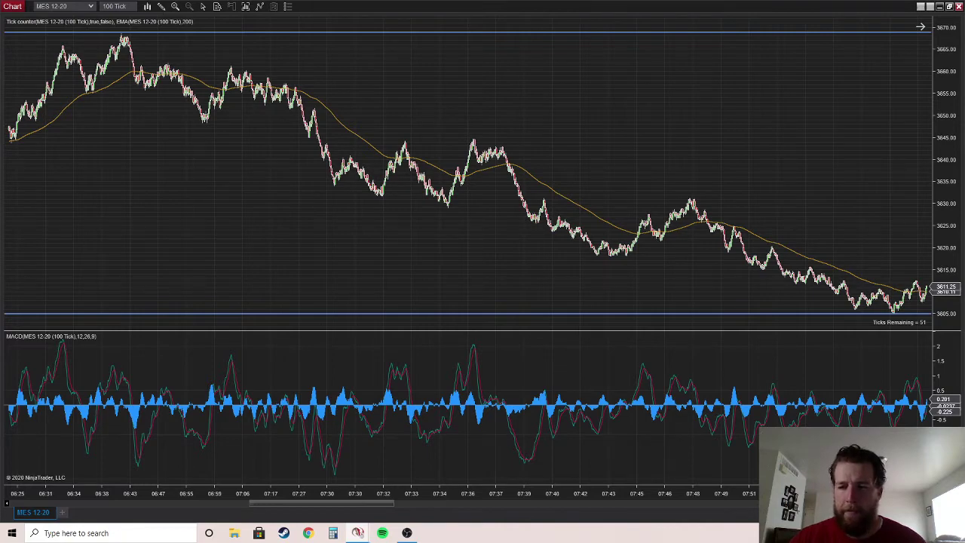
# Step: Zoom in on the last few minutes of bars
pyautogui.scroll(5, 461, 478)
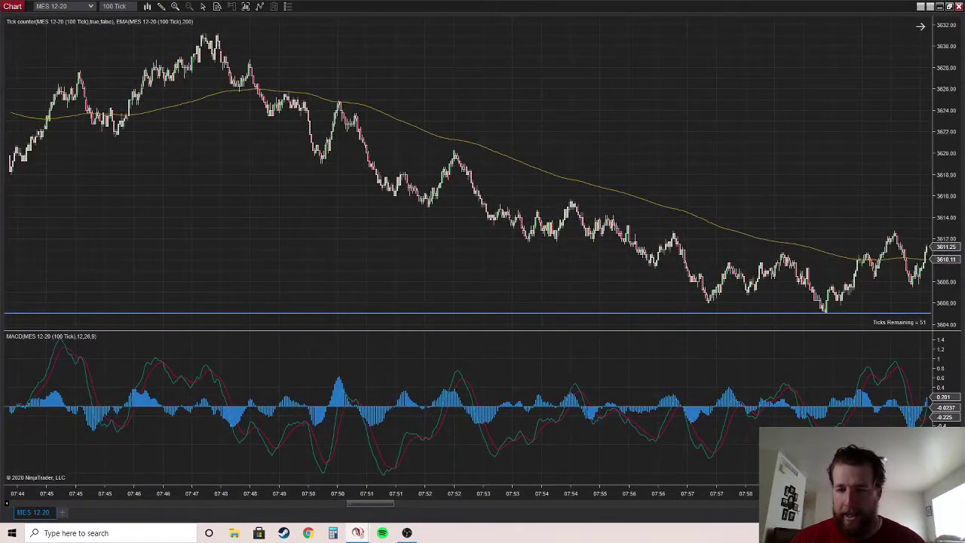
pyautogui.scroll(4, 362, 465)
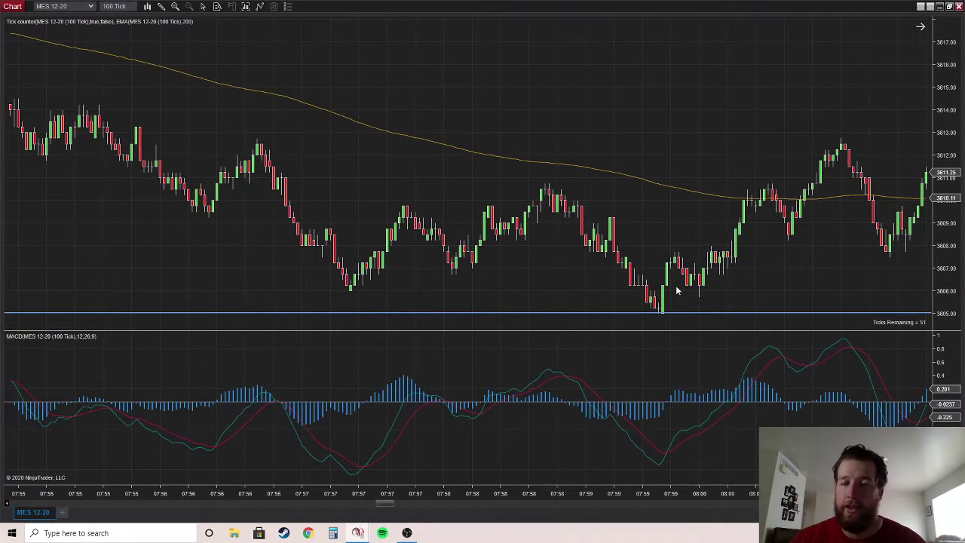
pyautogui.scroll(4, 660, 480)
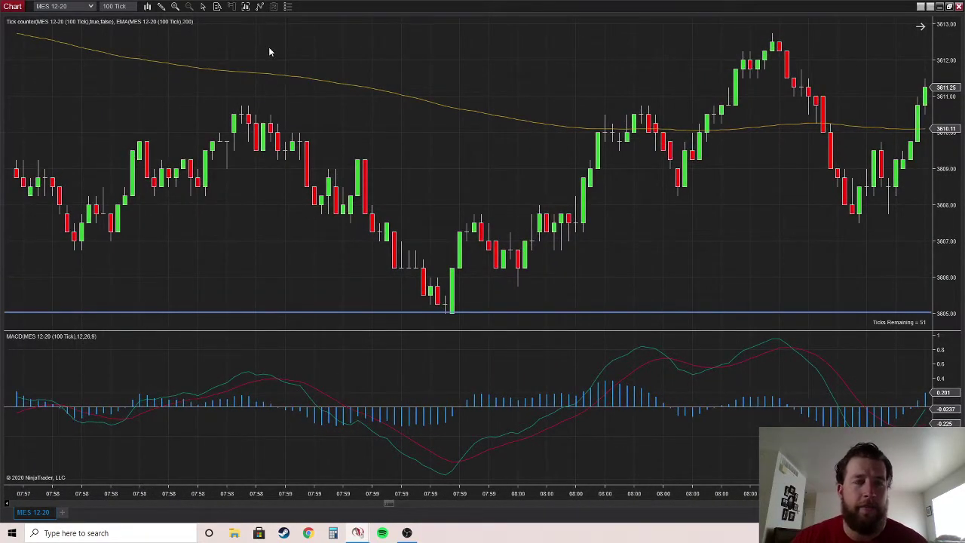
# Step: Place a trial risk-reward drawing with entry at 3609.50, then delete it
pyautogui.rightClick(354, 76)
pyautogui.moveTo(399, 171)
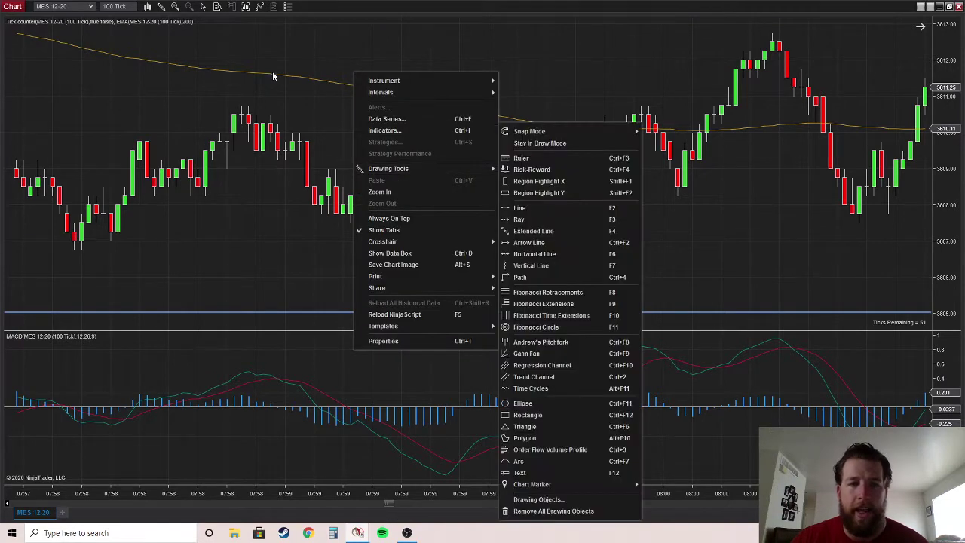
pyautogui.click(542, 170)
pyautogui.click(489, 154)
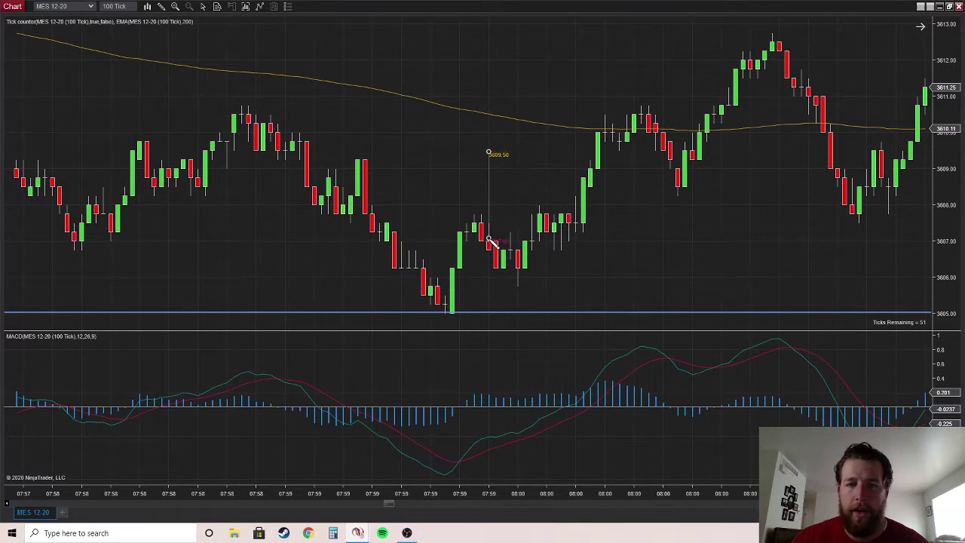
pyautogui.click(483, 219)
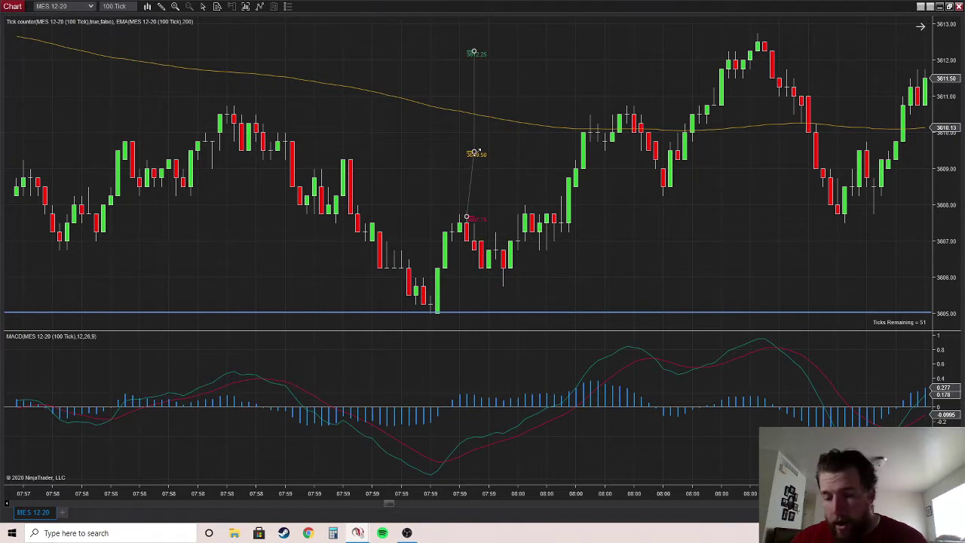
pyautogui.press('Delete')
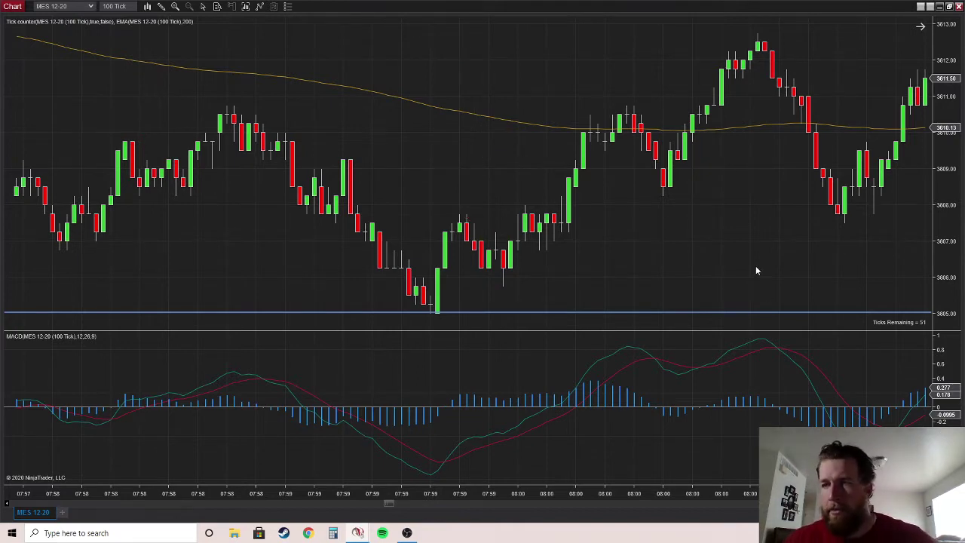
# Step: Scroll the chart forward to show the bars through about 08:02
pyautogui.hscroll(-3, 757, 270)
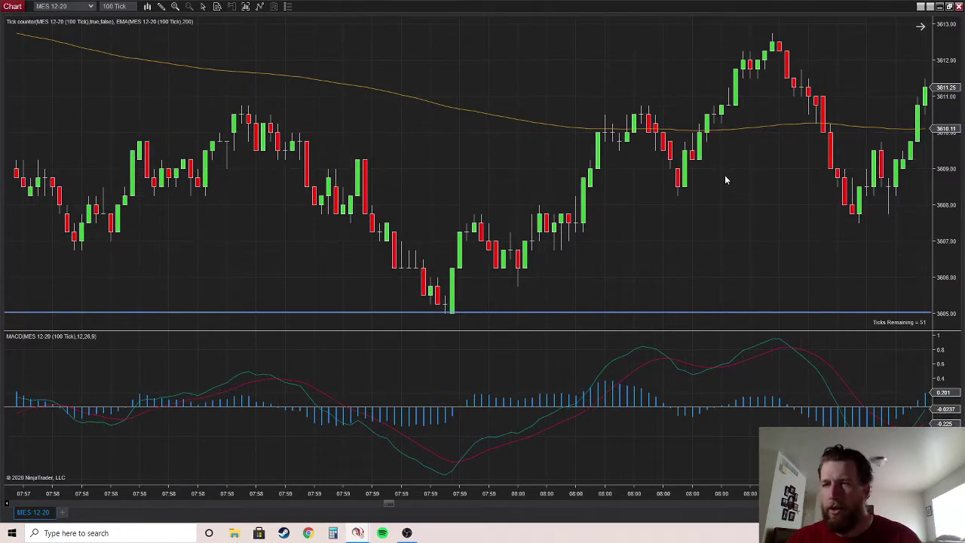
pyautogui.scroll(-10, 725, 179)
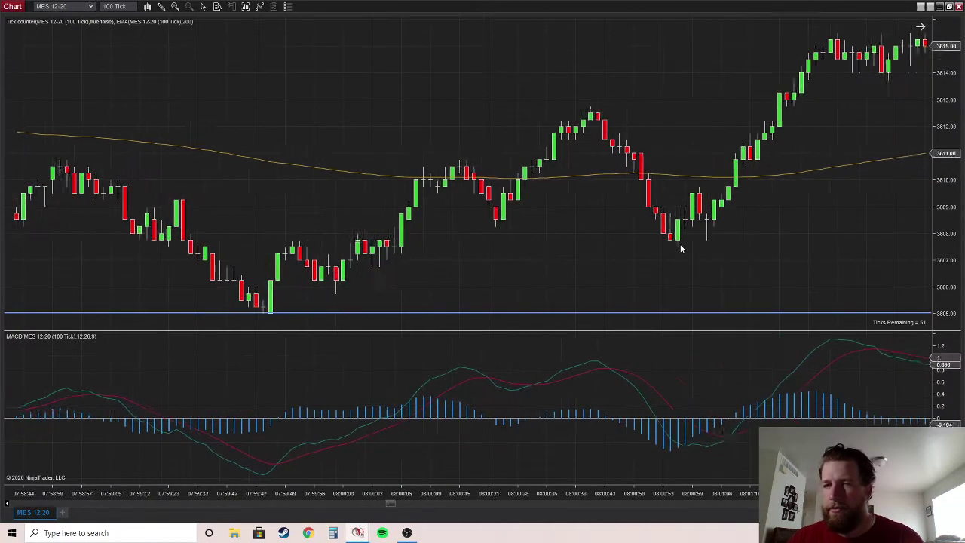
pyautogui.scroll(-10, 680, 245)
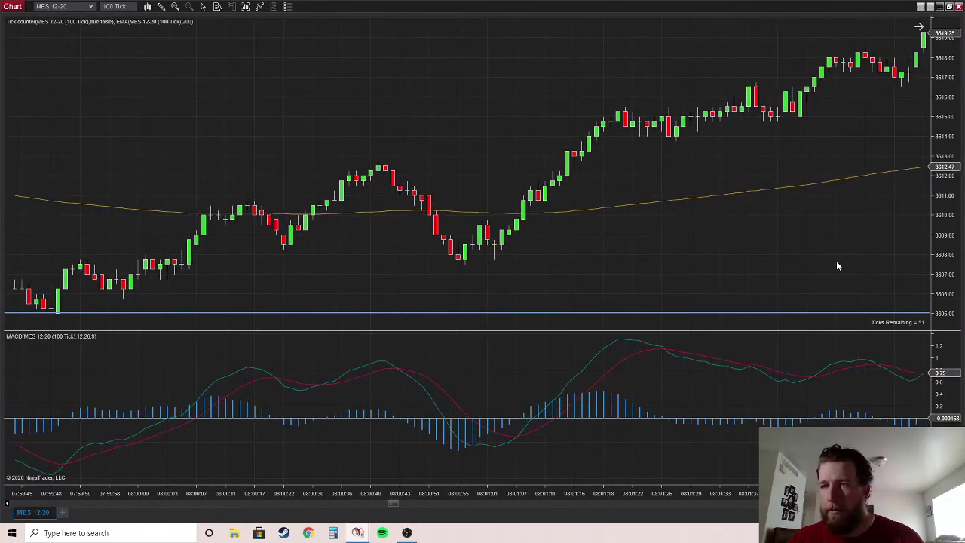
pyautogui.scroll(-15, 838, 266)
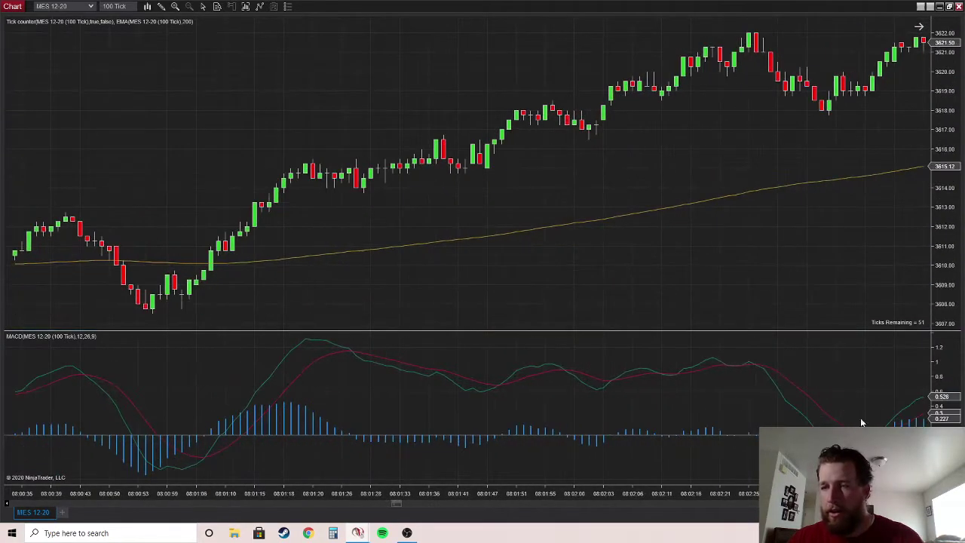
pyautogui.scroll(3, 860, 422)
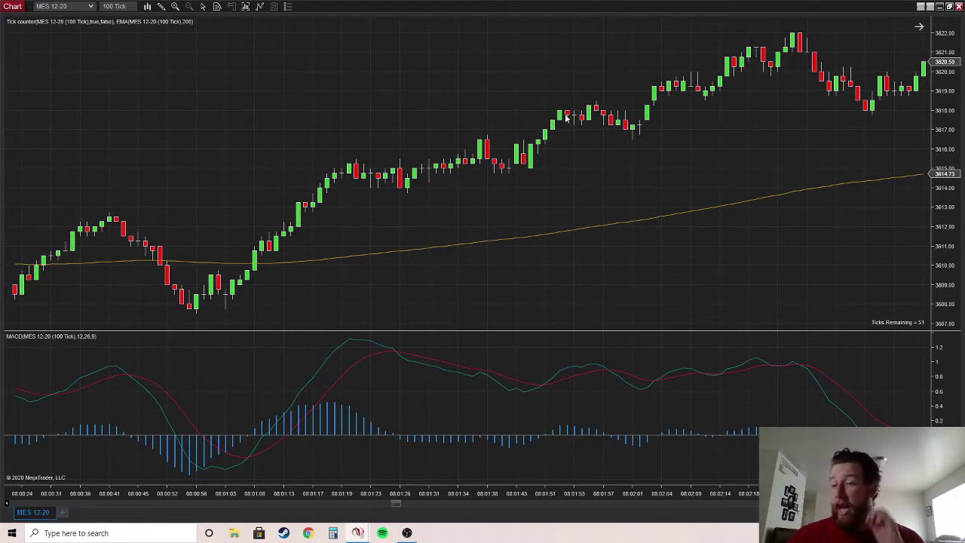
# Step: Draw a risk-reward on the latest bar with its entry at 3620.50
pyautogui.rightClick(624, 195)
pyautogui.moveTo(660, 289)
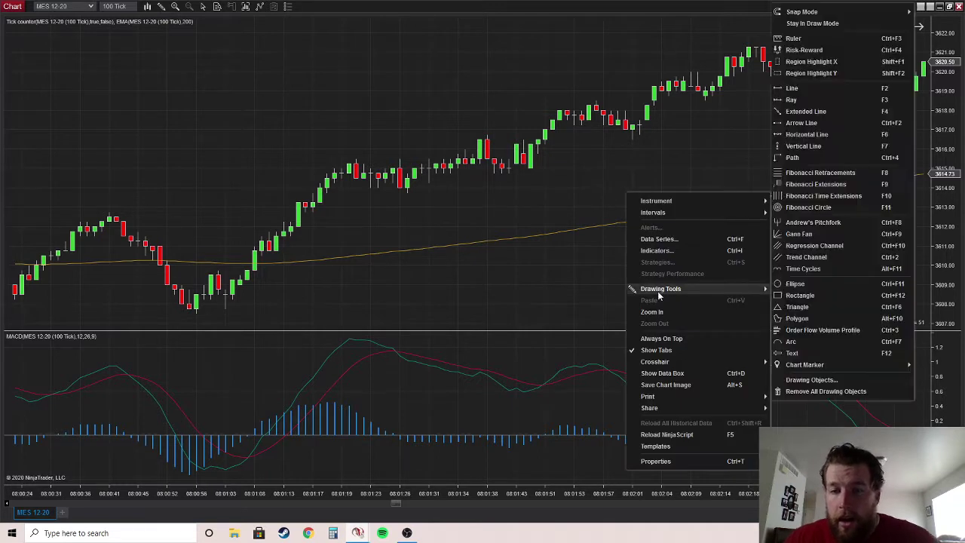
pyautogui.click(804, 49)
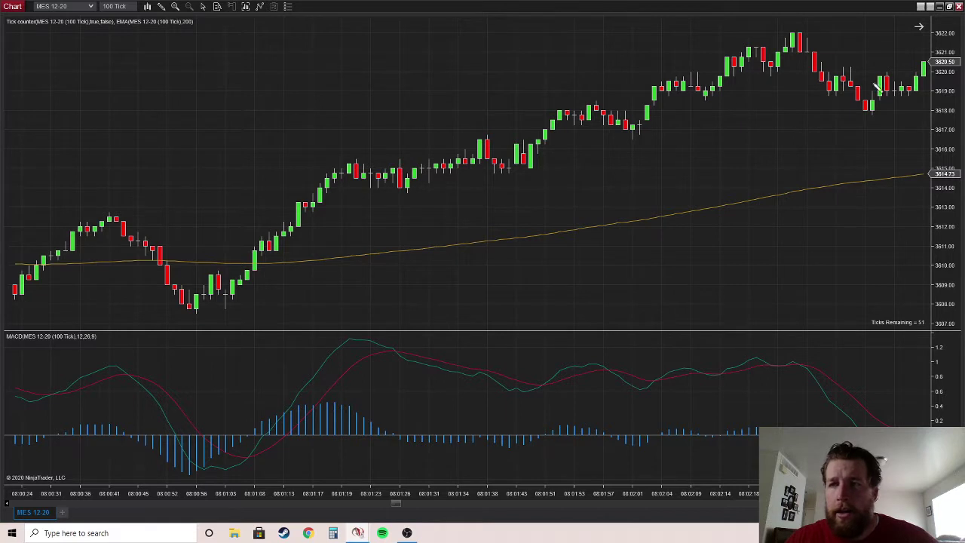
pyautogui.click(924, 61)
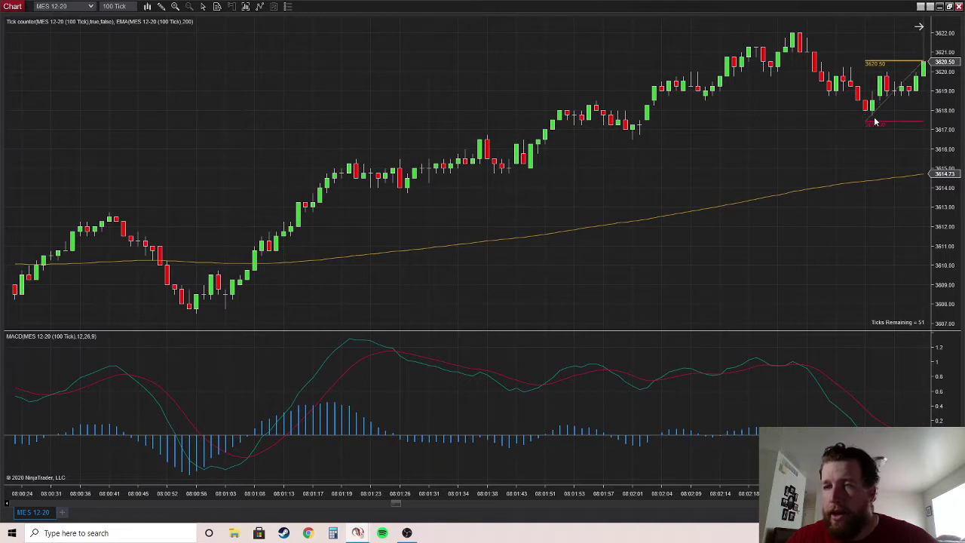
# Step: Change the risk-reward drawing's Ratio from 1.5 to 1
pyautogui.doubleClick(879, 125)
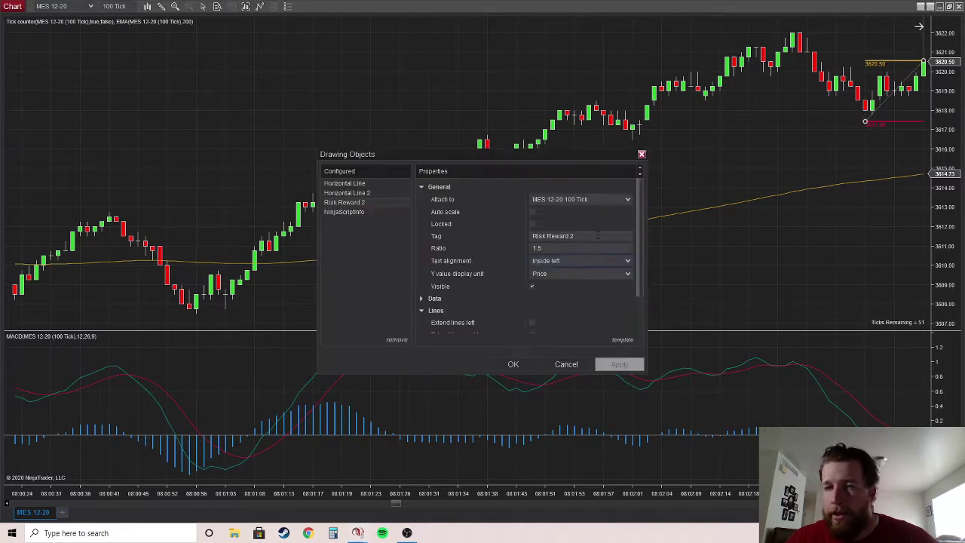
pyautogui.doubleClick(554, 249)
pyautogui.write('1')
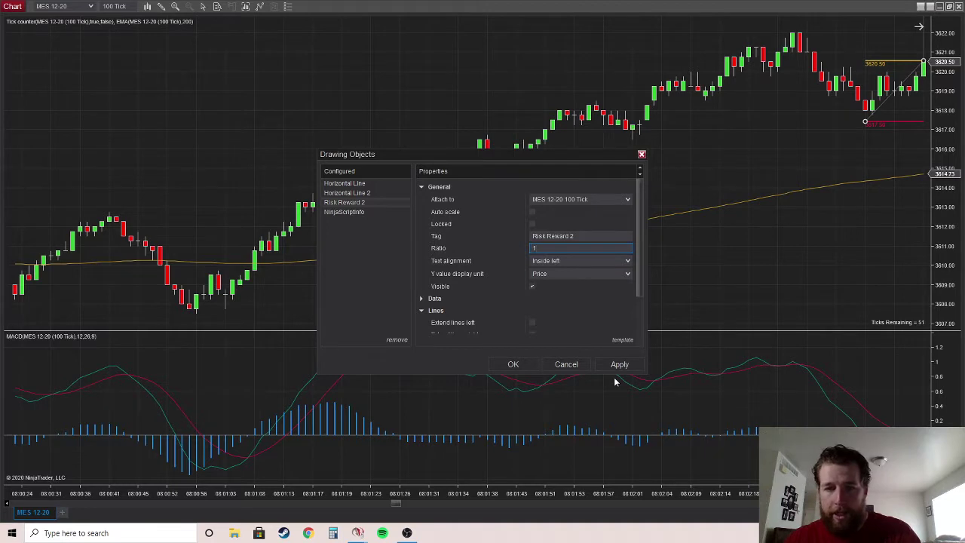
pyautogui.press('Return')
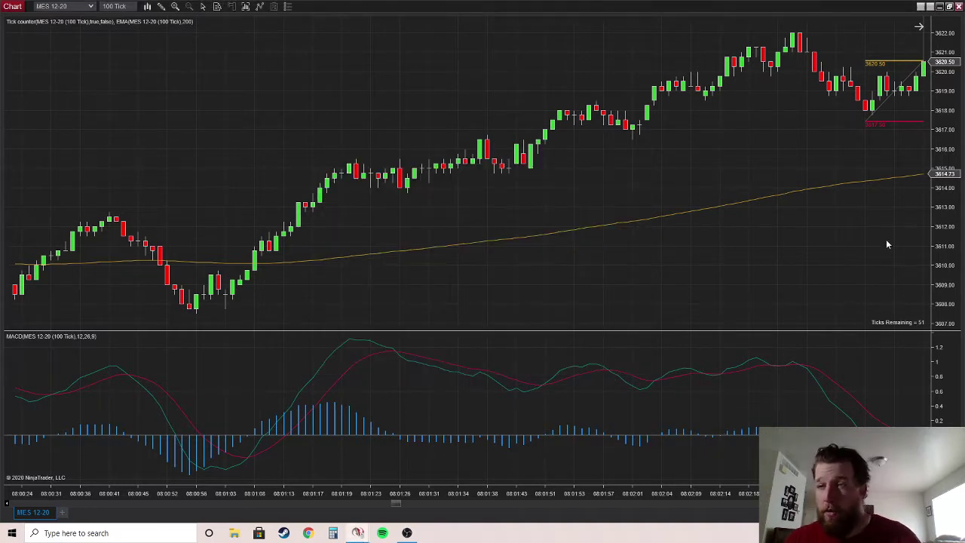
pyautogui.scroll(-5, 884, 146)
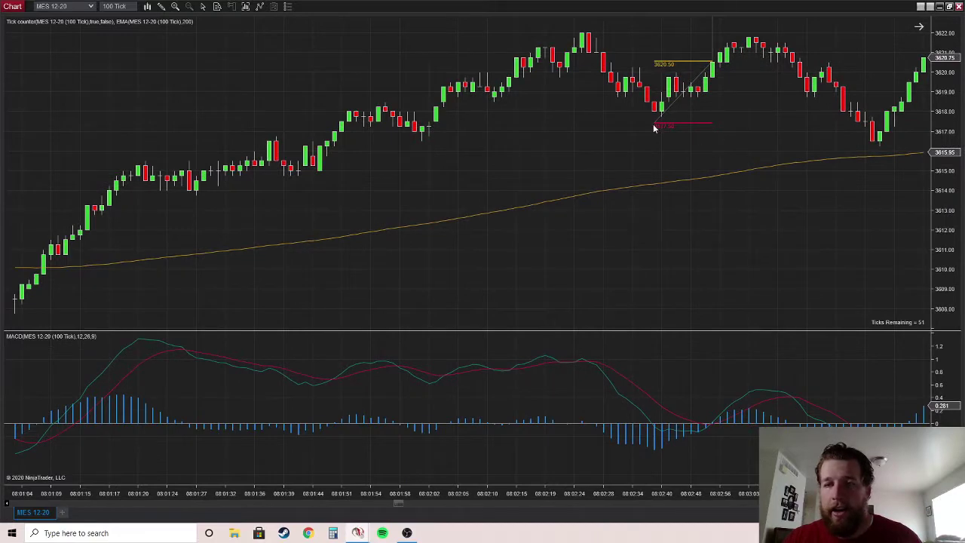
# Step: Drag the risk-reward stop anchor right so its lines span the later bars
pyautogui.moveTo(653, 122); pyautogui.dragTo(859, 122)
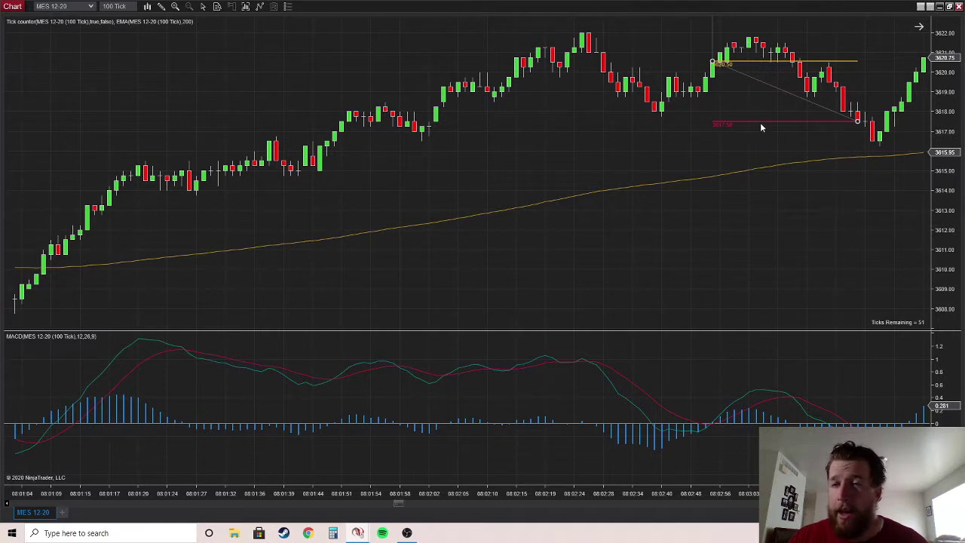
# Step: Enter 10 in Calculator as the running tally, then minimize it
pyautogui.click(332, 533)
pyautogui.moveTo(299, 281); pyautogui.dragTo(287, 260)
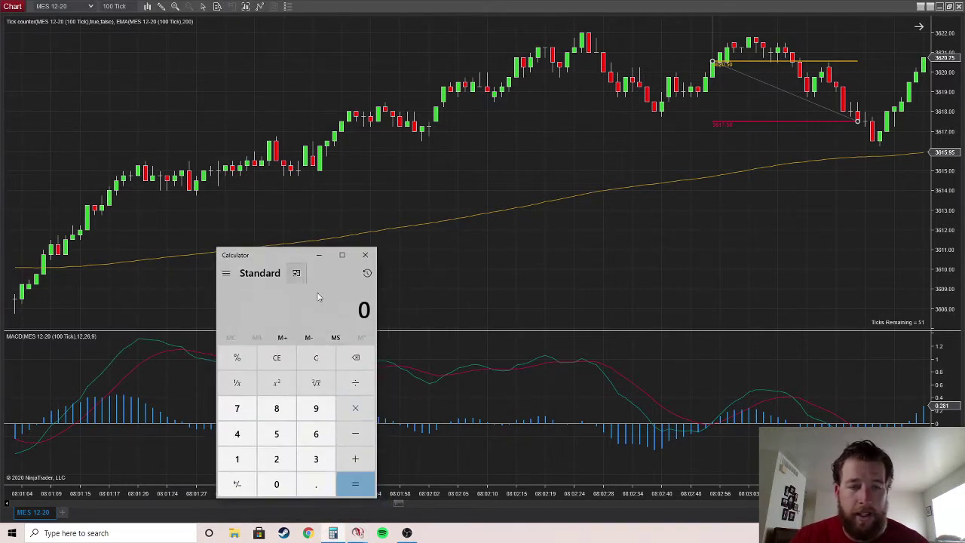
pyautogui.write('10')
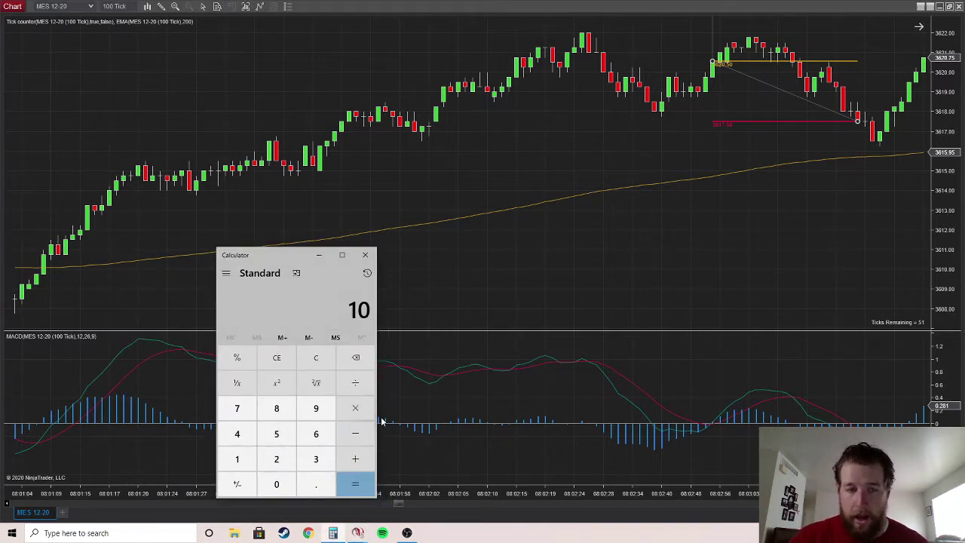
pyautogui.click(319, 255)
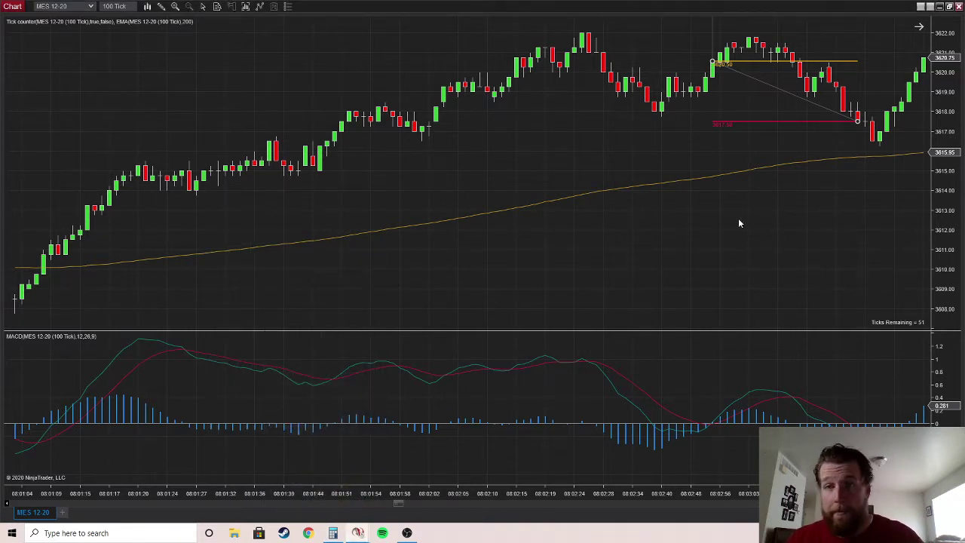
pyautogui.scroll(2, 800, 264)
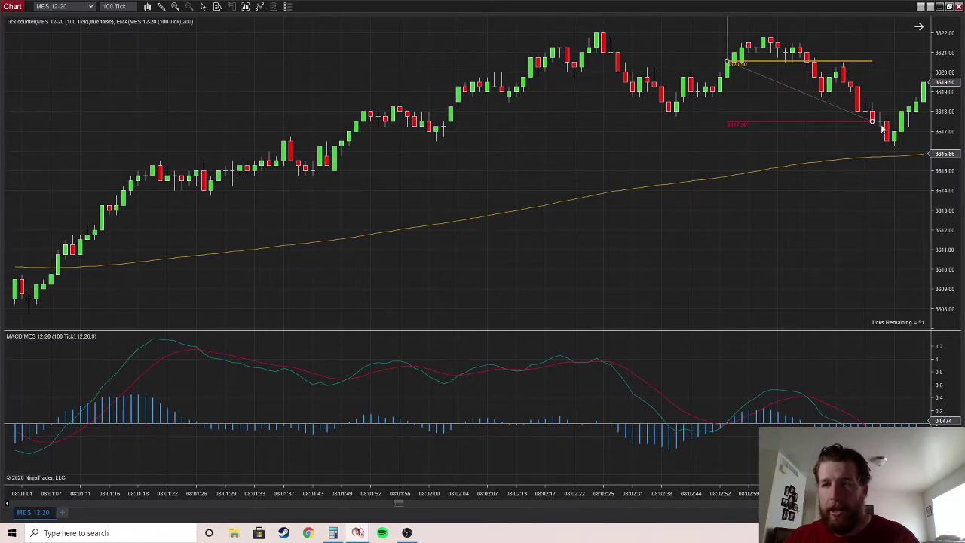
pyautogui.rightClick(698, 243)
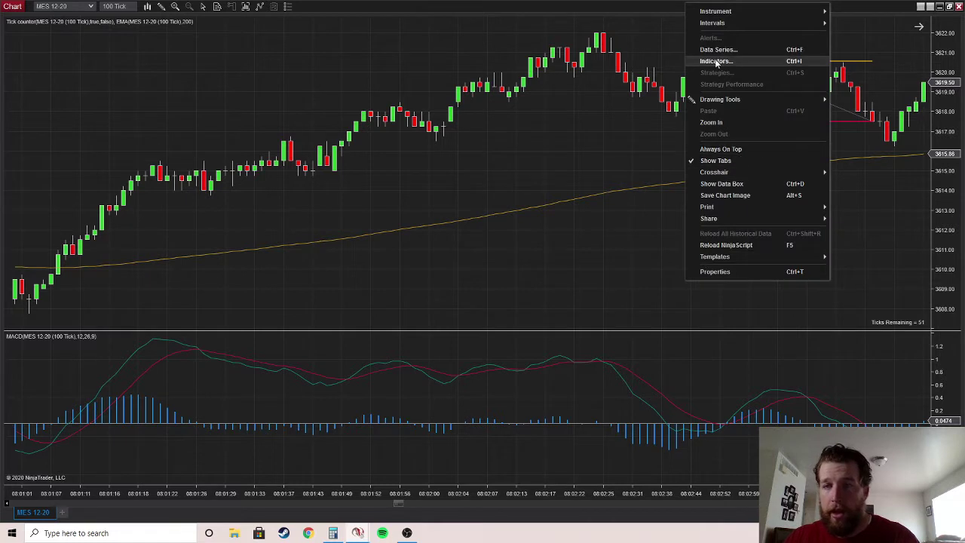
pyautogui.moveTo(720, 99)
pyautogui.click(577, 147)
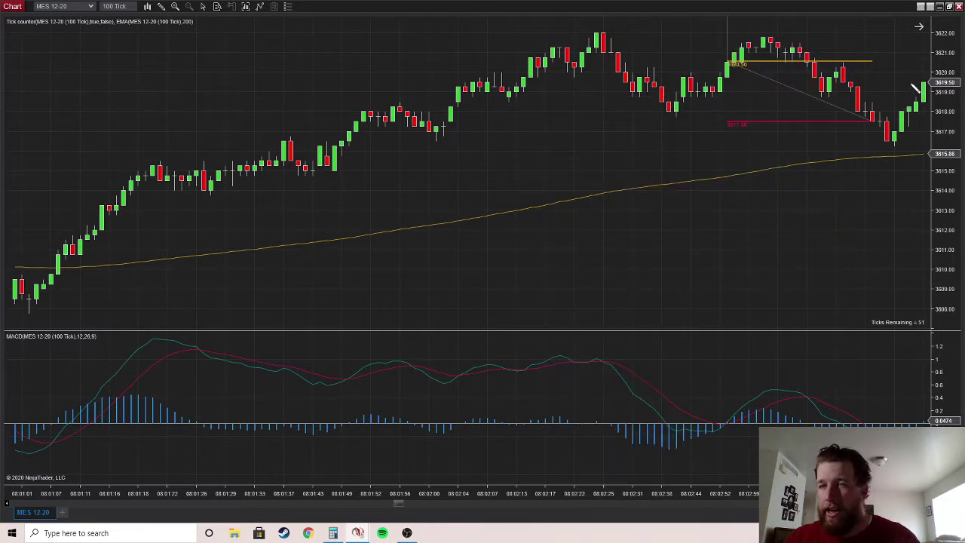
pyautogui.click(923, 131)
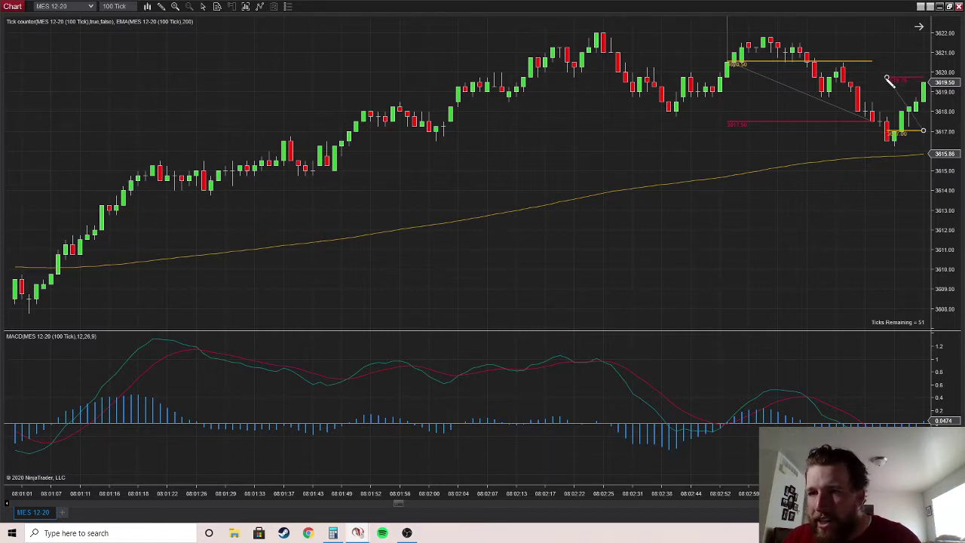
pyautogui.click(883, 74)
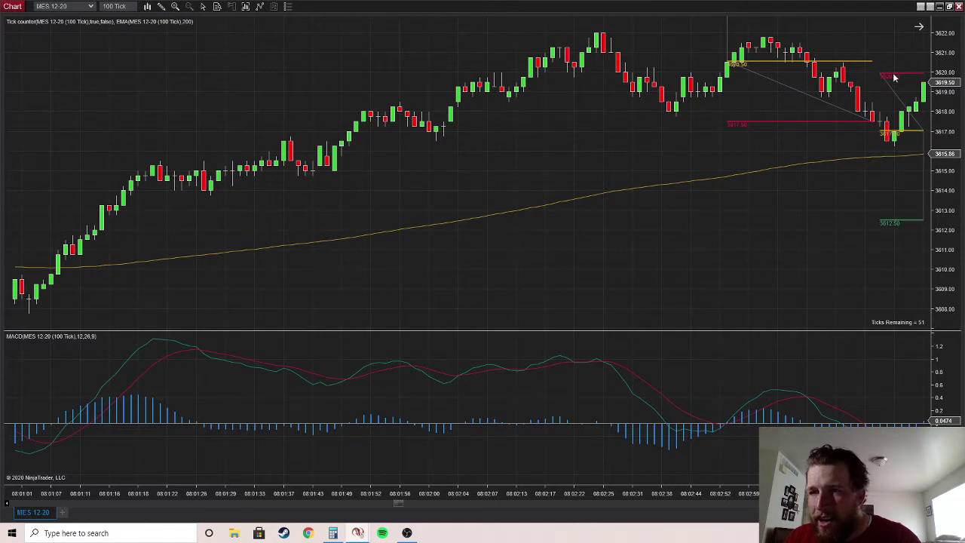
pyautogui.doubleClick(894, 76)
pyautogui.doubleClick(541, 248)
pyautogui.write('1.5')
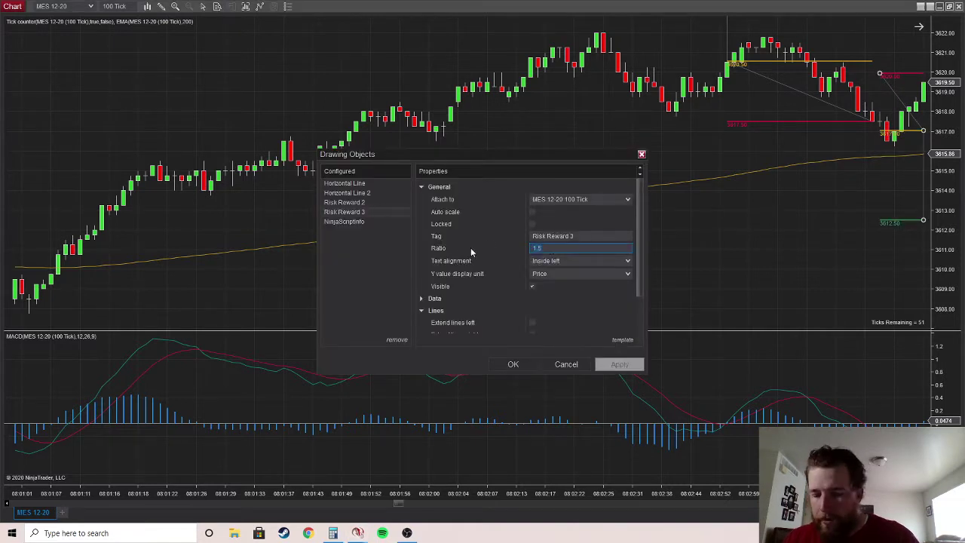
pyautogui.press('Return')
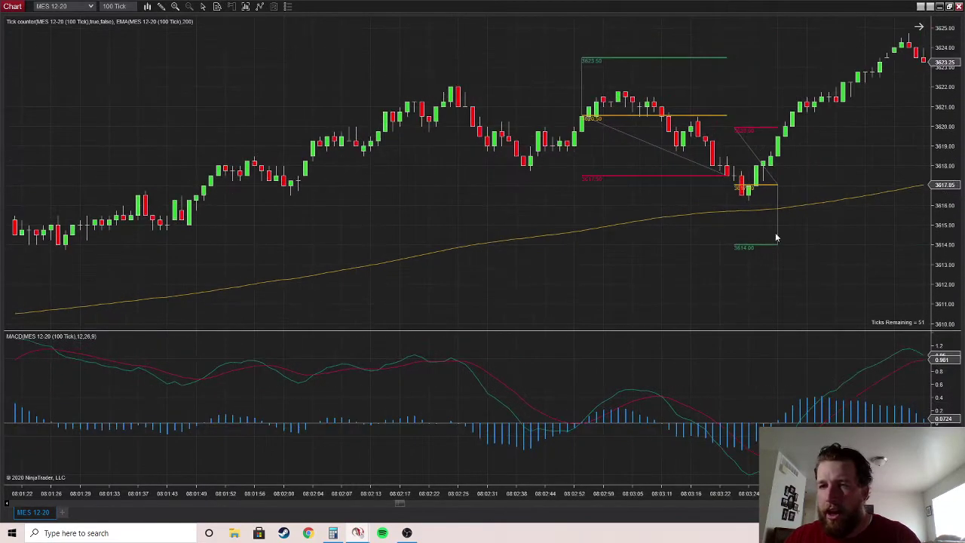
pyautogui.doubleClick(738, 190)
pyautogui.click(642, 155)
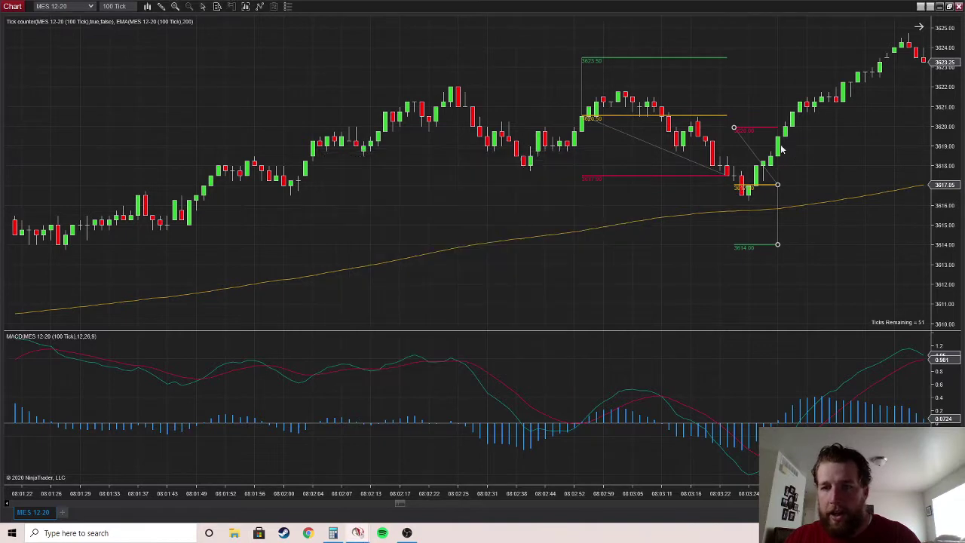
pyautogui.press('Delete')
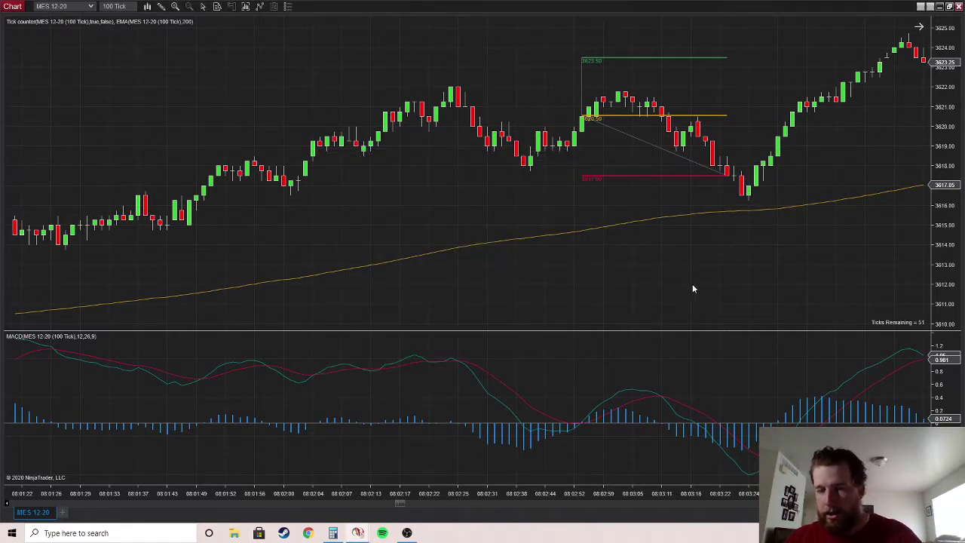
pyautogui.scroll(-5, 767, 237)
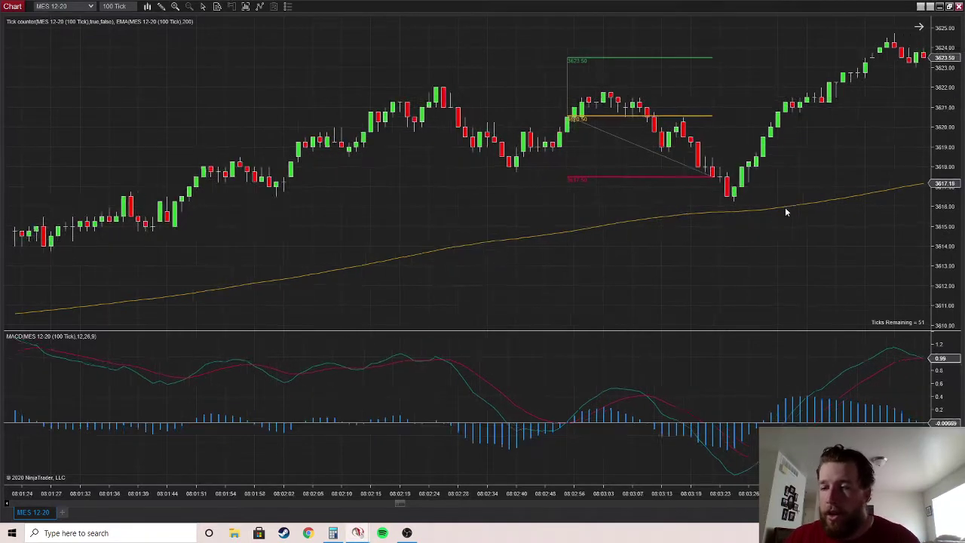
pyautogui.scroll(-6, 800, 200)
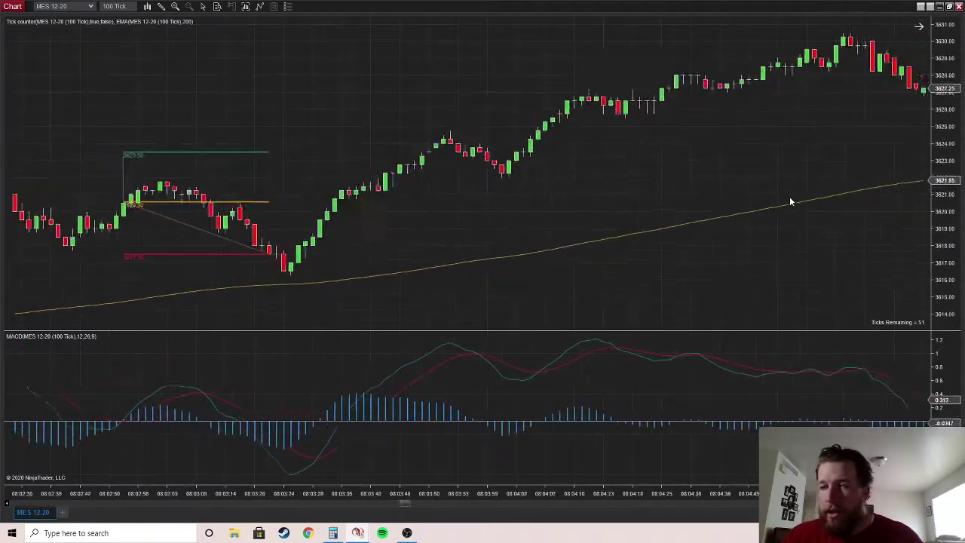
pyautogui.scroll(3, 790, 201)
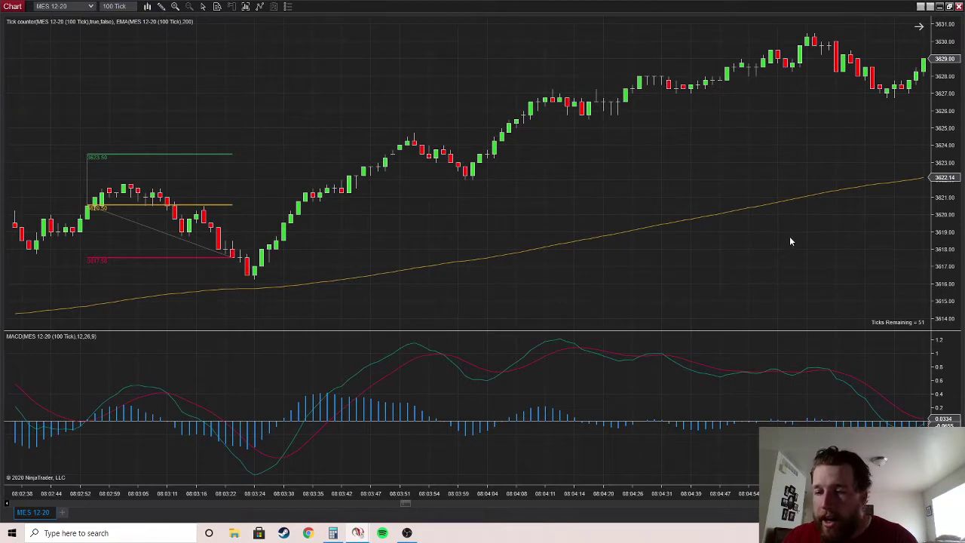
pyautogui.scroll(-2, 866, 248)
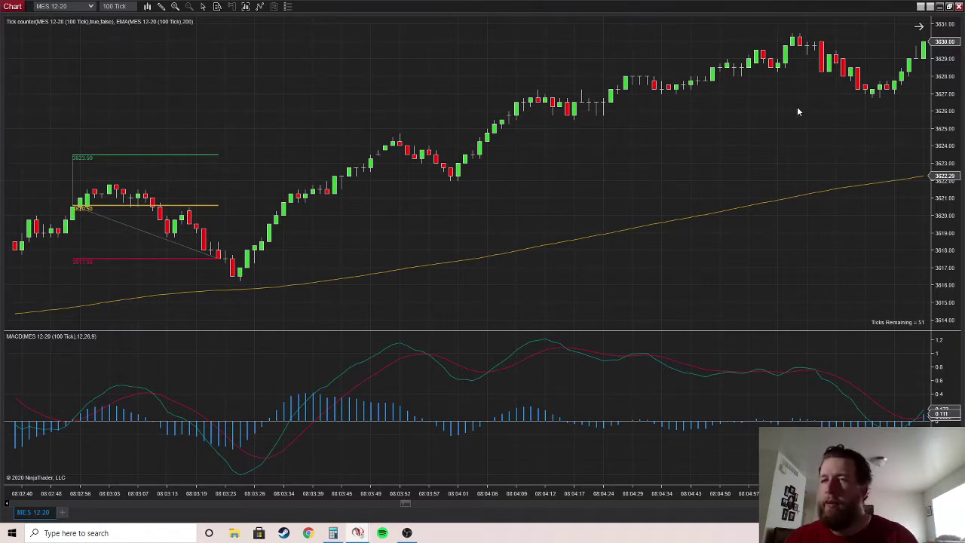
# Step: Draw a long risk-reward with entry 3630.75 and stop 3628.75, checking its properties
pyautogui.rightClick(867, 136)
pyautogui.moveTo(751, 237)
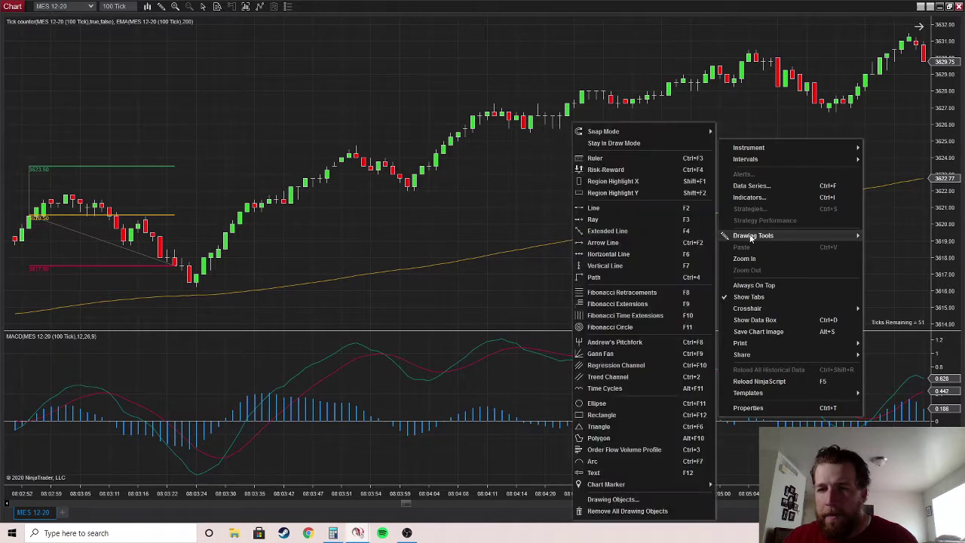
pyautogui.click(696, 144)
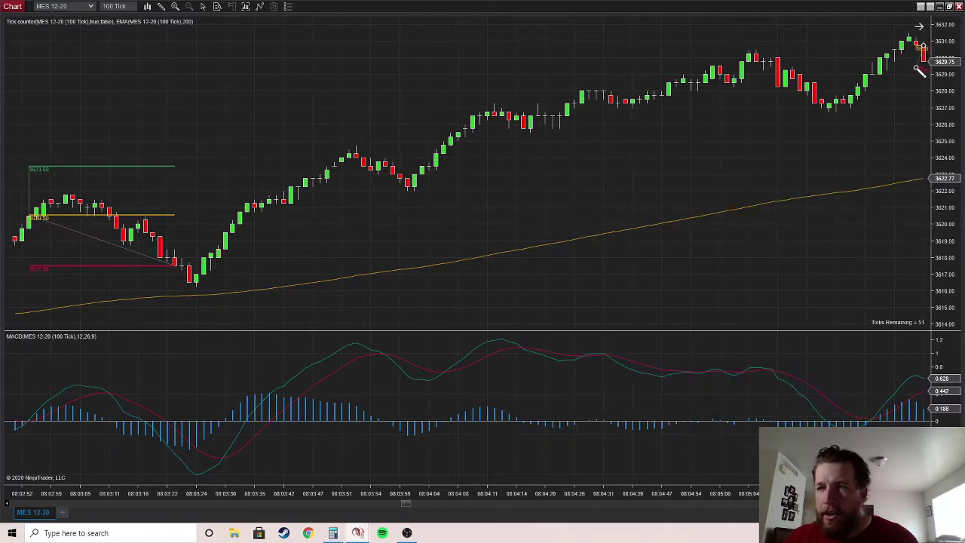
pyautogui.click(923, 46)
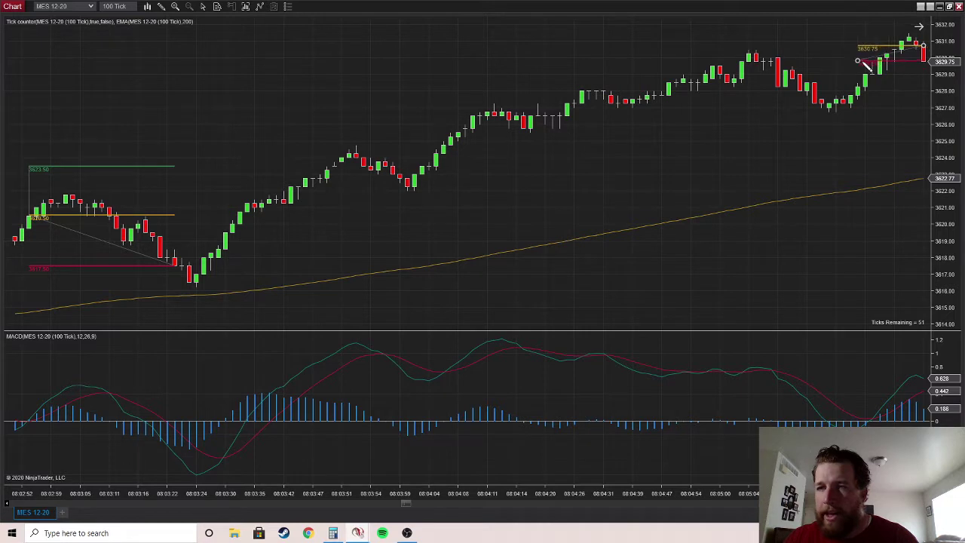
pyautogui.click(903, 80)
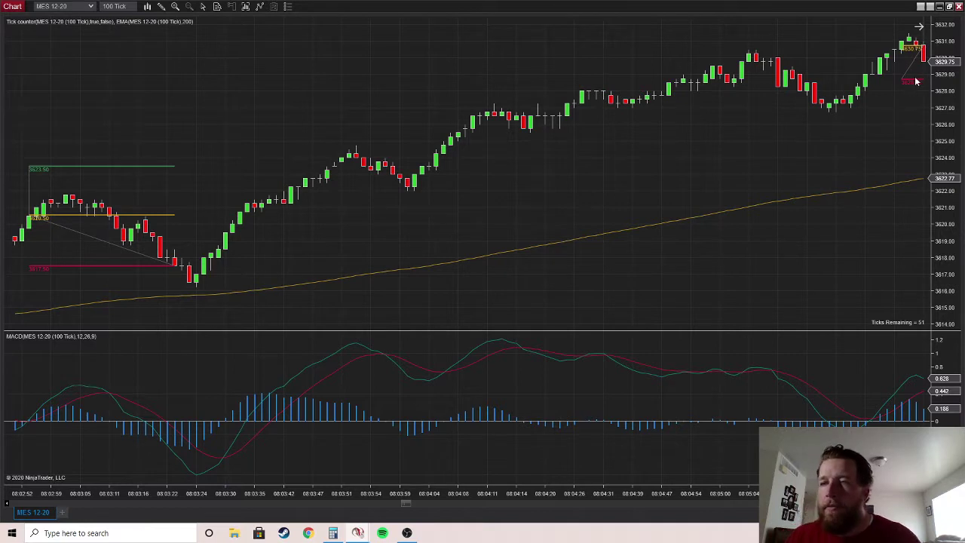
pyautogui.doubleClick(915, 80)
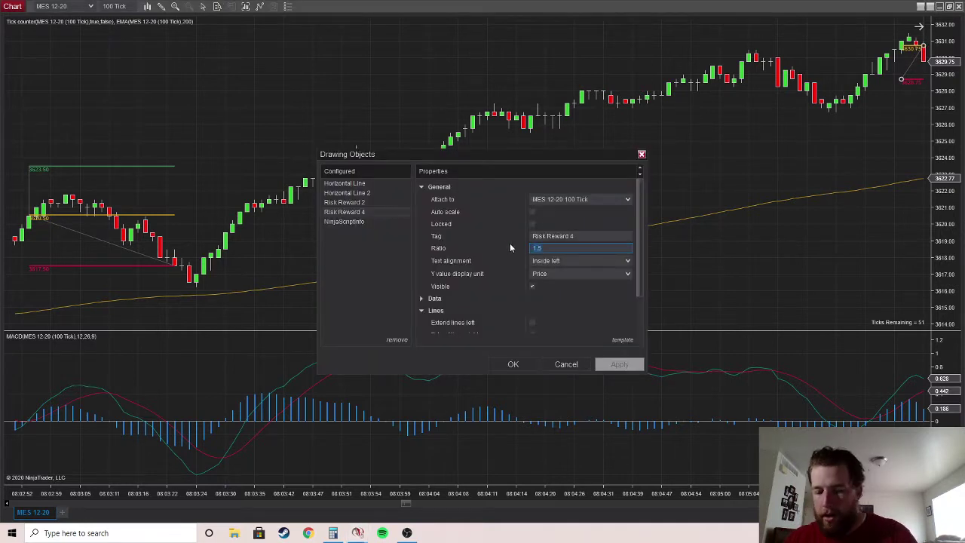
pyautogui.press('Return')
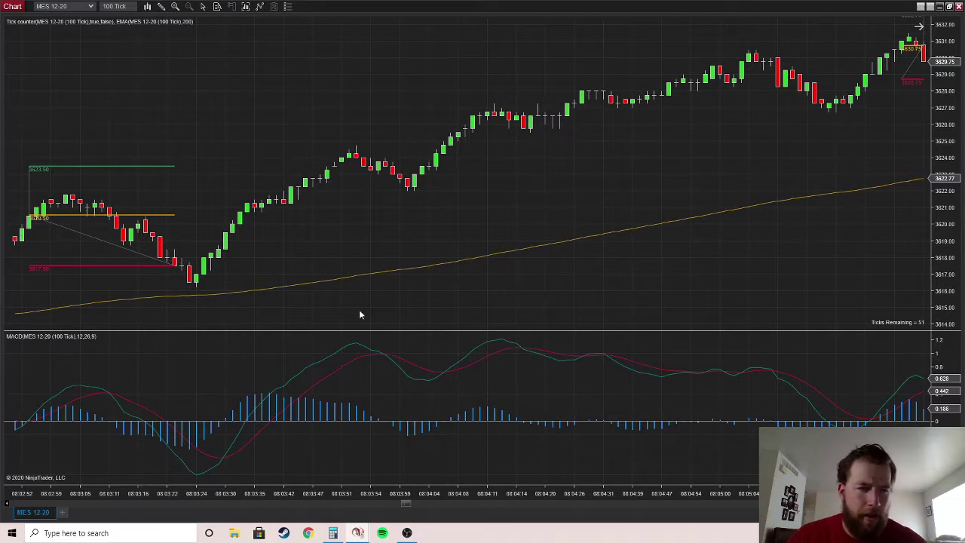
pyautogui.click(333, 533)
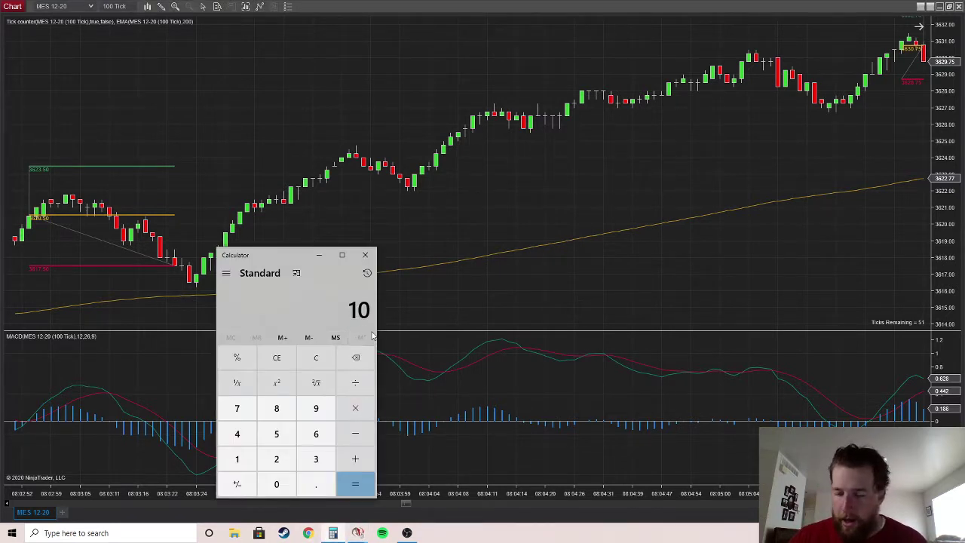
# Step: Subtract 20 in Calculator, taking the total from 10 to -10
pyautogui.write('-20')
pyautogui.press('Return')
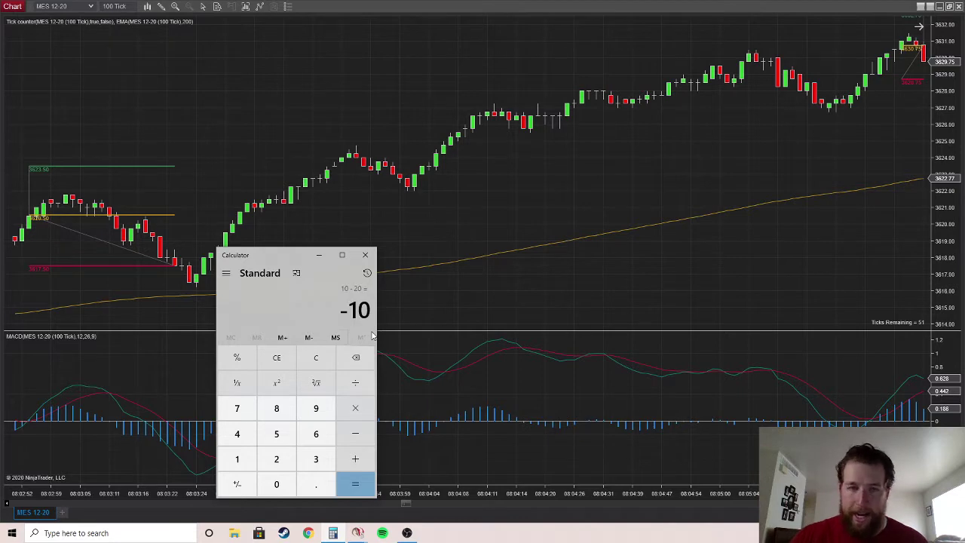
pyautogui.click(319, 256)
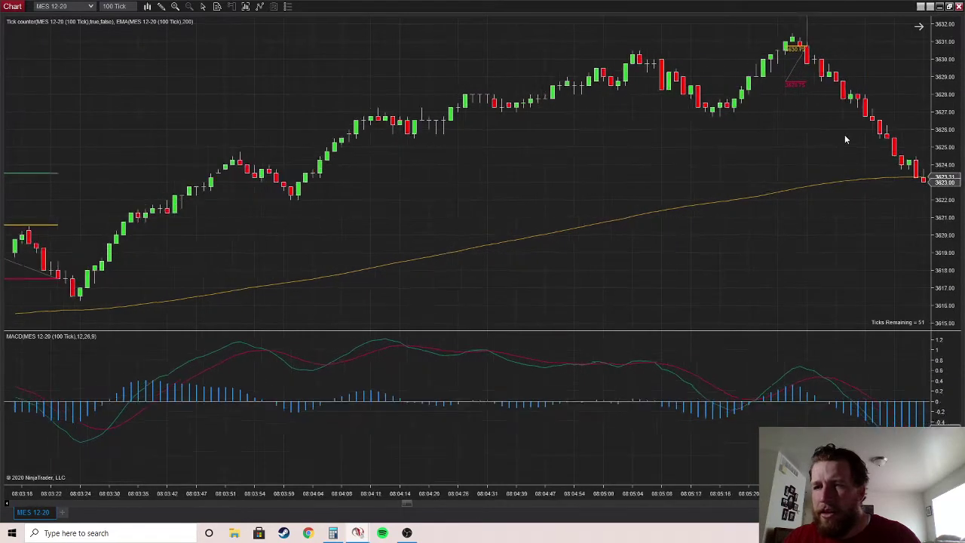
pyautogui.scroll(5, 820, 111)
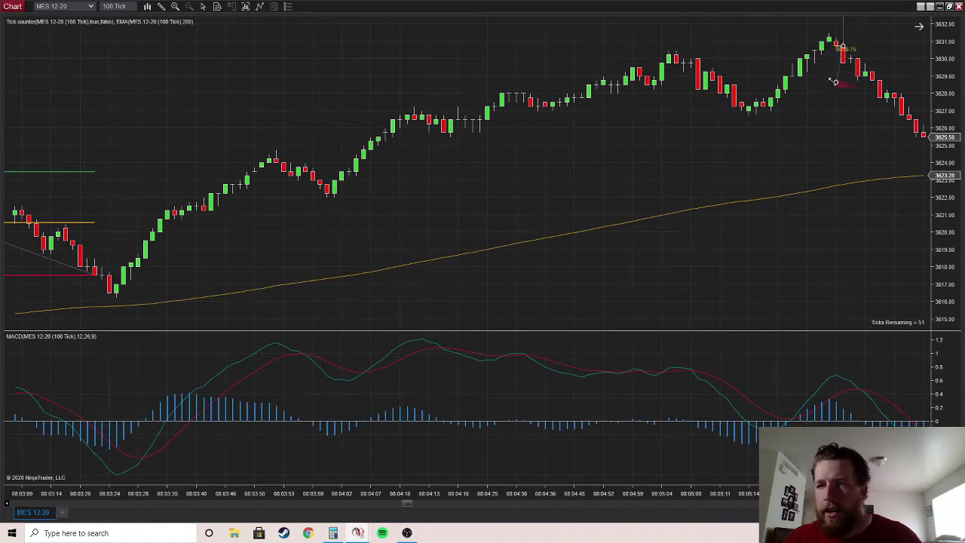
# Step: Finish the risk-reward stop point, then subtract another 20 for a total of -30
pyautogui.click(836, 78)
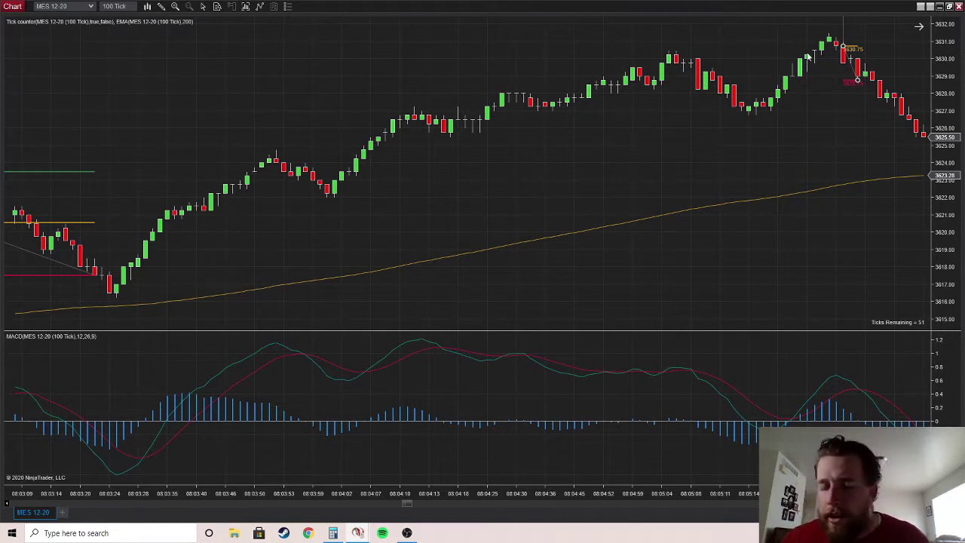
pyautogui.click(333, 522)
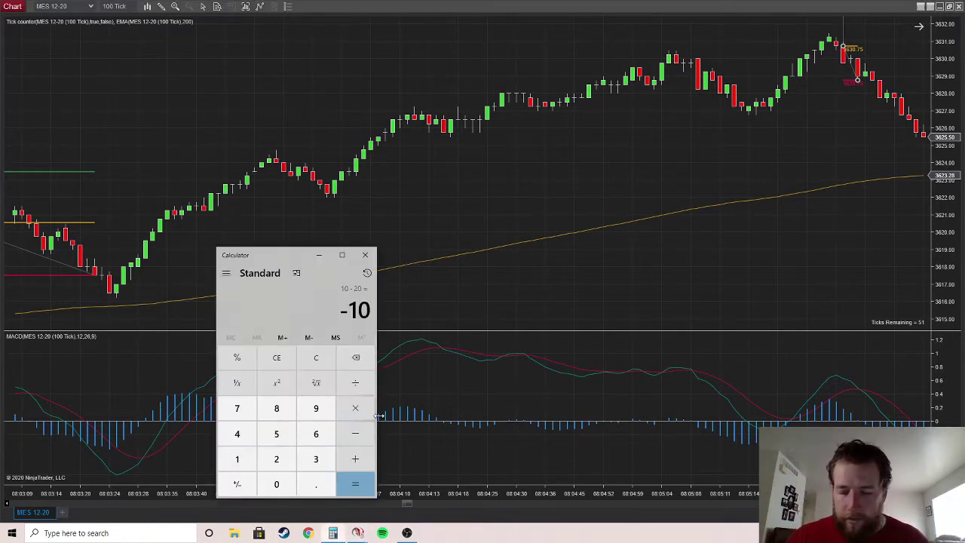
pyautogui.write('-20')
pyautogui.press('Return')
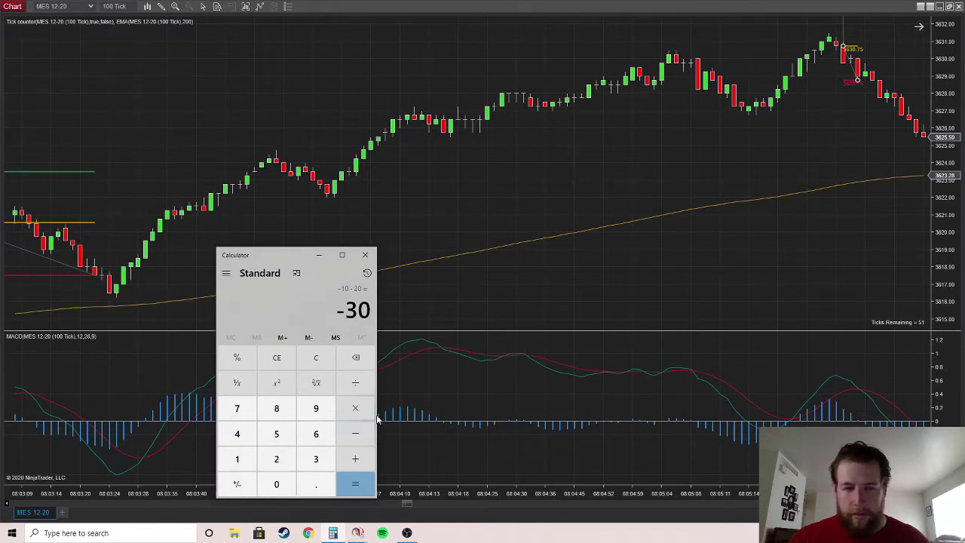
pyautogui.click(319, 255)
pyautogui.scroll(-5, 755, 284)
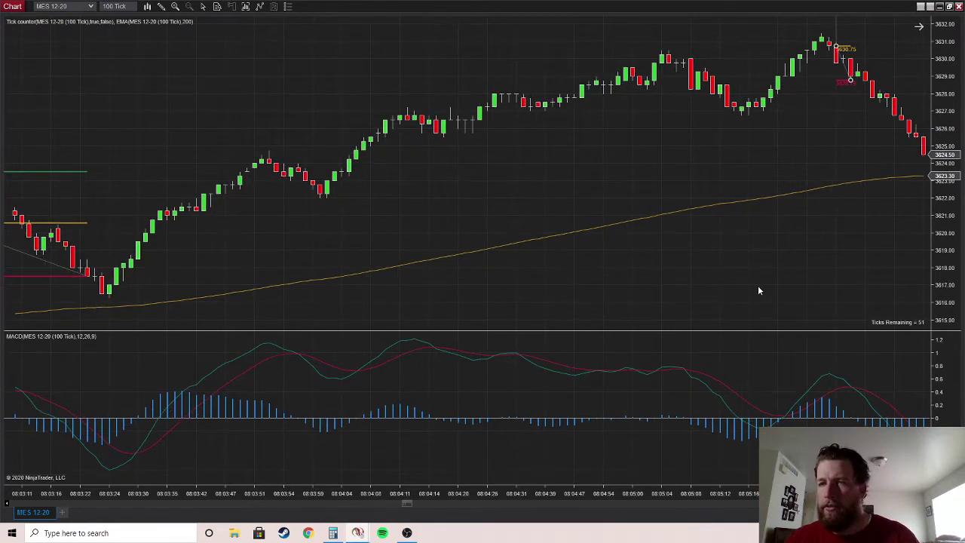
# Step: Scroll the chart forward to the bars near 08:09, with price around 3615.00
pyautogui.scroll(-6, 757, 269)
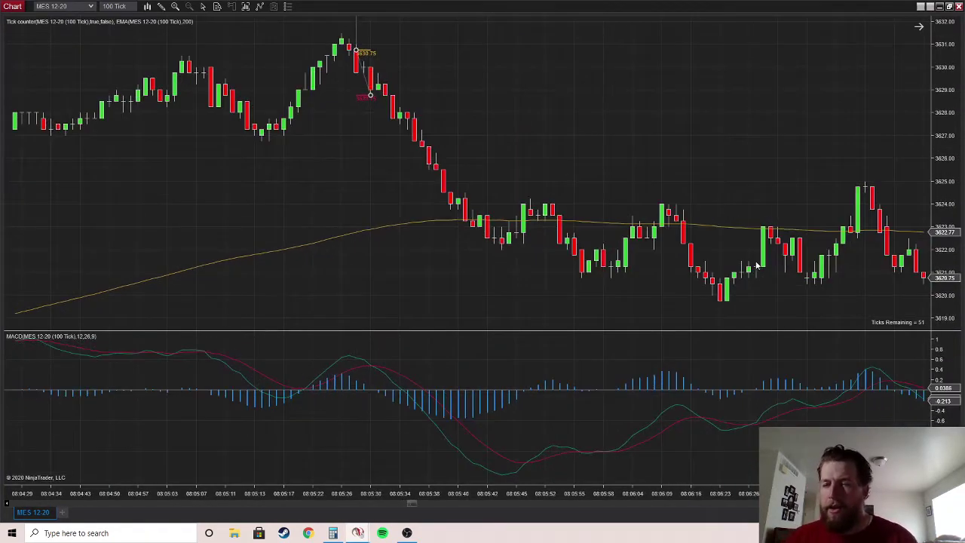
pyautogui.scroll(-4, 759, 267)
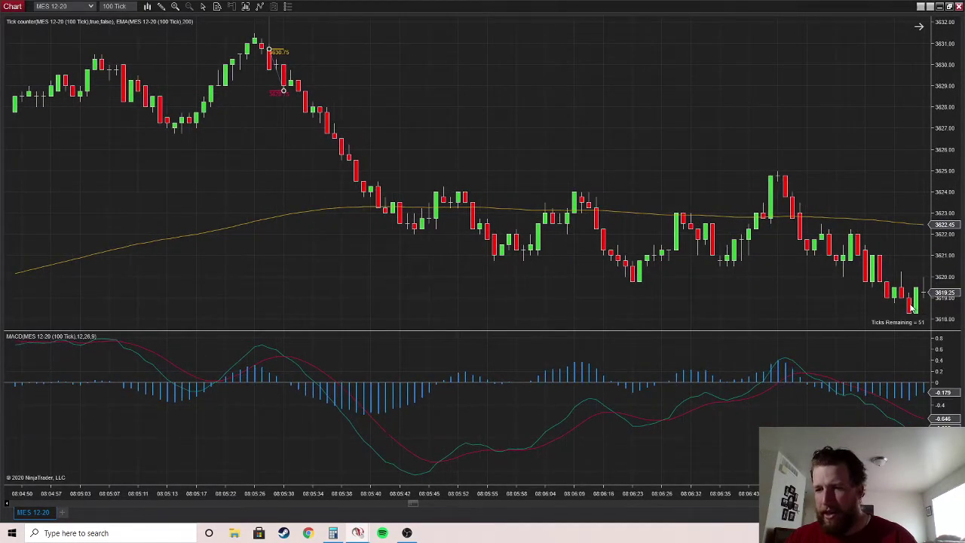
pyautogui.scroll(-4, 912, 301)
pyautogui.scroll(-5, 905, 302)
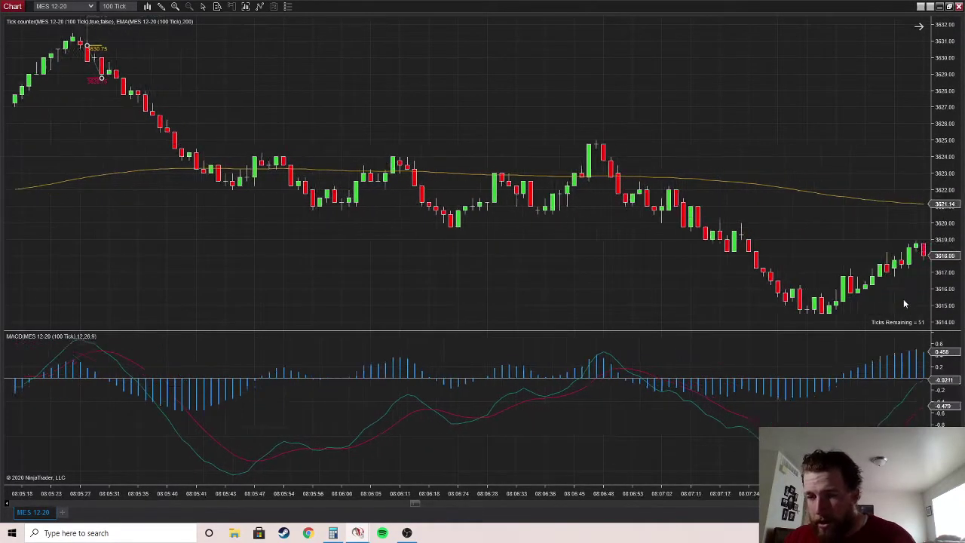
pyautogui.scroll(-5, 929, 375)
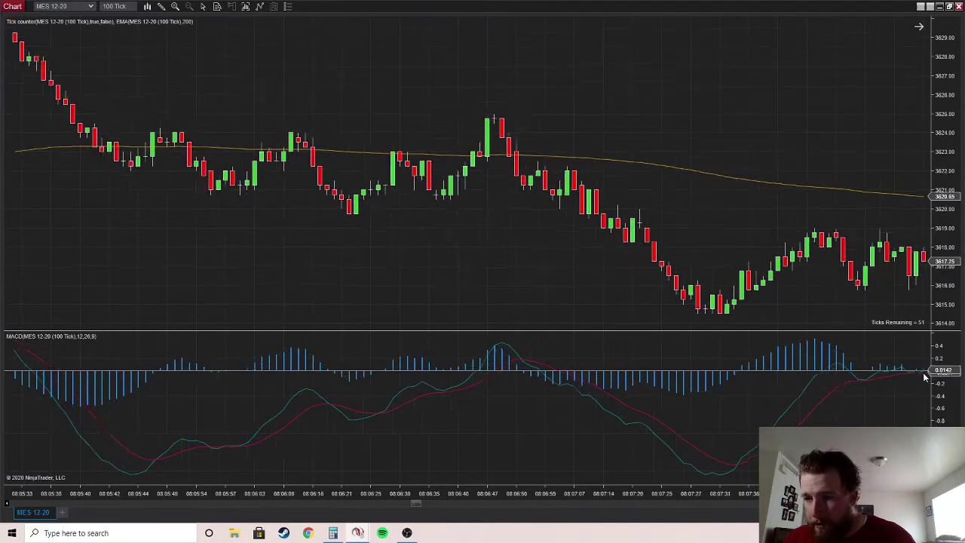
pyautogui.scroll(-5, 929, 387)
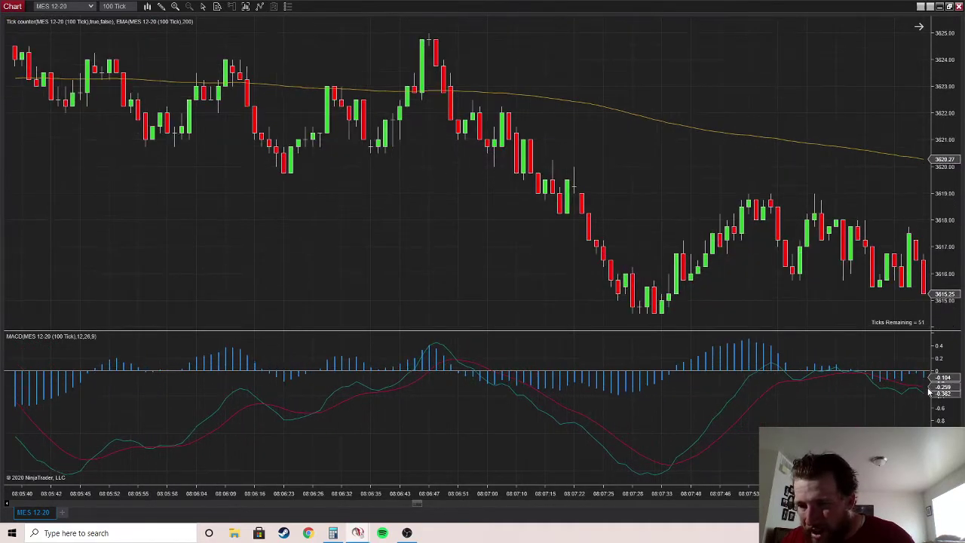
pyautogui.scroll(-5, 929, 388)
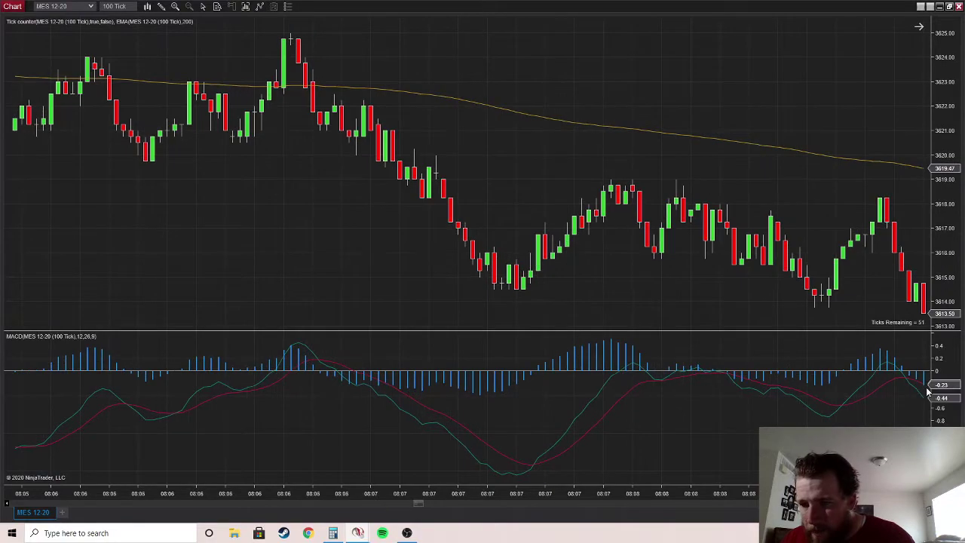
pyautogui.scroll(-5, 928, 388)
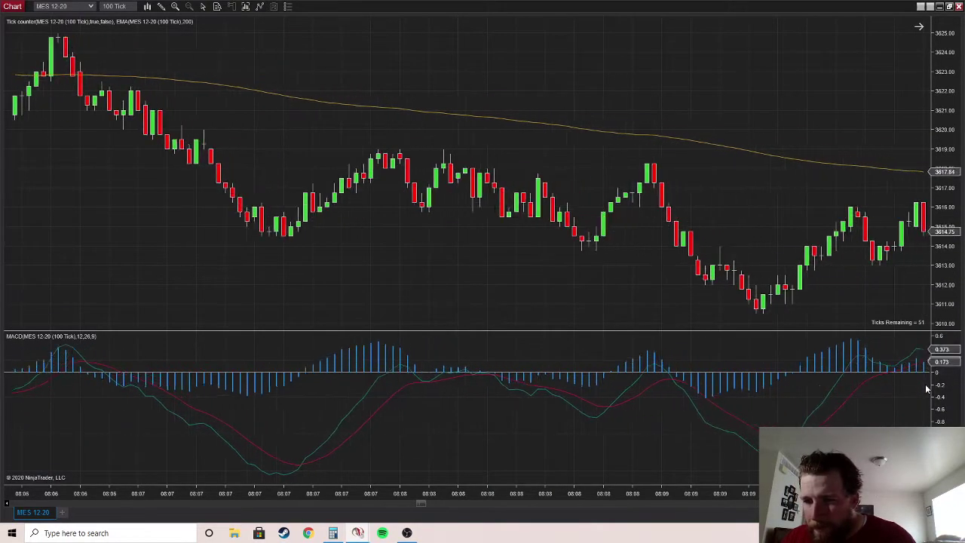
pyautogui.scroll(-5, 927, 388)
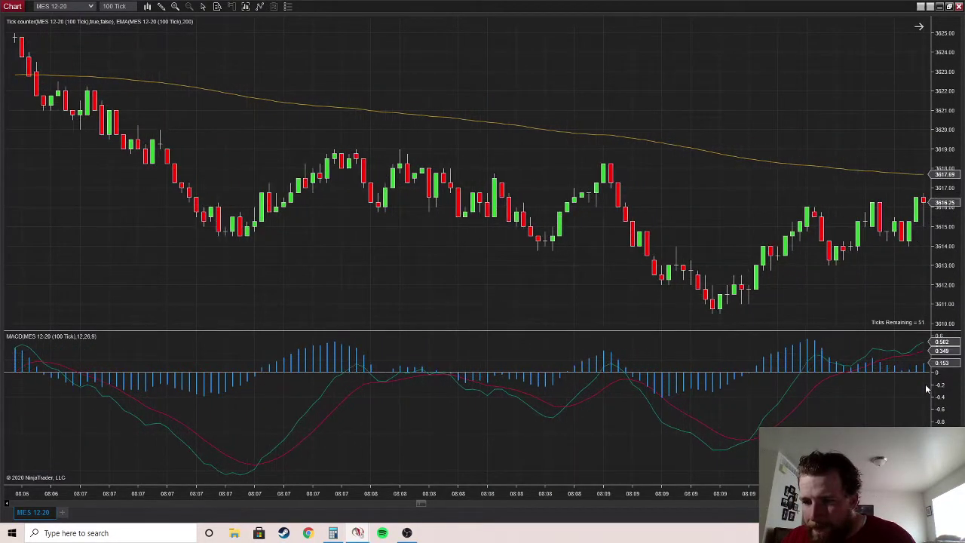
pyautogui.scroll(-1, 928, 389)
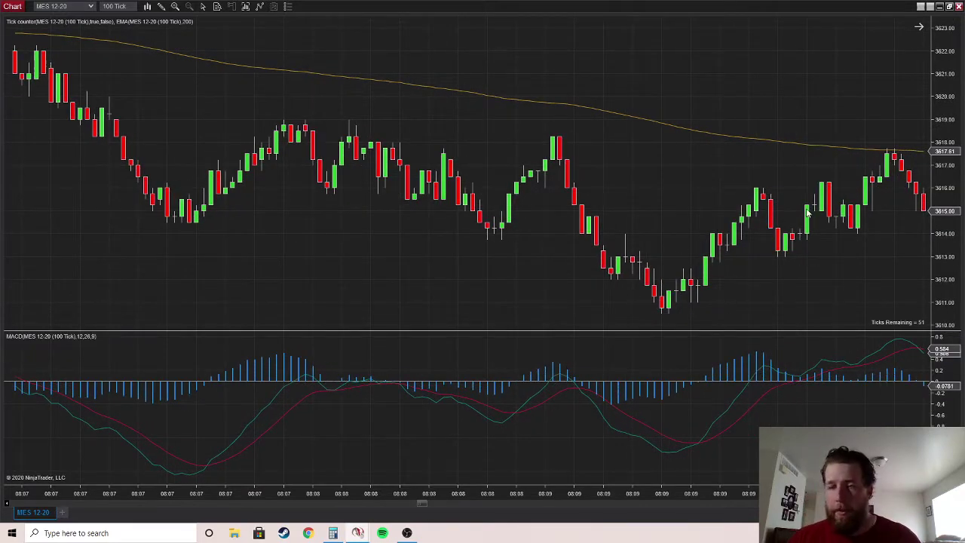
# Step: Draw a long risk-reward with entry near 3616.75 and stop at 3614.75
pyautogui.rightClick(834, 278)
pyautogui.rightClick(824, 268)
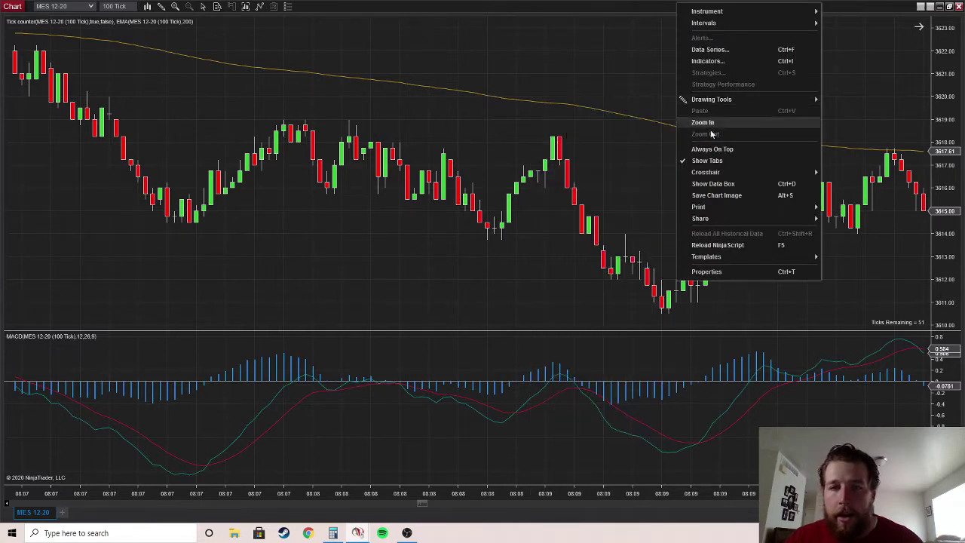
pyautogui.moveTo(709, 105)
pyautogui.click(570, 144)
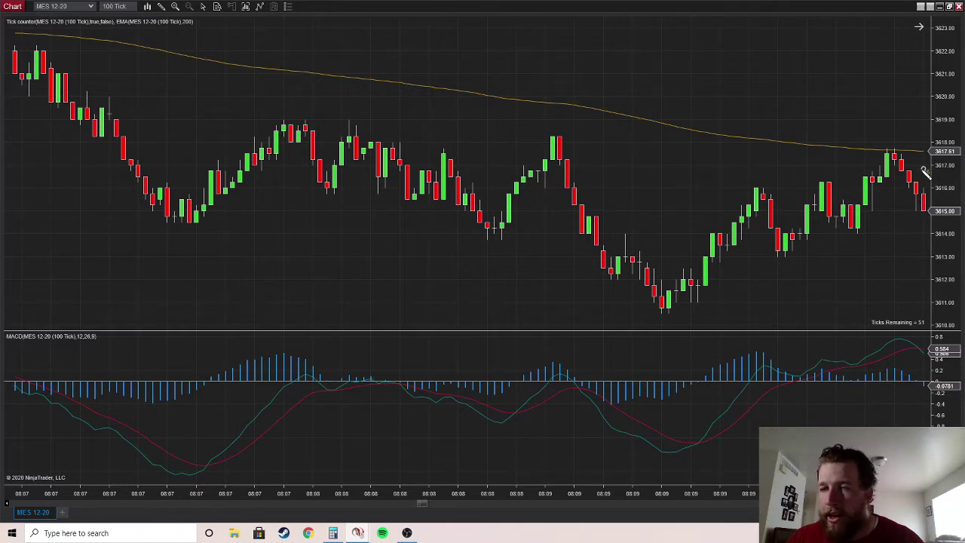
pyautogui.click(923, 167)
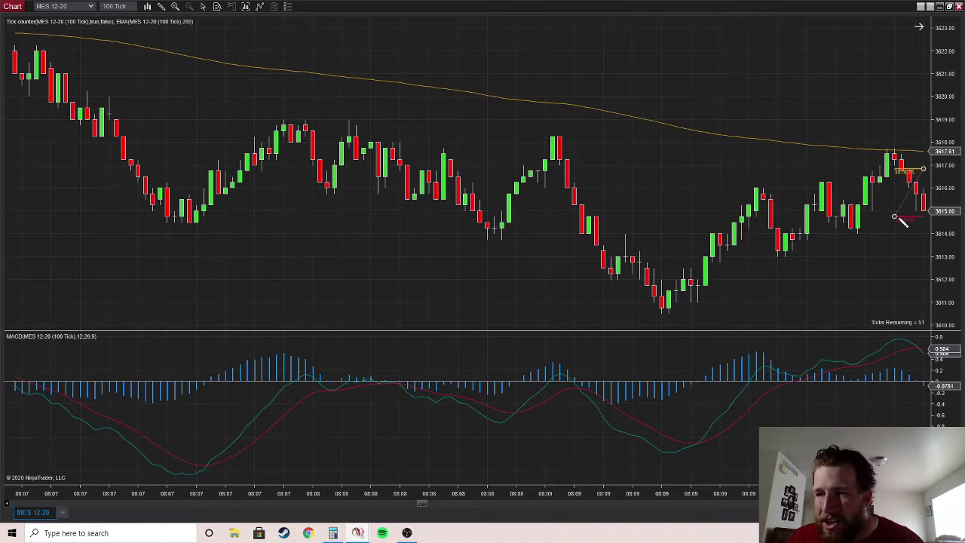
pyautogui.click(895, 217)
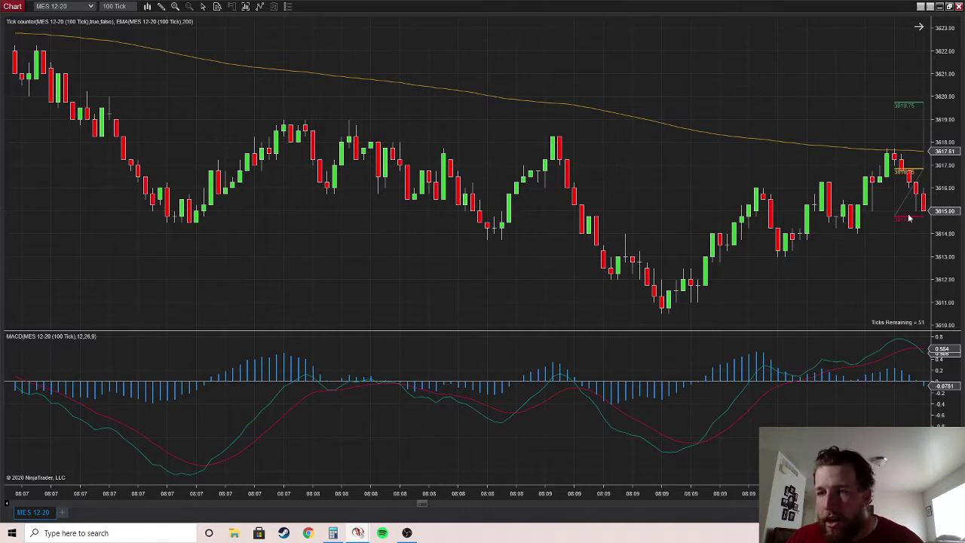
# Step: Set the drawing's ratio to 1 for a 3618.75 target and extend it to the stop-out
pyautogui.doubleClick(910, 218)
pyautogui.click(573, 248)
pyautogui.press('Return')
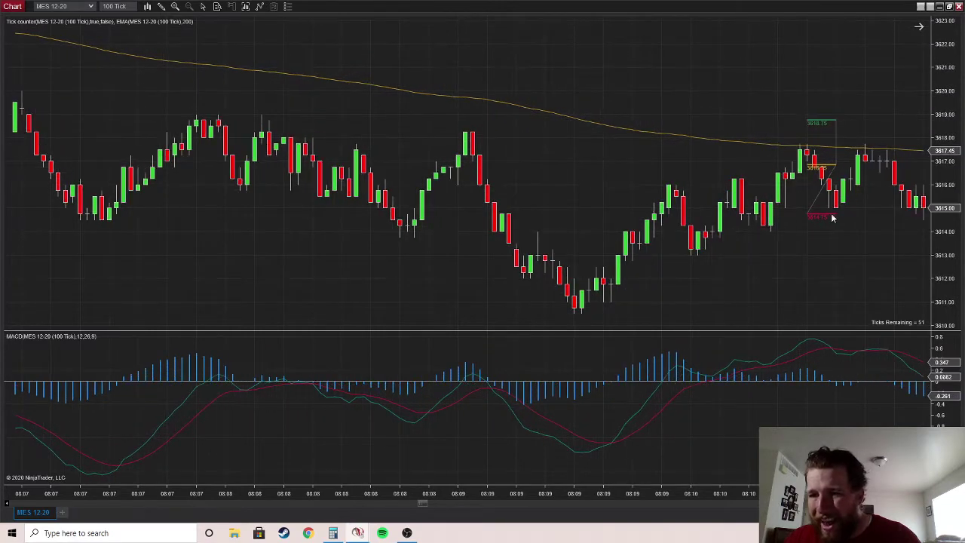
pyautogui.moveTo(808, 219); pyautogui.dragTo(915, 214)
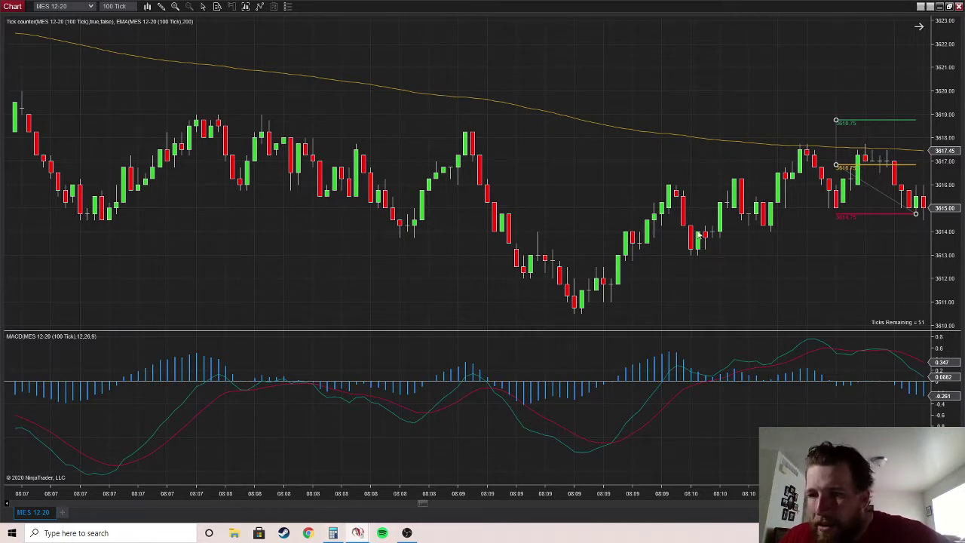
# Step: Subtract 20 in Calculator so the running total reads -50, then minimize it
pyautogui.click(333, 534)
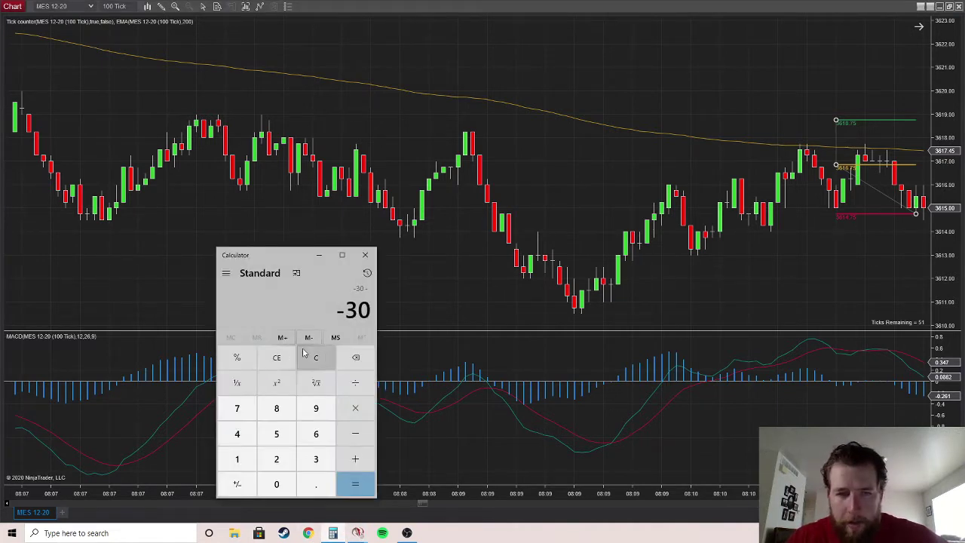
pyautogui.write('20')
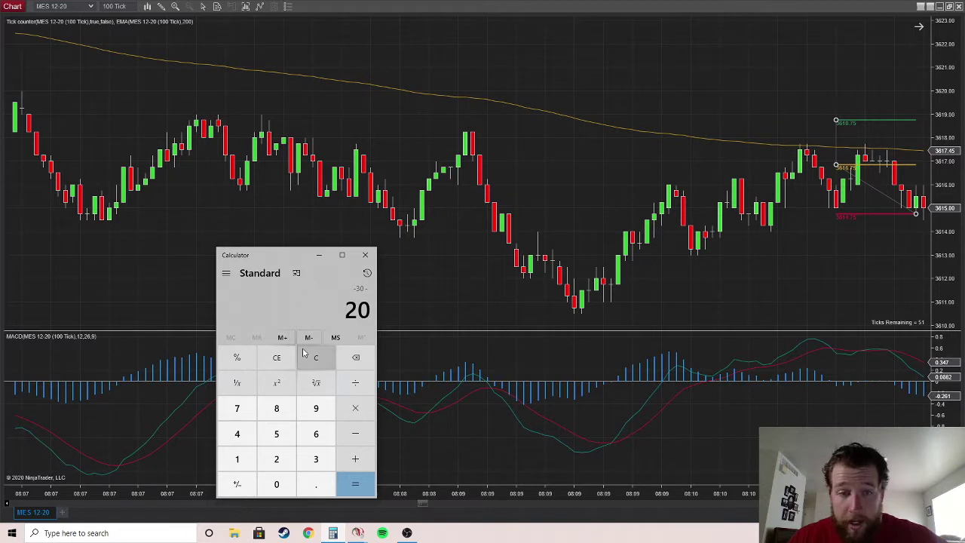
pyautogui.press('Return')
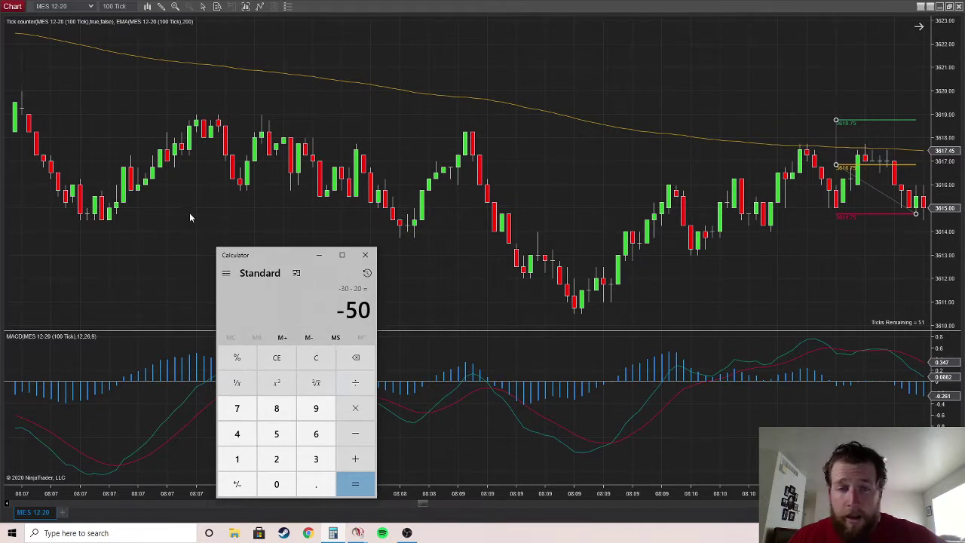
pyautogui.click(318, 255)
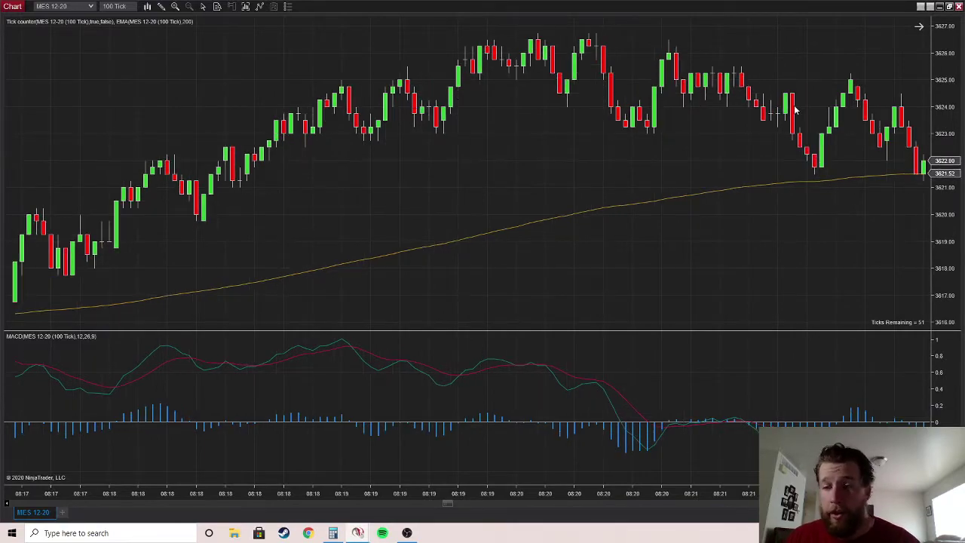
# Step: Scroll the MES chart forward to the bars around 08:19–08:24
pyautogui.scroll(-10, 797, 107)
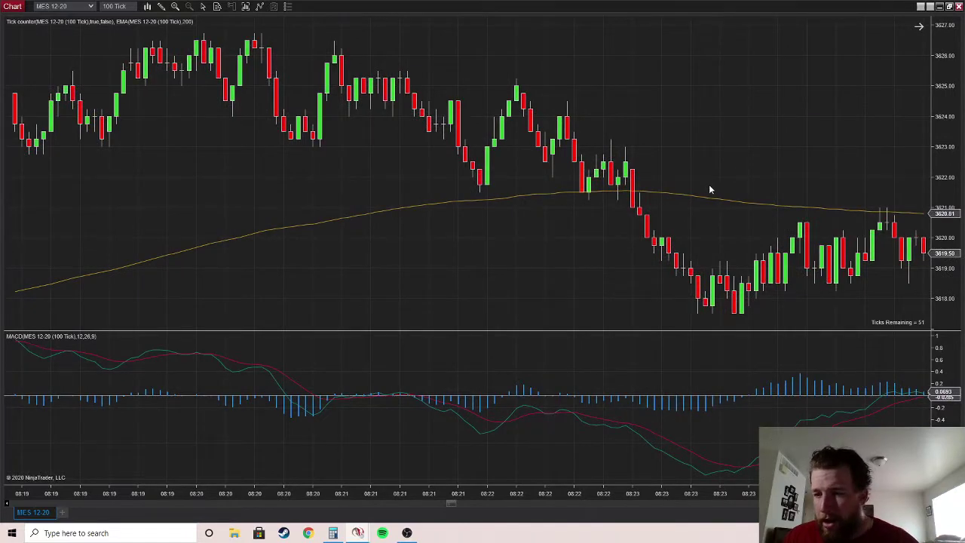
pyautogui.scroll(-1, 709, 184)
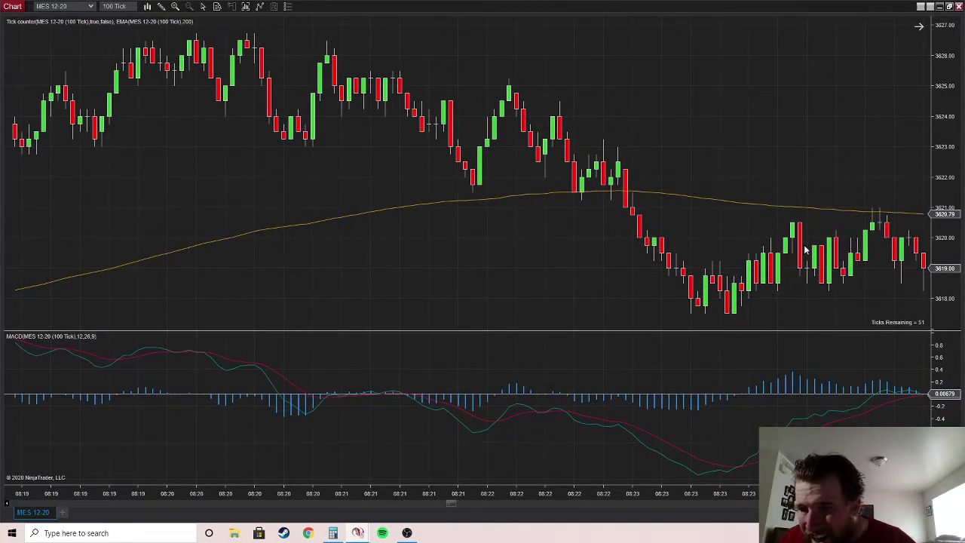
pyautogui.scroll(-1, 806, 256)
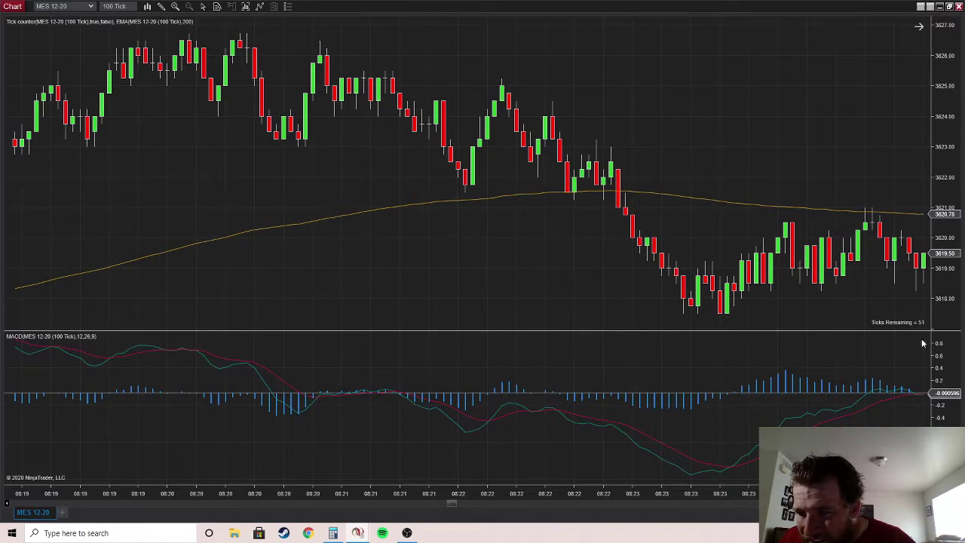
pyautogui.scroll(-3, 913, 399)
pyautogui.scroll(-4, 913, 398)
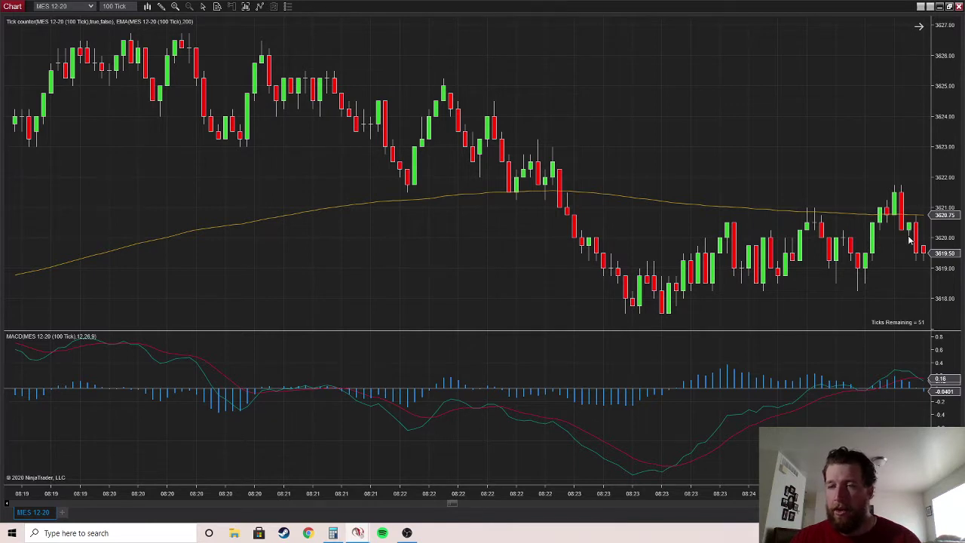
# Step: Place a long Risk-Reward drawing on the chart with its stop at 3618.00
pyautogui.rightClick(766, 160)
pyautogui.rightClick(724, 158)
pyautogui.moveTo(739, 253)
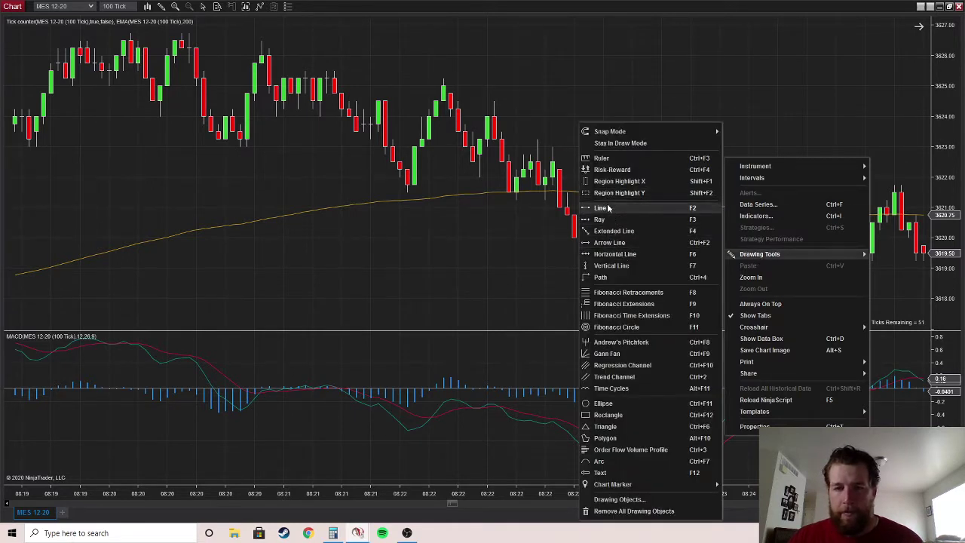
pyautogui.click(613, 169)
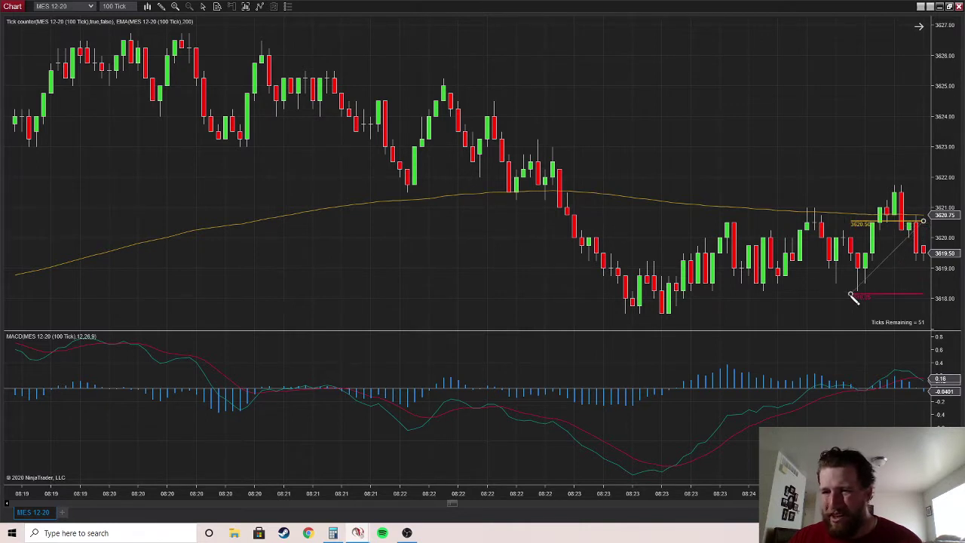
pyautogui.click(873, 300)
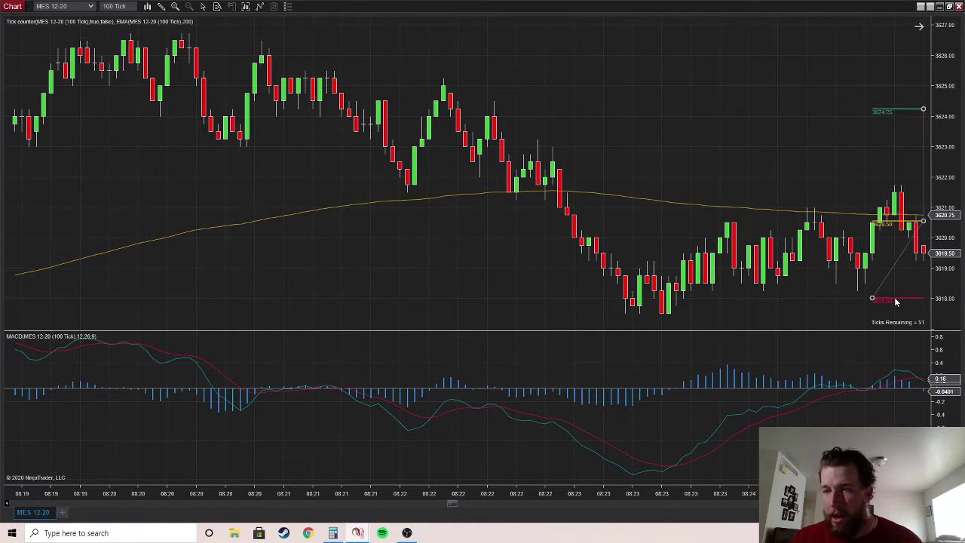
# Step: Change the drawing's ratio from 1.5 to 1 and move its stop anchor right
pyautogui.doubleClick(896, 301)
pyautogui.press('BackSpace')
pyautogui.press('BackSpace')
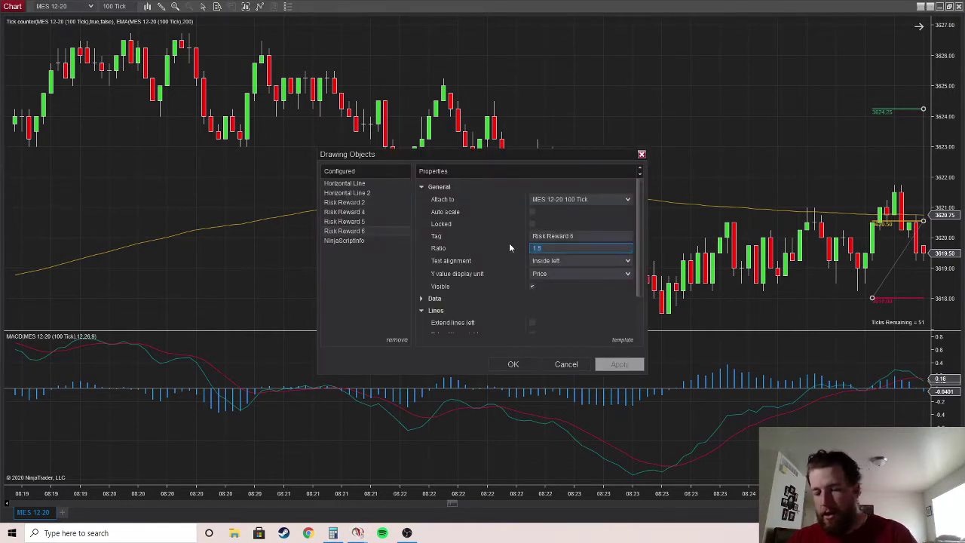
pyautogui.press('Return')
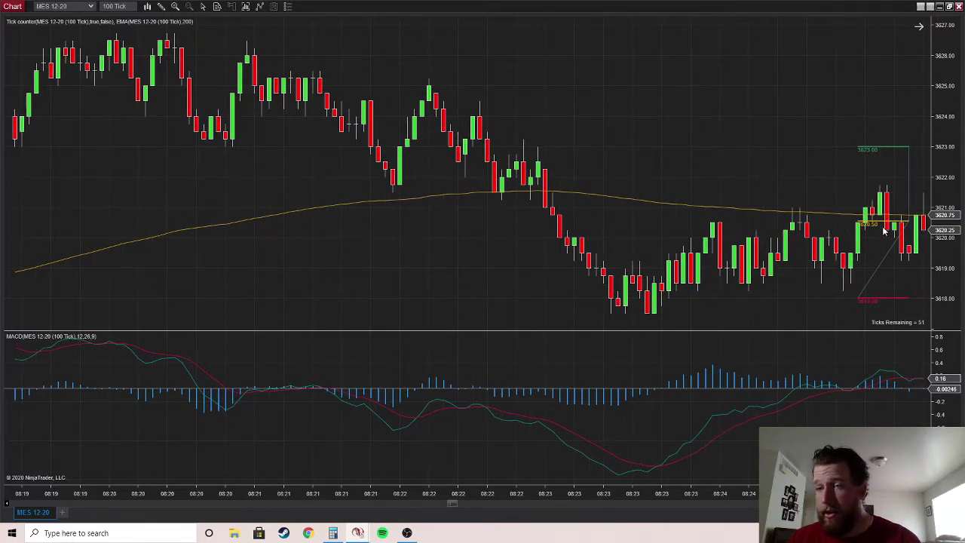
pyautogui.scroll(-10, 896, 227)
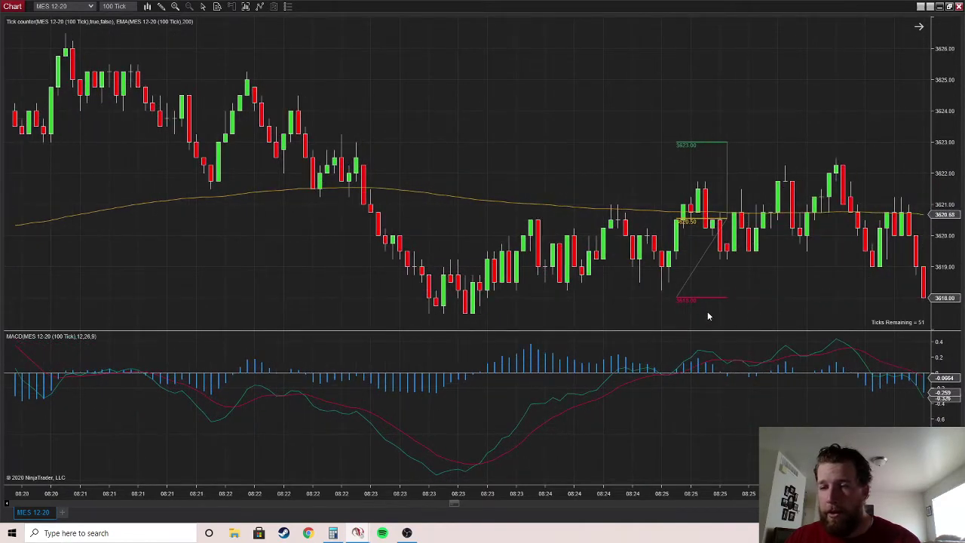
pyautogui.click(924, 299)
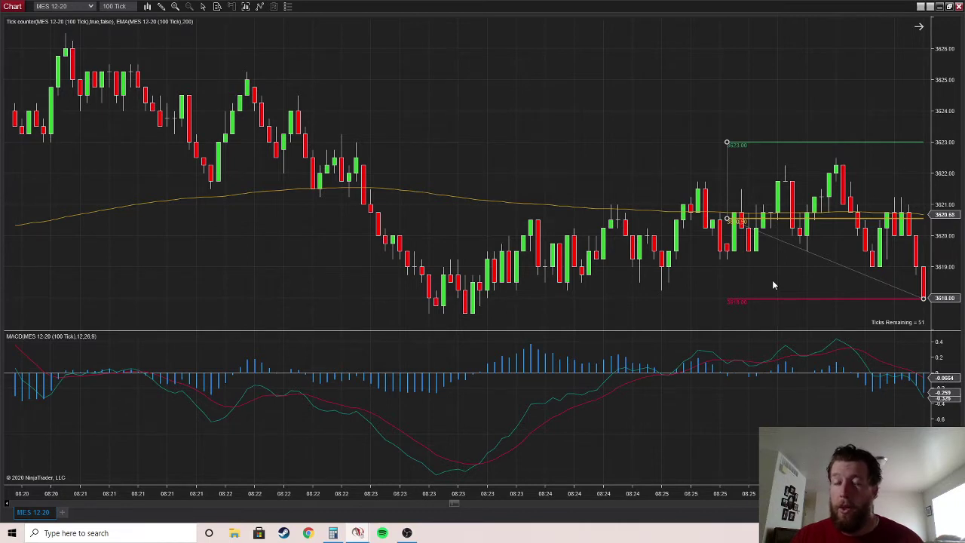
# Step: Enter -13.5 in Calculator to bring the total to -63.5, then minimize it
pyautogui.click(332, 534)
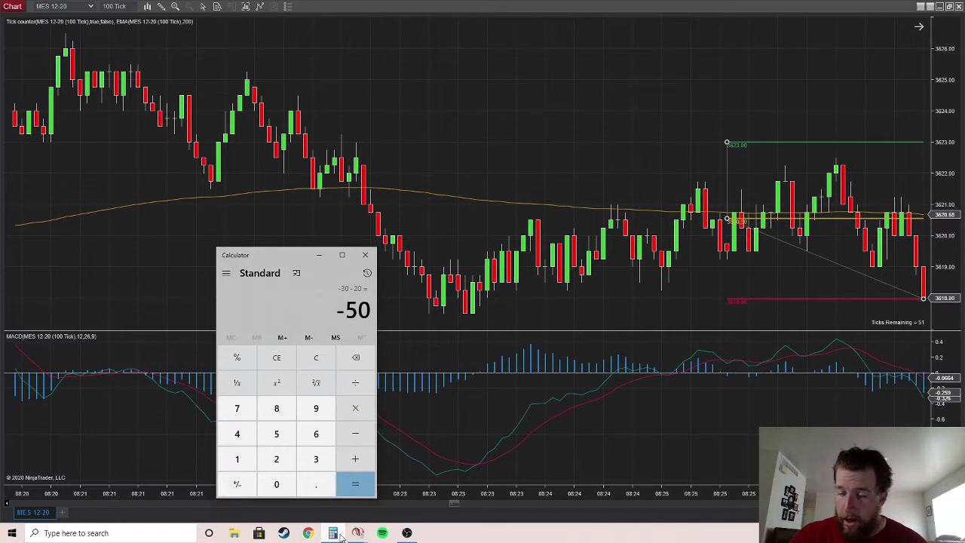
pyautogui.write('-13.5')
pyautogui.press('Return')
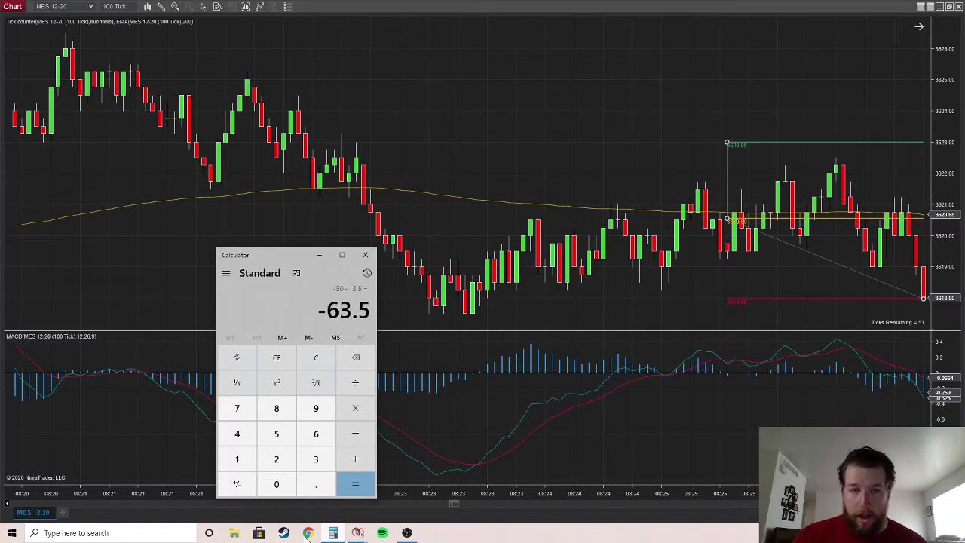
pyautogui.click(319, 255)
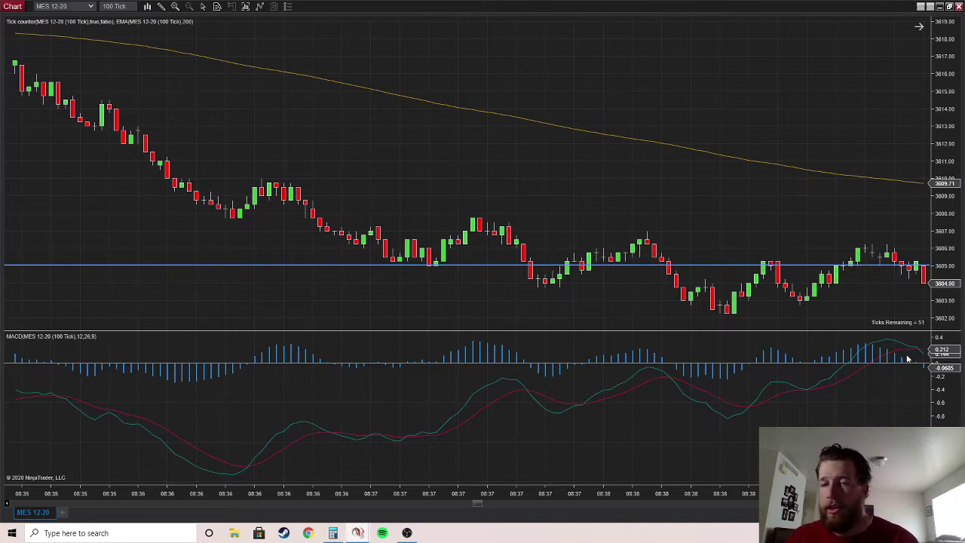
# Step: Draw a Risk-Reward with entry at 3606.50 and stop at 3603.75
pyautogui.rightClick(787, 231)
pyautogui.rightClick(786, 214)
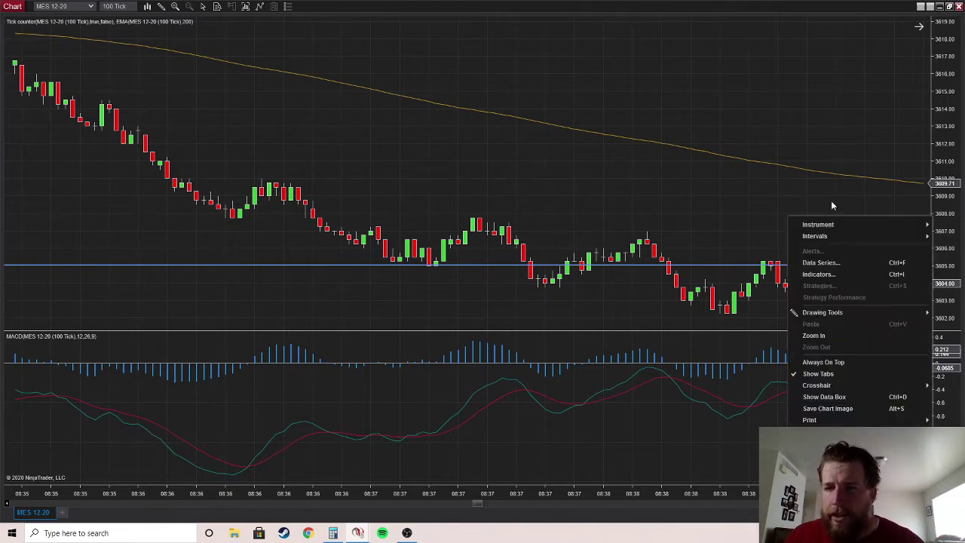
pyautogui.moveTo(823, 310)
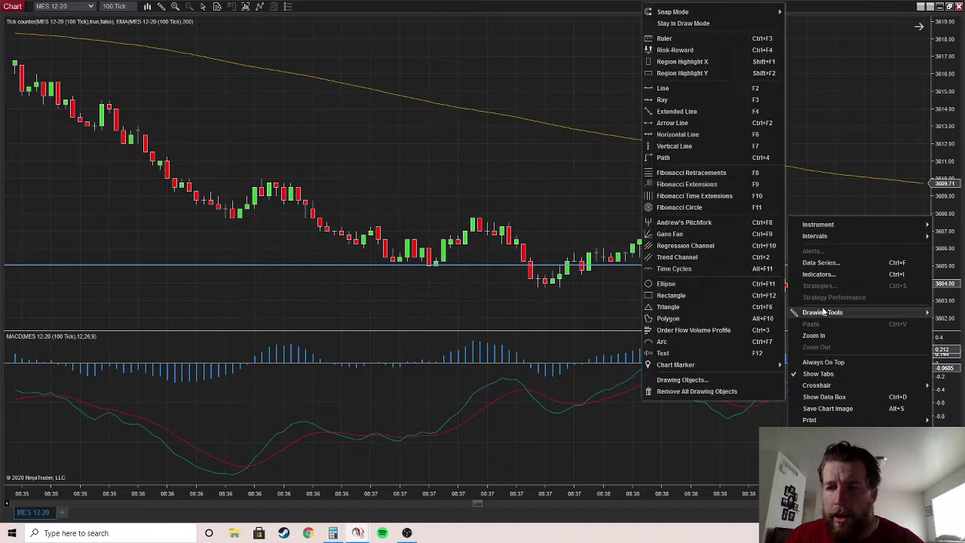
pyautogui.click(670, 42)
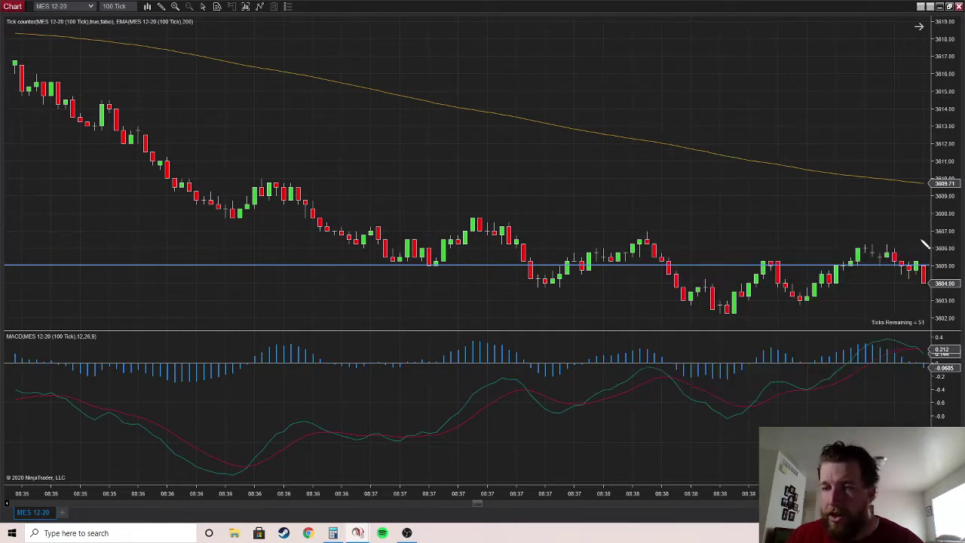
pyautogui.click(923, 240)
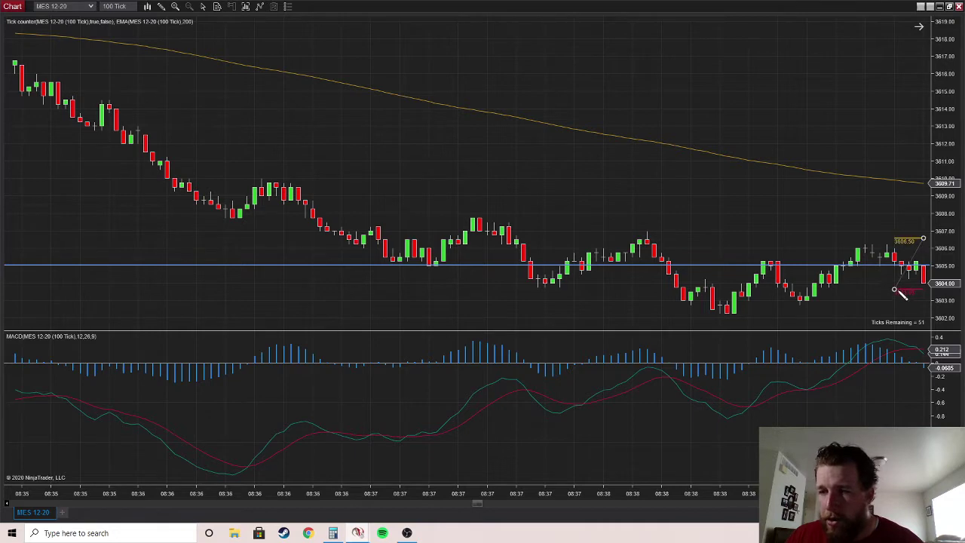
pyautogui.click(899, 291)
# Step: Set the drawing's ratio to 1, then select and delete it
pyautogui.doubleClick(906, 241)
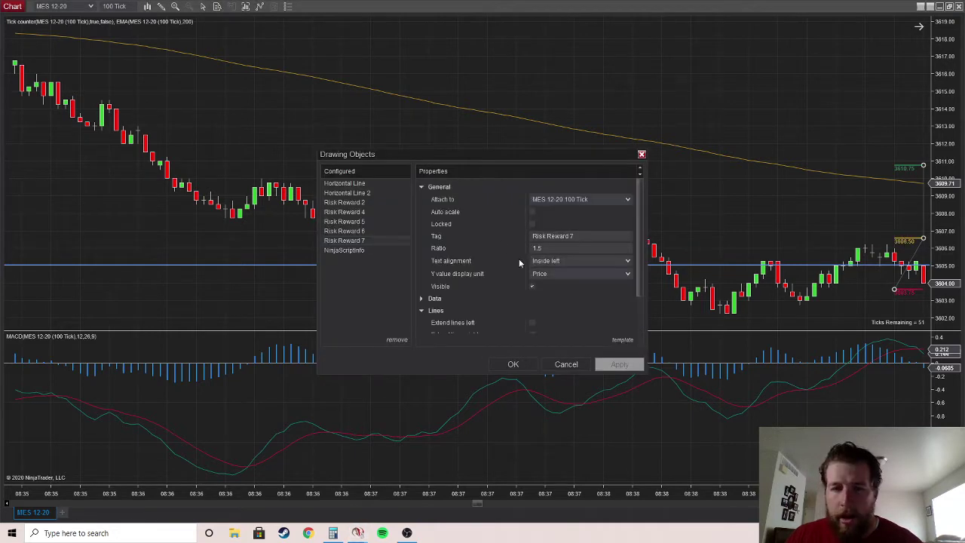
pyautogui.click(456, 242)
pyautogui.write('1')
pyautogui.press('Return')
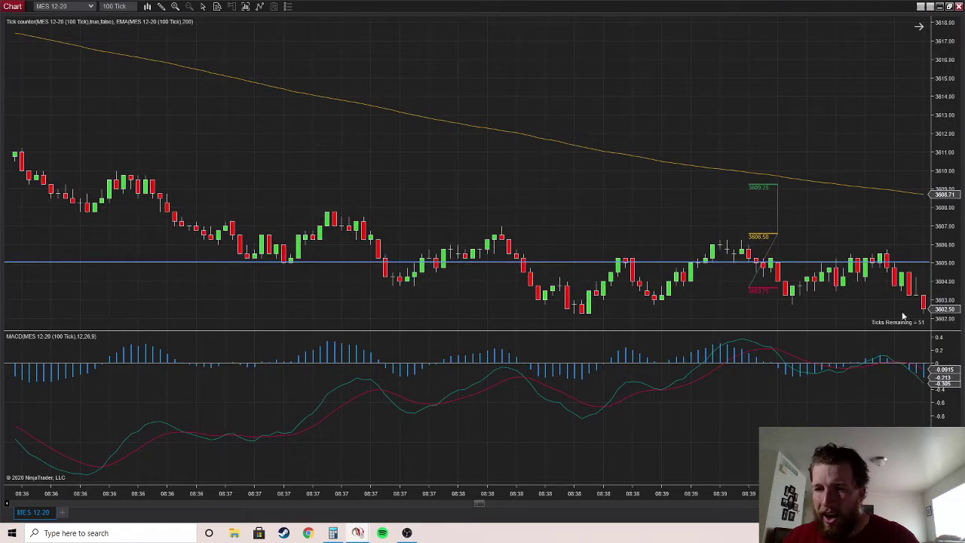
pyautogui.click(778, 234)
pyautogui.press('Delete')
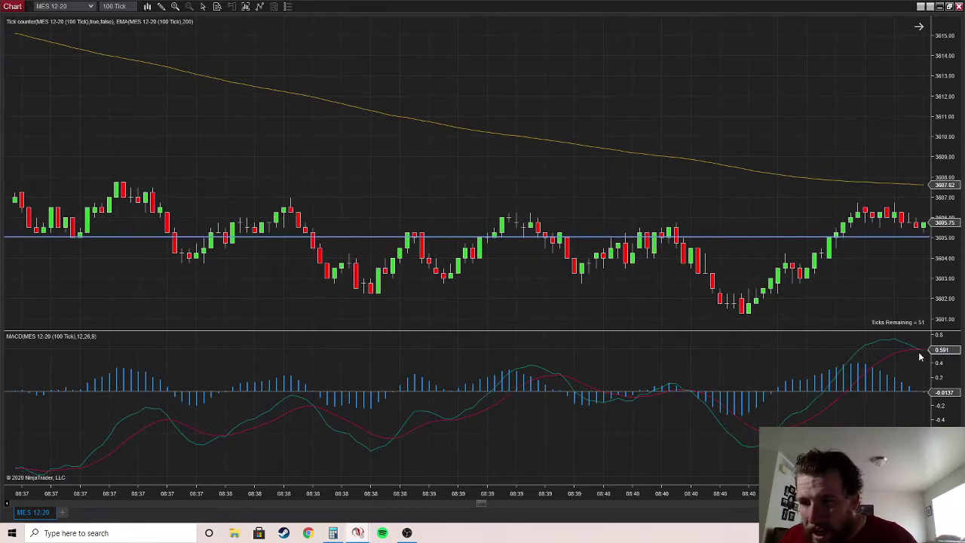
# Step: Draw a long Risk-Reward at entry 3607.00, stop 3605.00, stretched across later candles
pyautogui.rightClick(866, 295)
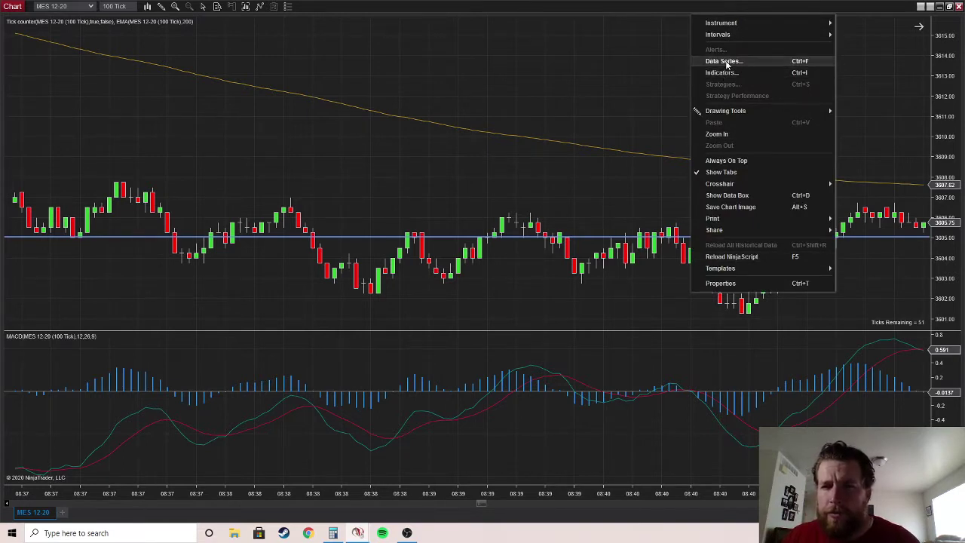
pyautogui.moveTo(729, 111)
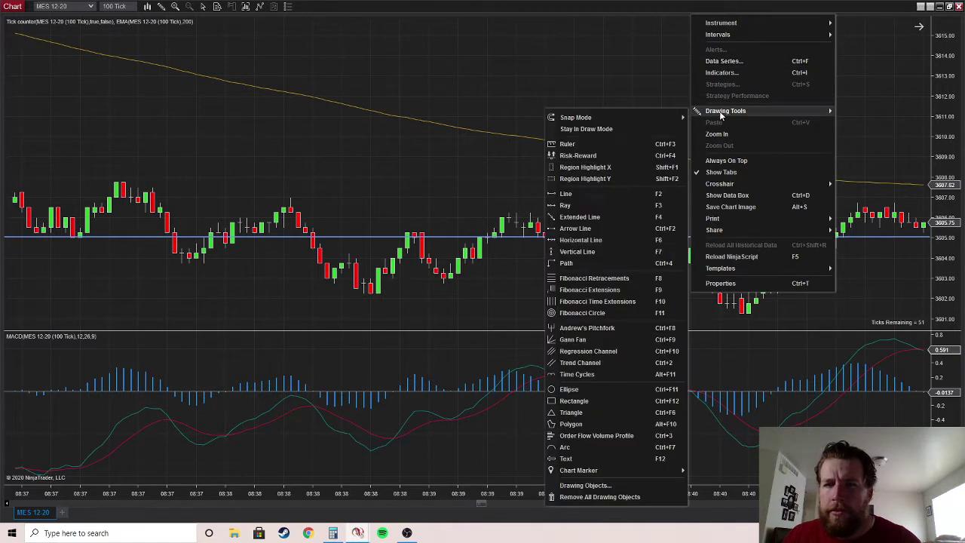
pyautogui.click(598, 160)
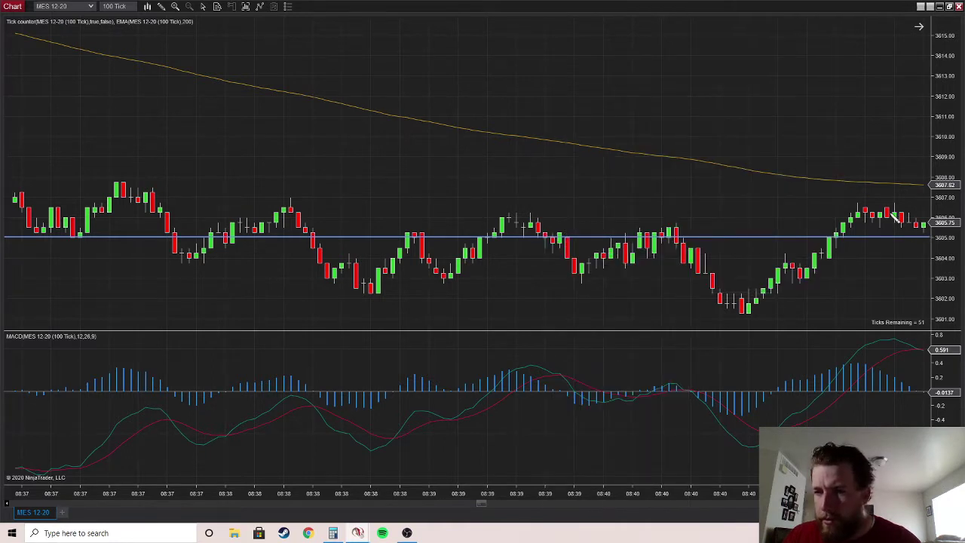
pyautogui.click(917, 197)
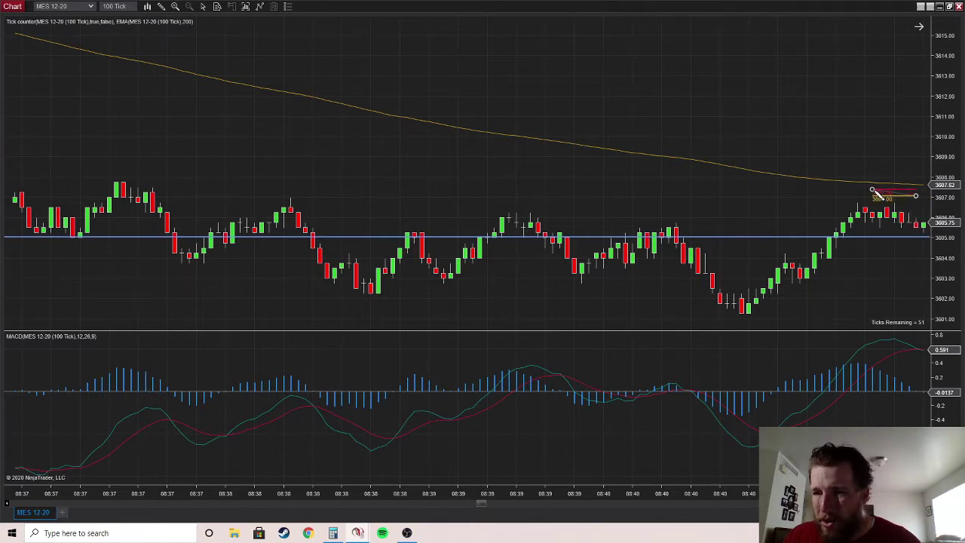
pyautogui.click(902, 239)
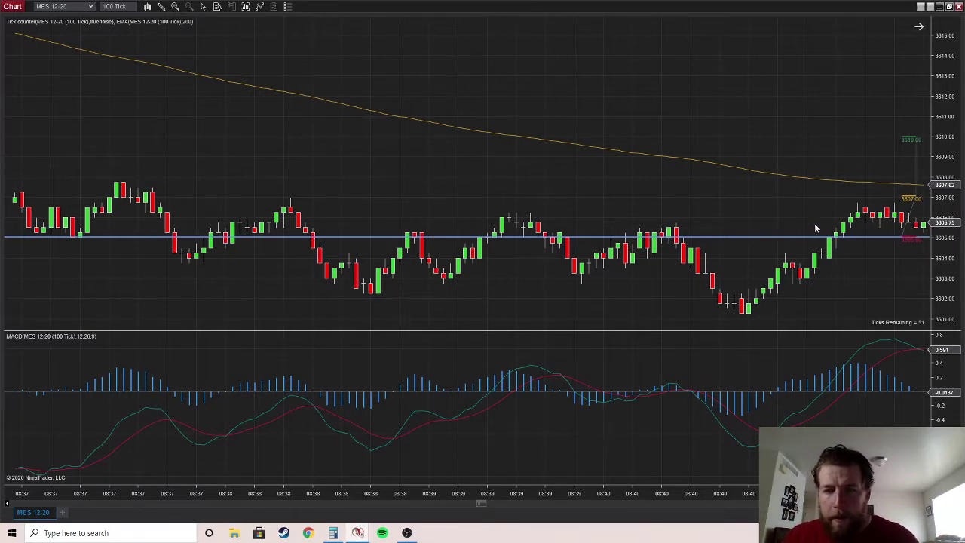
pyautogui.doubleClick(909, 197)
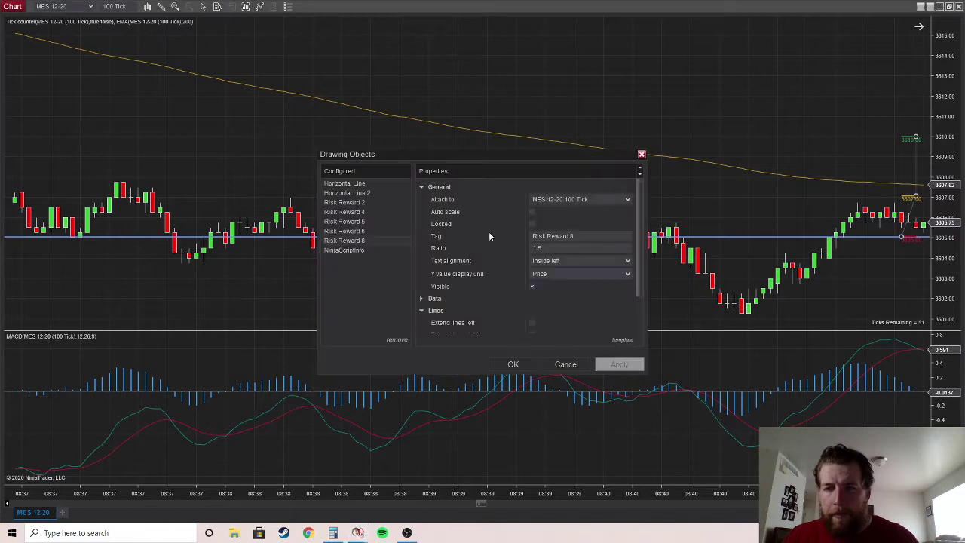
pyautogui.press('Return')
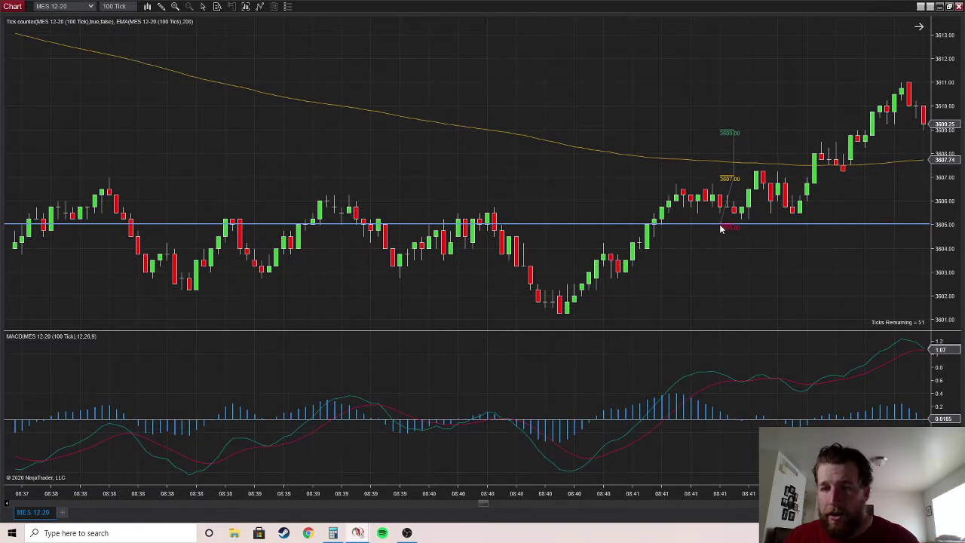
pyautogui.moveTo(725, 226); pyautogui.dragTo(873, 223)
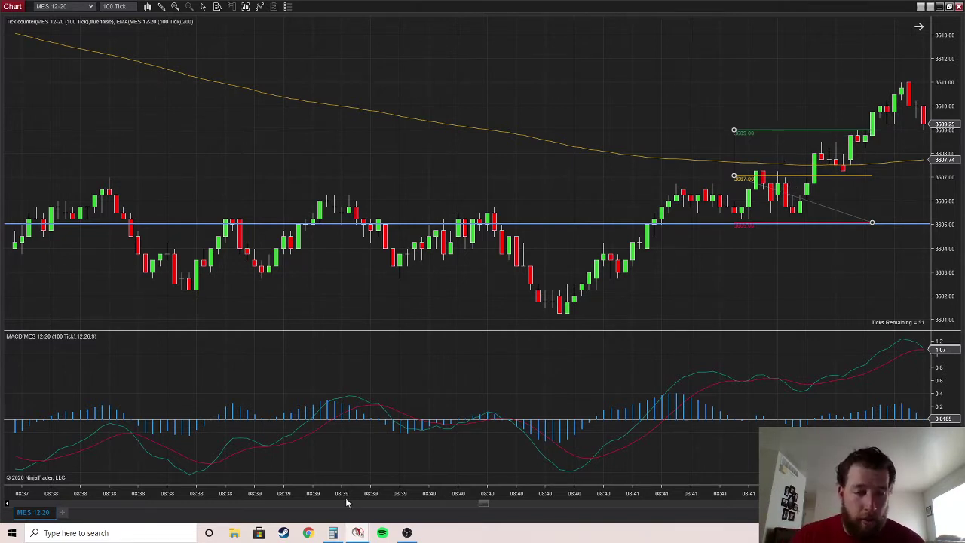
# Step: Add +20 in Calculator to bring the total from -63.5 to -43.5, then minimize it
pyautogui.click(332, 534)
pyautogui.write('+20')
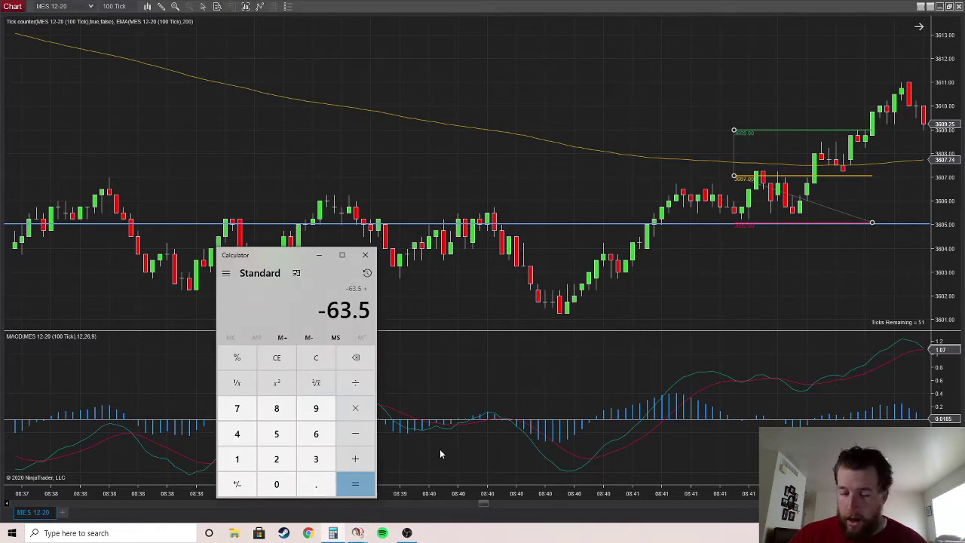
pyautogui.press('Return')
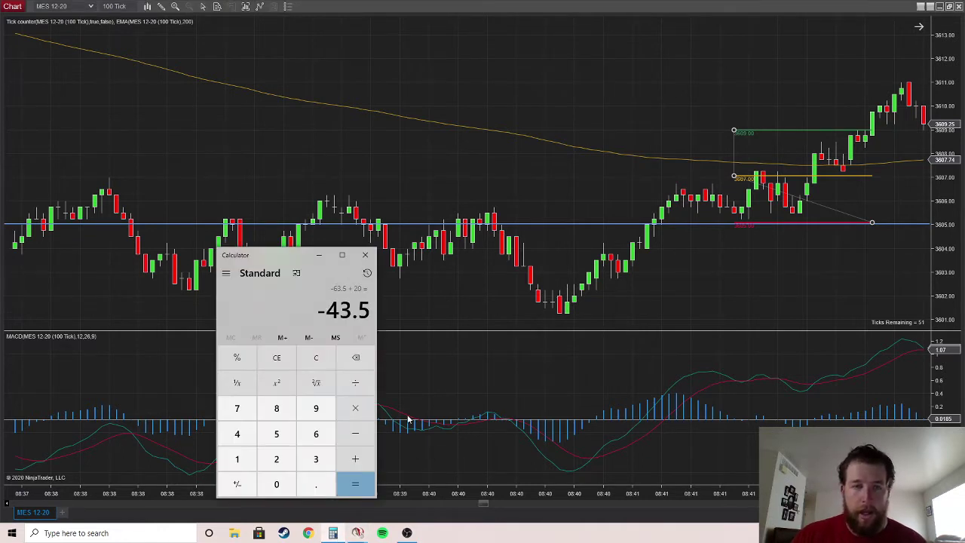
pyautogui.click(319, 255)
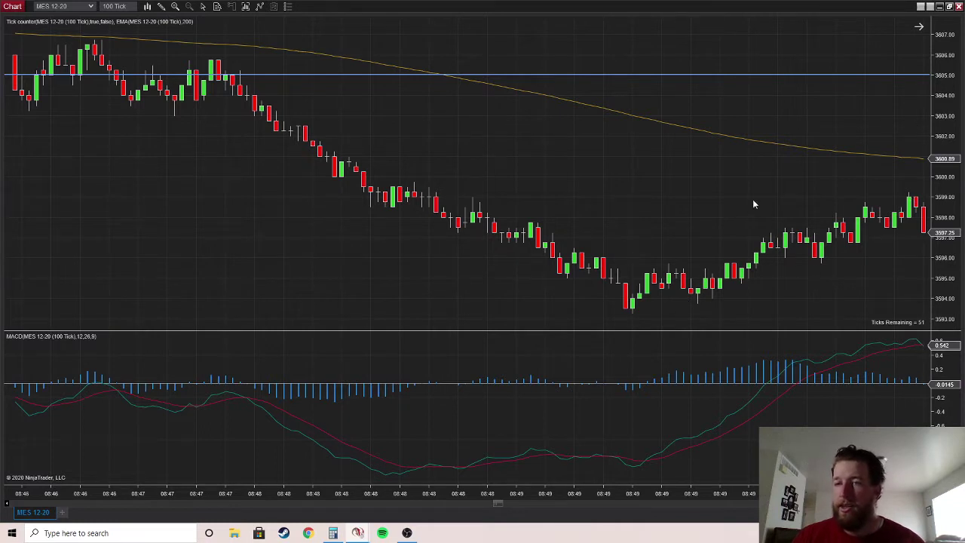
# Step: Draw a long Risk-Reward with entry at 3599.50 and stop at 3597.00
pyautogui.rightClick(659, 179)
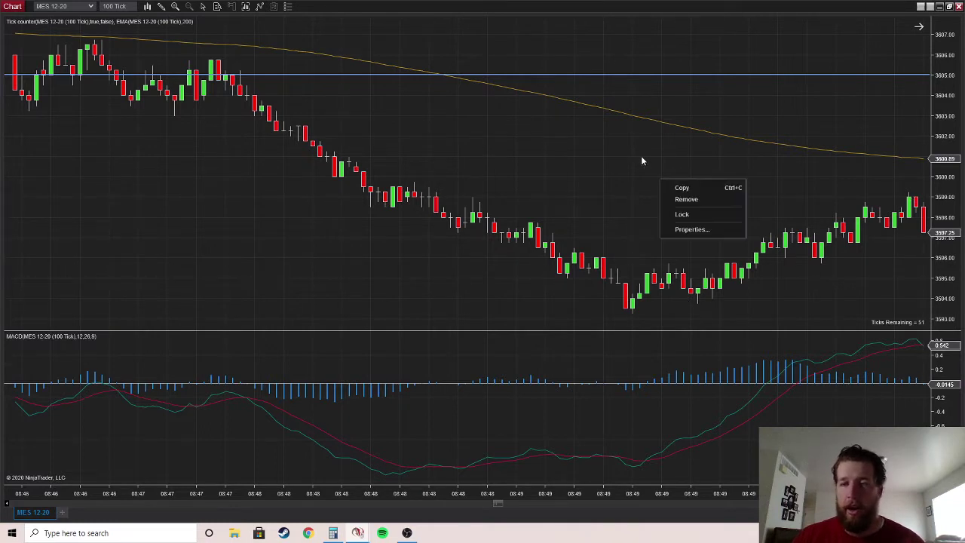
pyautogui.click(643, 161)
pyautogui.rightClick(647, 171)
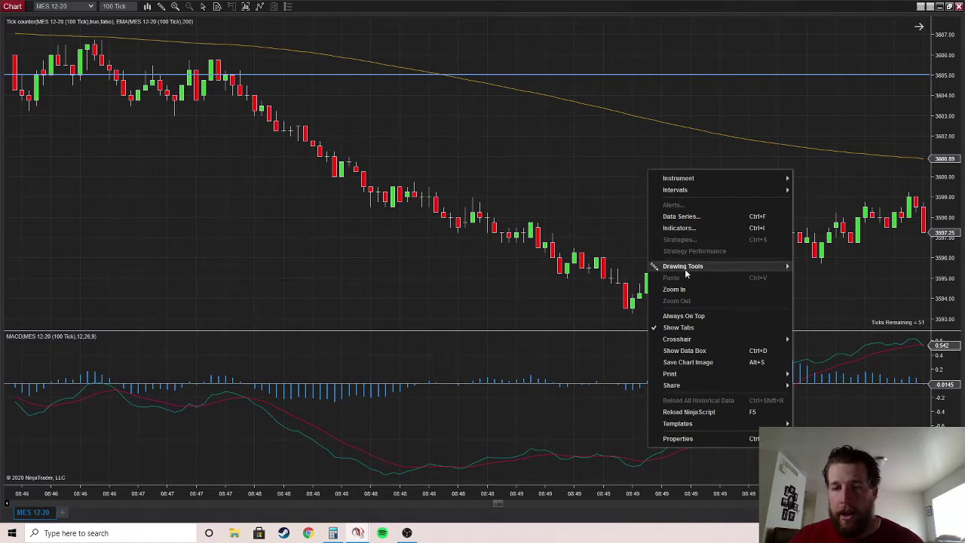
pyautogui.moveTo(717, 269)
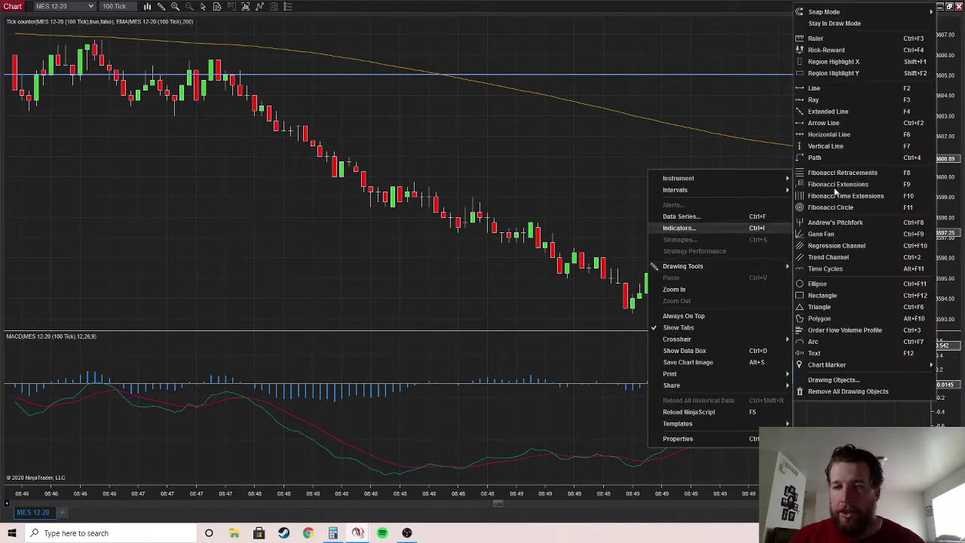
pyautogui.click(825, 60)
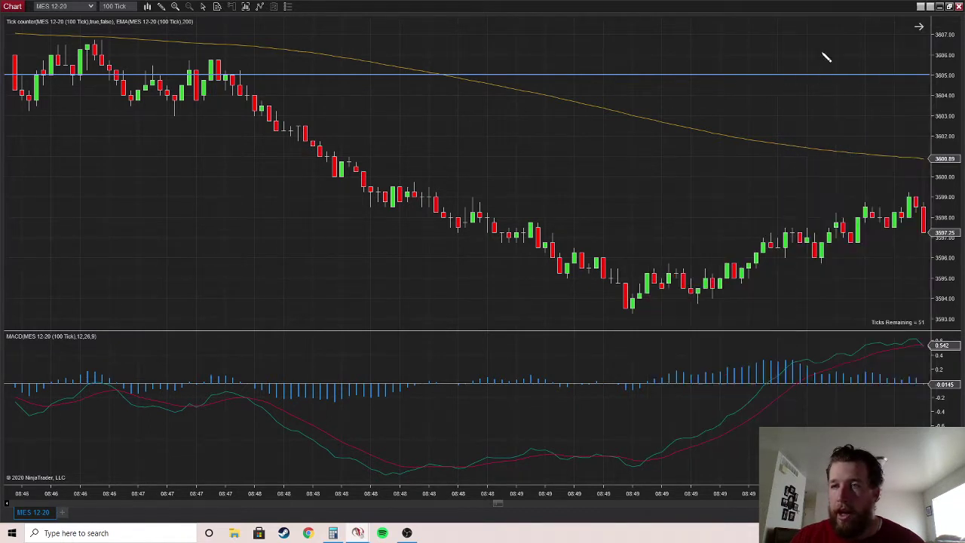
pyautogui.click(916, 186)
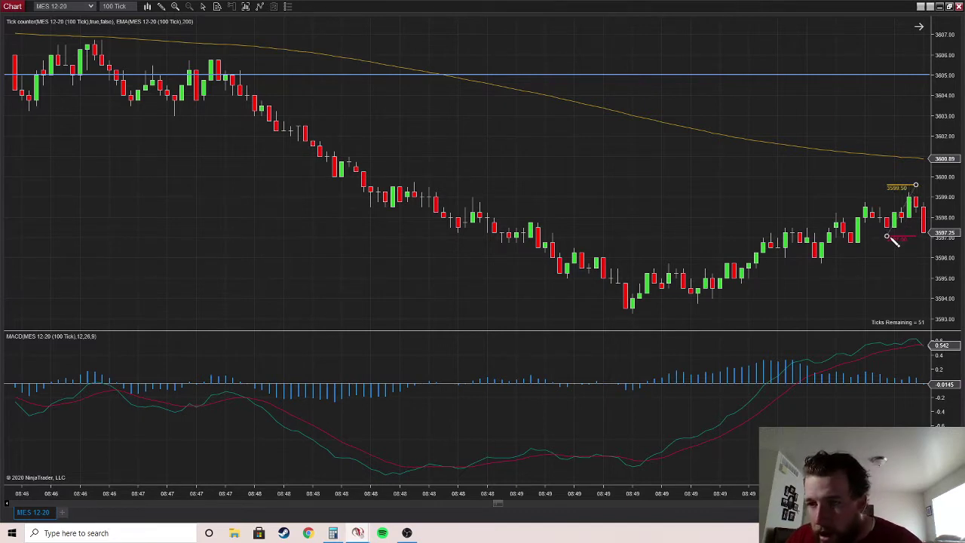
pyautogui.click(898, 242)
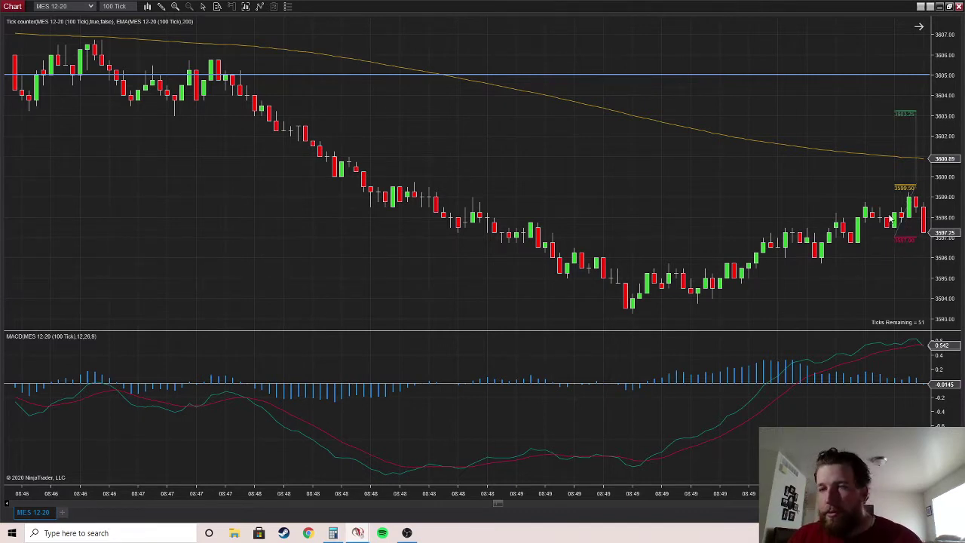
# Step: Change the drawing's ratio from 1.5 to 1, putting the target at 3602.00
pyautogui.doubleClick(901, 190)
pyautogui.doubleClick(549, 247)
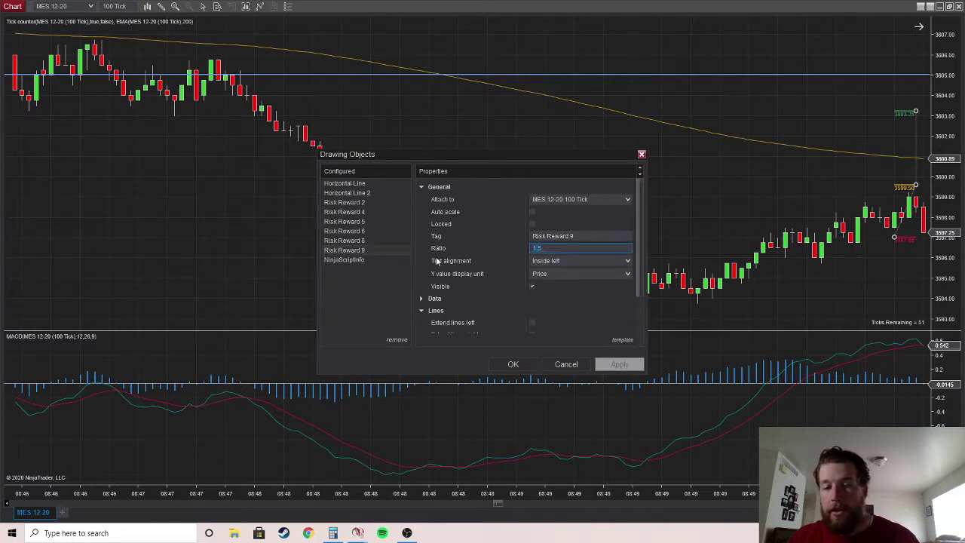
pyautogui.write('1')
pyautogui.press('Return')
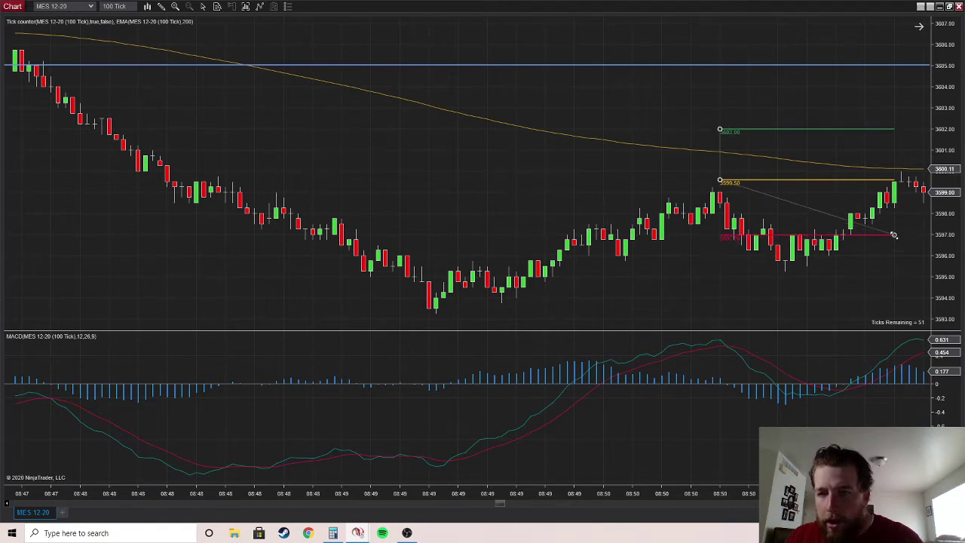
# Step: Extend the risk-reward lines right across newer bars to the 3602.00 target hit
pyautogui.click(901, 236)
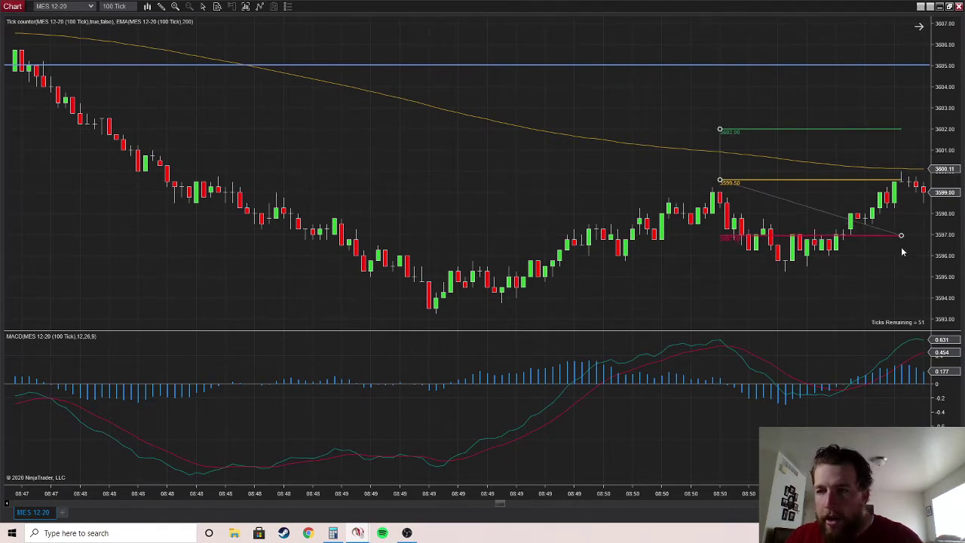
pyautogui.hscroll(6, 892, 195)
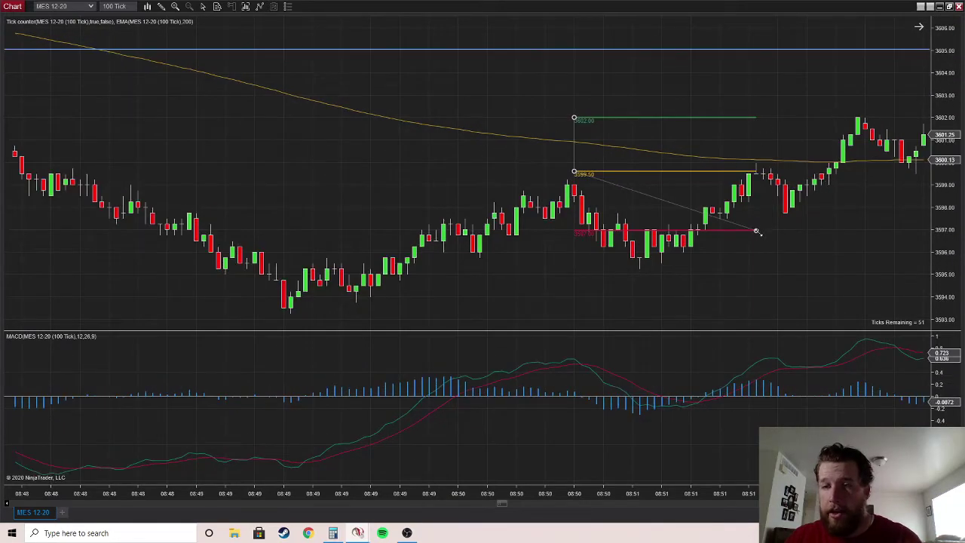
pyautogui.moveTo(756, 230)
pyautogui.mouseDown()
pyautogui.moveTo(871, 228)
pyautogui.moveTo(858, 228)
pyautogui.mouseUp()
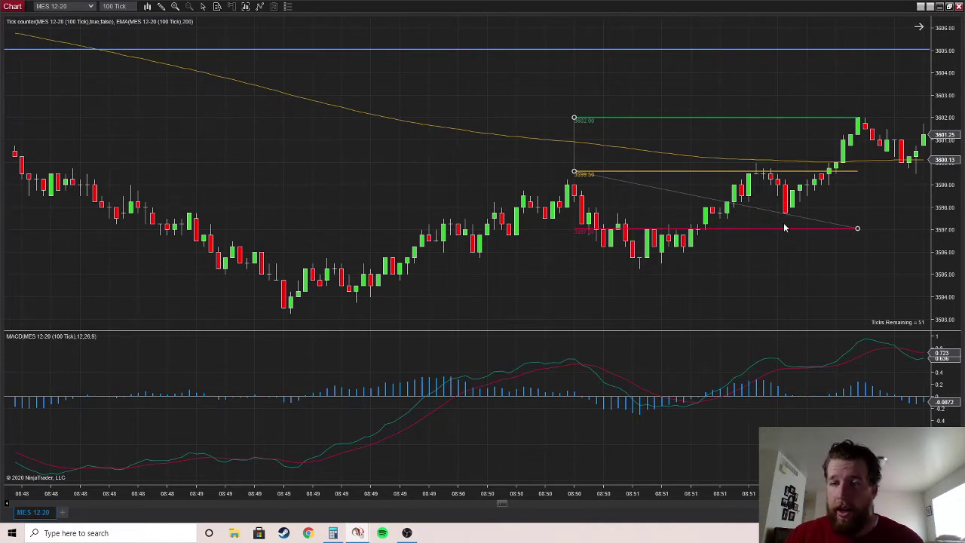
pyautogui.hscroll(5, 859, 246)
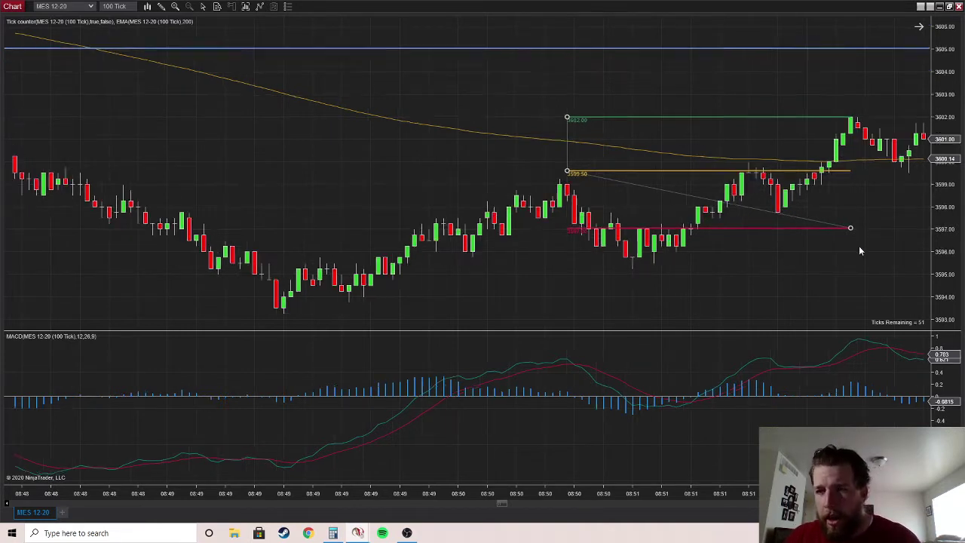
pyautogui.moveTo(725, 218)
pyautogui.mouseDown()
pyautogui.moveTo(865, 221)
pyautogui.moveTo(819, 222)
pyautogui.moveTo(836, 222)
pyautogui.mouseUp()
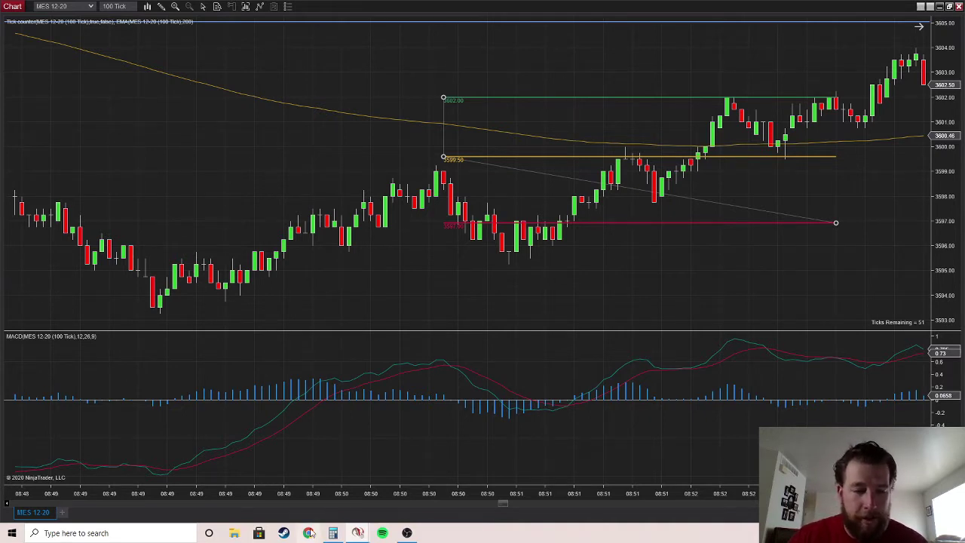
# Step: In Calculator, subtract 22.5 by mistake, then add it back to restore -43.5
pyautogui.click(332, 533)
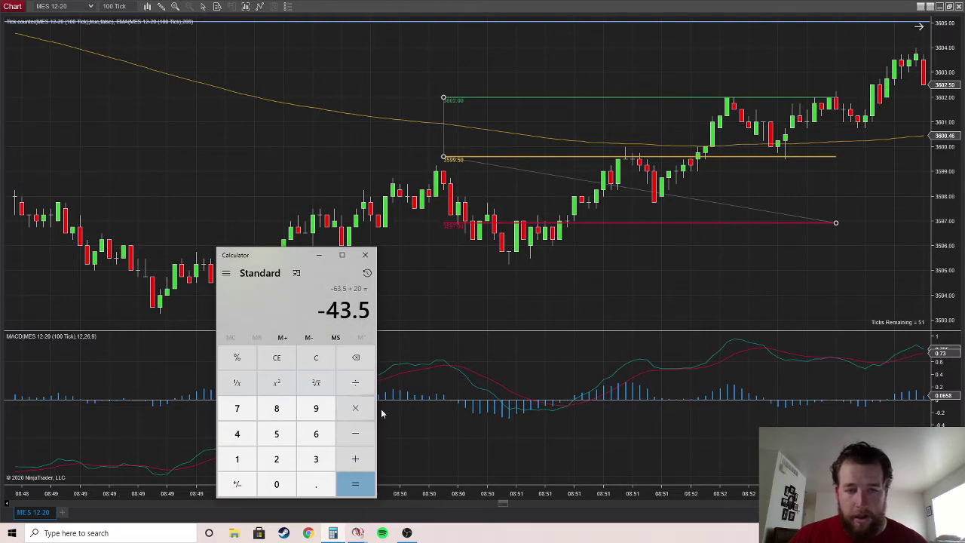
pyautogui.press('-')
pyautogui.write('22.5')
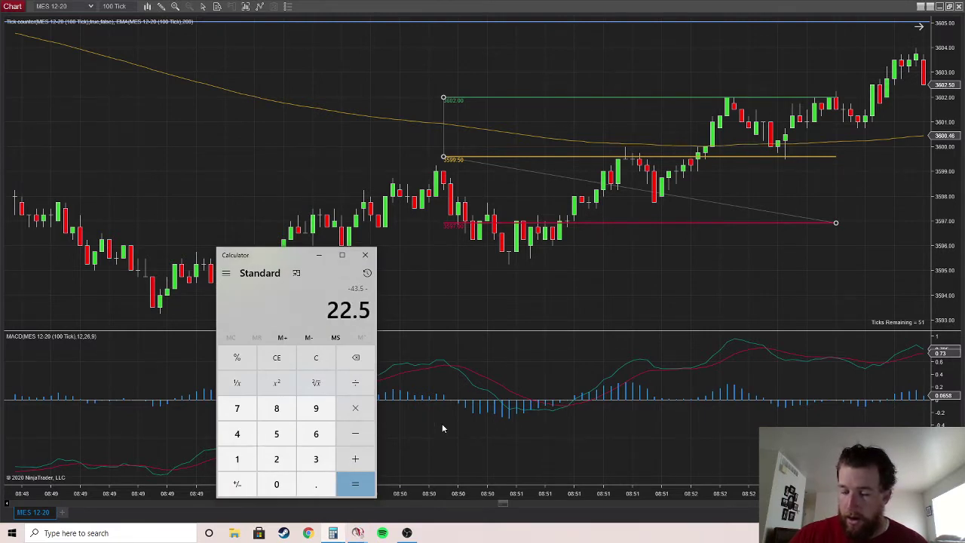
pyautogui.press('Return')
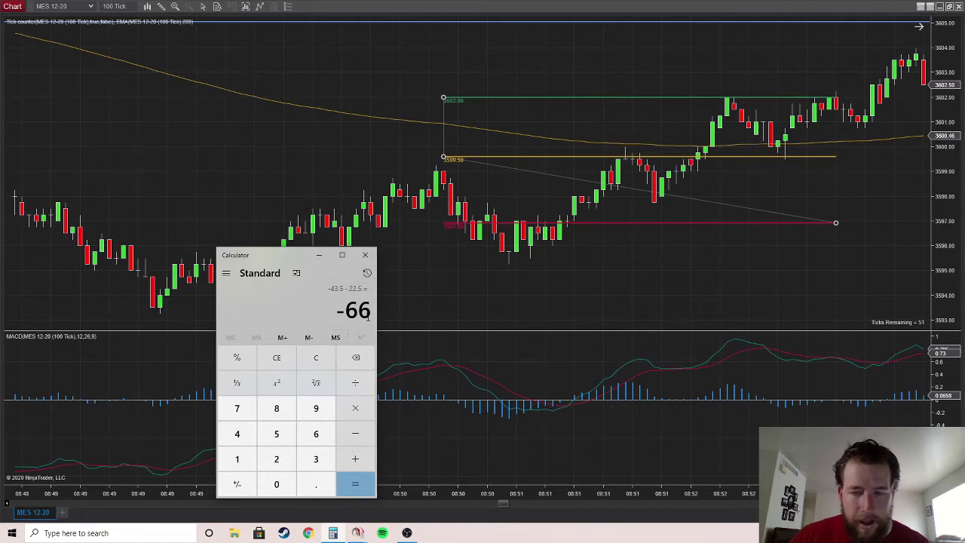
pyautogui.write('+22.5')
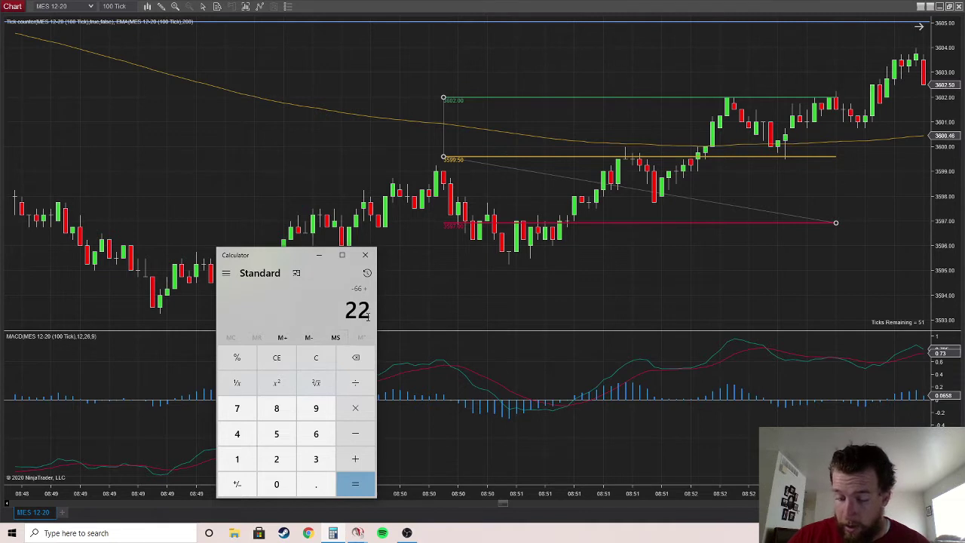
pyautogui.press('Return')
# Step: Add 22.5 so the total reads -21, then minimize Calculator
pyautogui.write('+22.5')
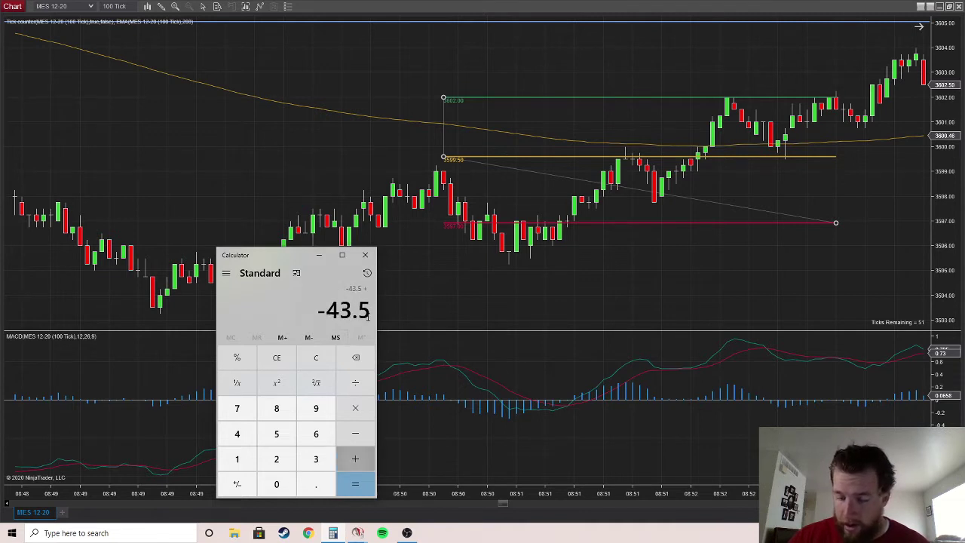
pyautogui.press('Return')
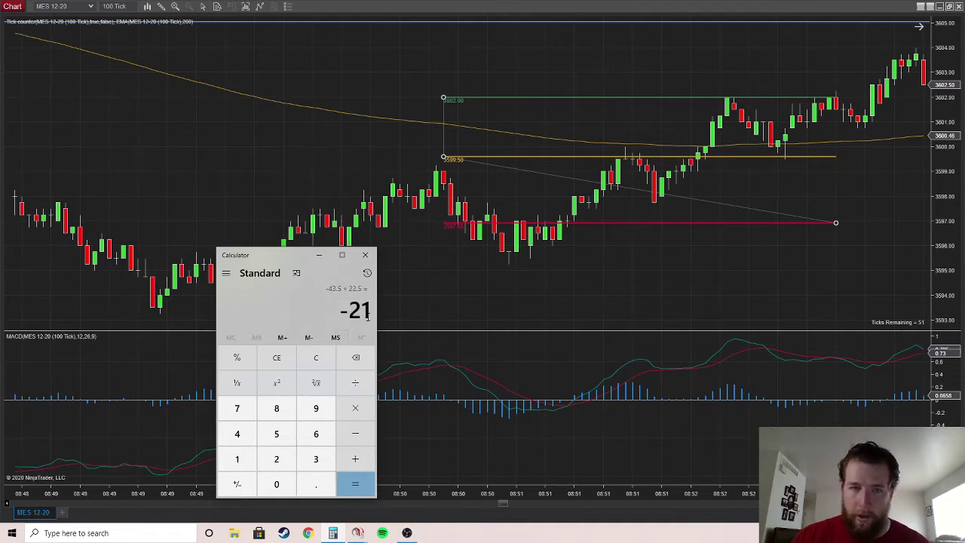
pyautogui.click(320, 255)
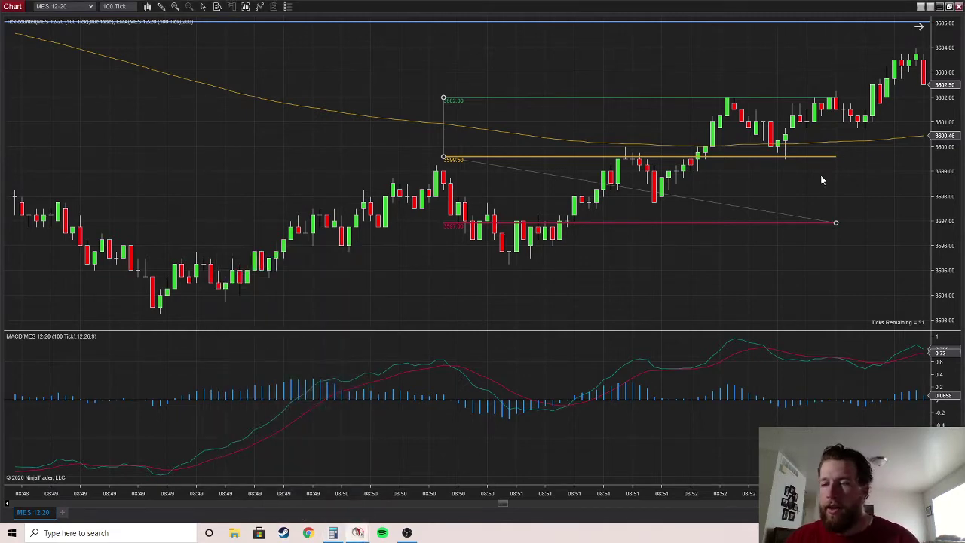
pyautogui.moveTo(913, 360); pyautogui.dragTo(858, 420)
# Step: Scroll the MES chart forward to bars near 09:00, with price at 3602.00
pyautogui.scroll(-5, 904, 407)
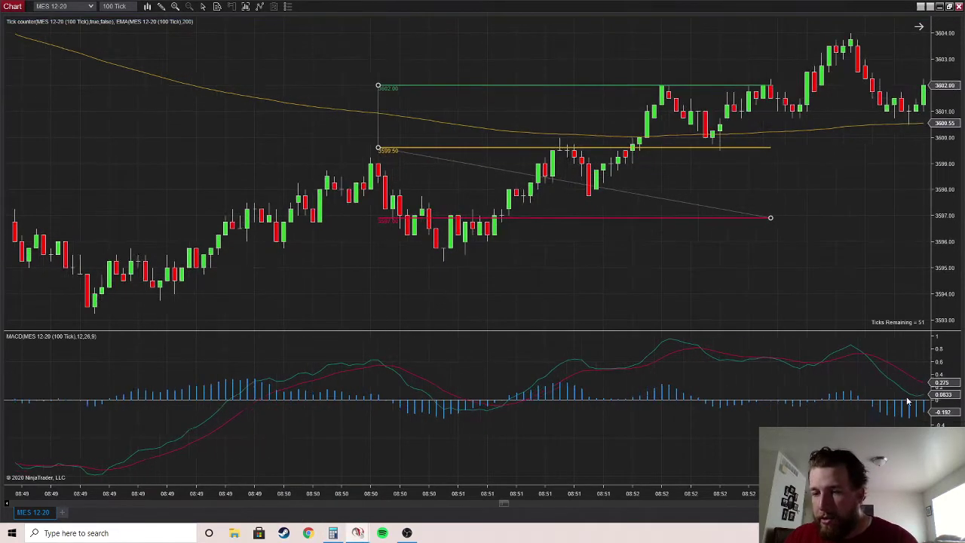
pyautogui.scroll(-9, 912, 411)
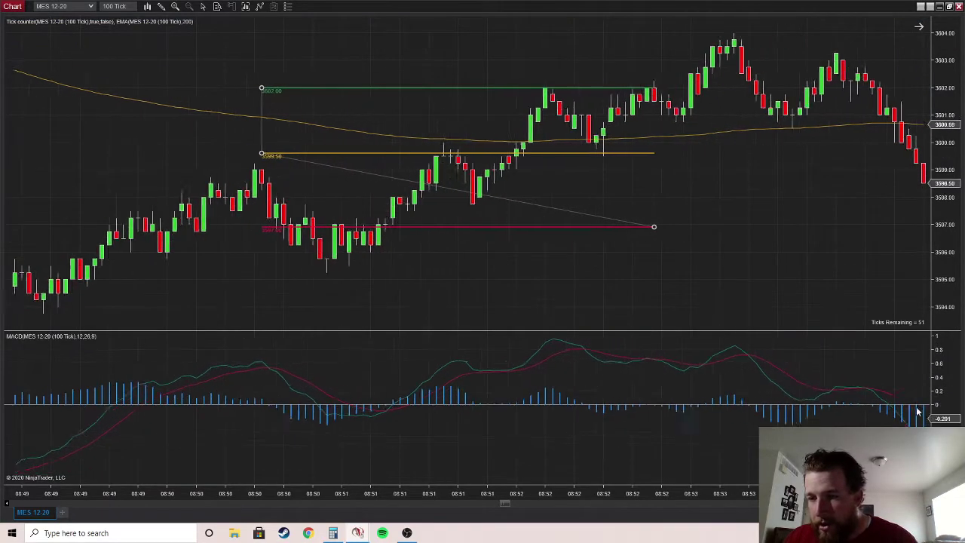
pyautogui.scroll(-1, 875, 242)
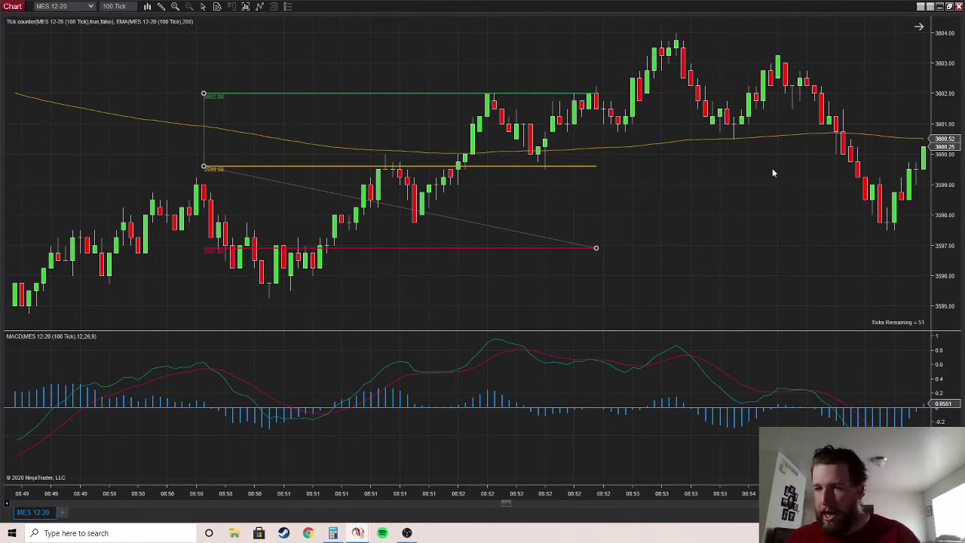
pyautogui.scroll(-10, 772, 173)
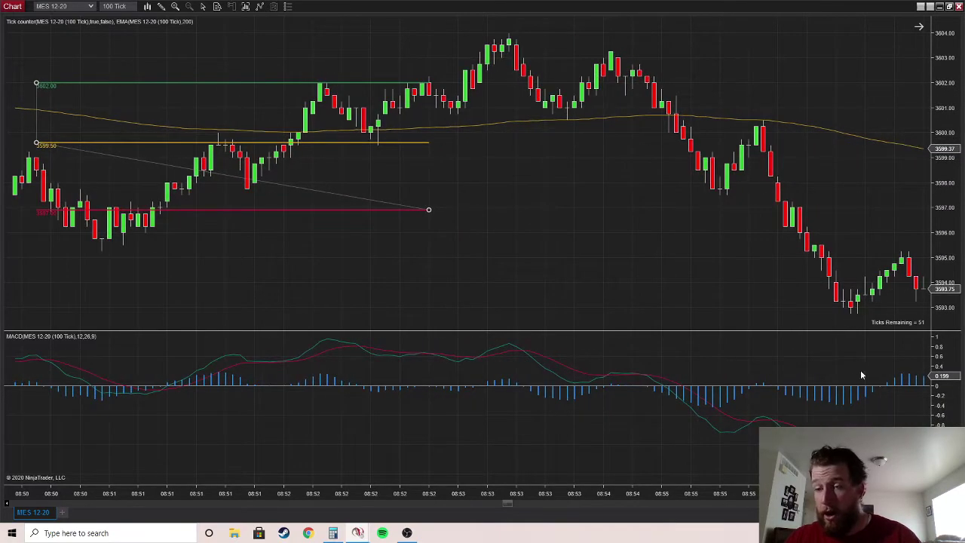
pyautogui.scroll(-10, 862, 375)
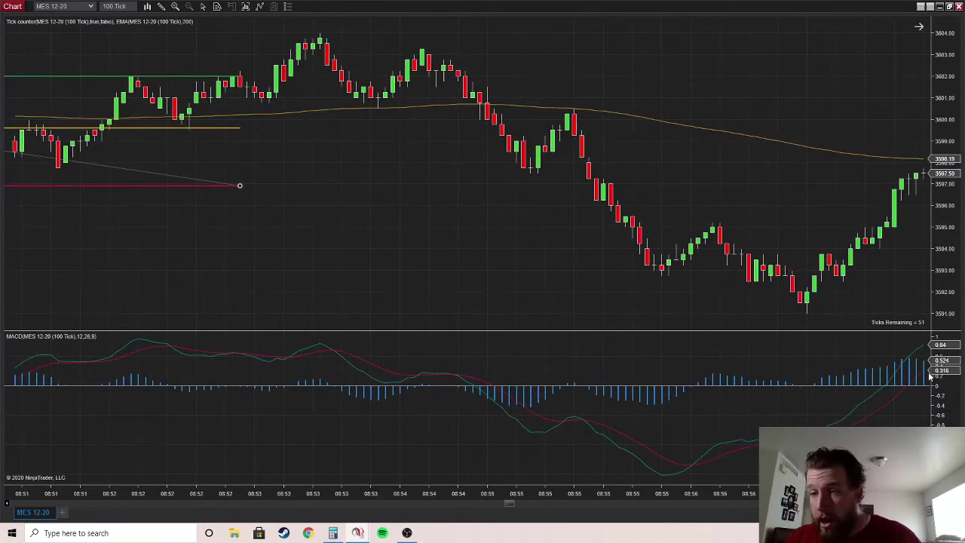
pyautogui.scroll(-10, 930, 375)
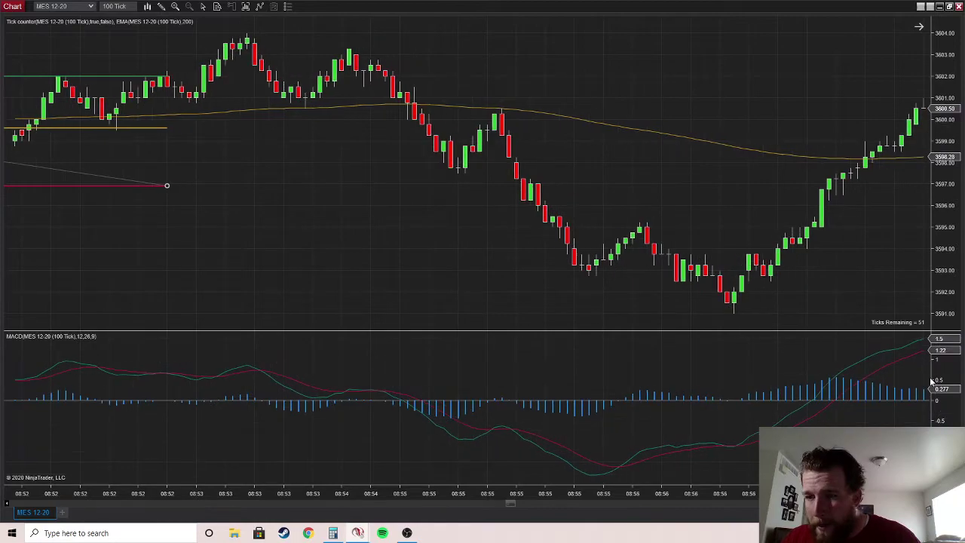
pyautogui.scroll(-6, 932, 383)
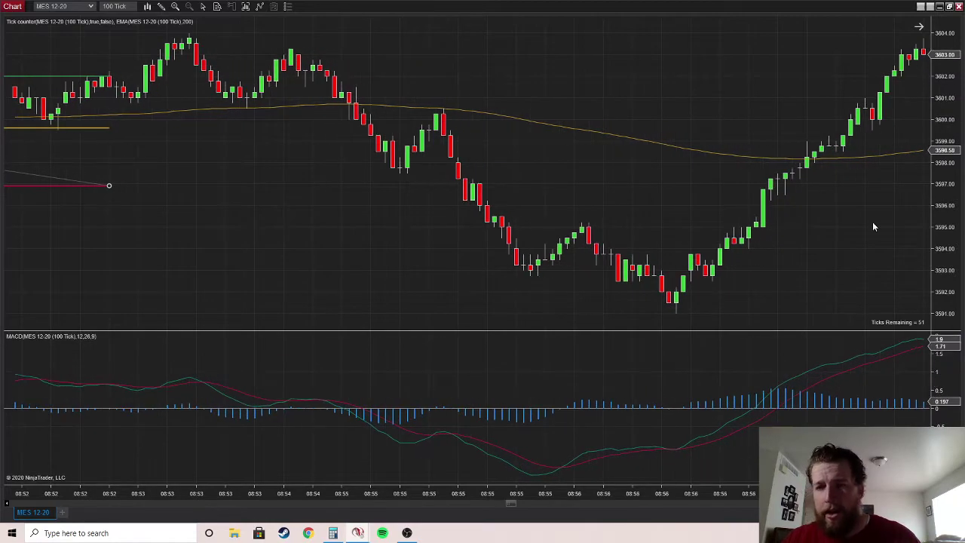
pyautogui.scroll(-8, 848, 206)
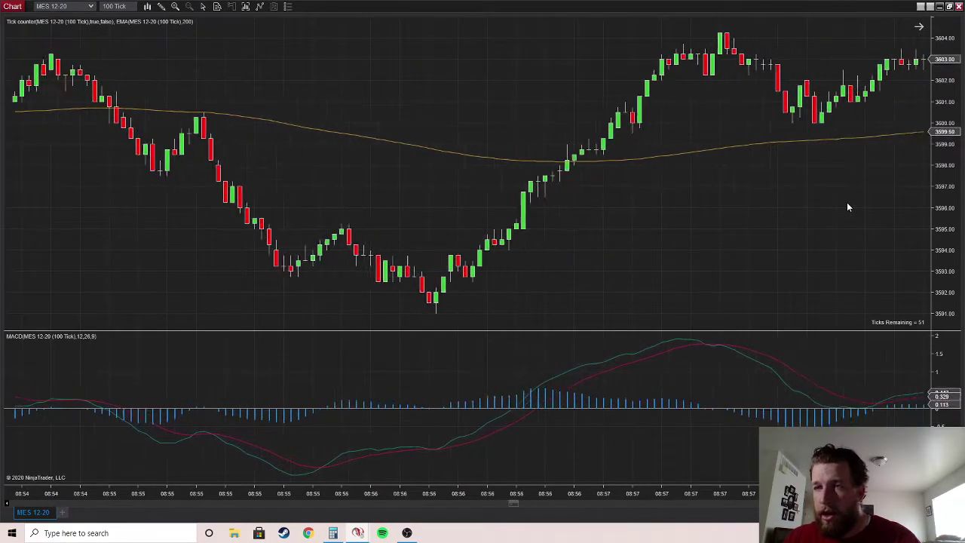
pyautogui.scroll(-7, 848, 207)
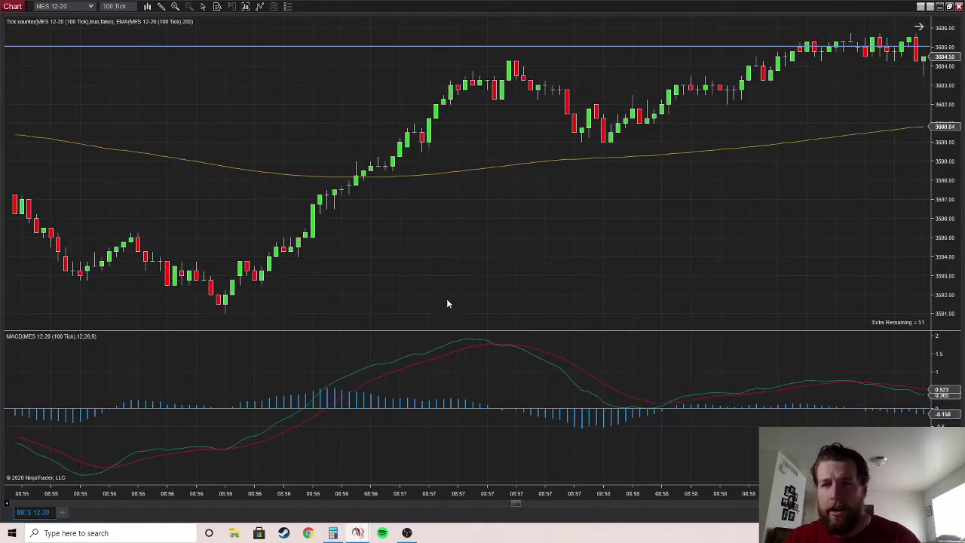
pyautogui.scroll(-5, 562, 326)
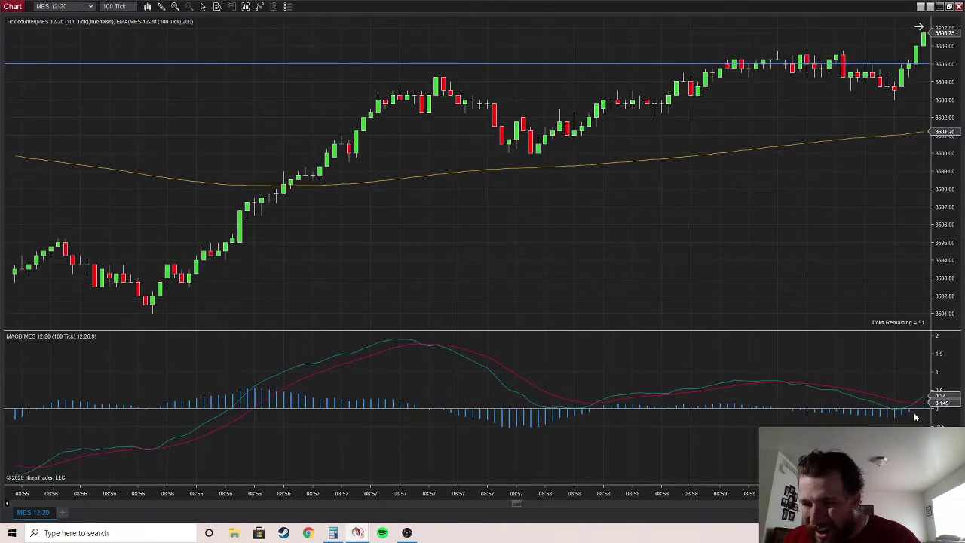
pyautogui.scroll(-6, 920, 409)
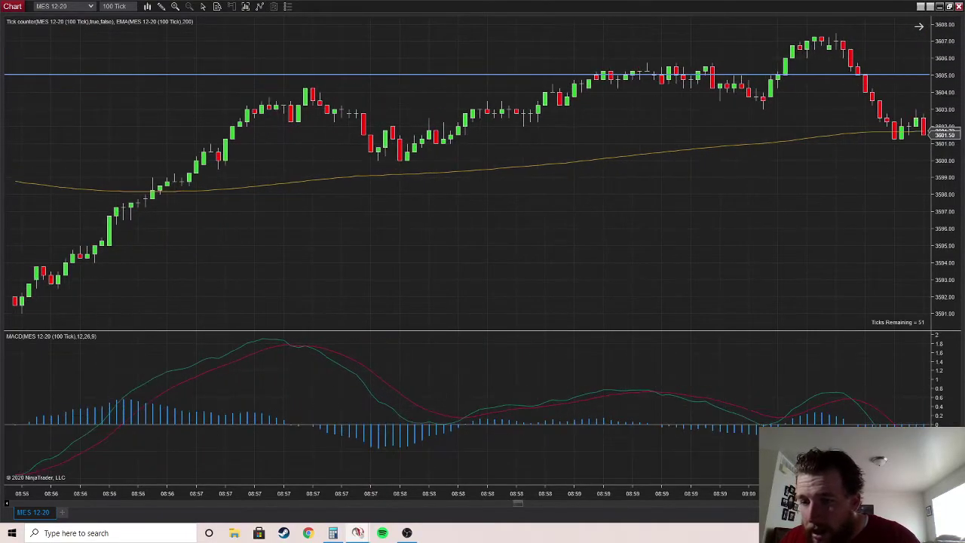
pyautogui.scroll(-3, 482, 249)
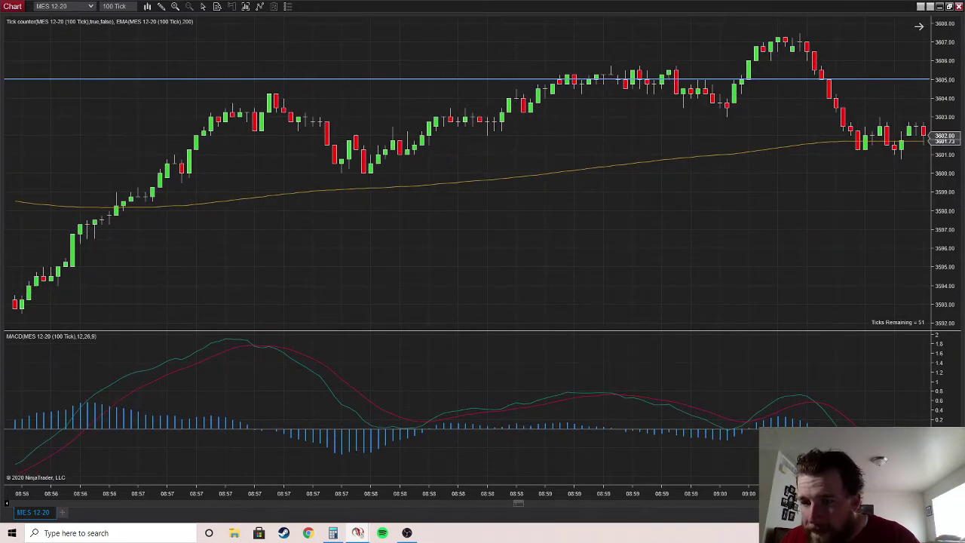
pyautogui.scroll(-3, 483, 249)
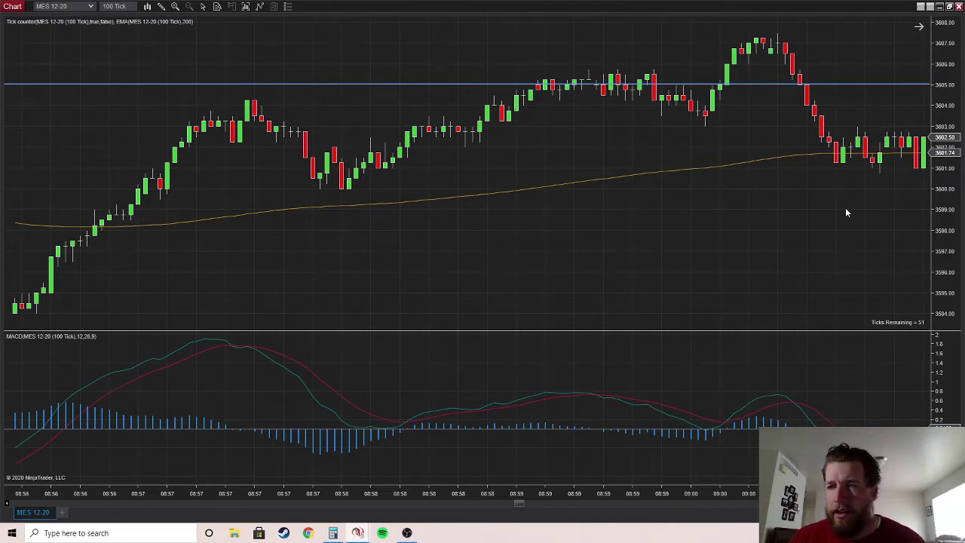
# Step: Draw a short risk-reward marker with entry at 3600.75 and stop at 3603
pyautogui.rightClick(789, 209)
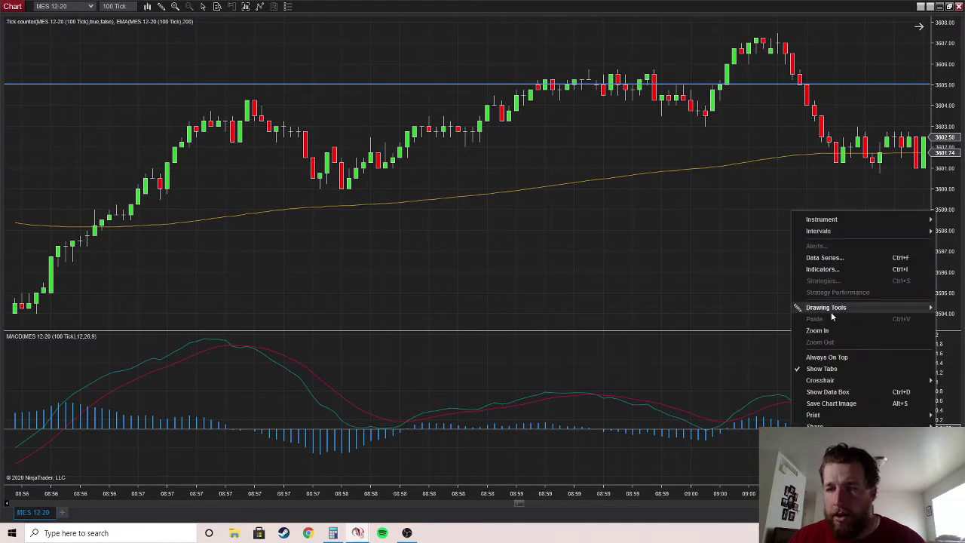
pyautogui.moveTo(830, 310)
pyautogui.click(690, 50)
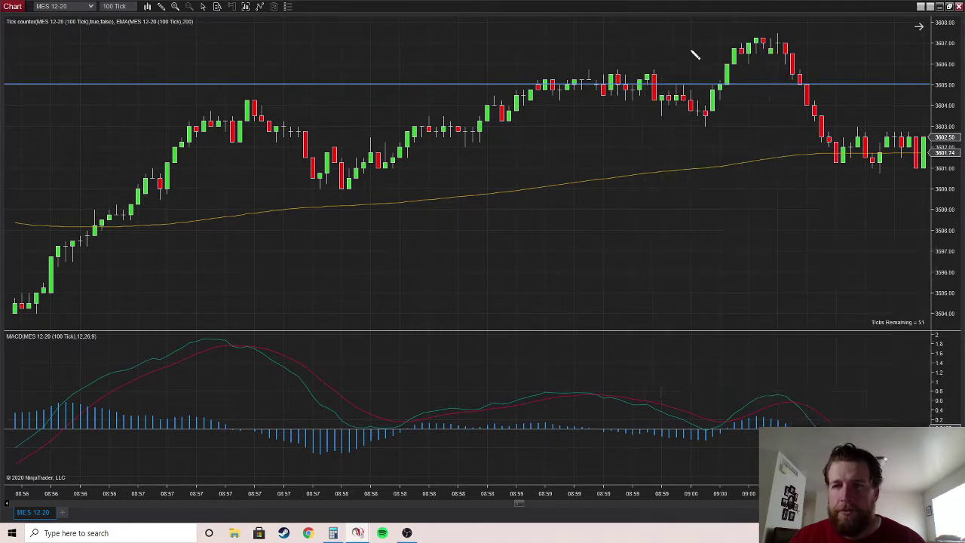
pyautogui.click(924, 172)
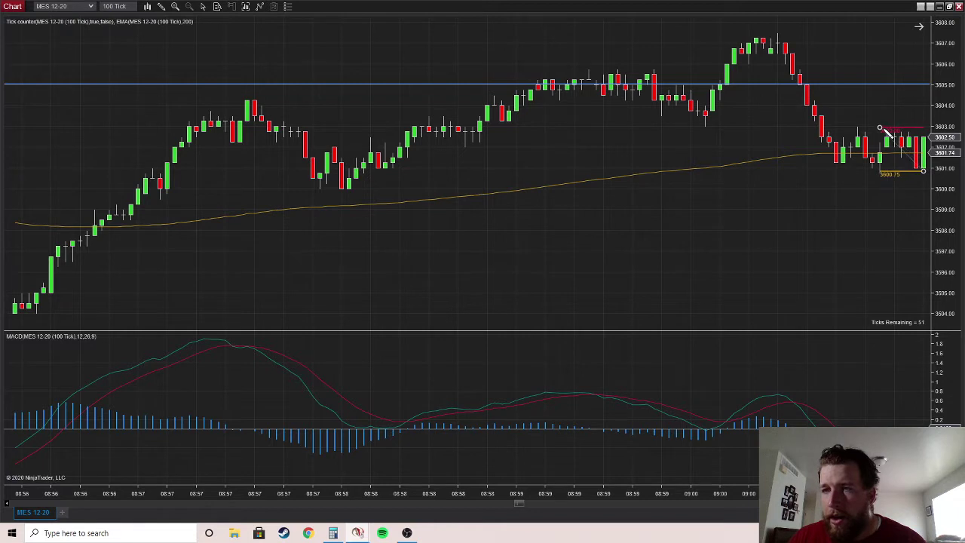
pyautogui.click(879, 122)
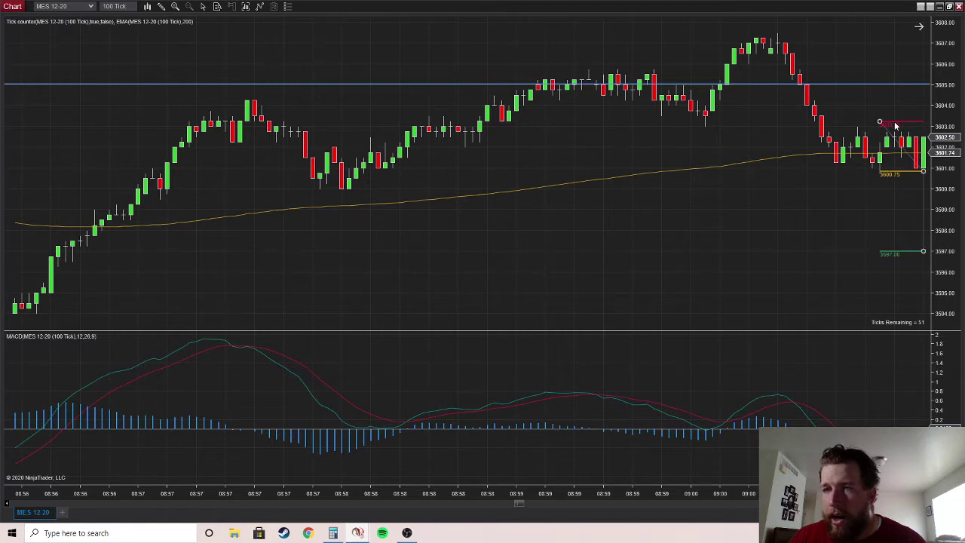
# Step: Set the drawing's ratio to 1, targeting 3598.25, and extend it right across later bars
pyautogui.doubleClick(882, 123)
pyautogui.doubleClick(543, 249)
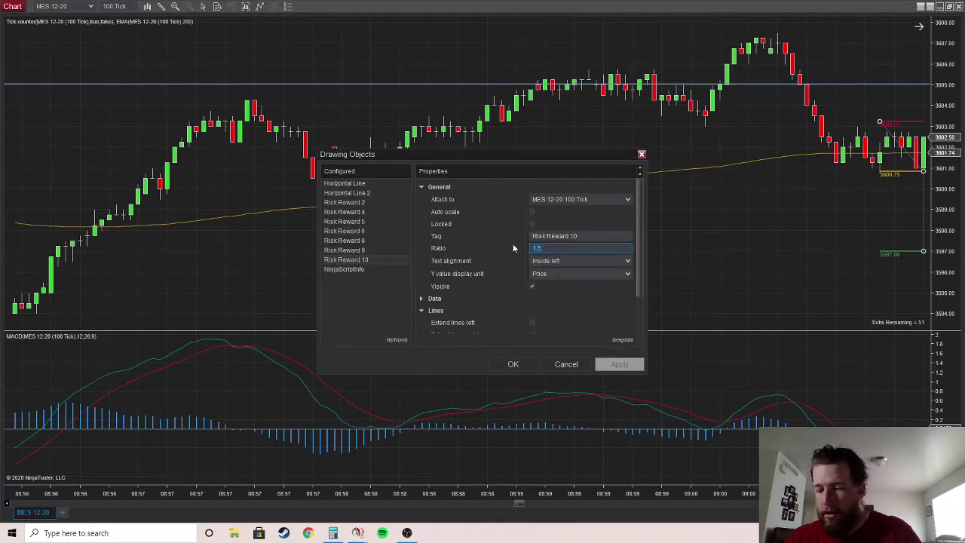
pyautogui.write('1')
pyautogui.press('Return')
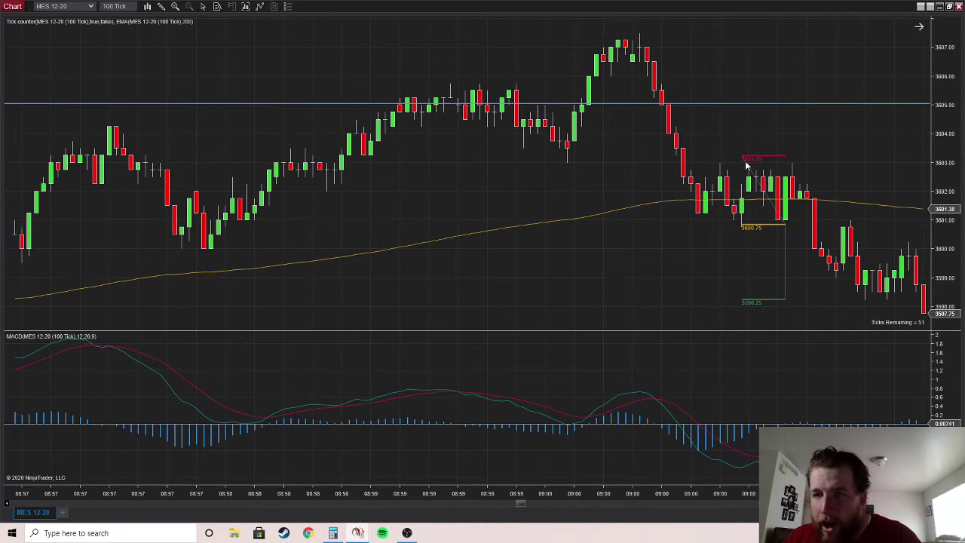
pyautogui.moveTo(746, 160); pyautogui.dragTo(923, 159)
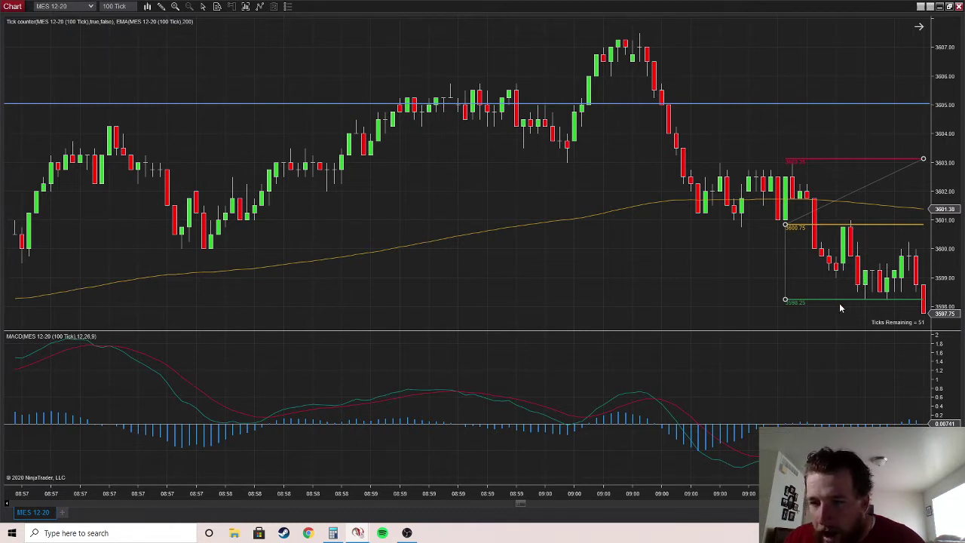
# Step: Add 18.75 to the -21 Calculator tally to get -2.25, then minimize Calculator
pyautogui.click(334, 532)
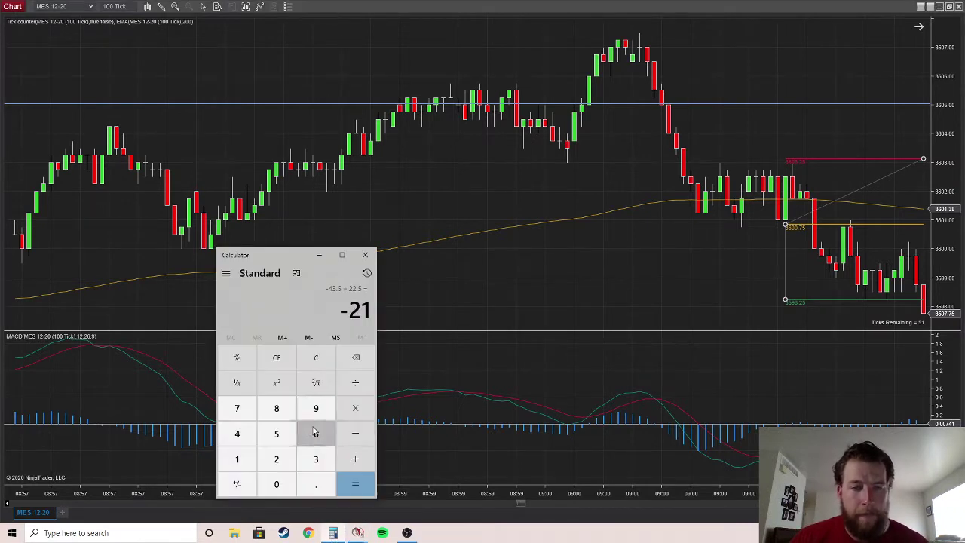
pyautogui.write('+18.75')
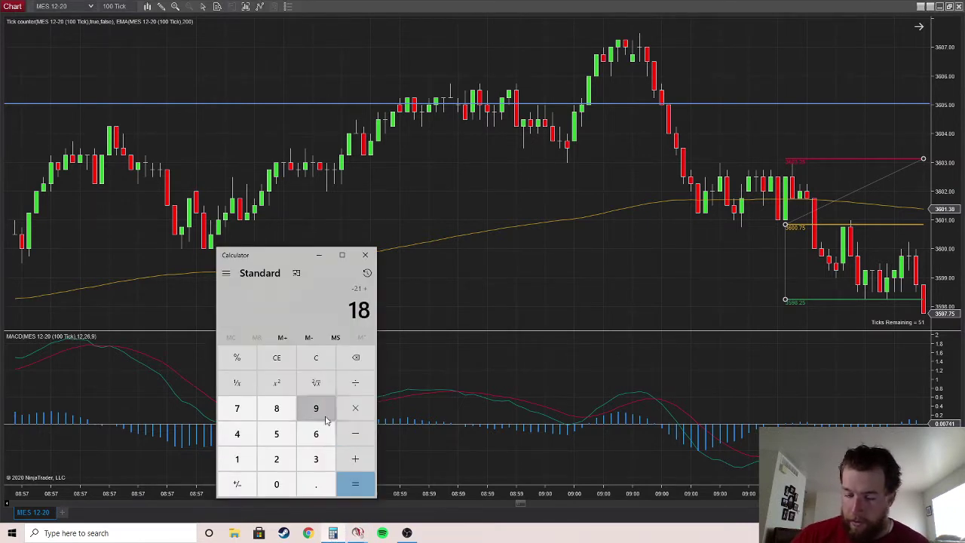
pyautogui.press('Return')
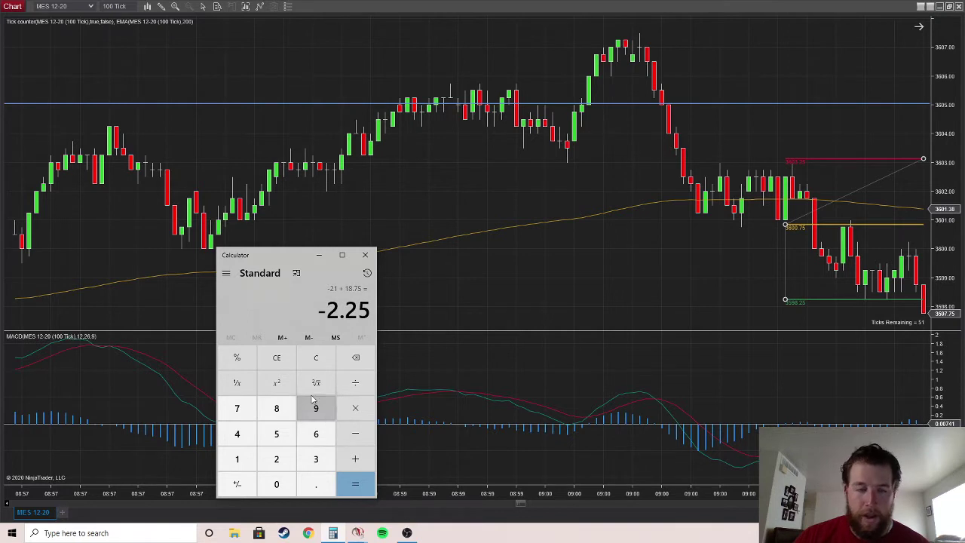
pyautogui.click(319, 259)
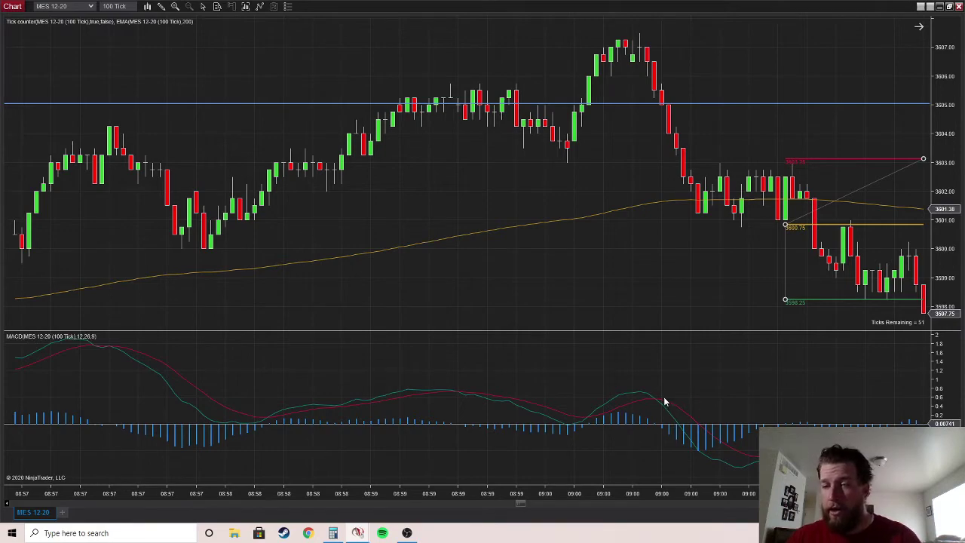
# Step: Scroll ahead and draw a long risk-reward marker with entry 3594.50 and stop 3592.00
pyautogui.scroll(-3, 543, 400)
pyautogui.scroll(-6, 694, 417)
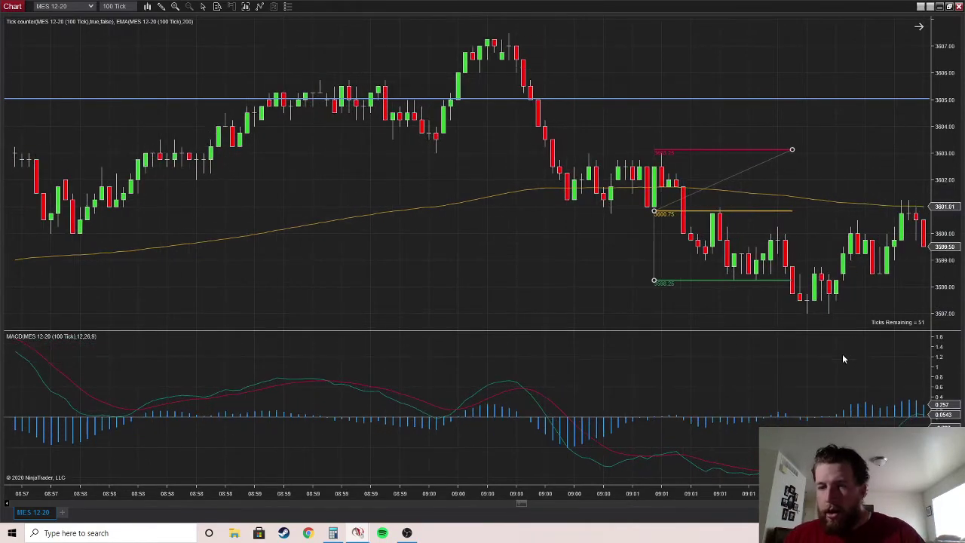
pyautogui.scroll(-7, 828, 377)
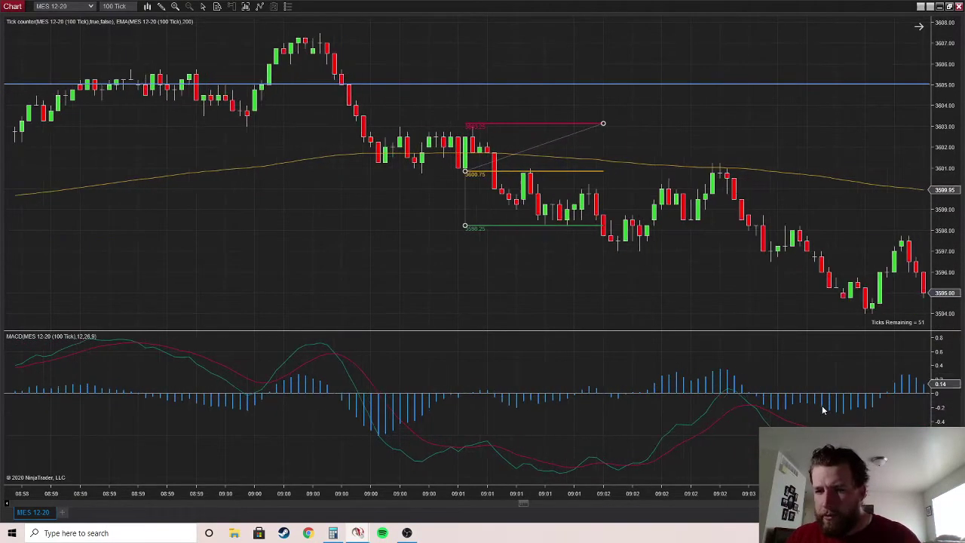
pyautogui.scroll(-9, 829, 420)
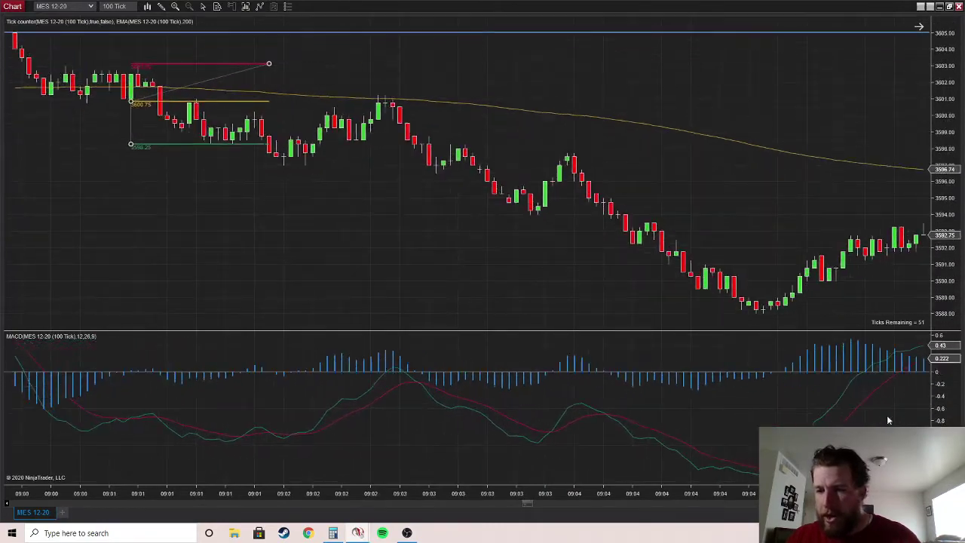
pyautogui.scroll(-2, 920, 366)
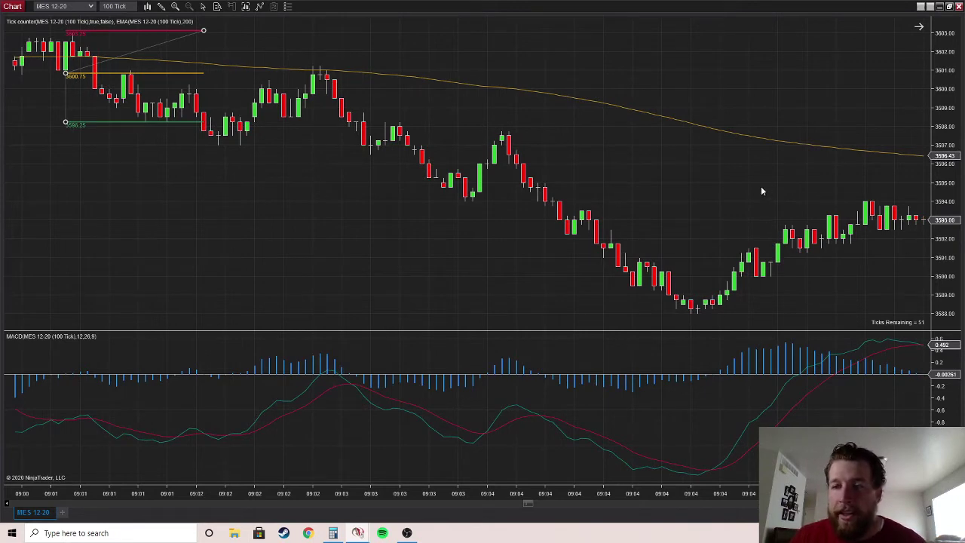
pyautogui.rightClick(732, 176)
pyautogui.moveTo(769, 273)
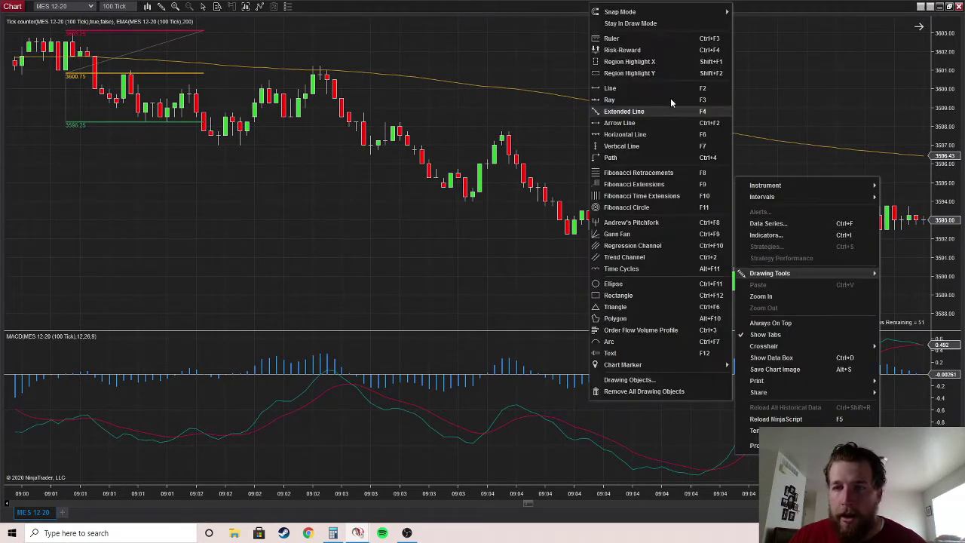
pyautogui.click(617, 50)
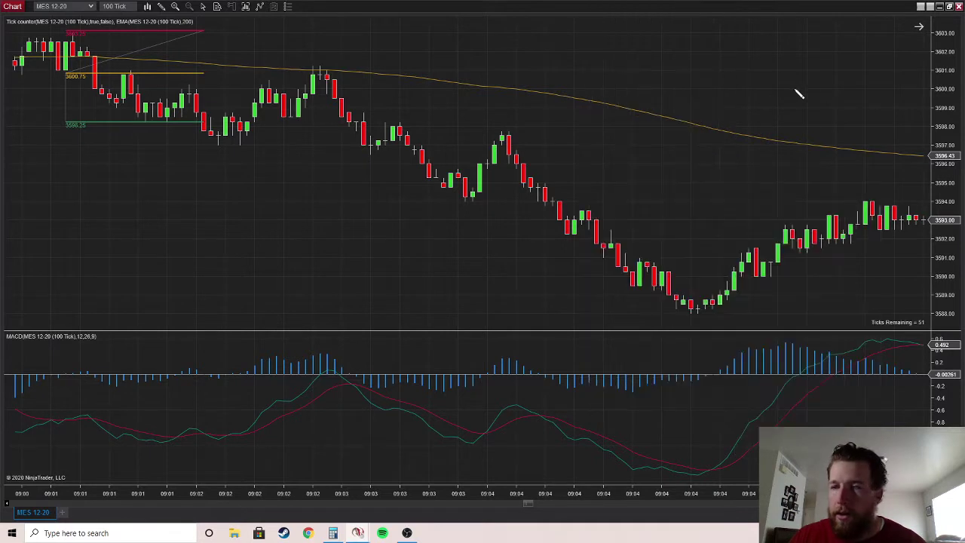
pyautogui.click(909, 193)
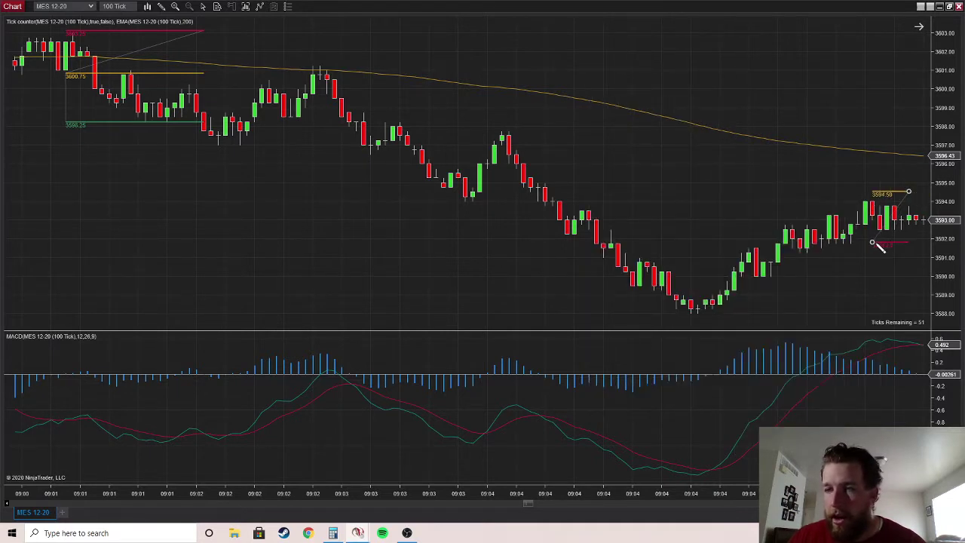
pyautogui.click(873, 242)
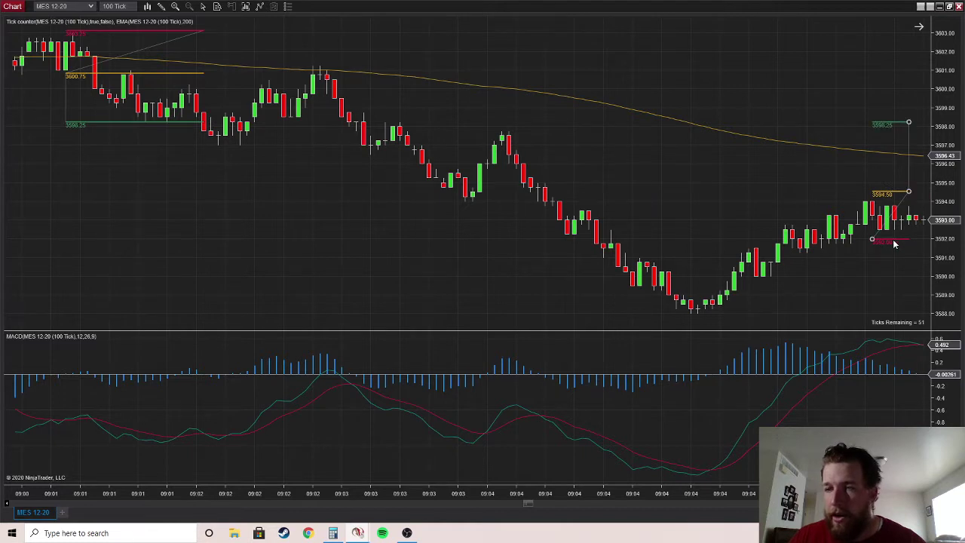
# Step: Set the risk-reward ratio to 1 so the target sits at 3597.00
pyautogui.doubleClick(896, 242)
pyautogui.click(450, 243)
pyautogui.write('1.5')
pyautogui.press('Return')
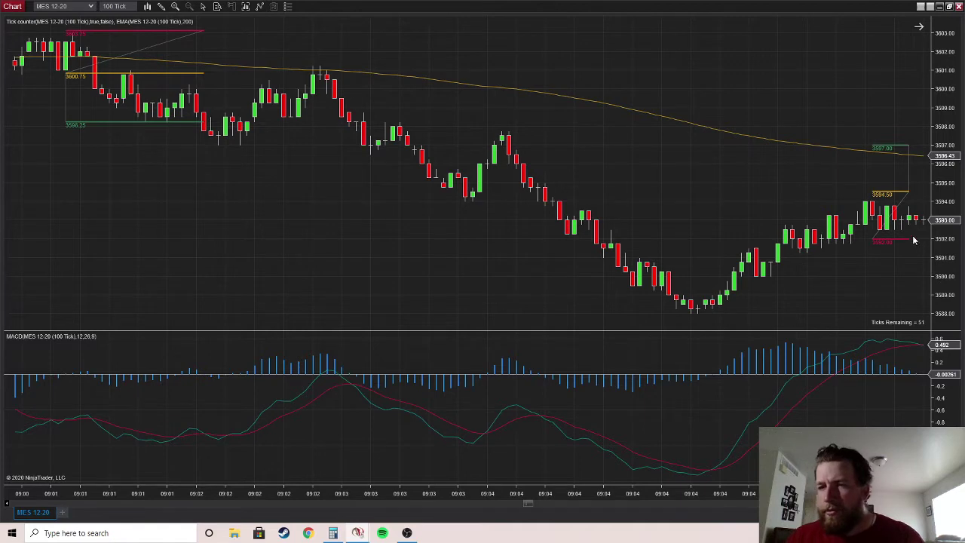
pyautogui.scroll(-5, 914, 235)
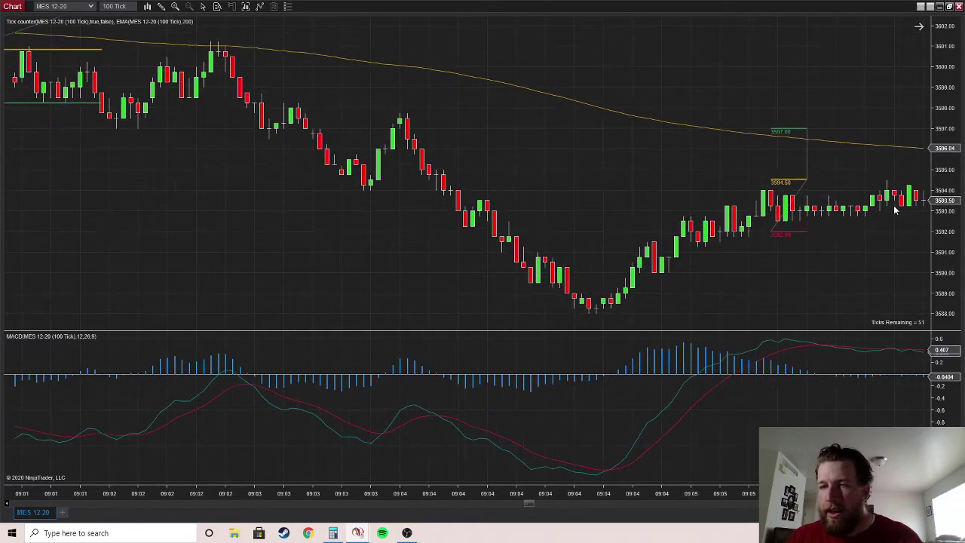
pyautogui.scroll(-4, 888, 185)
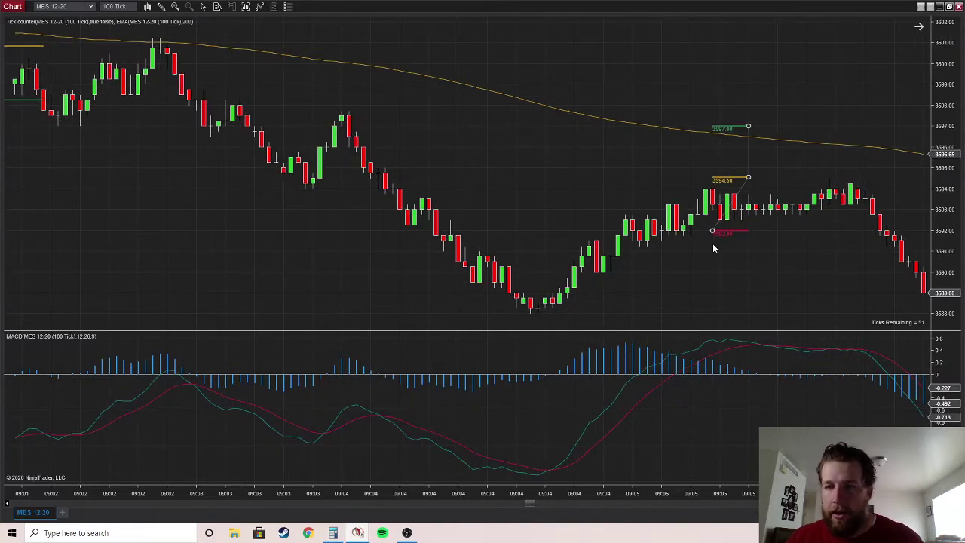
# Step: Delete the selected risk-reward drawing and scroll the chart forward through later bars
pyautogui.press('Delete')
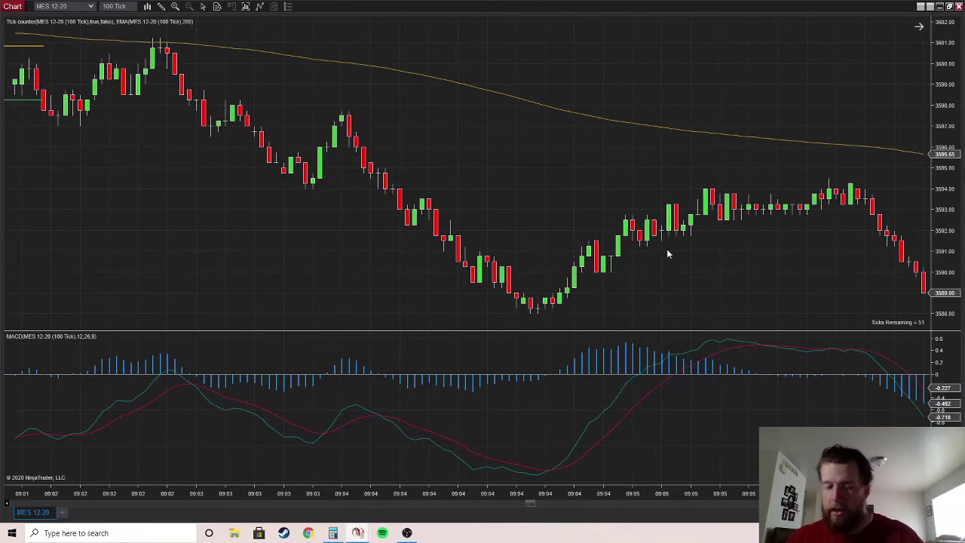
pyautogui.scroll(-5, 727, 276)
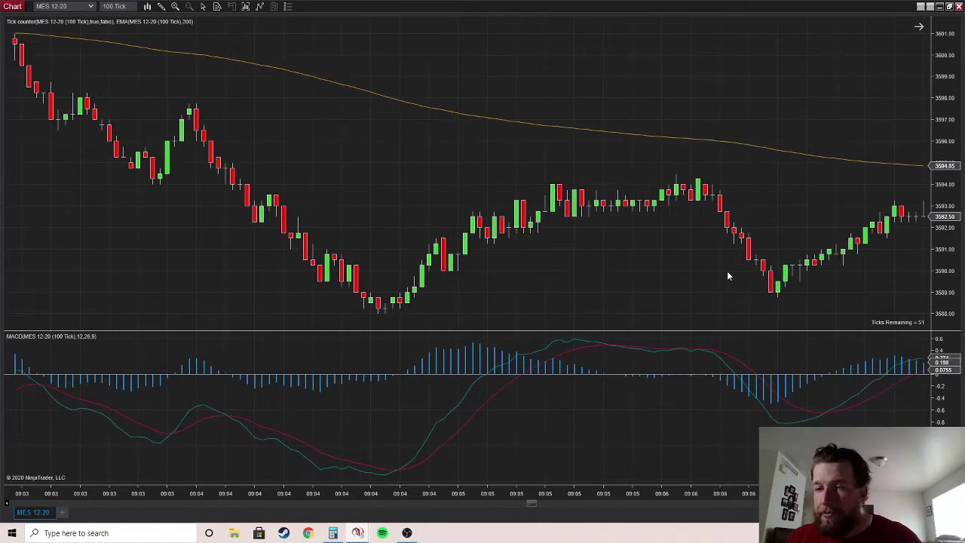
pyautogui.scroll(-1, 795, 260)
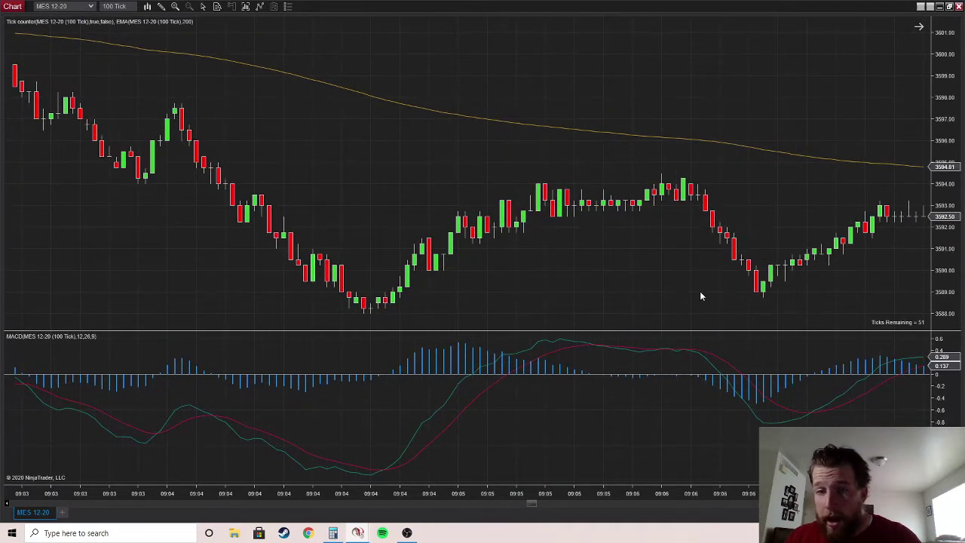
pyautogui.scroll(-1, 700, 296)
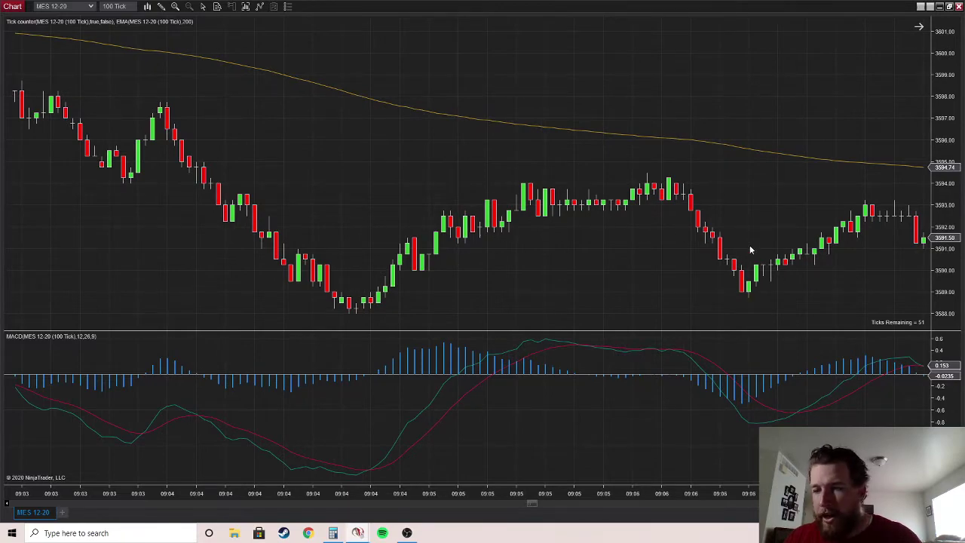
pyautogui.scroll(-20, 766, 292)
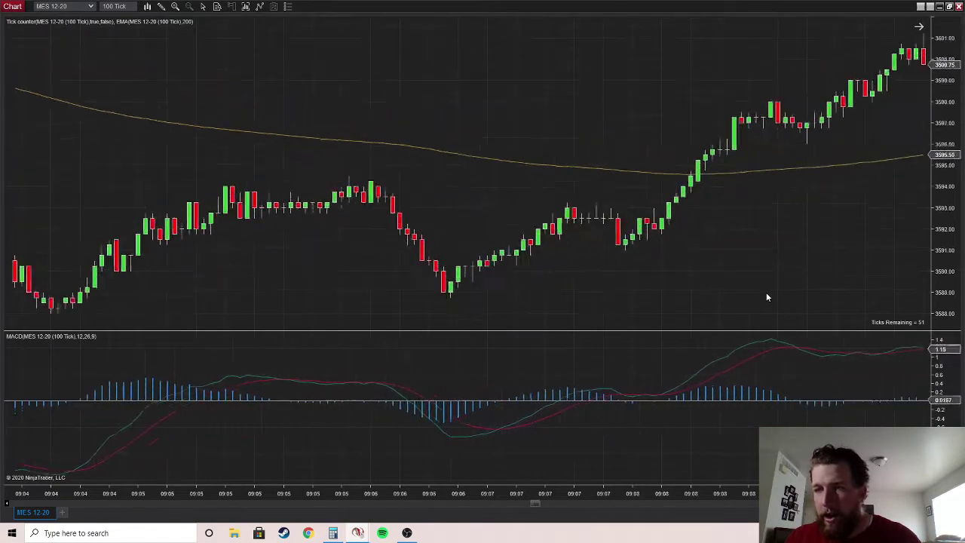
pyautogui.scroll(-20, 767, 293)
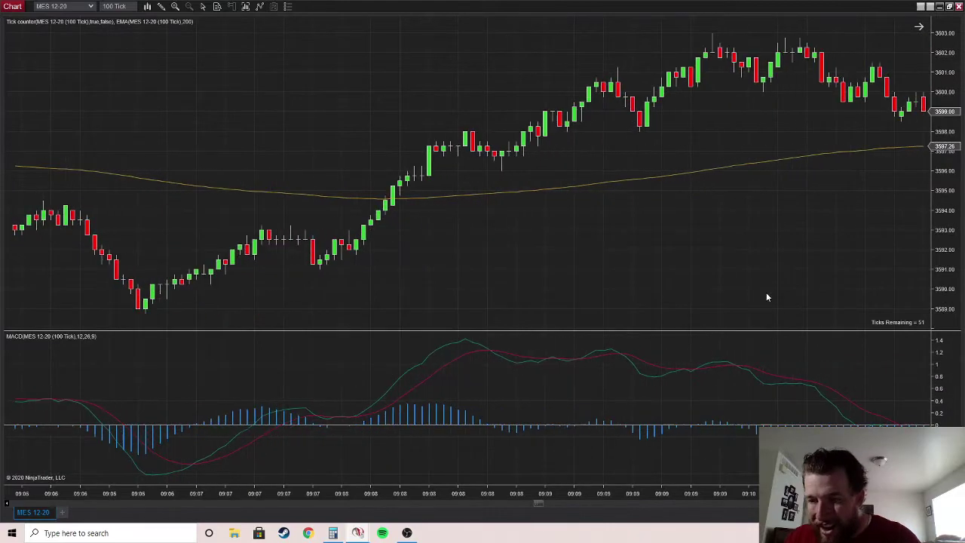
pyautogui.scroll(-15, 767, 297)
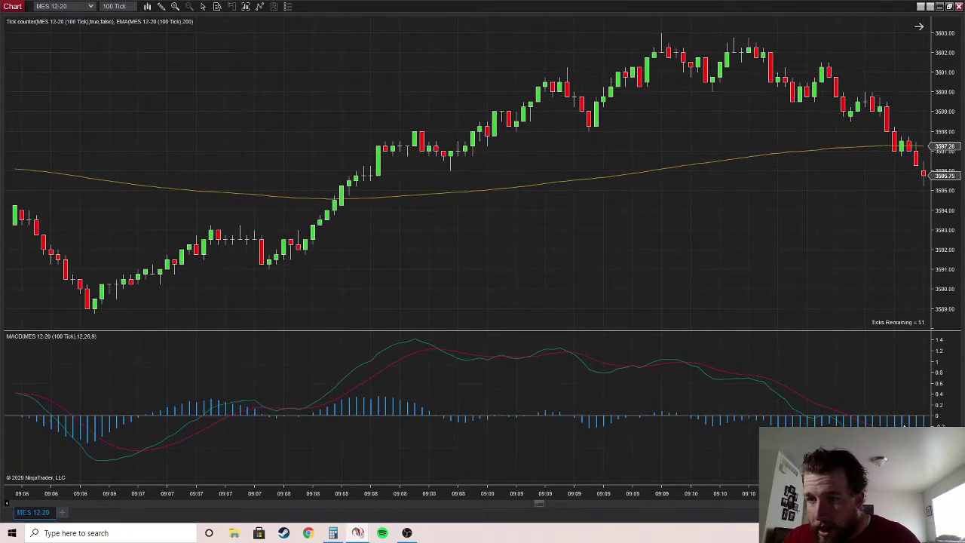
pyautogui.scroll(-4, 905, 426)
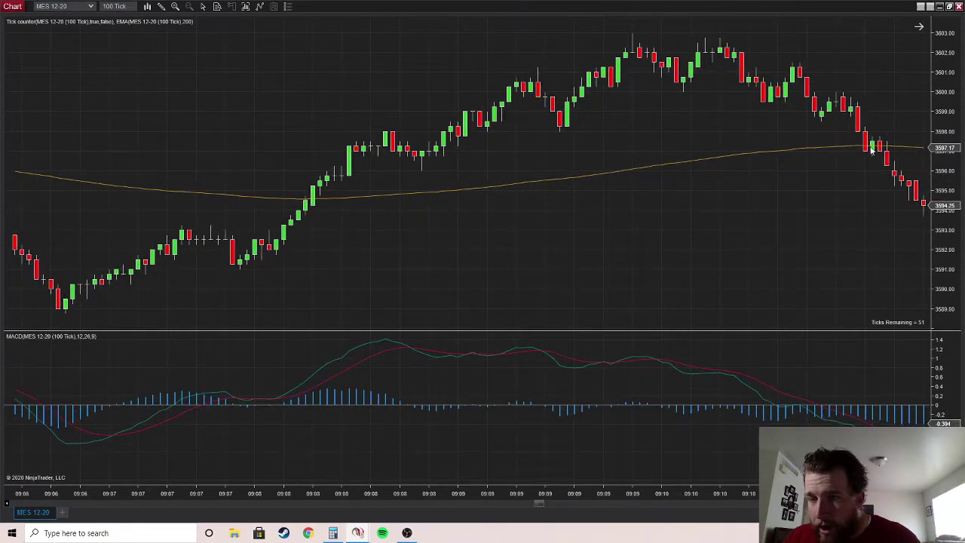
pyautogui.scroll(-10, 785, 319)
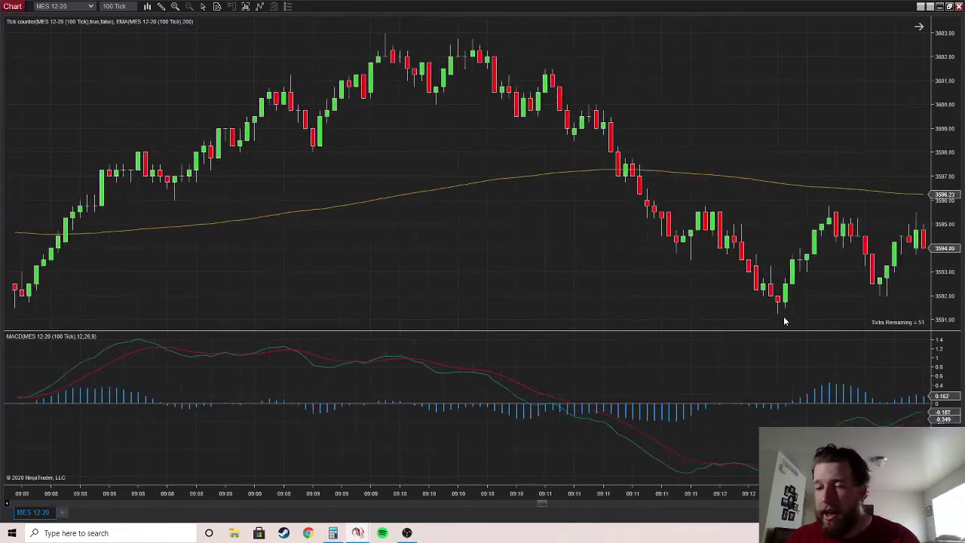
pyautogui.scroll(-15, 784, 321)
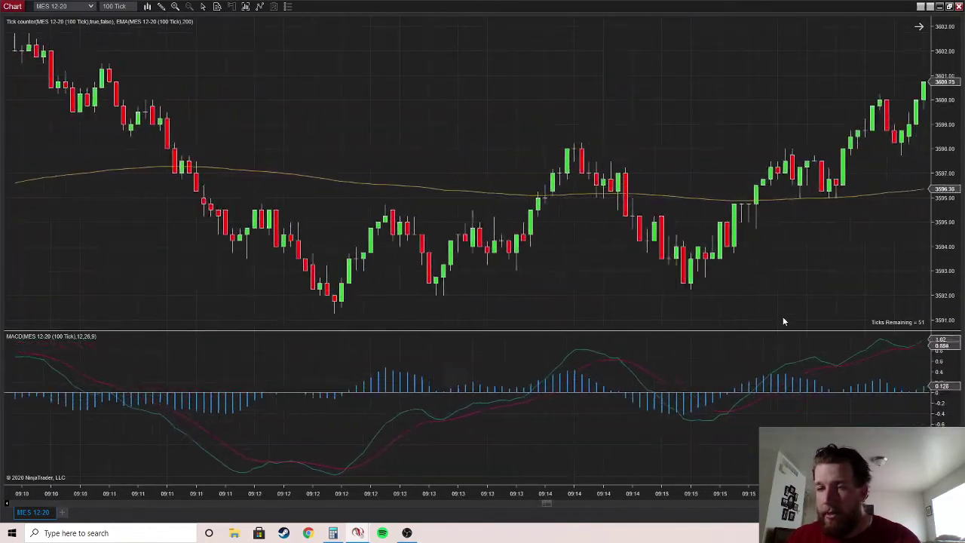
pyautogui.scroll(-10, 785, 322)
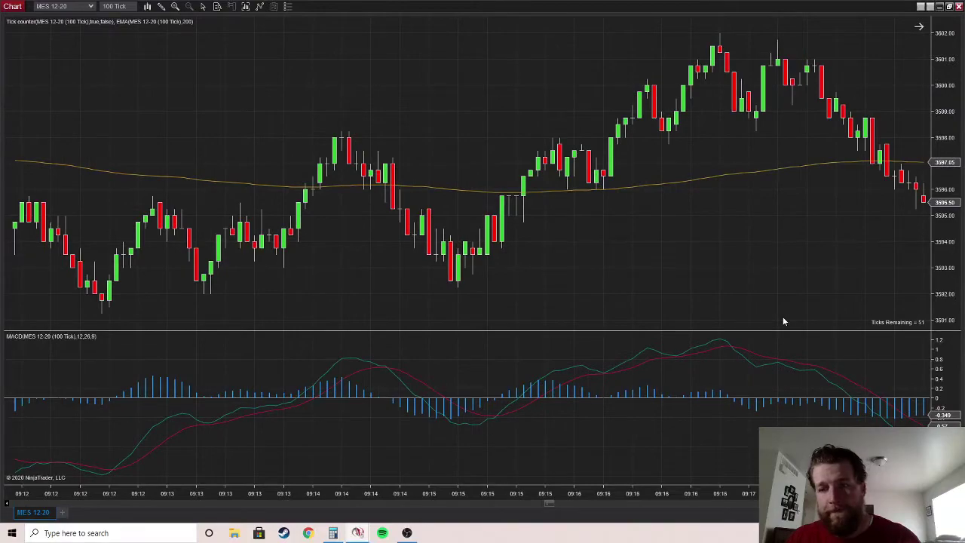
pyautogui.scroll(-8, 784, 322)
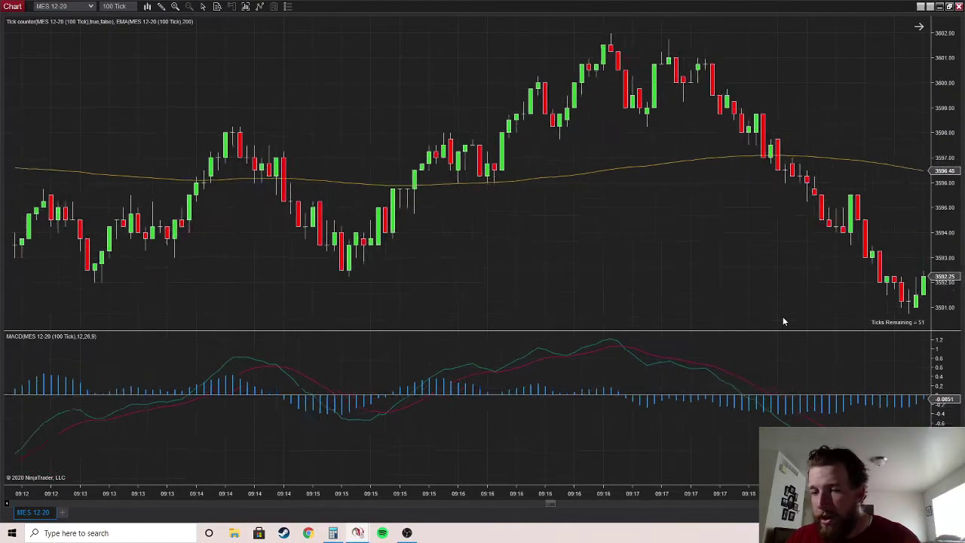
pyautogui.scroll(-3, 784, 321)
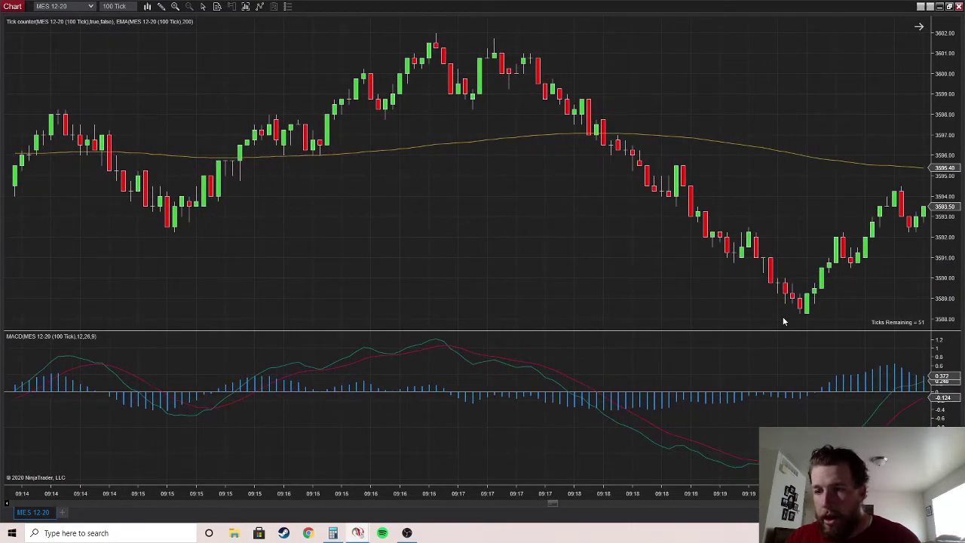
pyautogui.scroll(-8, 783, 321)
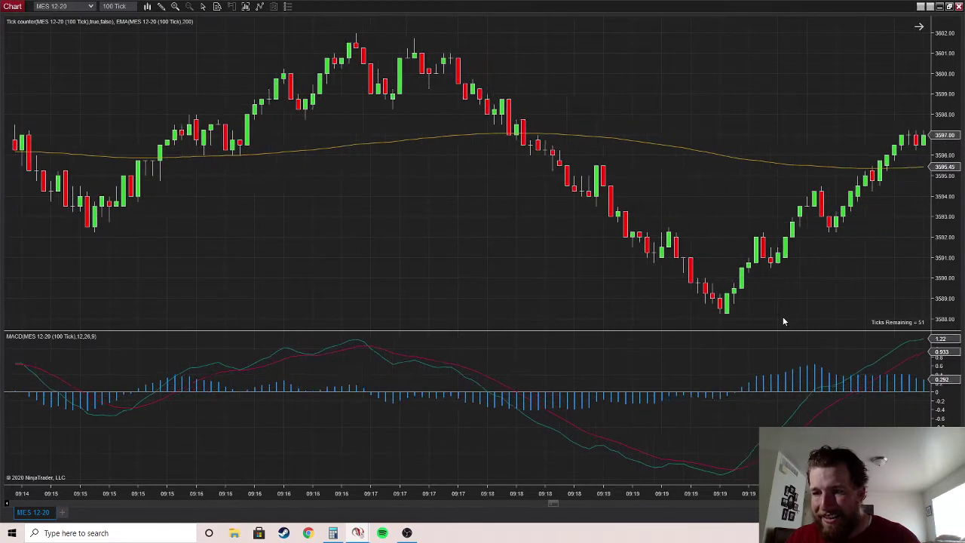
pyautogui.scroll(-4, 784, 321)
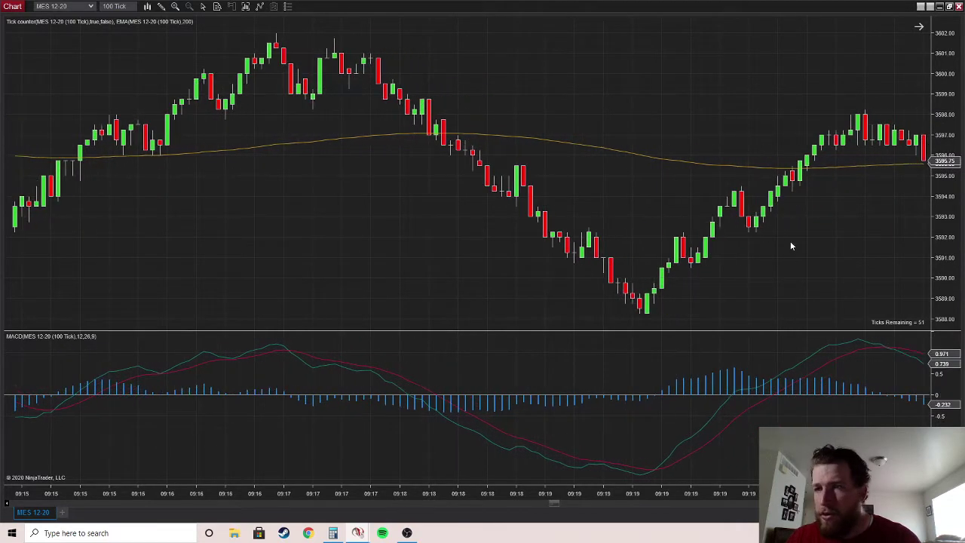
pyautogui.scroll(-2, 788, 245)
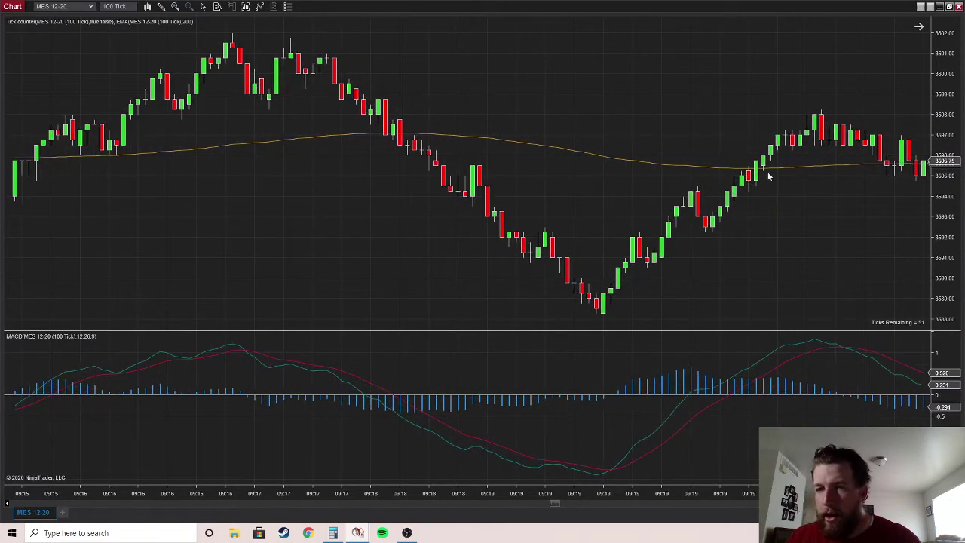
pyautogui.scroll(-15, 759, 201)
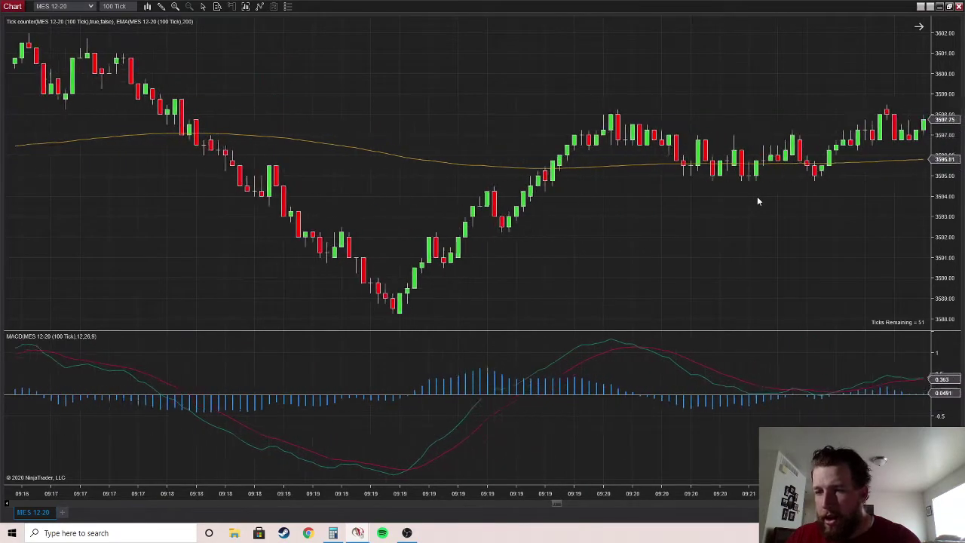
pyautogui.scroll(-14, 758, 201)
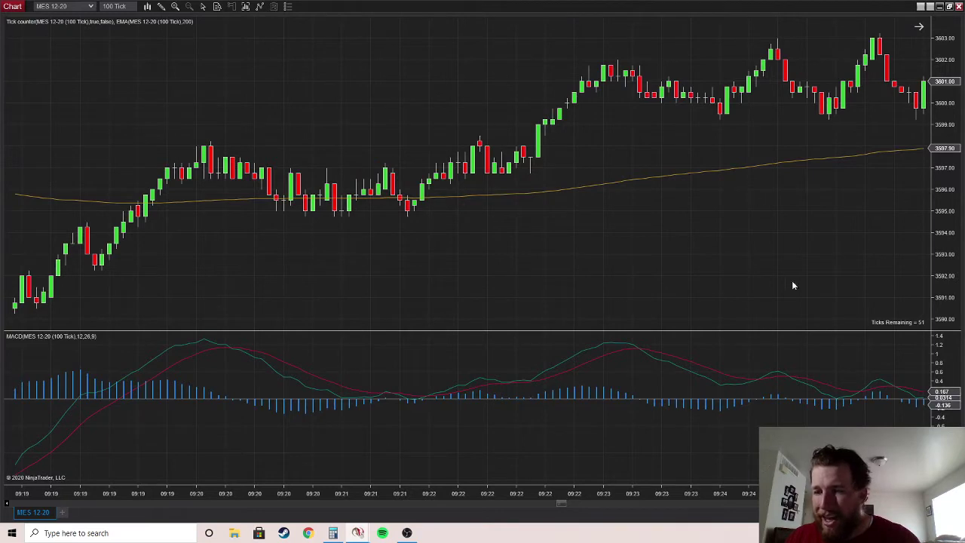
pyautogui.scroll(-3, 485, 281)
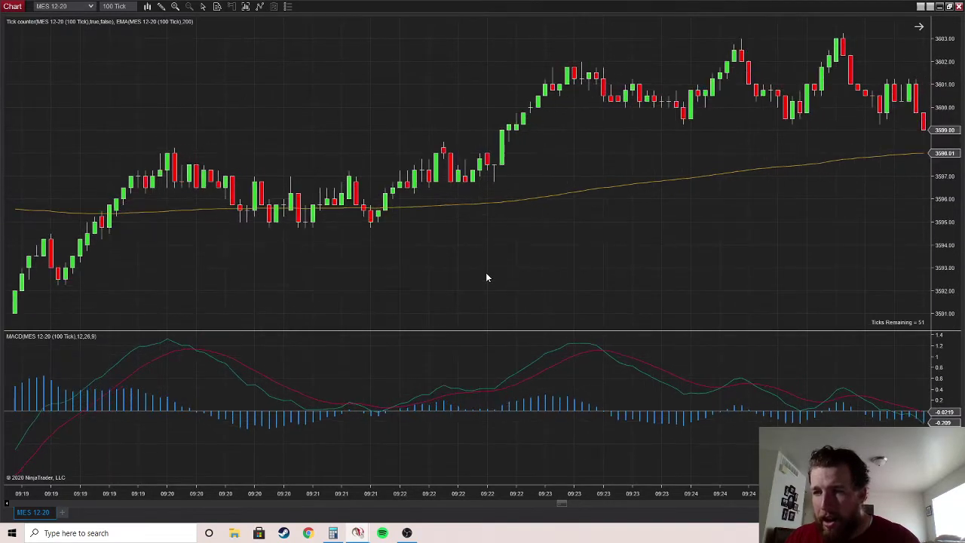
pyautogui.scroll(-3, 486, 278)
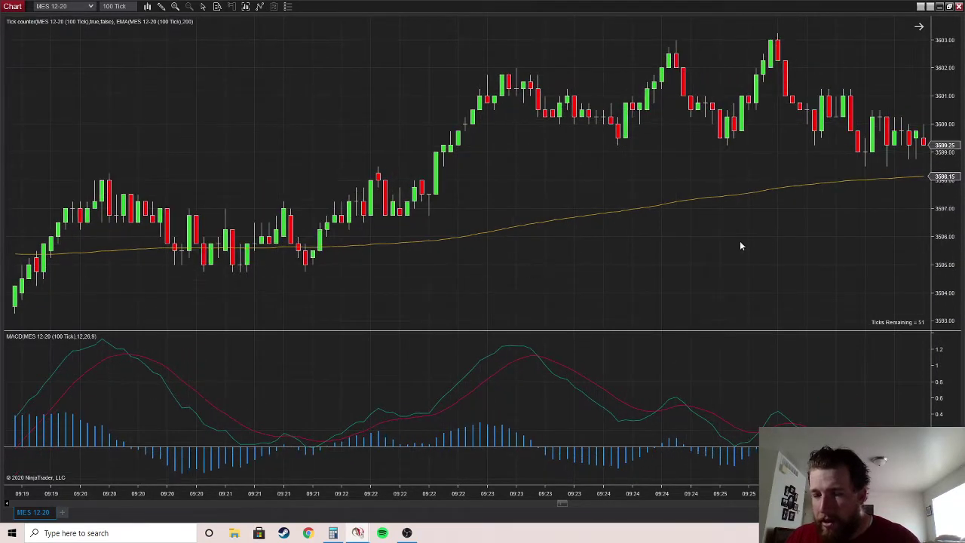
pyautogui.scroll(-15, 717, 347)
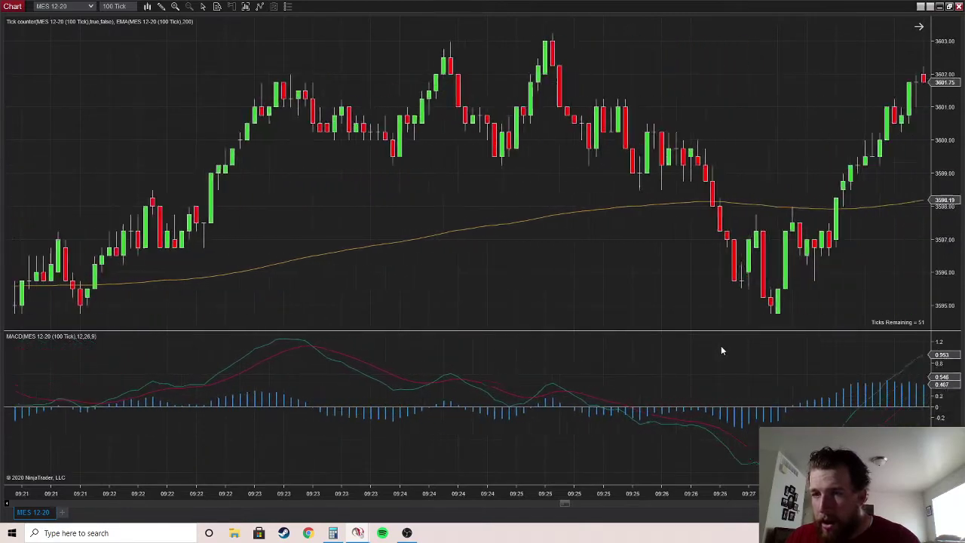
pyautogui.scroll(-3, 721, 347)
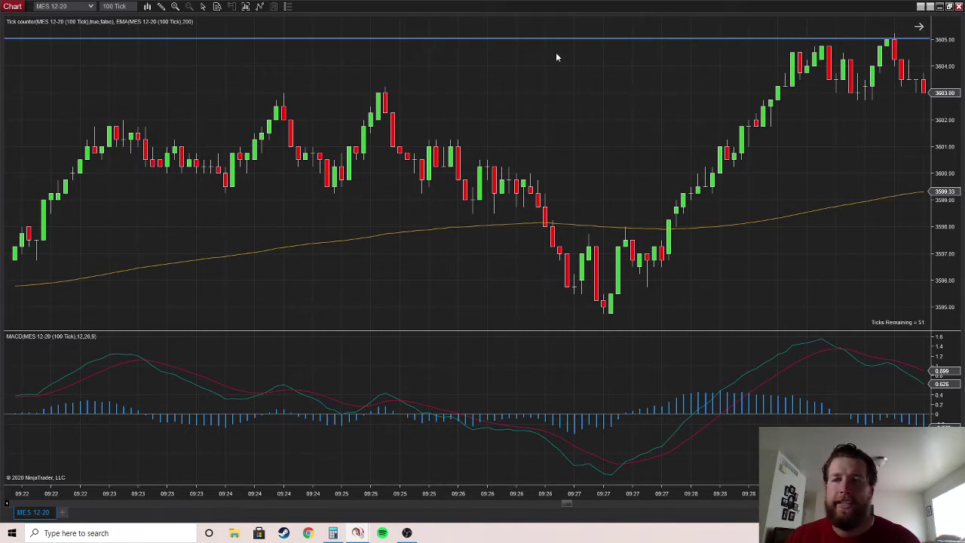
pyautogui.scroll(-3, 800, 206)
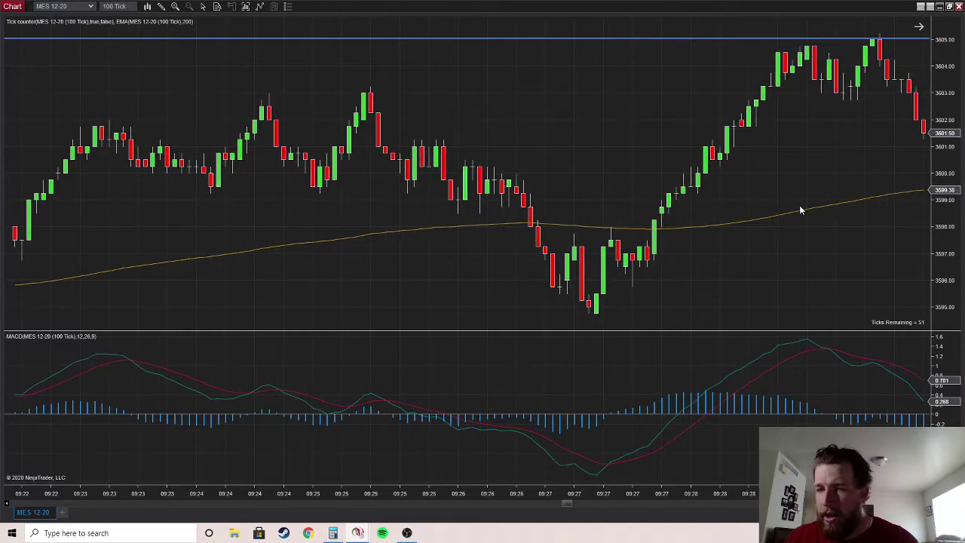
pyautogui.scroll(-5, 801, 211)
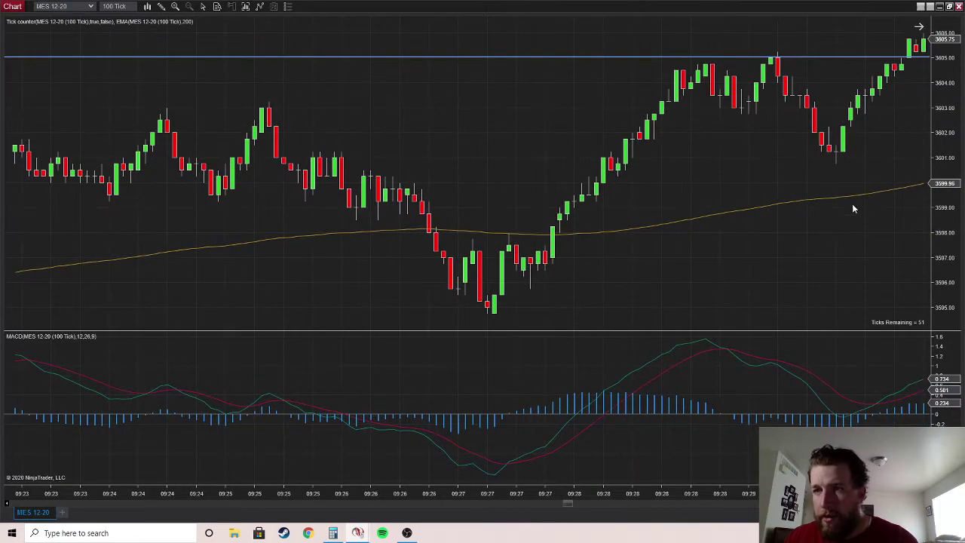
pyautogui.scroll(-10, 871, 166)
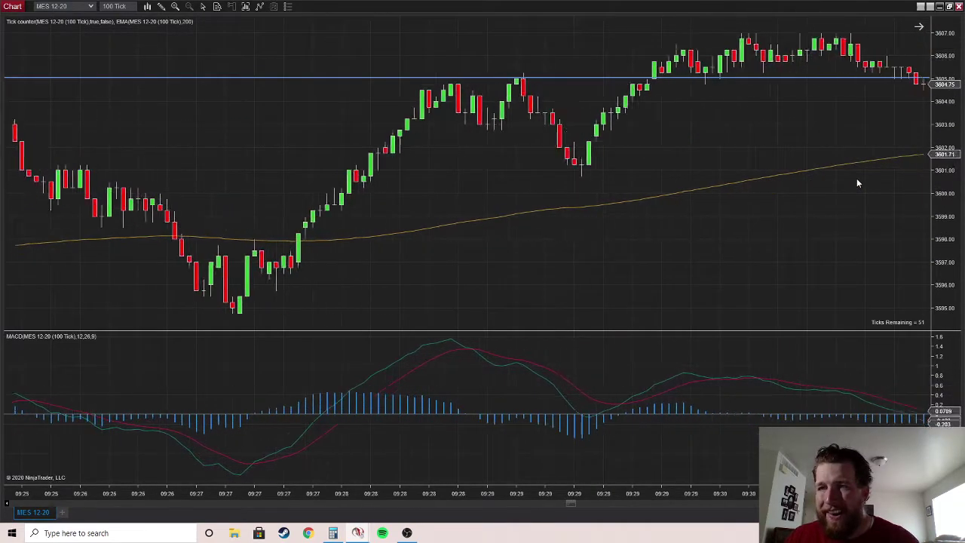
pyautogui.scroll(-4, 858, 182)
pyautogui.scroll(-4, 775, 97)
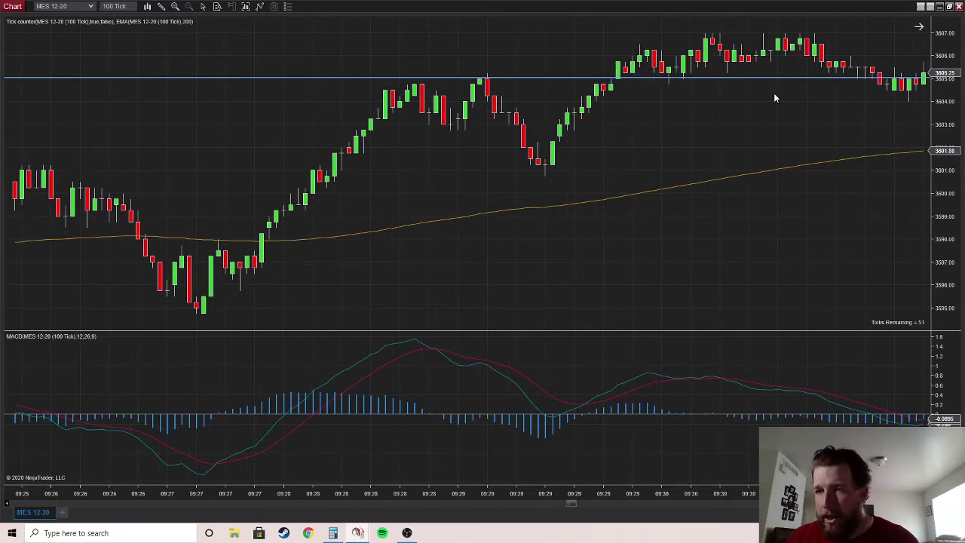
pyautogui.scroll(-6, 776, 96)
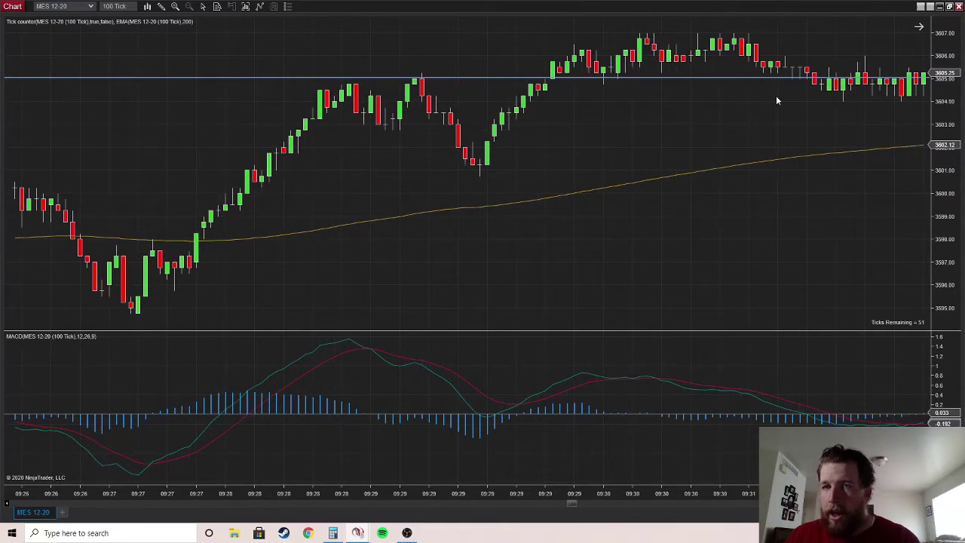
pyautogui.scroll(-5, 775, 96)
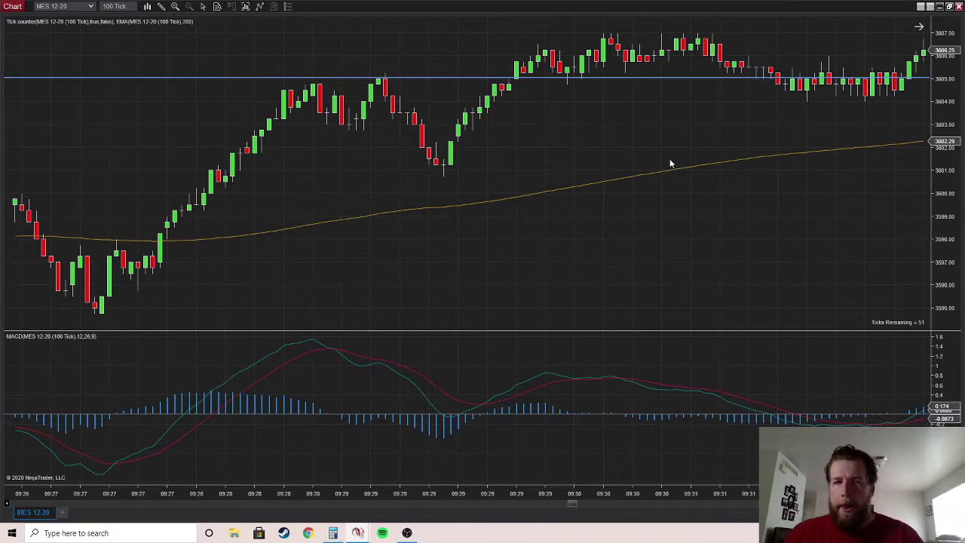
# Step: Compress the time axis to fit more bars and scroll on to bars near 09:51
pyautogui.moveTo(163, 500)
pyautogui.mouseDown()
pyautogui.moveTo(324, 509)
pyautogui.moveTo(53, 494)
pyautogui.moveTo(151, 490)
pyautogui.mouseUp()
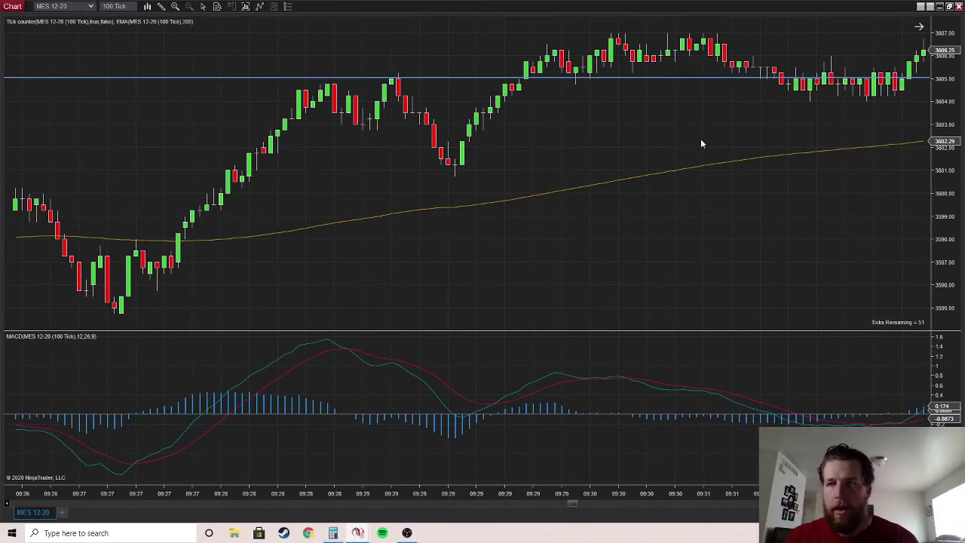
pyautogui.scroll(-6, 729, 128)
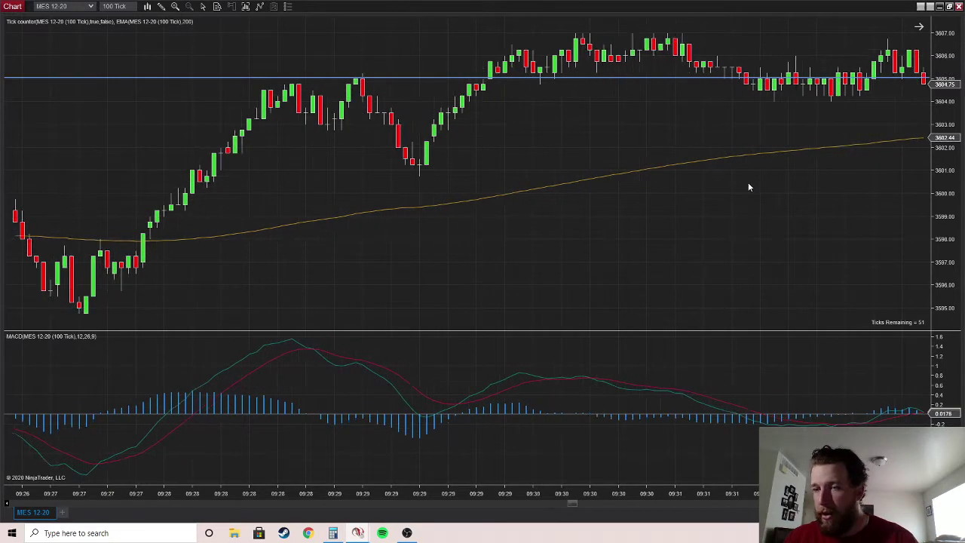
pyautogui.scroll(-4, 749, 188)
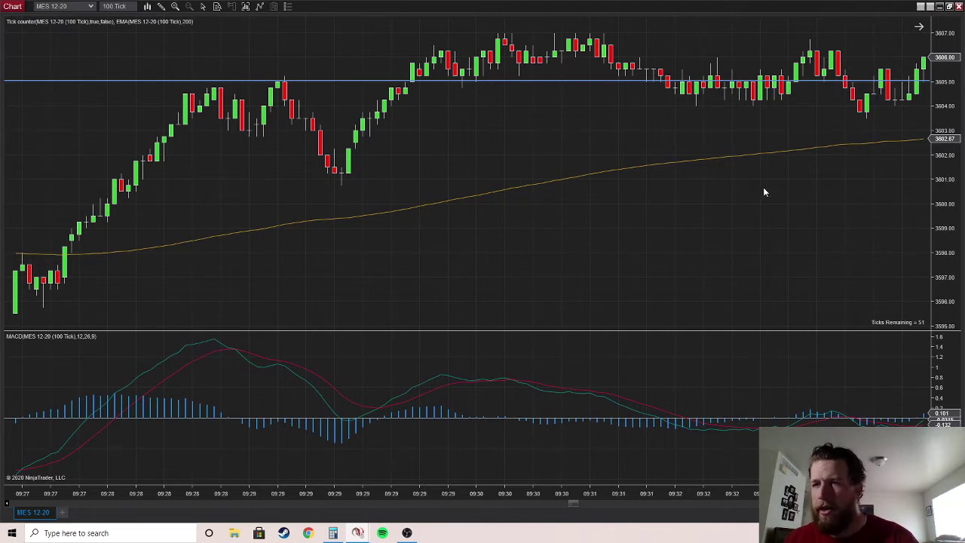
pyautogui.scroll(-3, 757, 186)
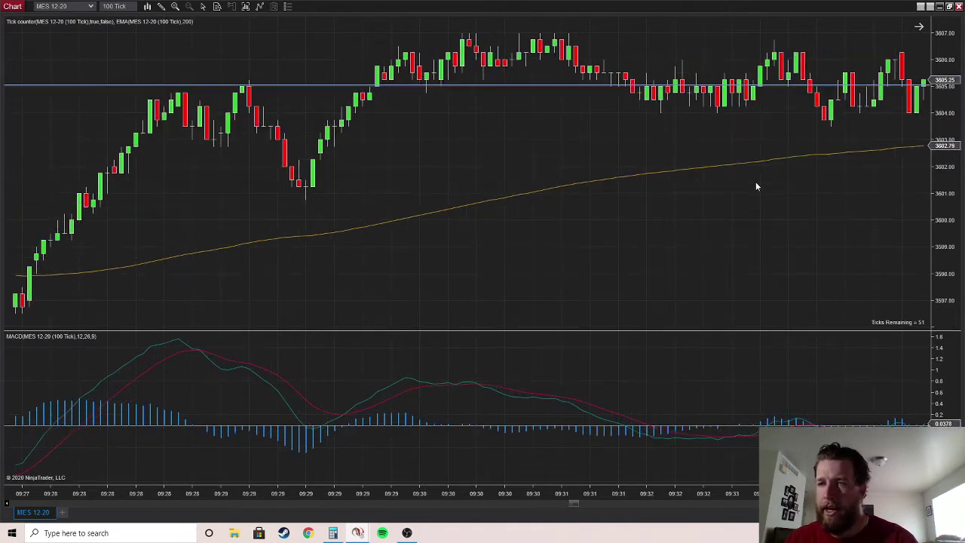
pyautogui.scroll(-8, 762, 192)
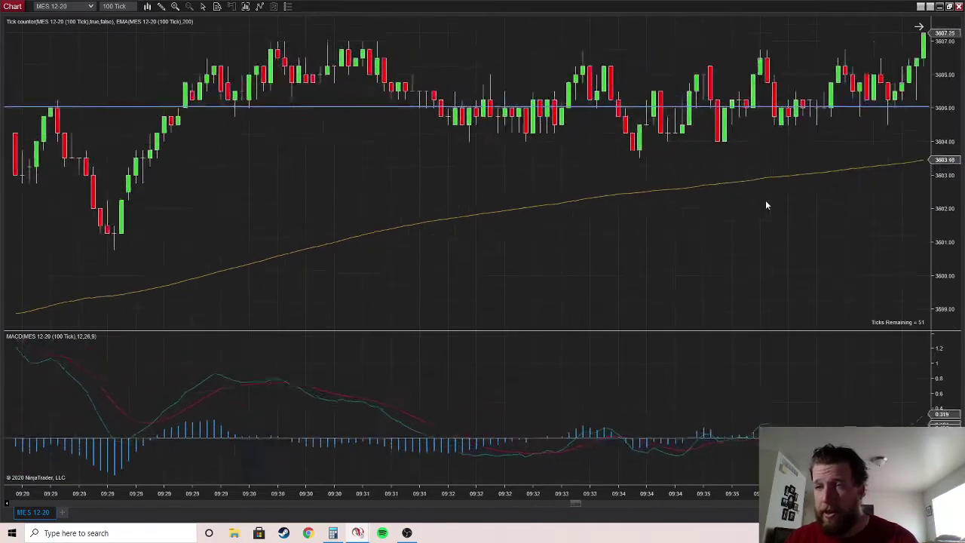
pyautogui.scroll(-10, 750, 136)
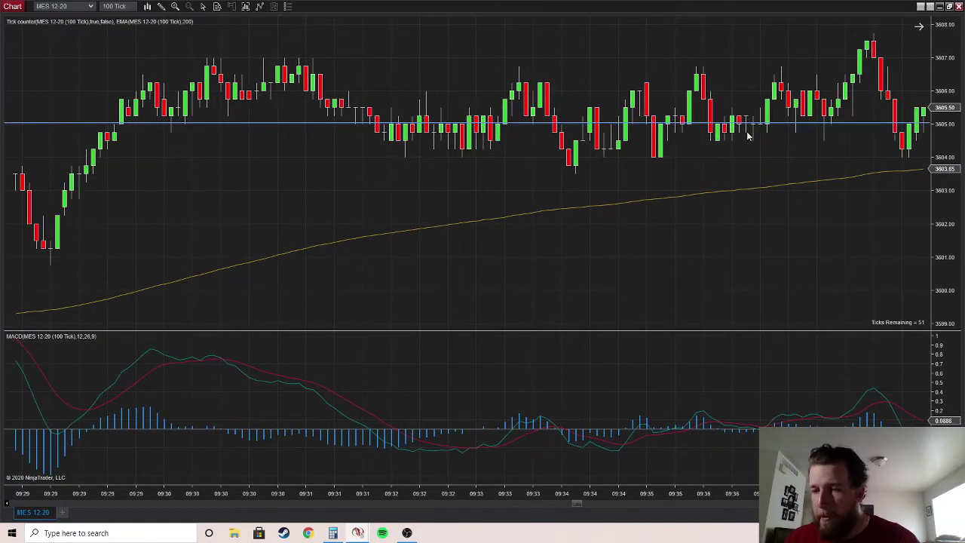
pyautogui.scroll(-8, 756, 140)
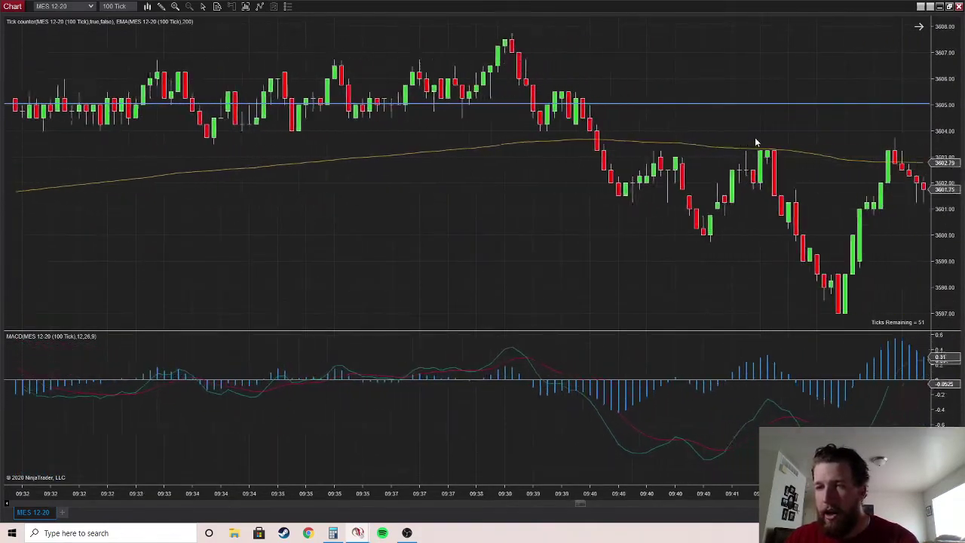
pyautogui.scroll(-8, 756, 143)
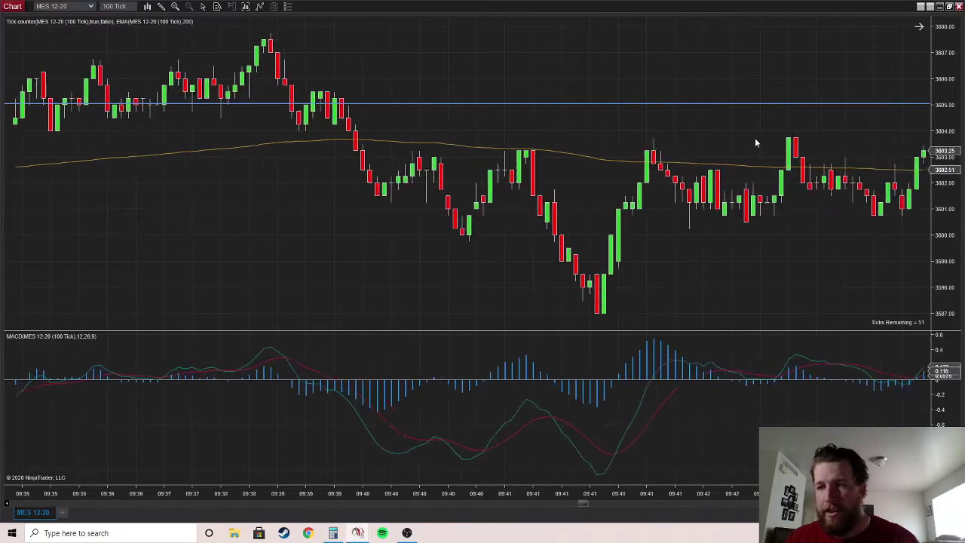
pyautogui.scroll(-8, 702, 154)
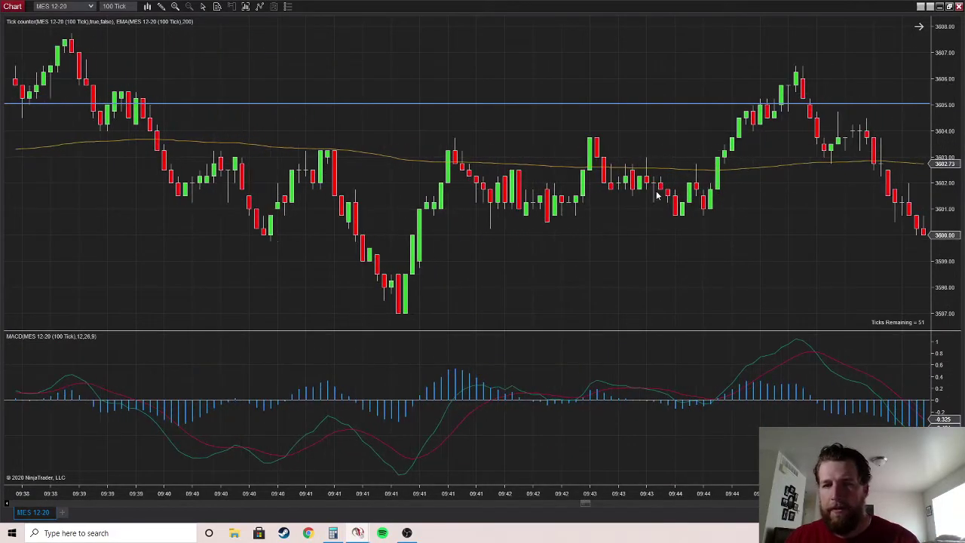
pyautogui.scroll(-8, 654, 197)
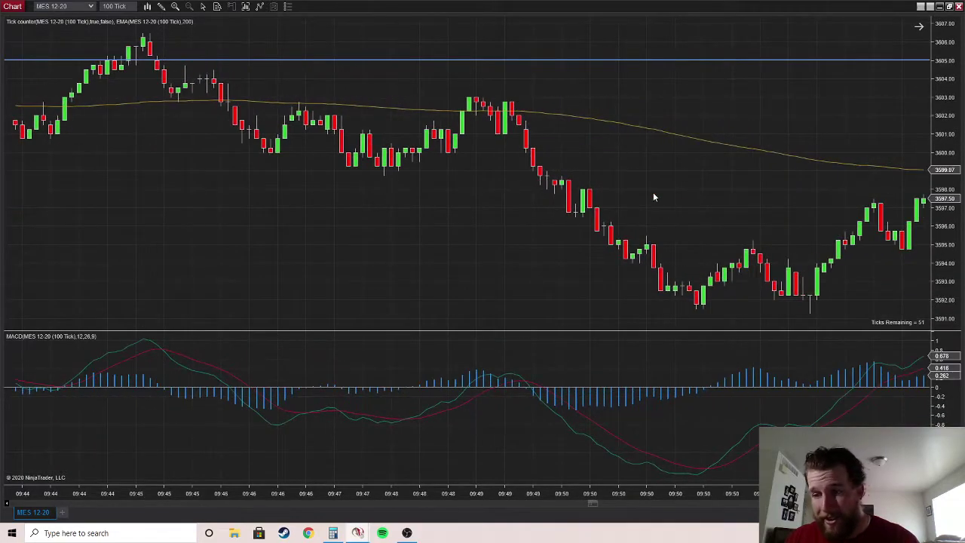
pyautogui.scroll(-6, 654, 197)
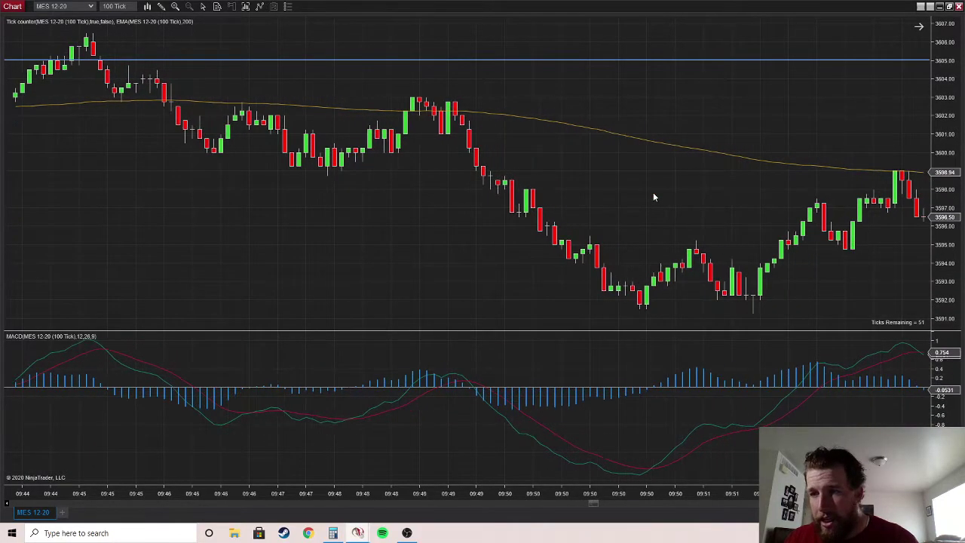
pyautogui.scroll(-3, 654, 197)
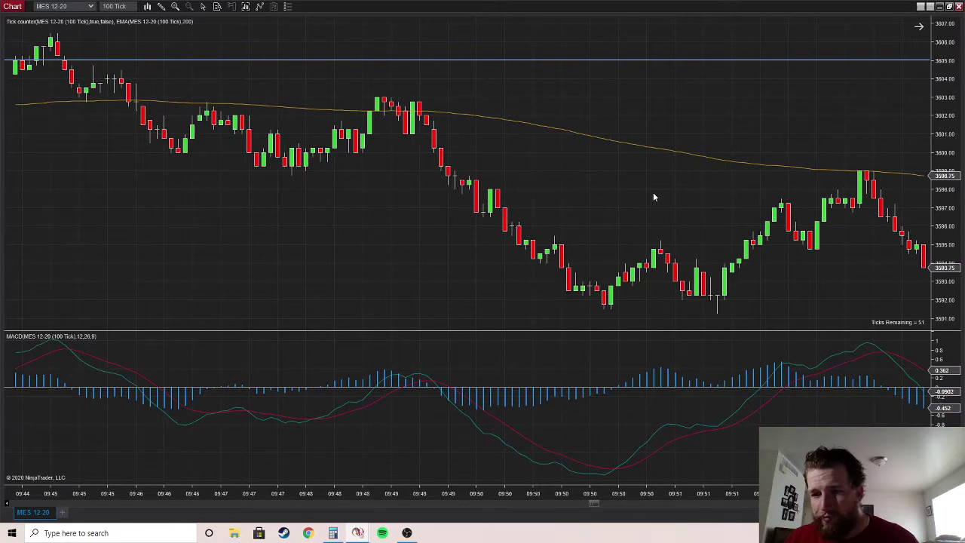
pyautogui.scroll(3, 654, 197)
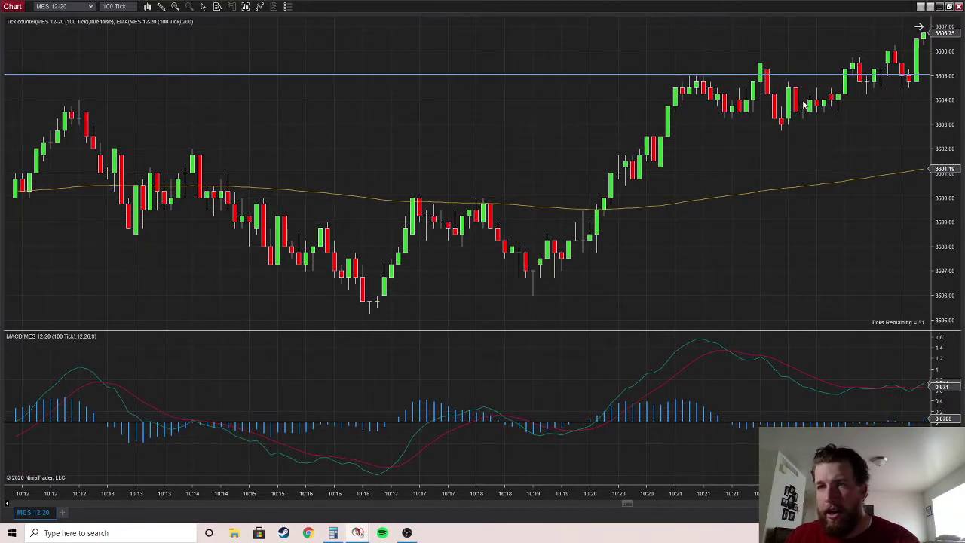
# Step: Place a long risk-reward drawing with entry at about 3609.75
pyautogui.rightClick(779, 88)
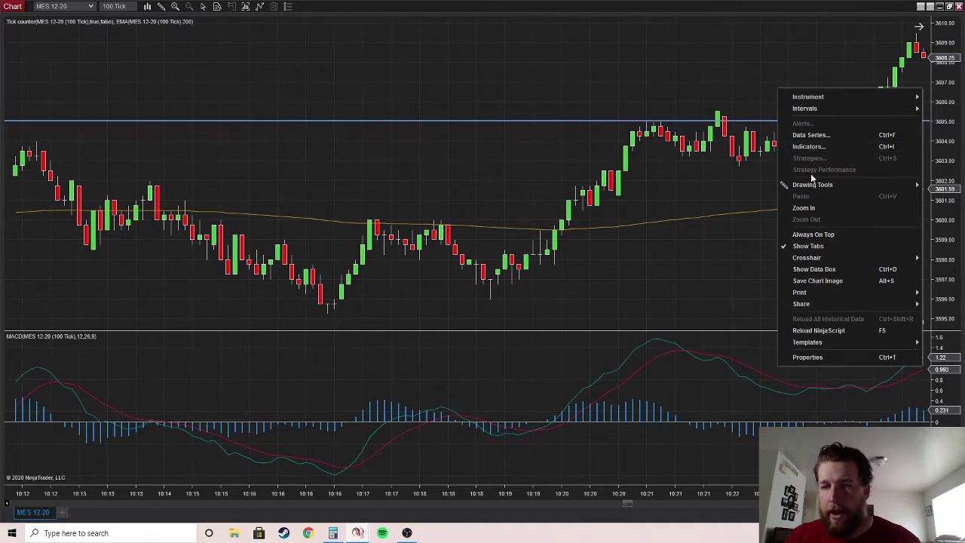
pyautogui.moveTo(815, 192)
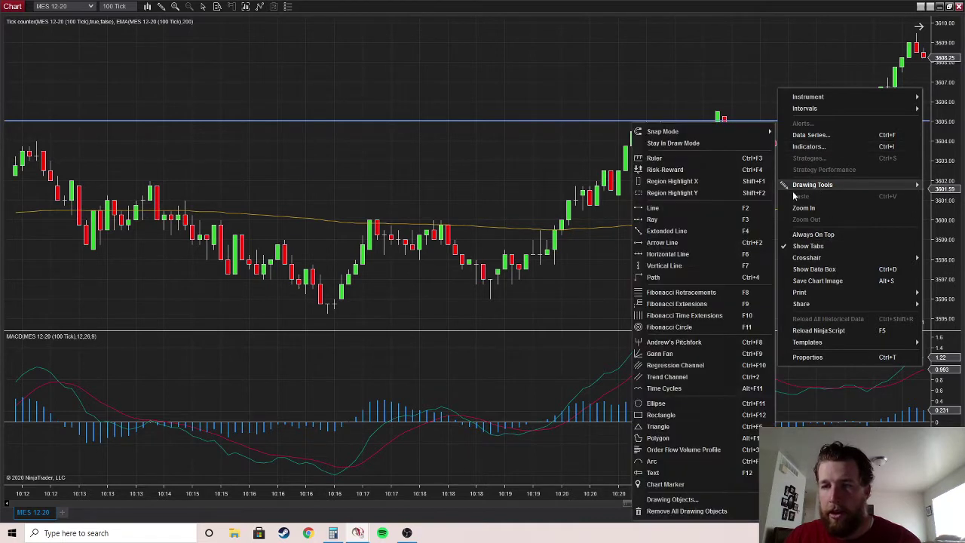
pyautogui.click(679, 171)
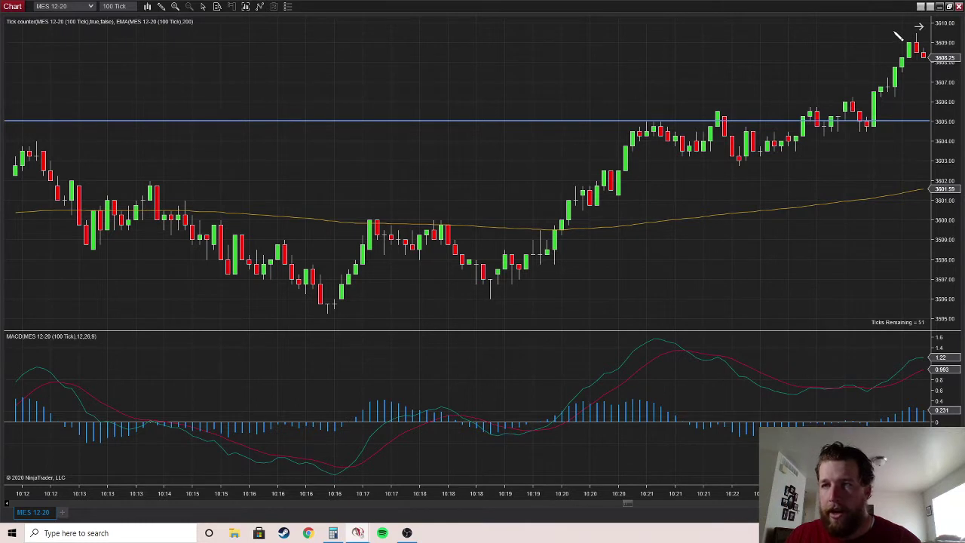
pyautogui.click(896, 32)
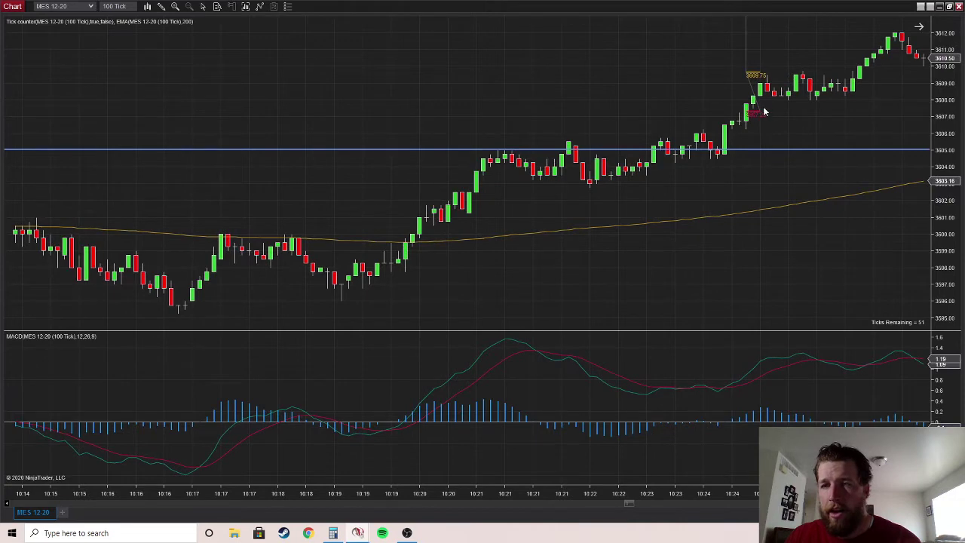
# Step: Change the ratio from 1.5 to 1 (target 3612.25, stop 3607.25) and extend the levels across the trade
pyautogui.doubleClick(751, 113)
pyautogui.click(545, 253)
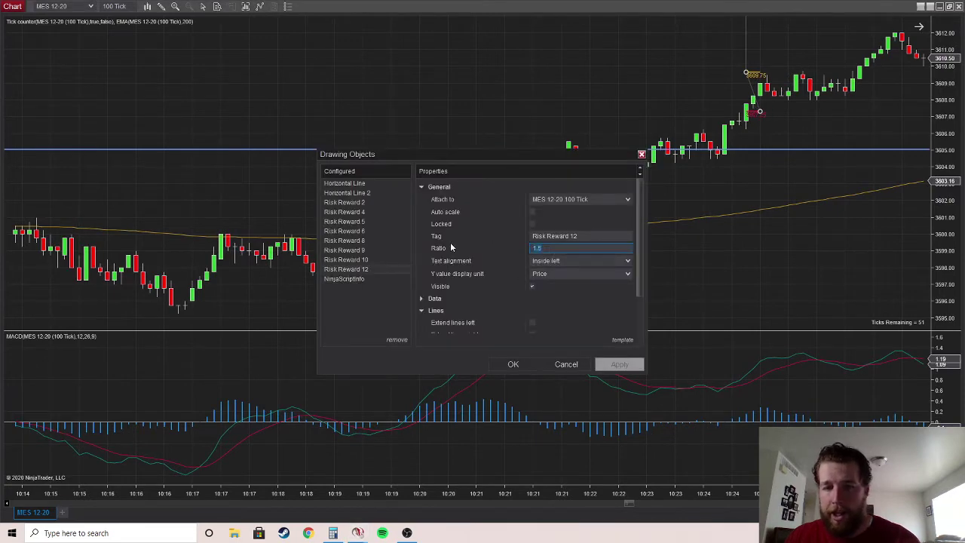
pyautogui.press('BackSpace')
pyautogui.press('BackSpace')
pyautogui.press('Return')
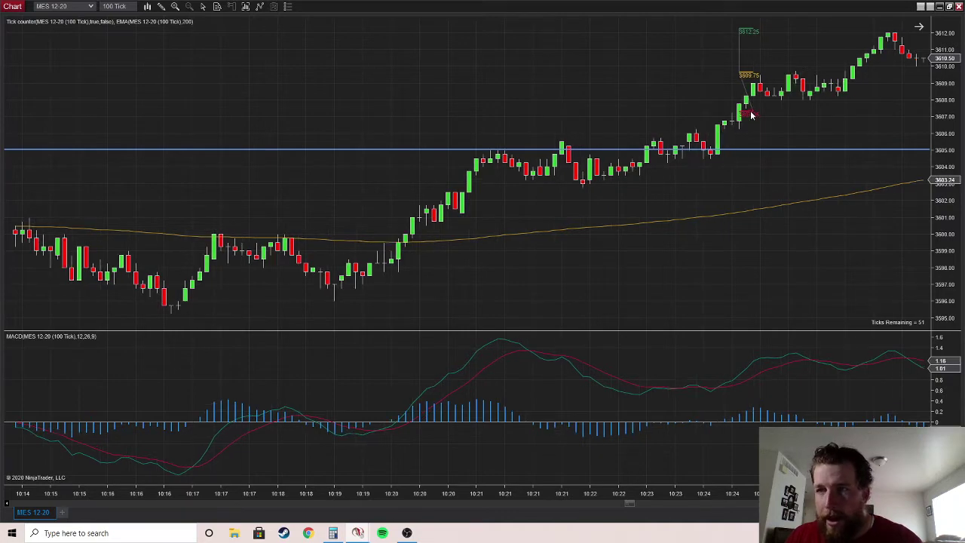
pyautogui.moveTo(750, 114); pyautogui.dragTo(688, 124)
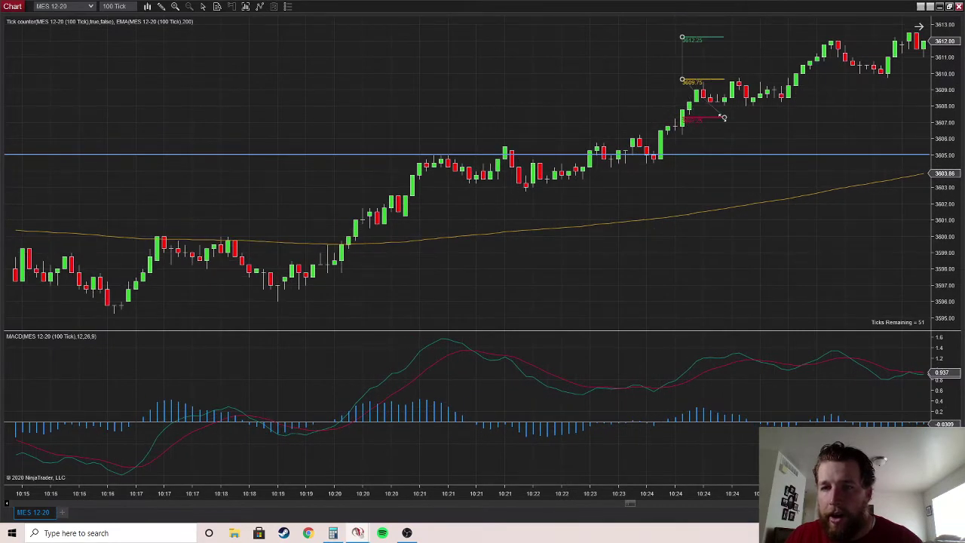
pyautogui.moveTo(862, 118); pyautogui.dragTo(908, 120)
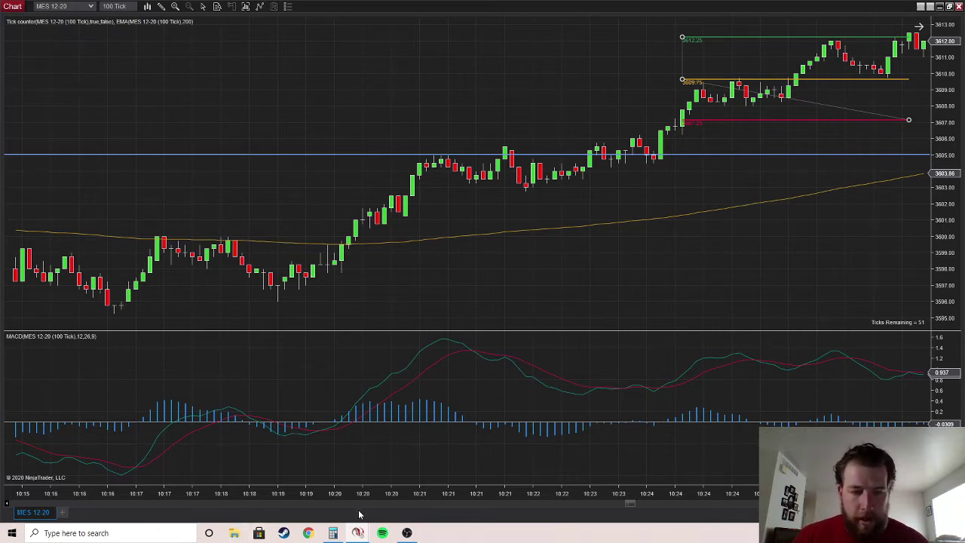
# Step: Add 25 to the Calculator tally to reach 22.75, then minimize Calculator
pyautogui.click(334, 533)
pyautogui.write('+25')
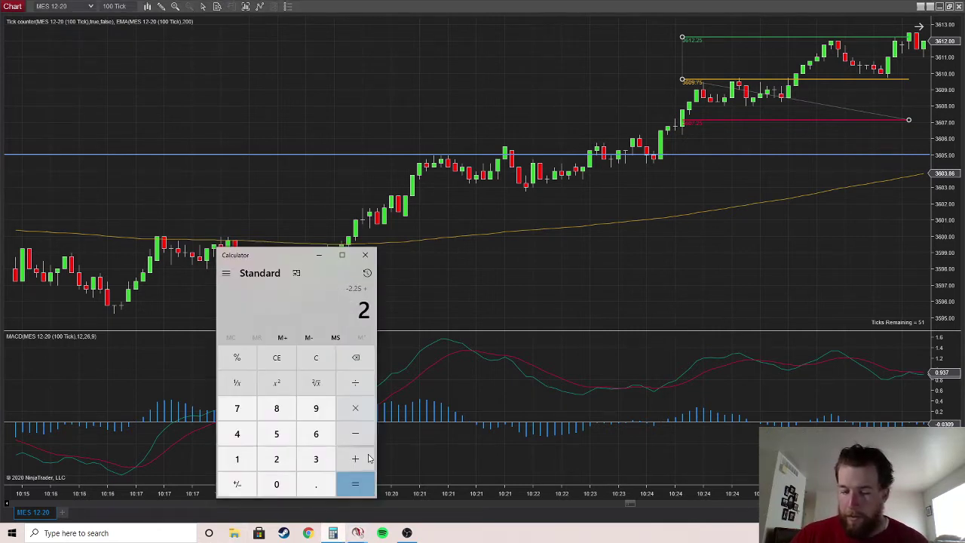
pyautogui.press('Return')
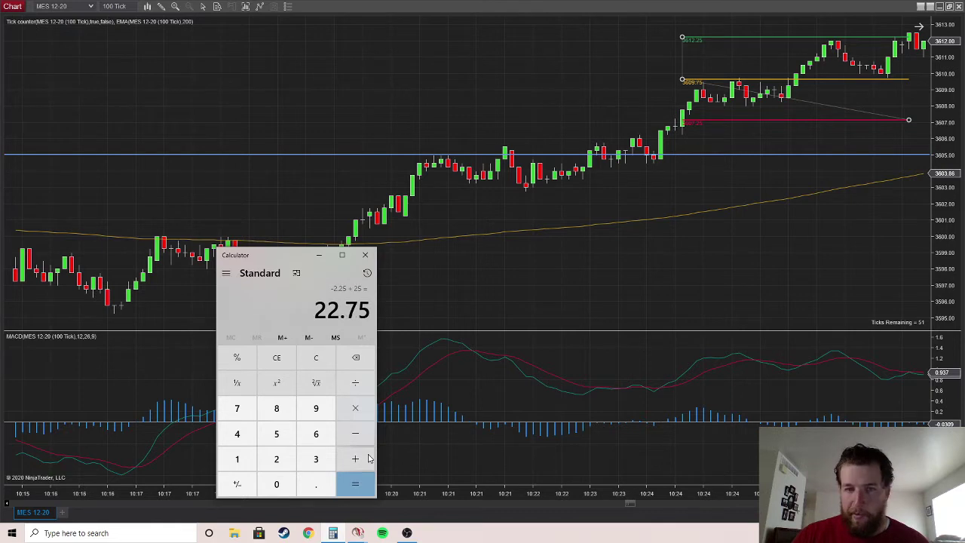
pyautogui.click(320, 256)
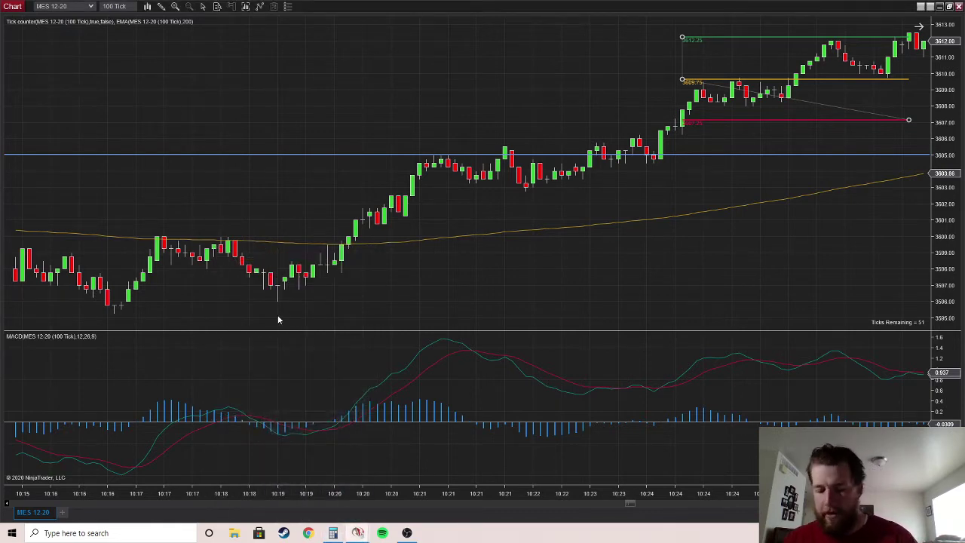
pyautogui.scroll(-10, 712, 278)
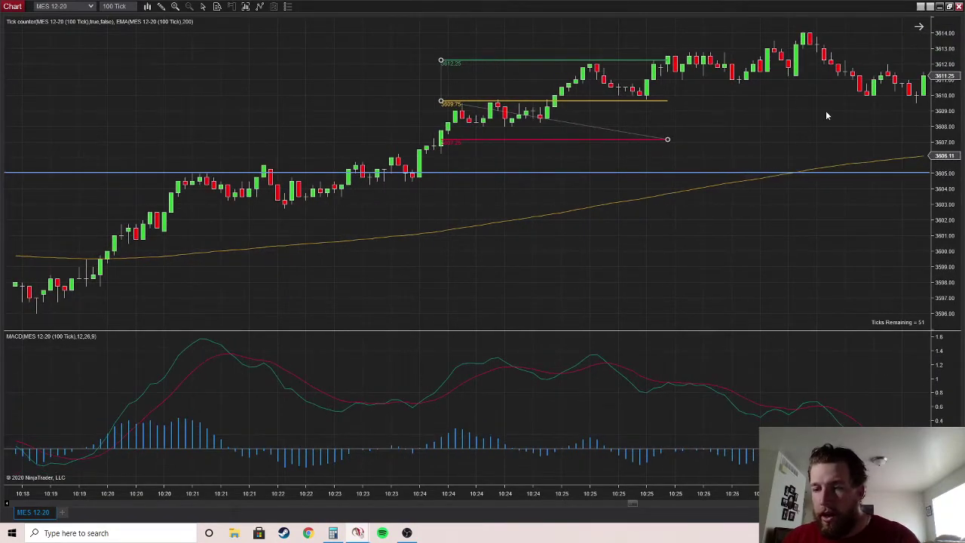
# Step: Scroll the MES chart forward to bars near 11:02, with price at 3616.75 above the 200 EMA
pyautogui.scroll(-2, 794, 258)
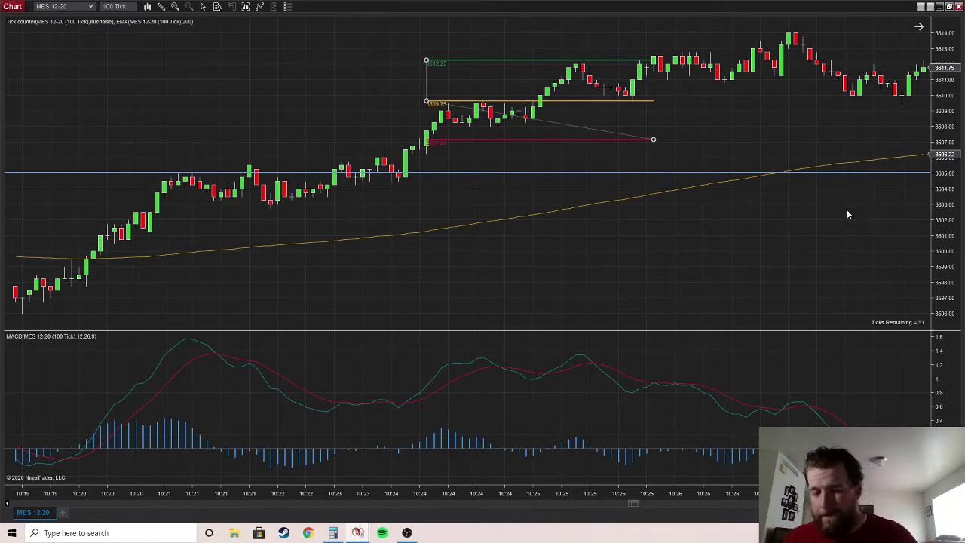
pyautogui.scroll(-10, 823, 200)
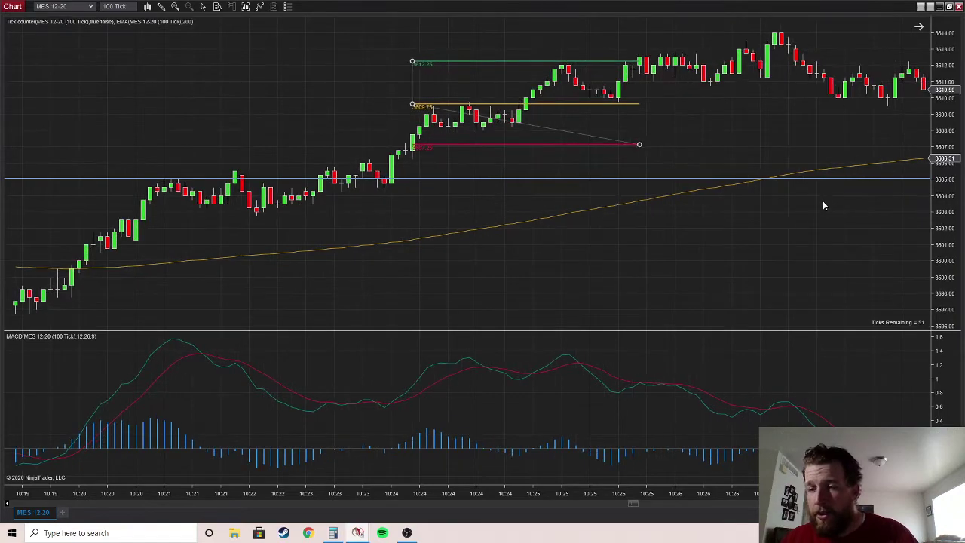
pyautogui.scroll(-10, 802, 223)
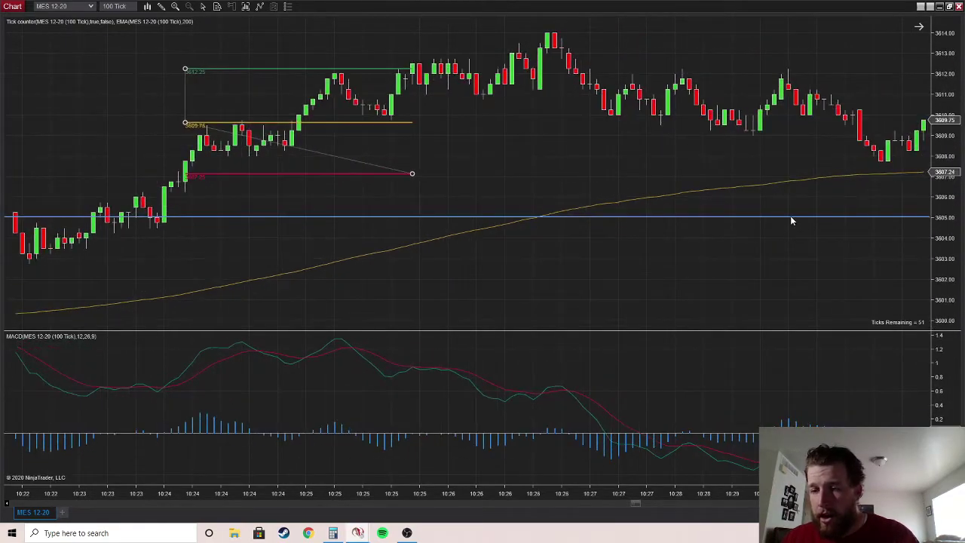
pyautogui.scroll(-4, 801, 212)
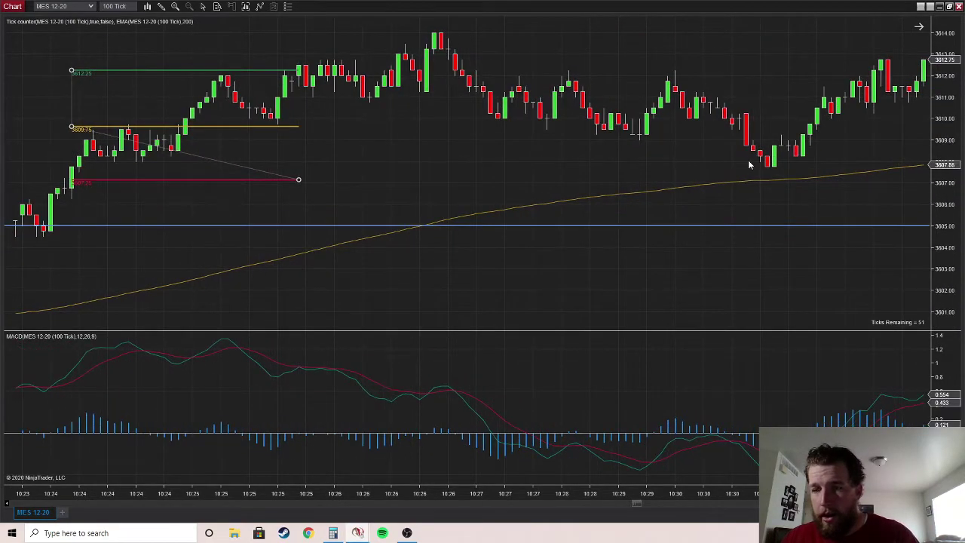
pyautogui.scroll(-10, 747, 164)
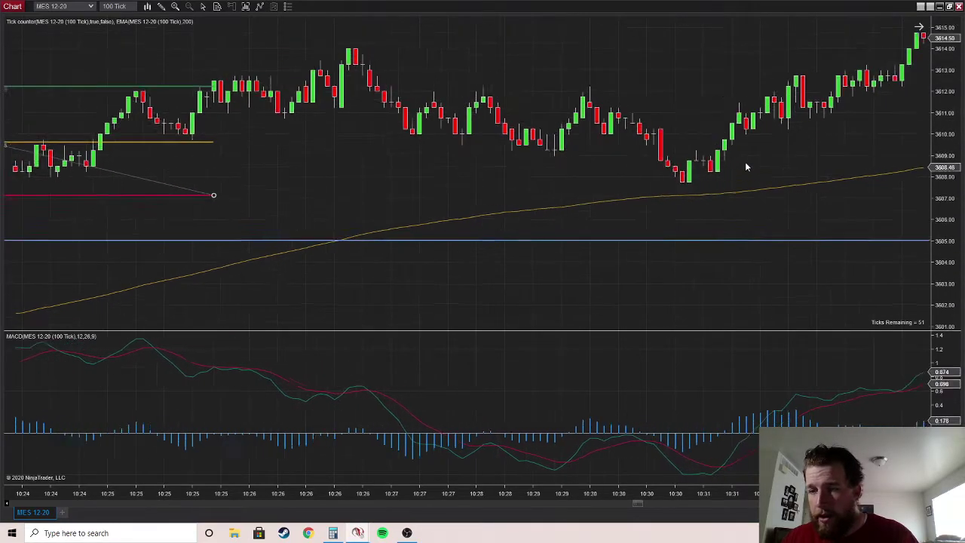
pyautogui.scroll(-4, 745, 167)
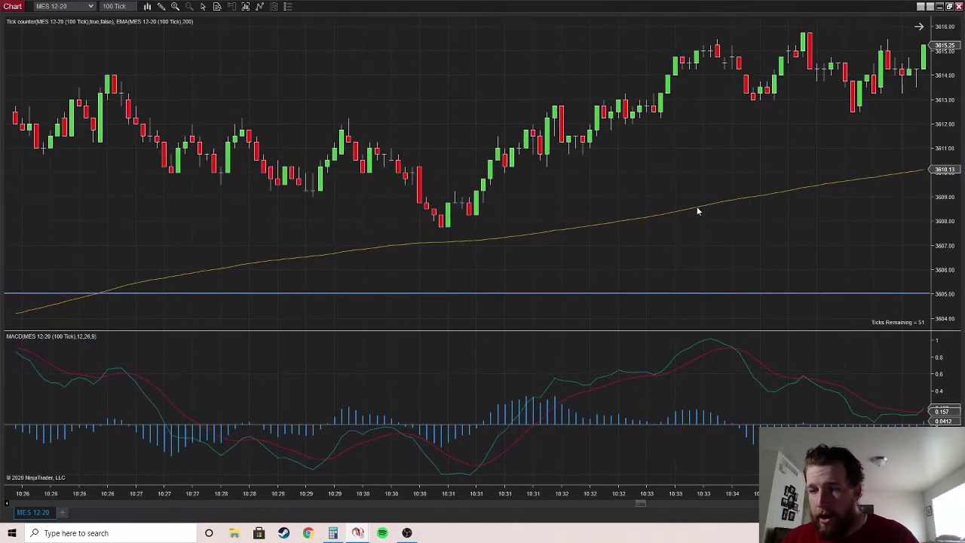
pyautogui.scroll(-5, 698, 211)
pyautogui.scroll(-10, 698, 211)
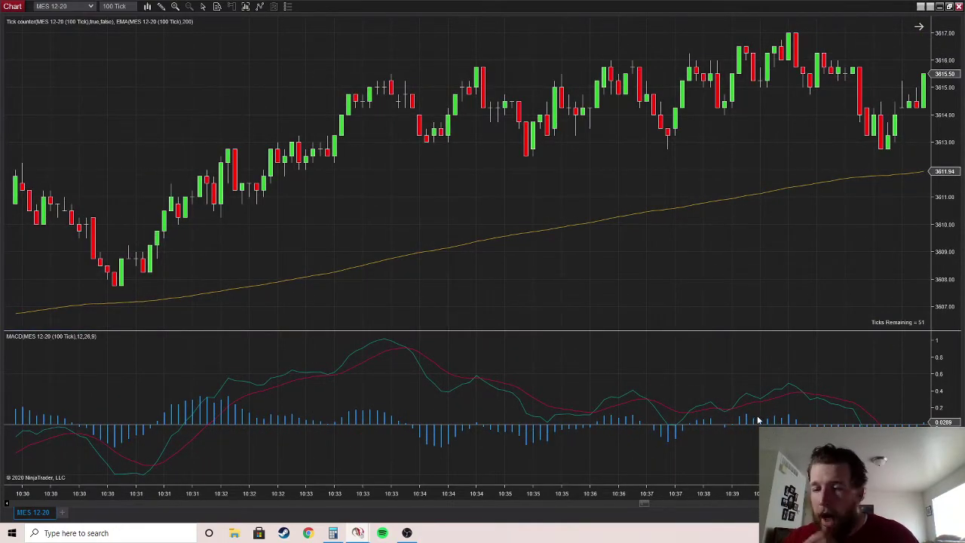
pyautogui.scroll(-10, 762, 399)
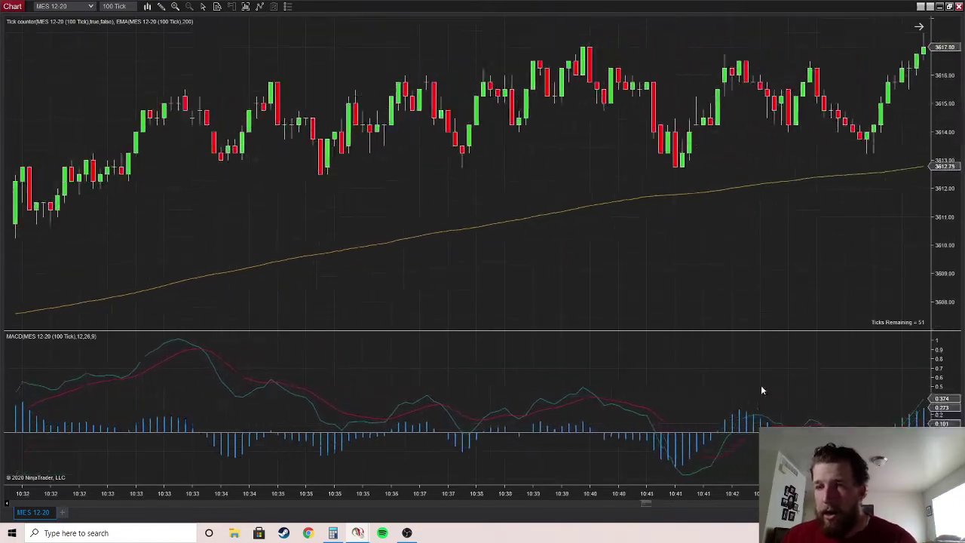
pyautogui.scroll(-12, 765, 415)
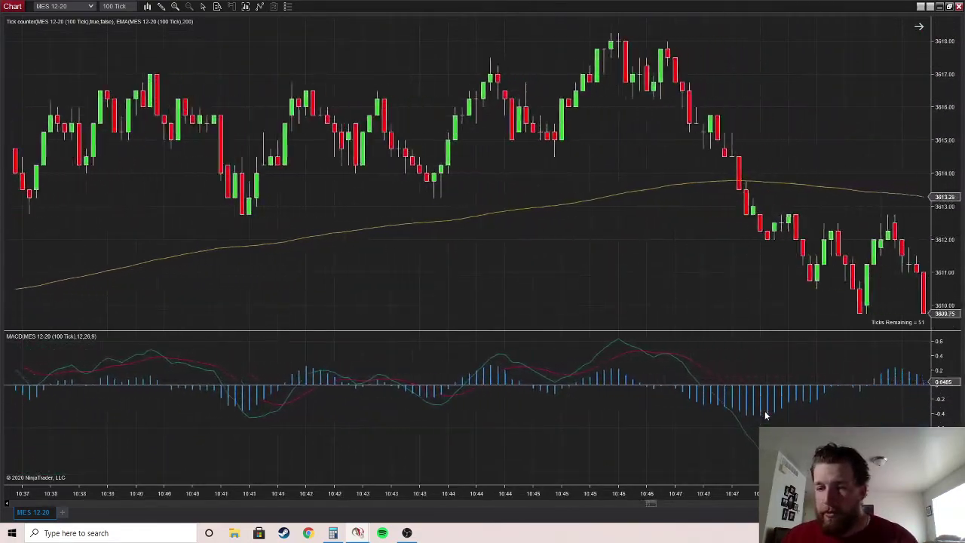
pyautogui.scroll(-10, 759, 419)
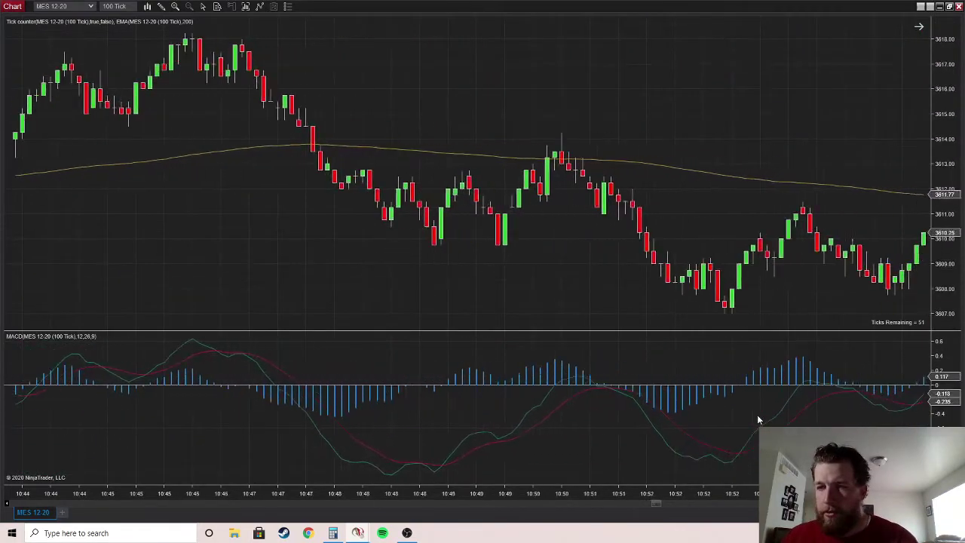
pyautogui.scroll(-10, 759, 420)
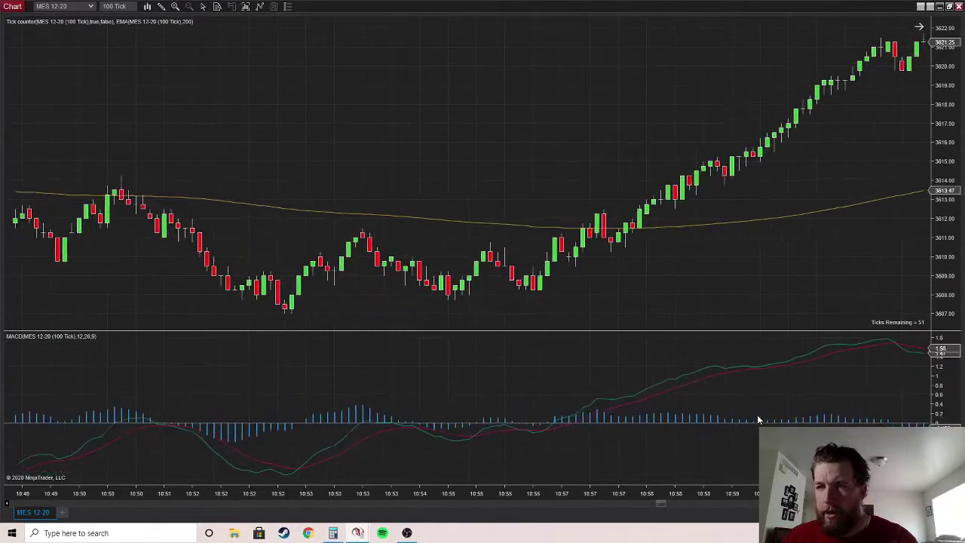
pyautogui.scroll(-2, 803, 264)
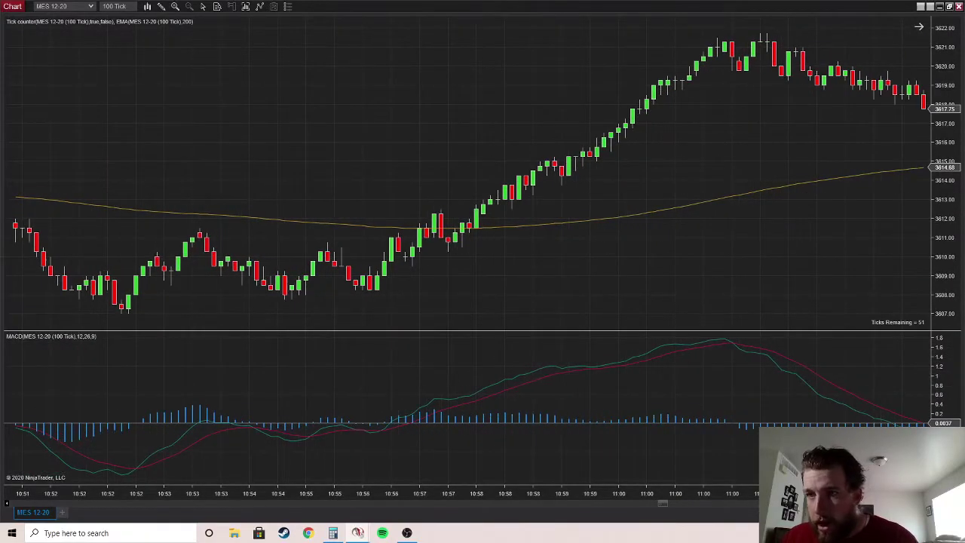
pyautogui.scroll(-1, 804, 265)
pyautogui.scroll(-5, 487, 258)
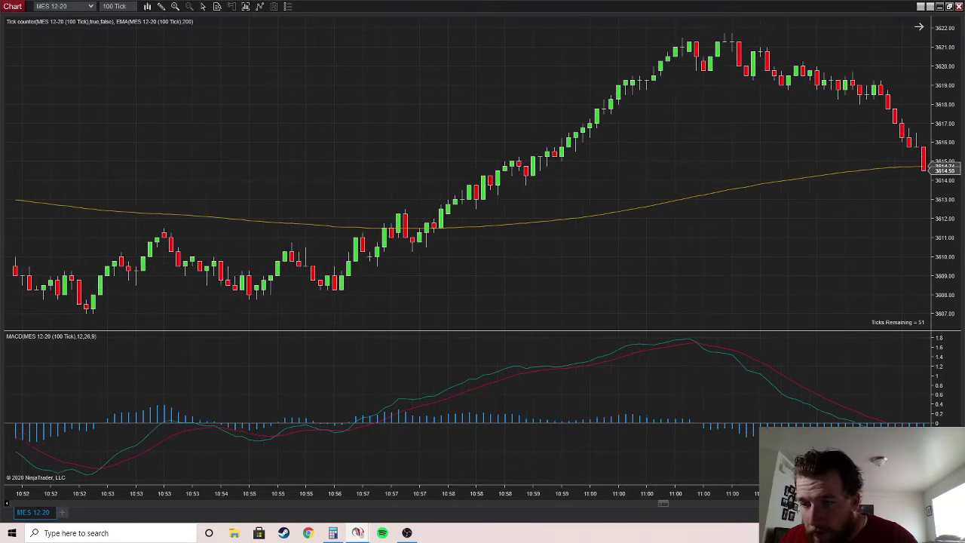
pyautogui.scroll(-2, 482, 257)
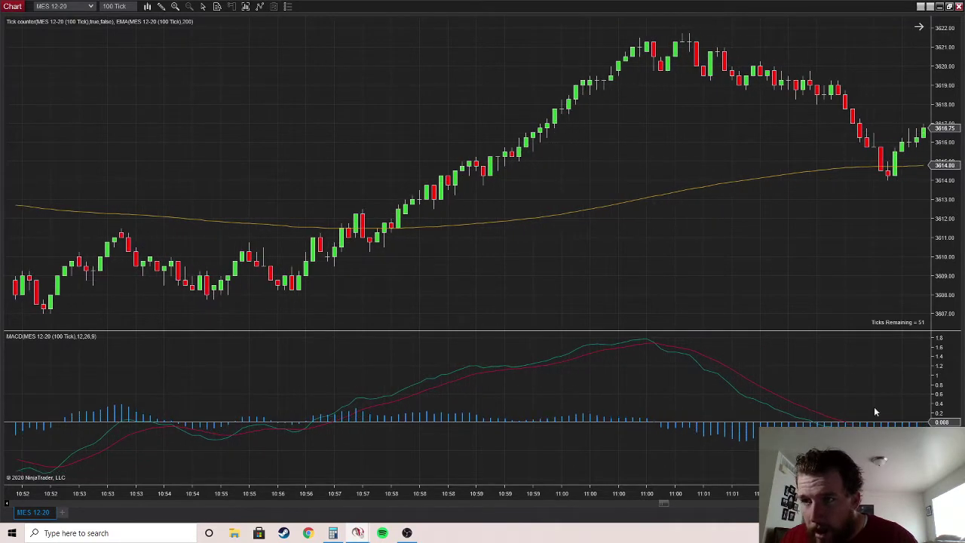
# Step: Choose the Risk-Reward tool from the chart's right-click Drawing Tools menu
pyautogui.rightClick(729, 208)
pyautogui.rightClick(716, 199)
pyautogui.rightClick(718, 201)
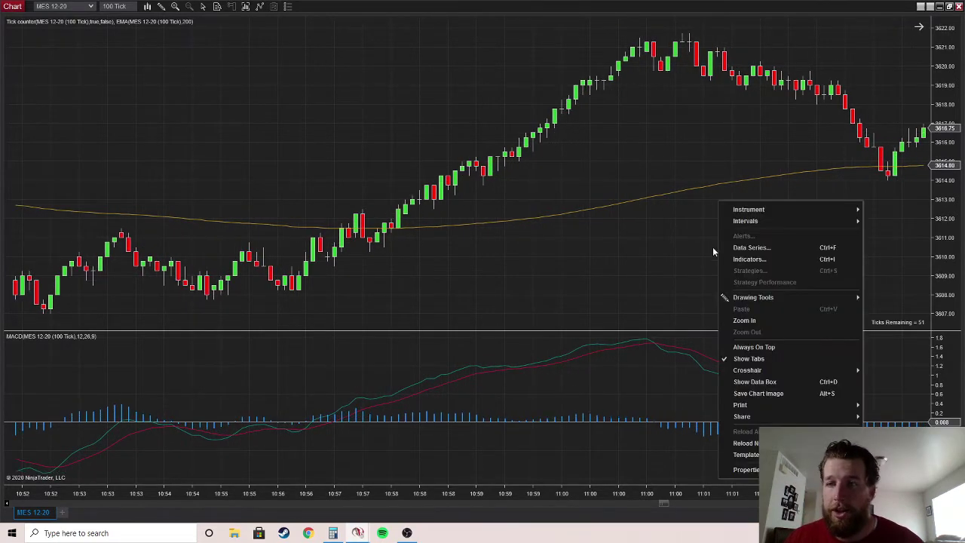
pyautogui.moveTo(758, 299)
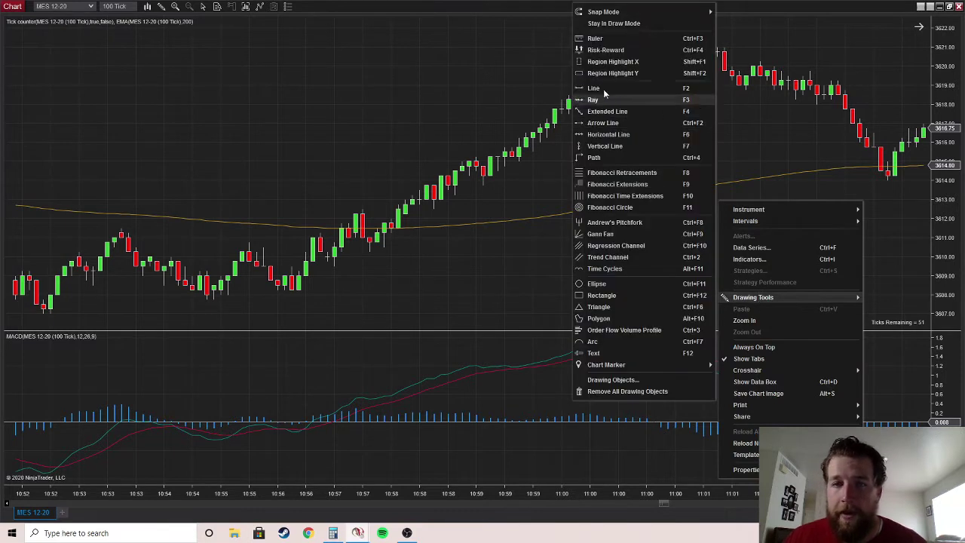
pyautogui.click(604, 49)
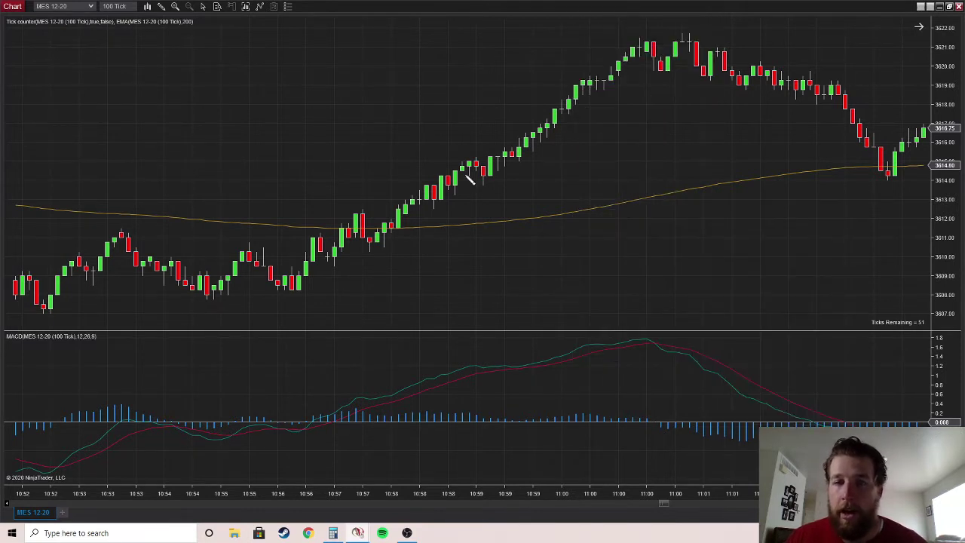
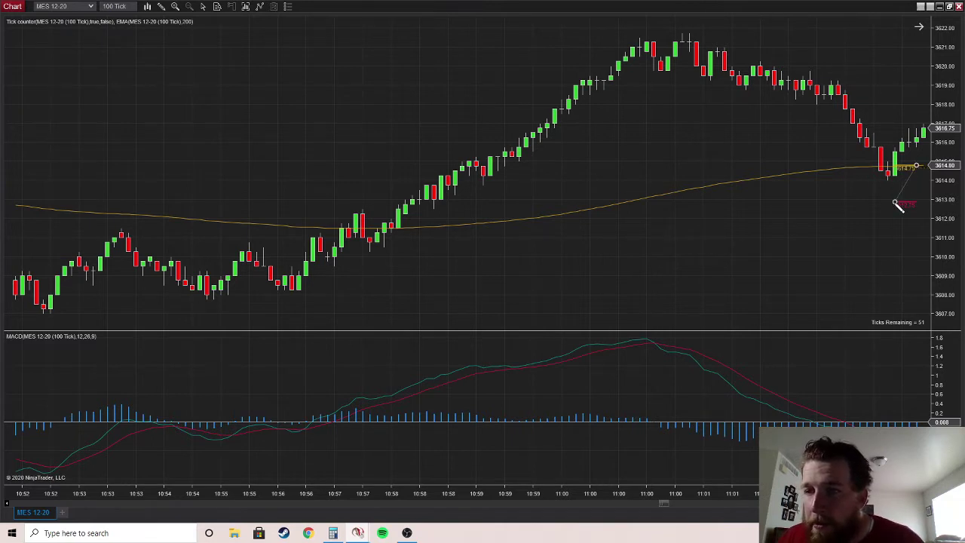
# Step: Draw a Risk-Reward trade at the EMA pullback and set its ratio to 1.5
pyautogui.click(916, 165)
pyautogui.click(874, 118)
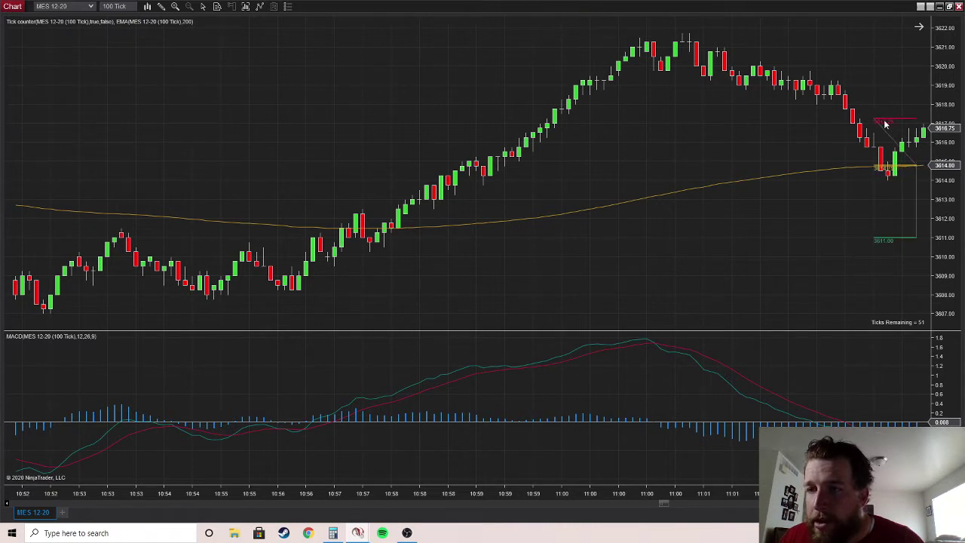
pyautogui.doubleClick(892, 121)
pyautogui.click(573, 248)
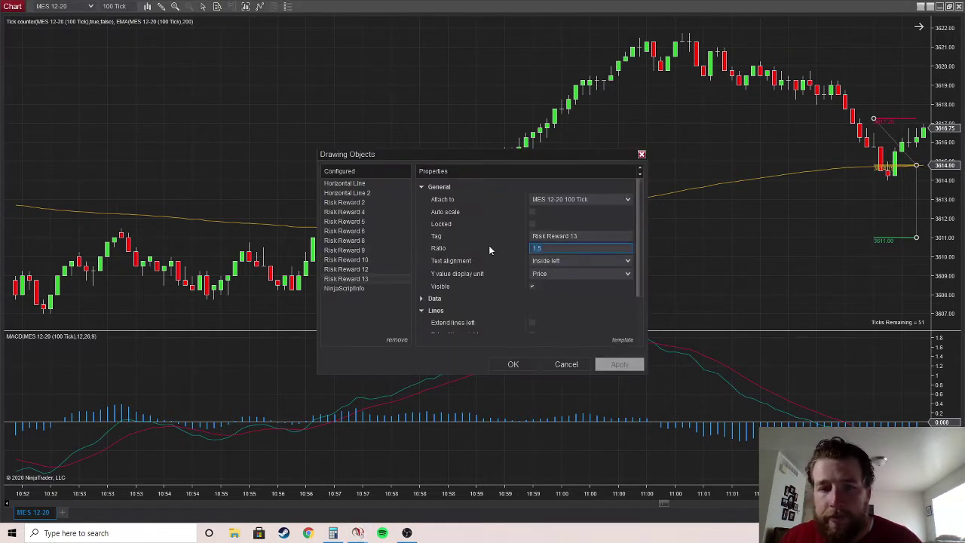
pyautogui.write('1')
pyautogui.press('Return')
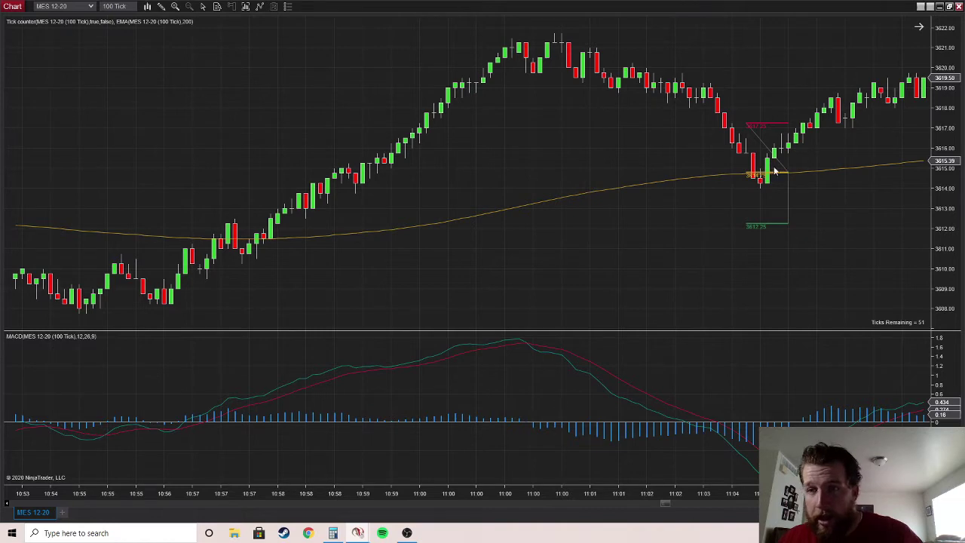
# Step: Delete the Risk-Reward drawing and replay the chart forward to about 11:15
pyautogui.click(787, 172)
pyautogui.press('Delete')
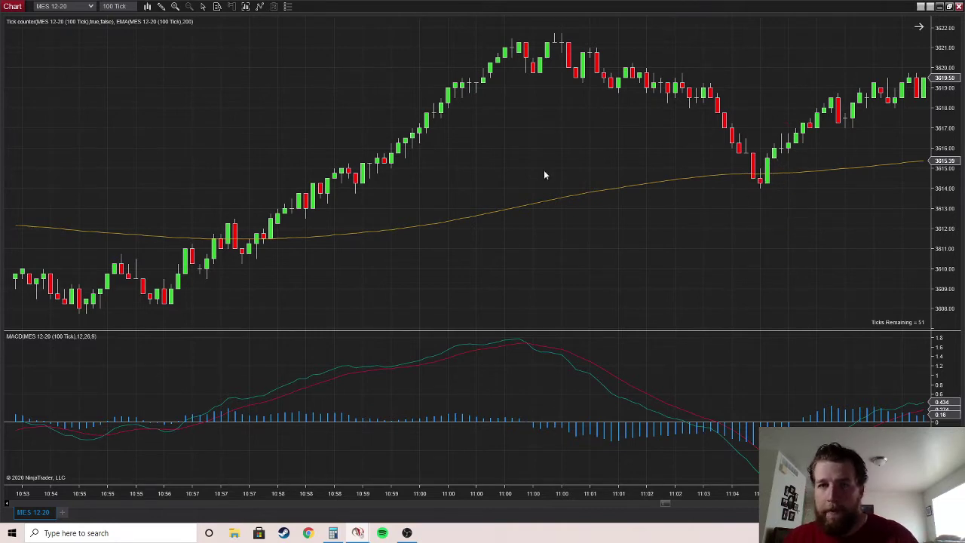
pyautogui.scroll(-10, 654, 197)
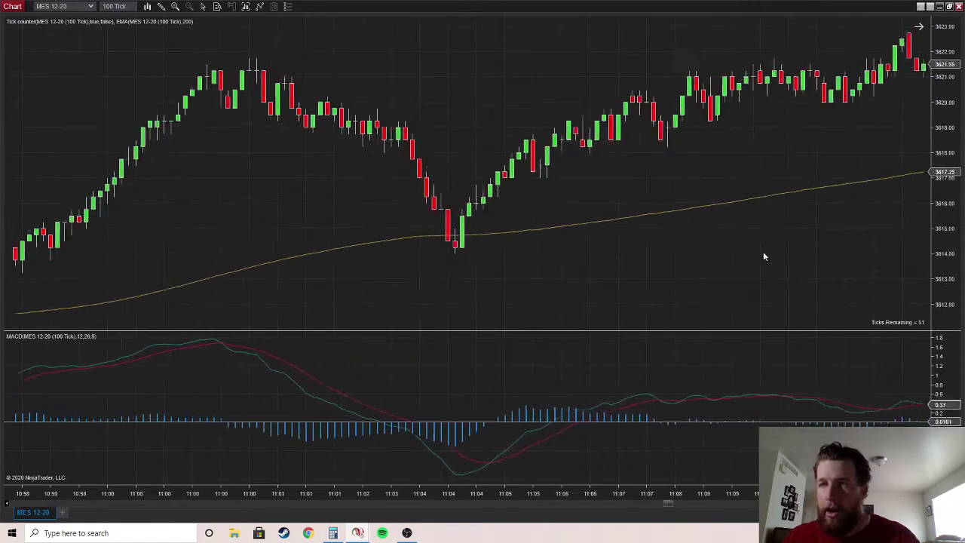
pyautogui.scroll(-6, 763, 257)
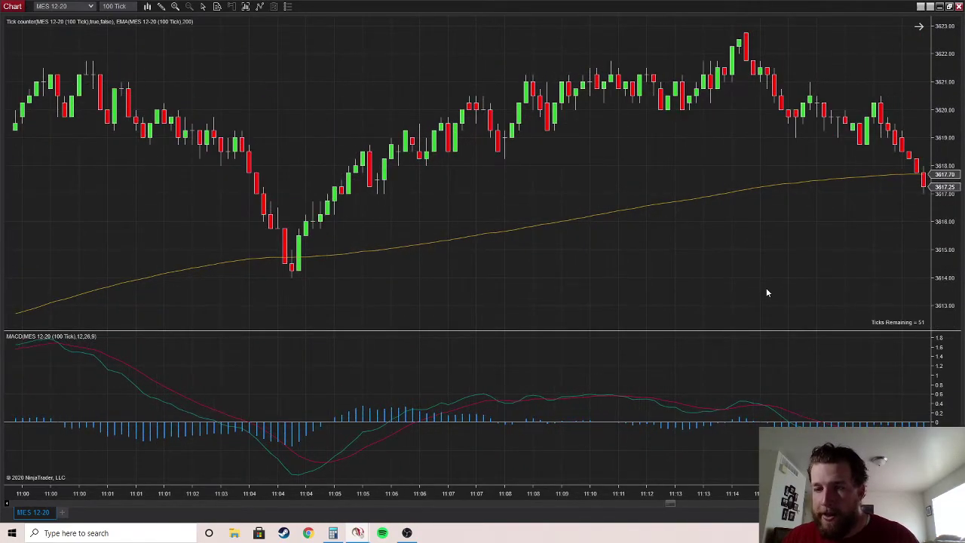
pyautogui.scroll(-3, 767, 291)
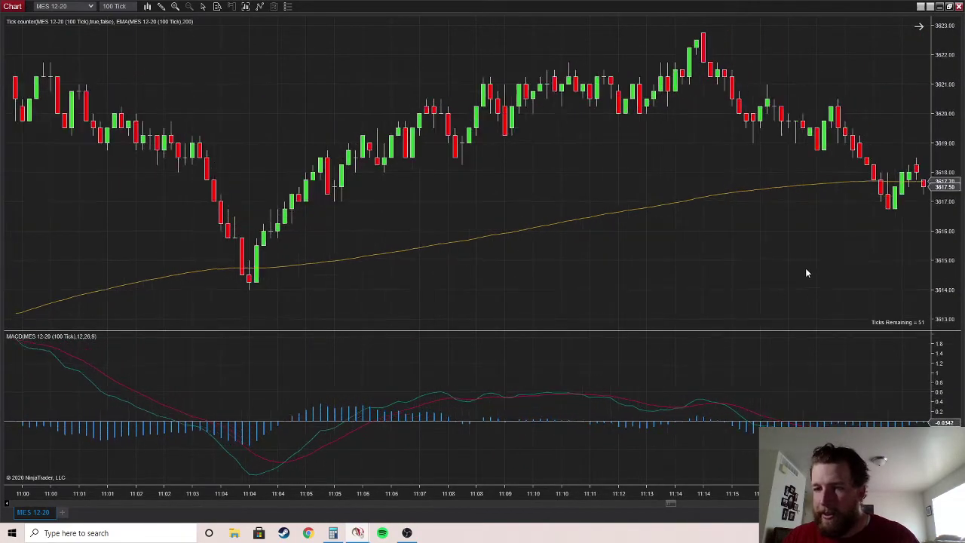
pyautogui.scroll(-1, 805, 267)
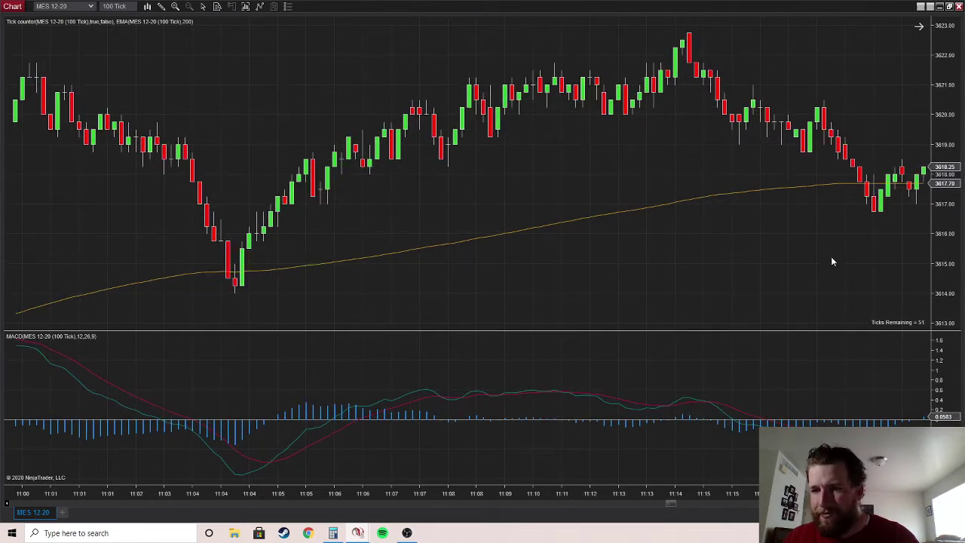
# Step: Draw a short Risk-Reward trade entered at 3616.75 with the stop above and ratio 1.5
pyautogui.rightClick(674, 170)
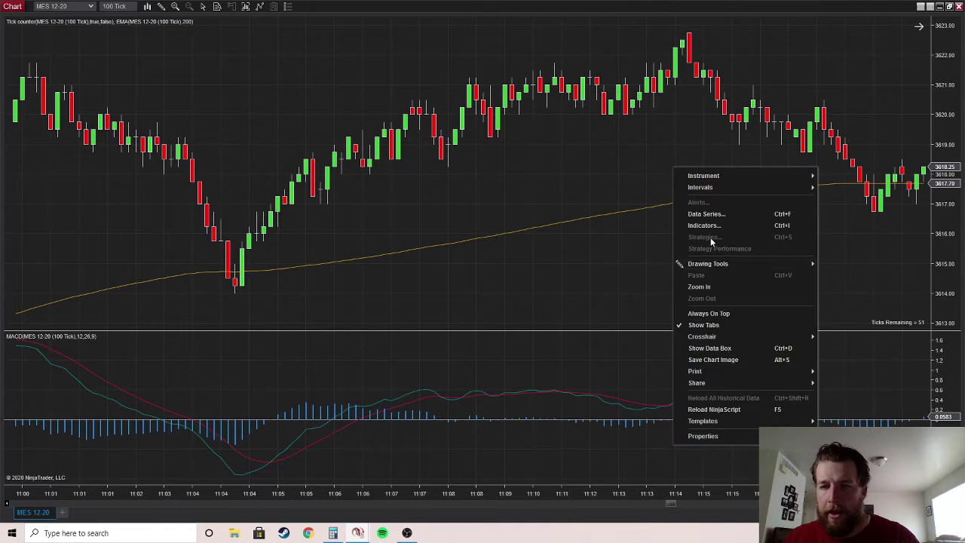
pyautogui.moveTo(711, 264)
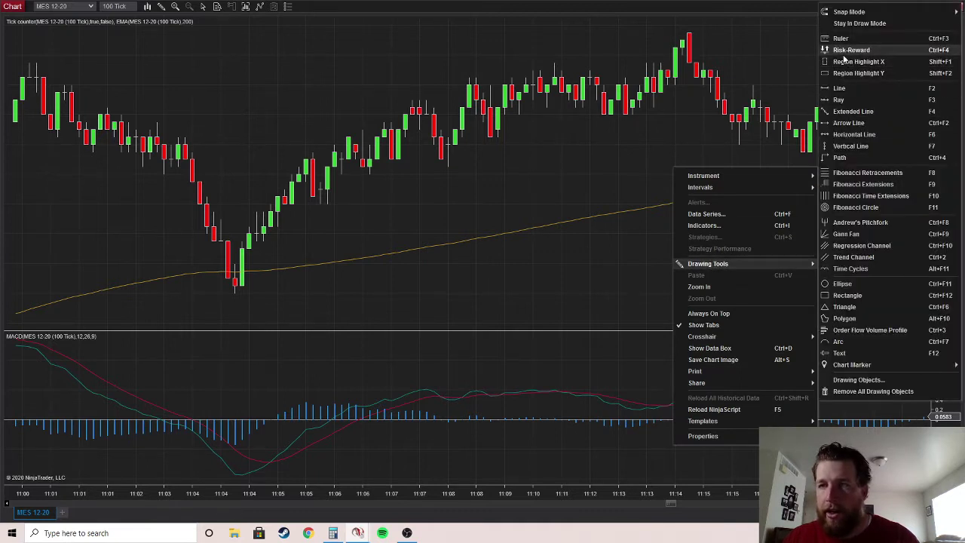
pyautogui.click(811, 73)
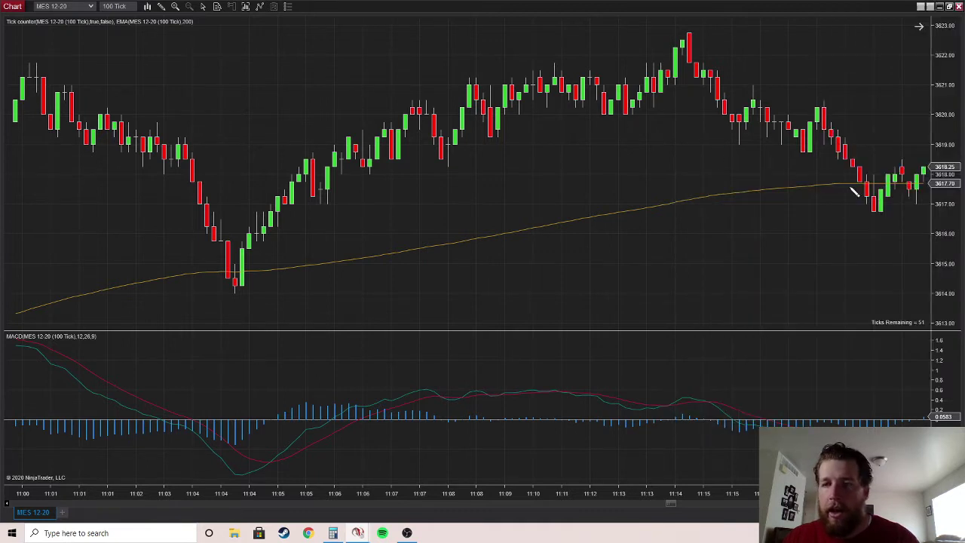
pyautogui.click(916, 208)
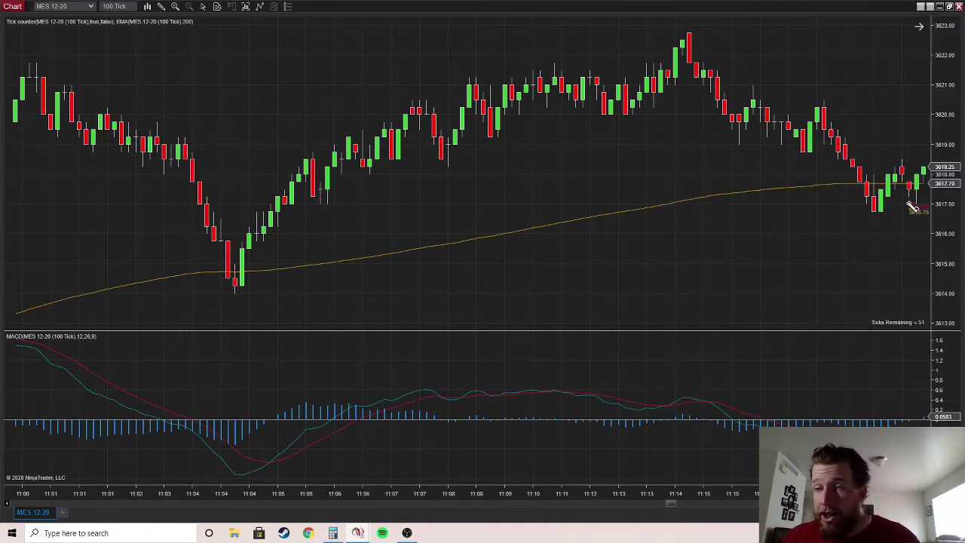
pyautogui.click(887, 150)
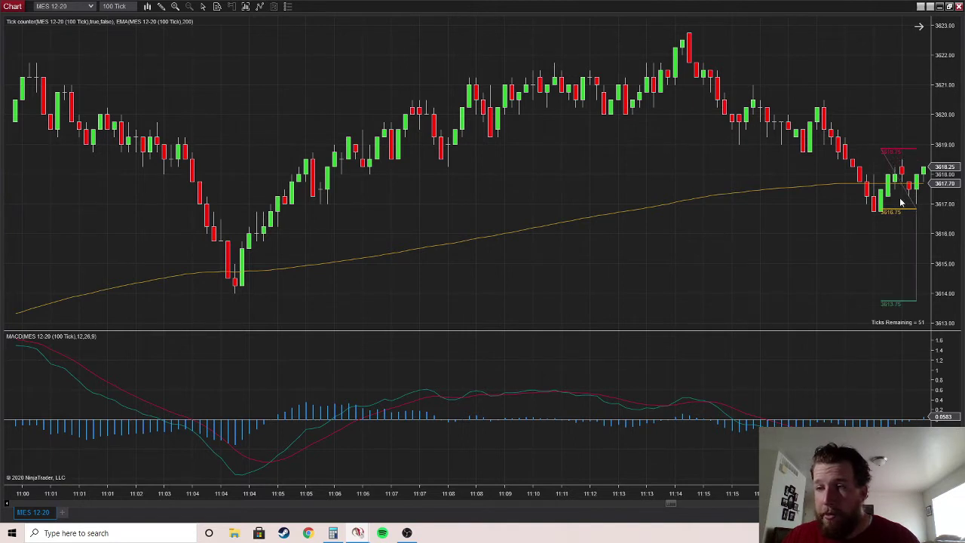
pyautogui.doubleClick(906, 302)
pyautogui.click(476, 244)
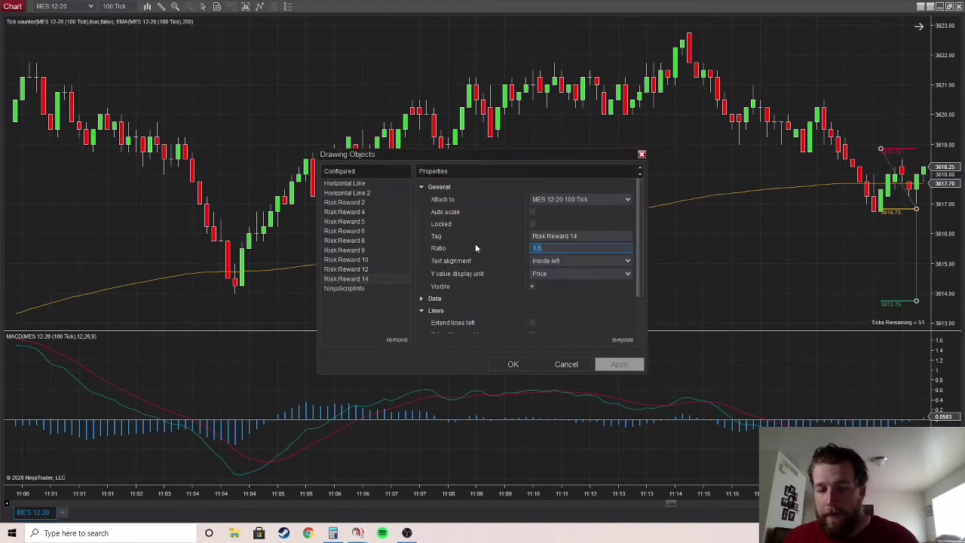
pyautogui.press('Return')
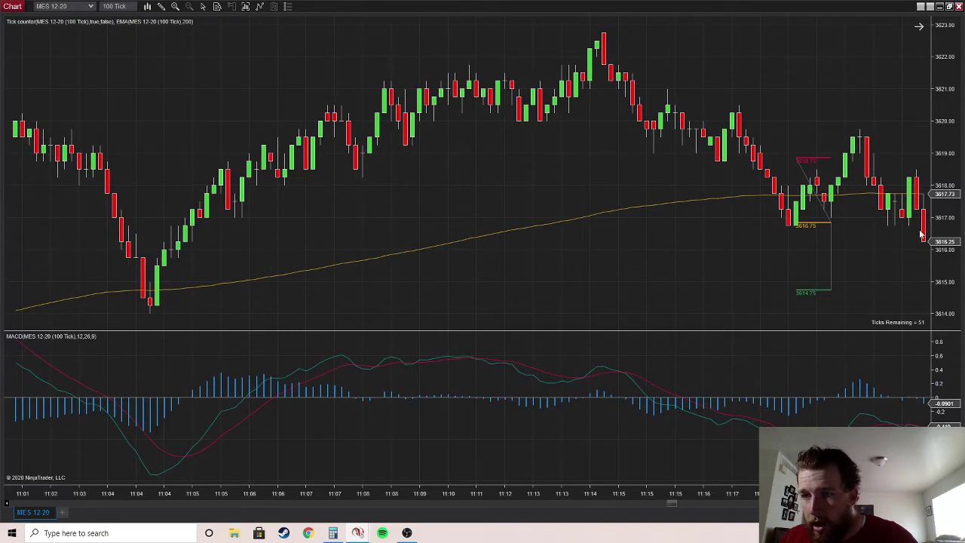
# Step: Replay forward to about 11:21 and extend the short trade's levels across the newer bars
pyautogui.rightClick(798, 225)
pyautogui.click(814, 280)
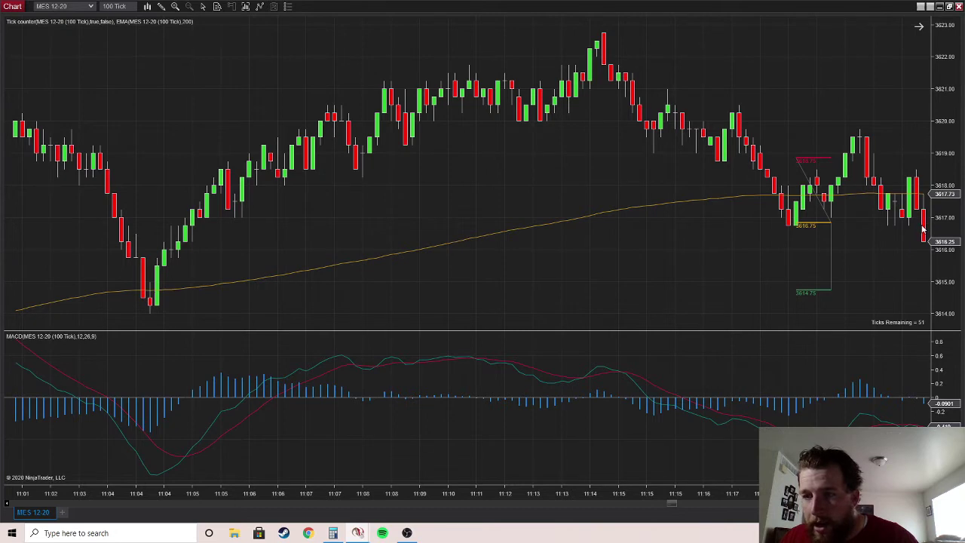
pyautogui.scroll(-5, 922, 229)
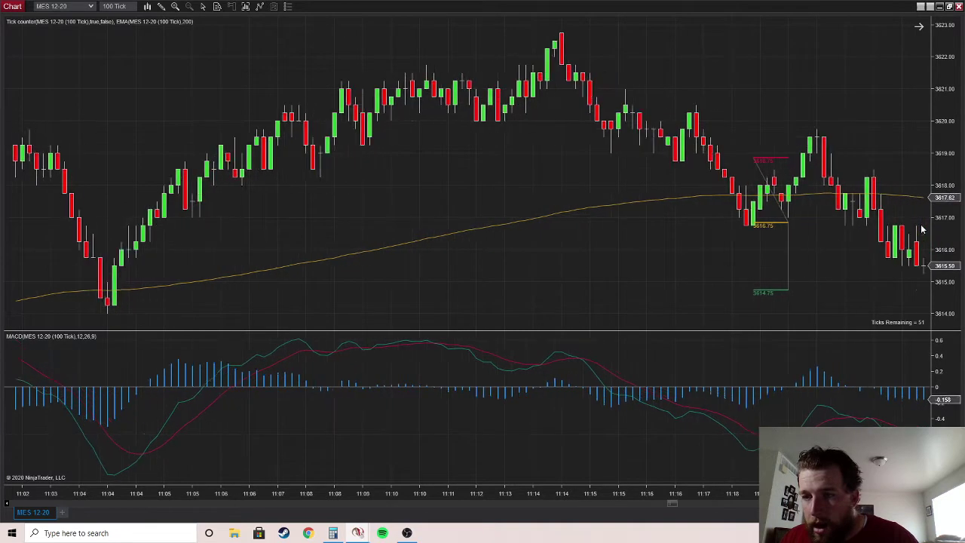
pyautogui.scroll(-4, 922, 228)
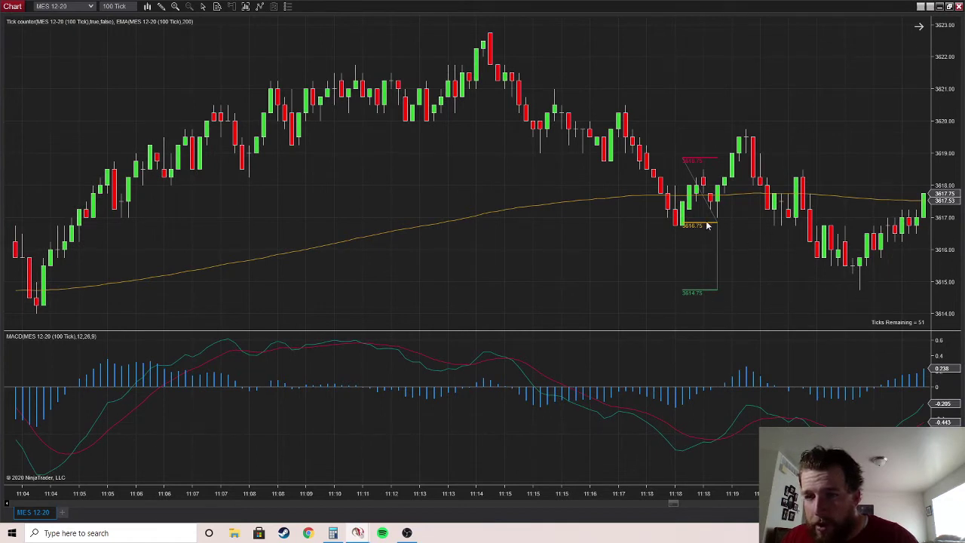
pyautogui.scroll(-4, 814, 263)
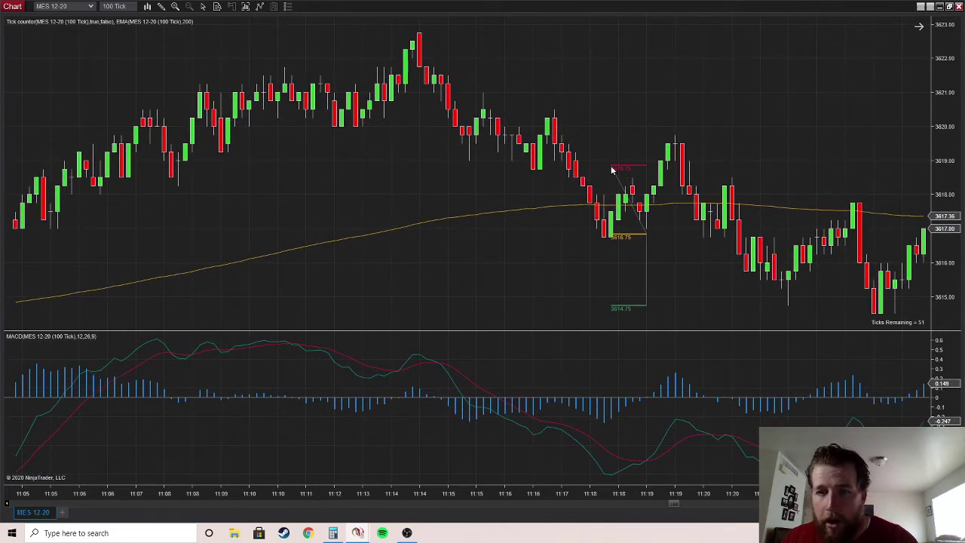
pyautogui.moveTo(620, 167); pyautogui.dragTo(873, 168)
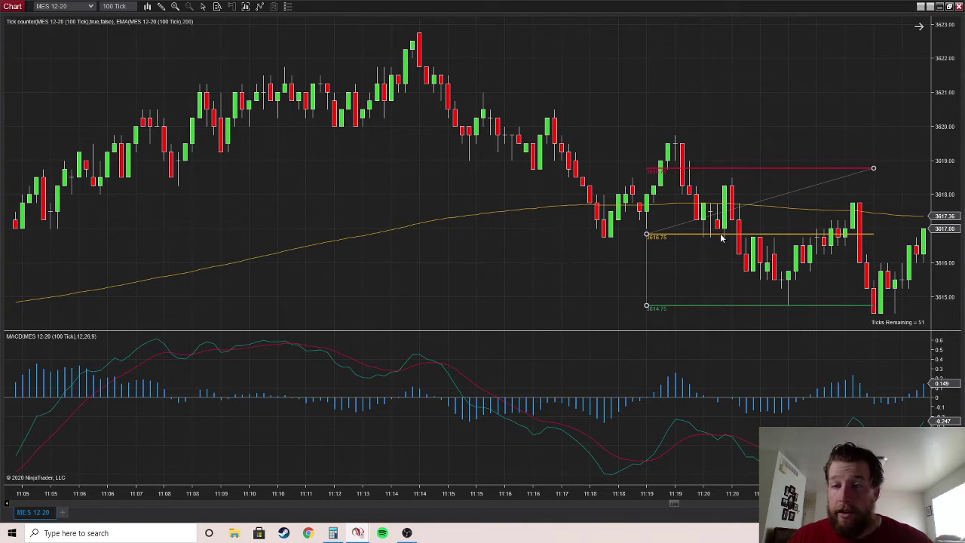
# Step: Add 20 in Calculator to take the tally from 22.75 to 42.75, then minimize it
pyautogui.click(332, 533)
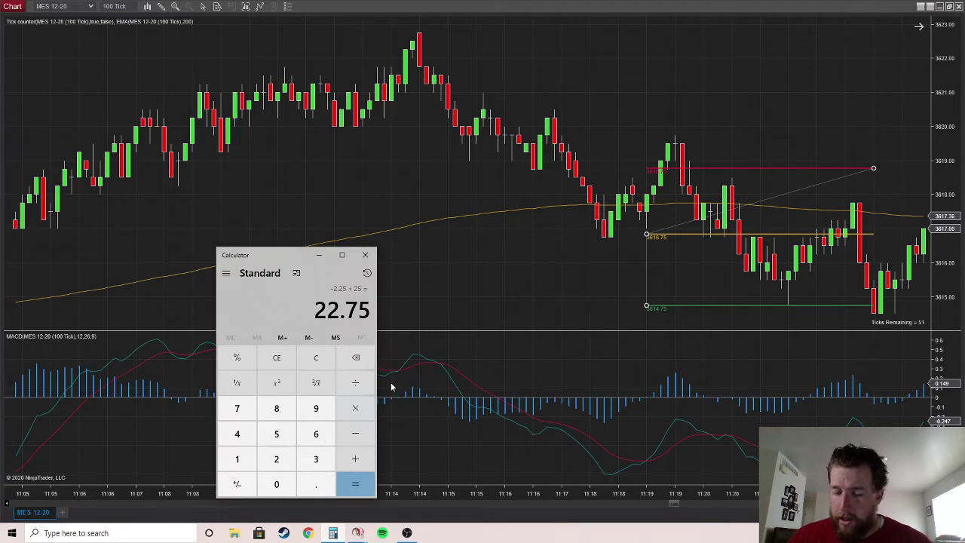
pyautogui.write('*20')
pyautogui.press('Return')
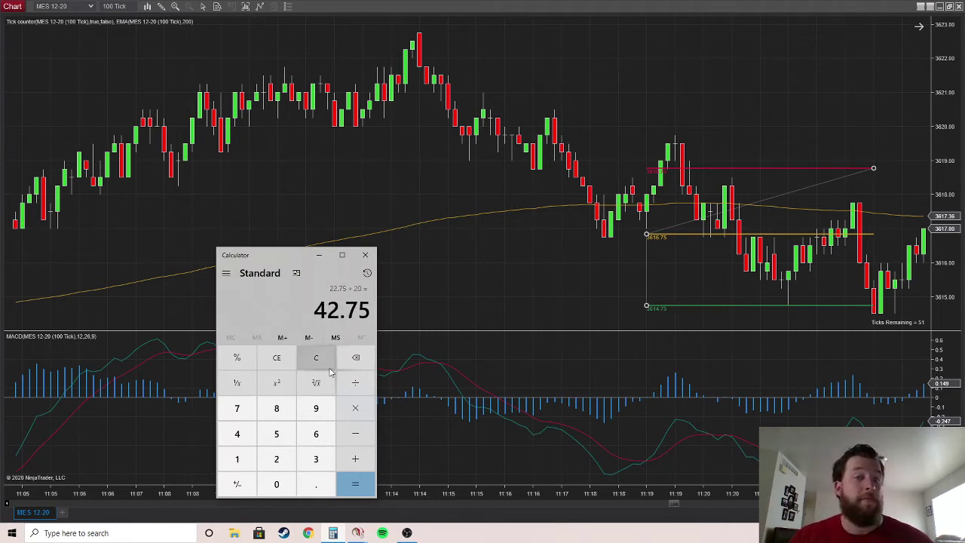
pyautogui.click(318, 255)
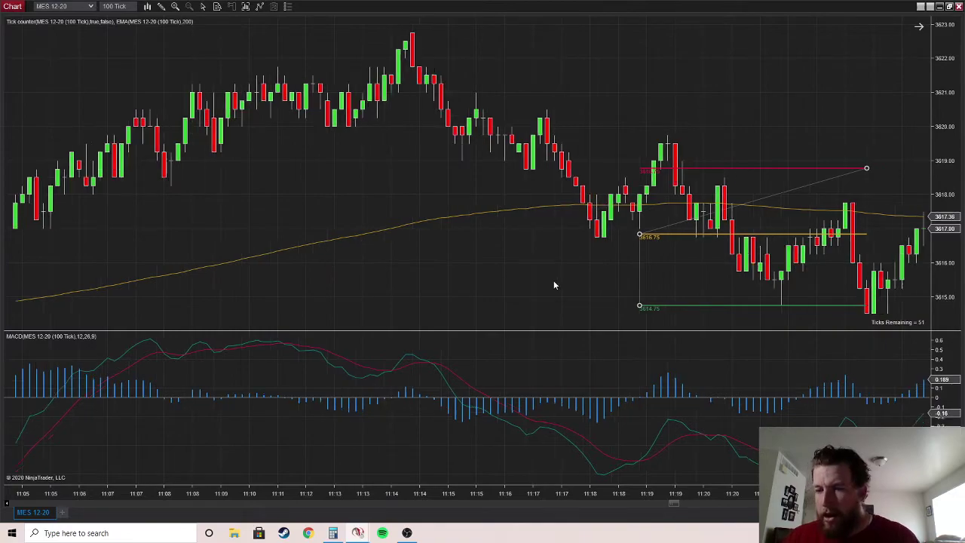
# Step: Scroll the replay forward to bars around 11:41, with price near 3613.75
pyautogui.scroll(-5, 554, 280)
pyautogui.scroll(-10, 555, 268)
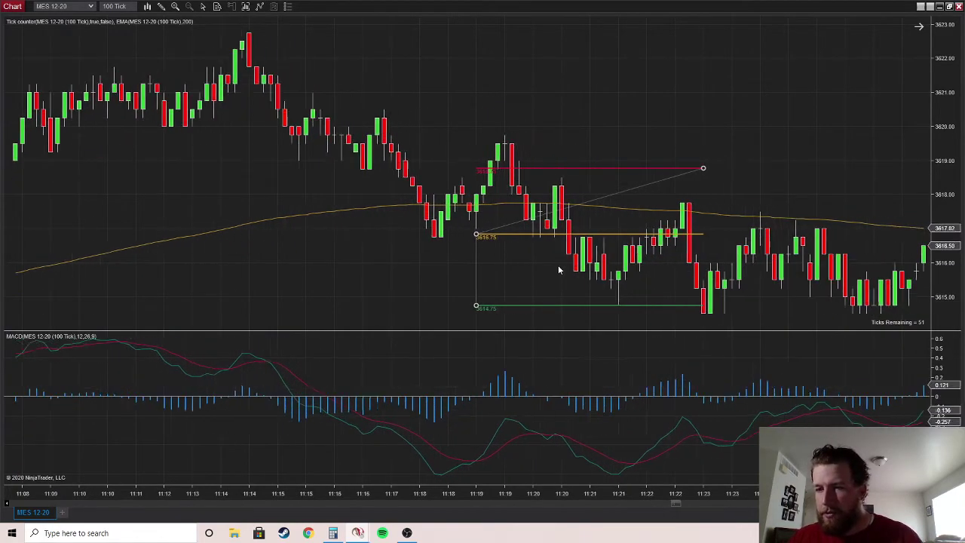
pyautogui.scroll(-12, 559, 269)
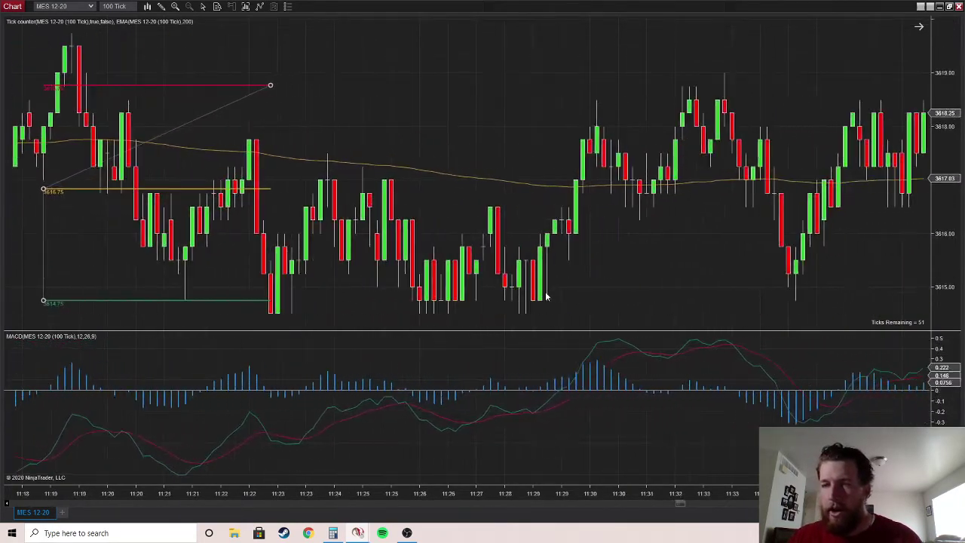
pyautogui.scroll(-6, 572, 296)
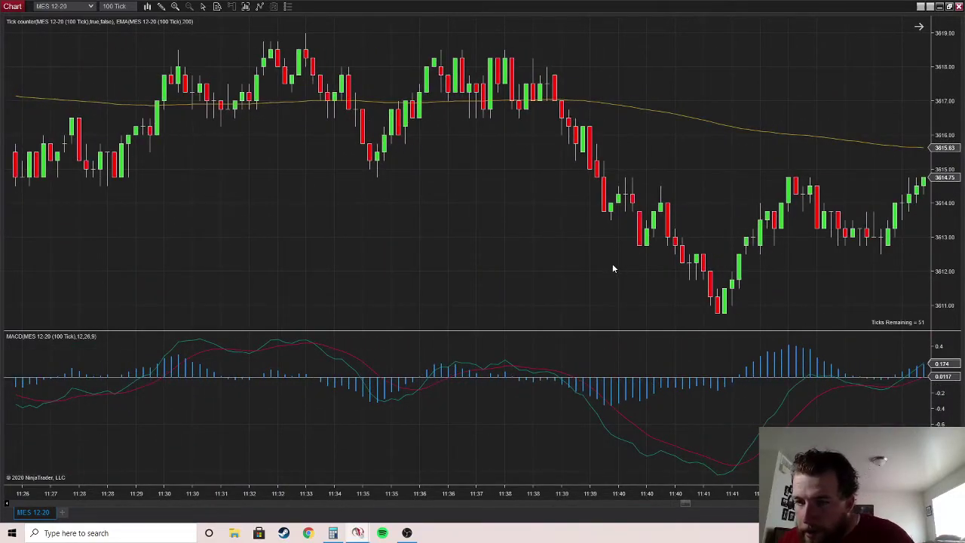
pyautogui.scroll(-2, 909, 379)
pyautogui.scroll(-2, 909, 379)
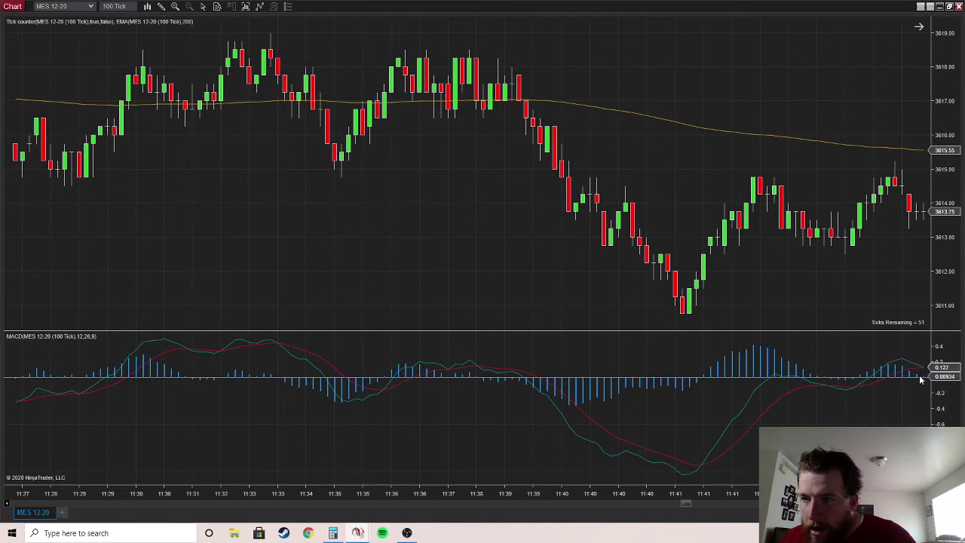
pyautogui.scroll(-1, 920, 378)
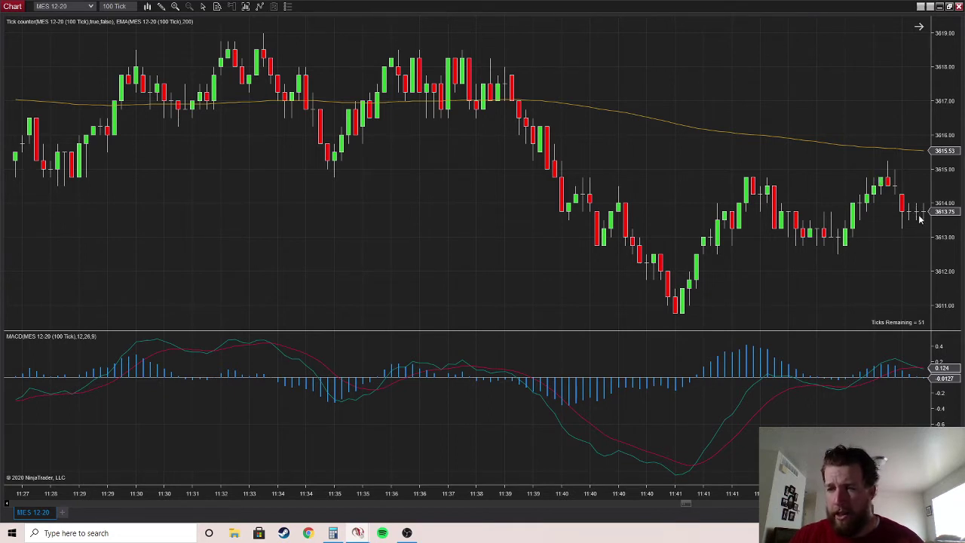
# Step: Draw a long Risk-Reward trade entering near 3615, stop near 3613, ratio 1 targeting 3617.00
pyautogui.rightClick(830, 150)
pyautogui.click(820, 166)
pyautogui.rightClick(821, 166)
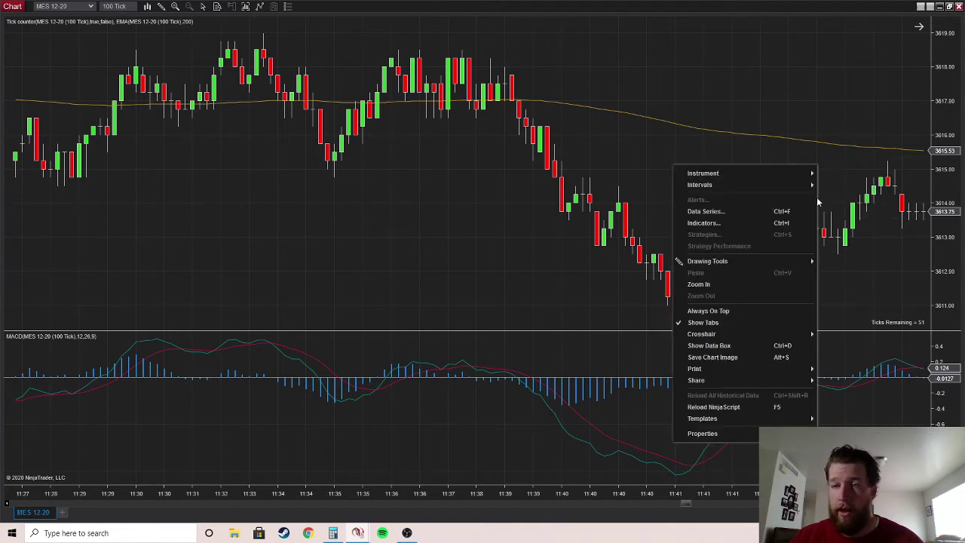
pyautogui.moveTo(708, 262)
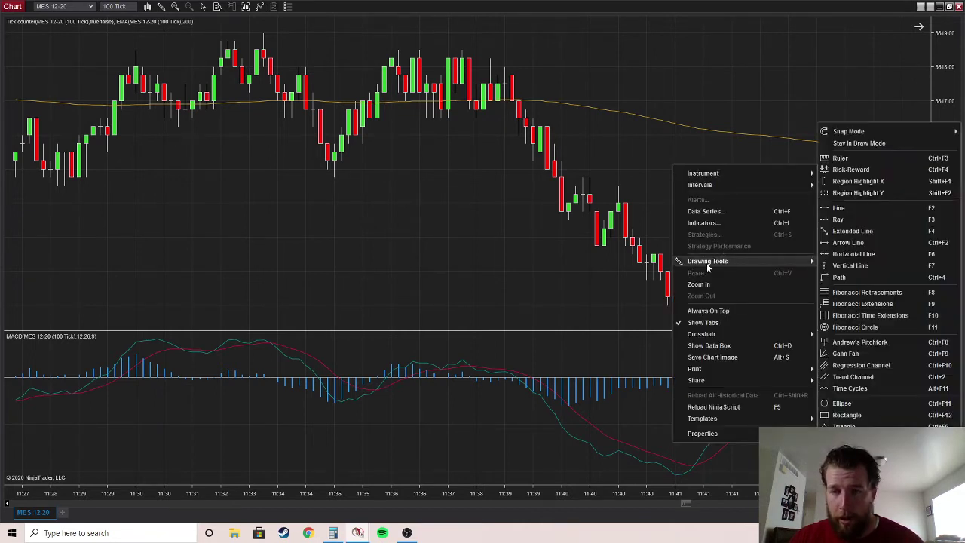
pyautogui.click(849, 173)
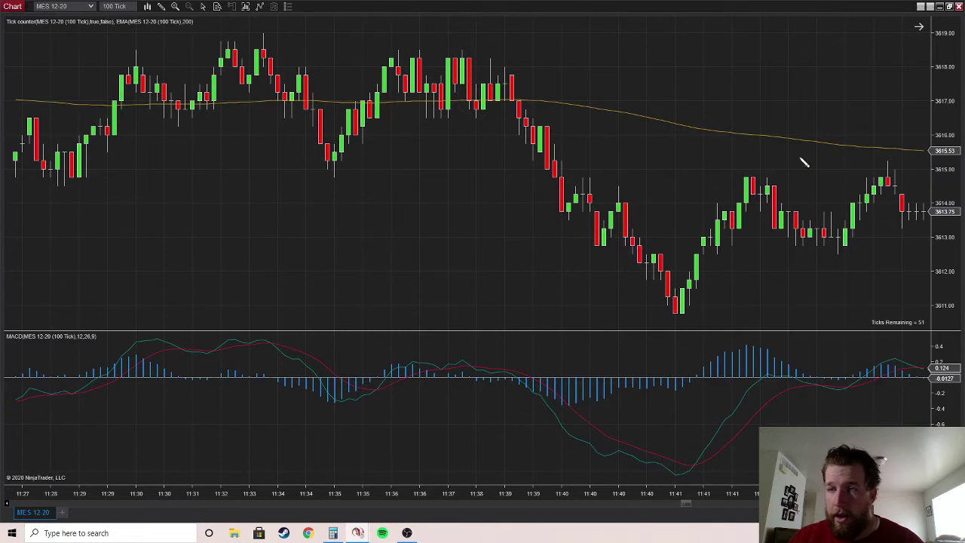
pyautogui.click(909, 166)
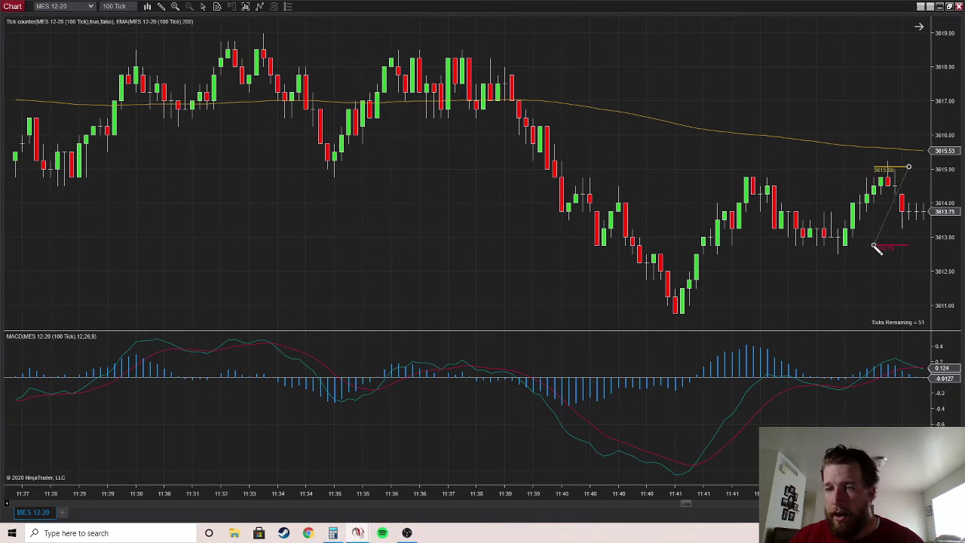
pyautogui.click(875, 237)
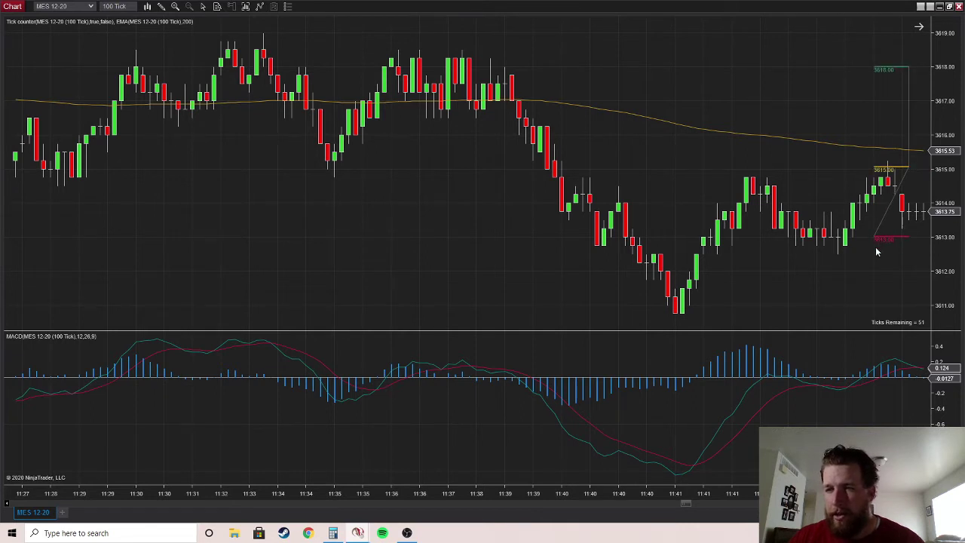
pyautogui.doubleClick(886, 240)
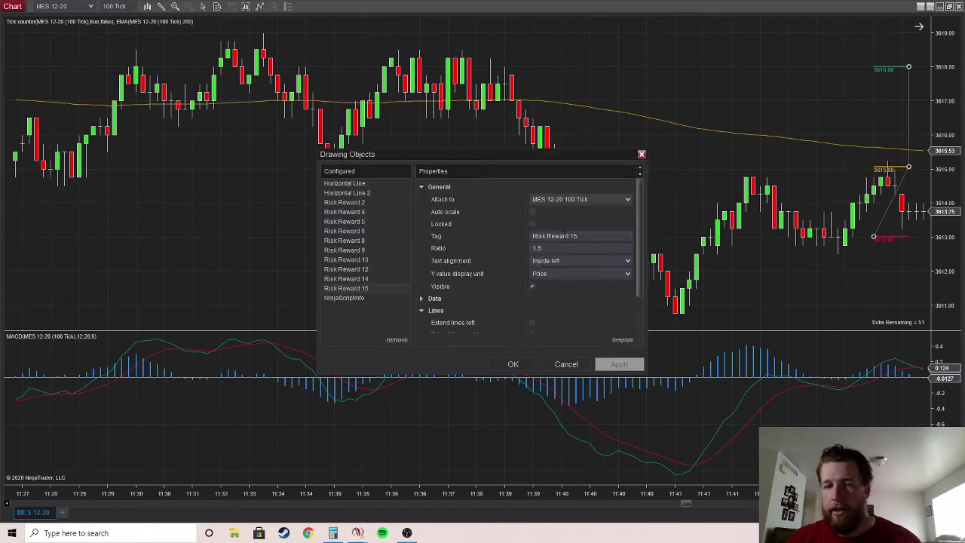
pyautogui.click(537, 249)
pyautogui.write('1')
pyautogui.press('Return')
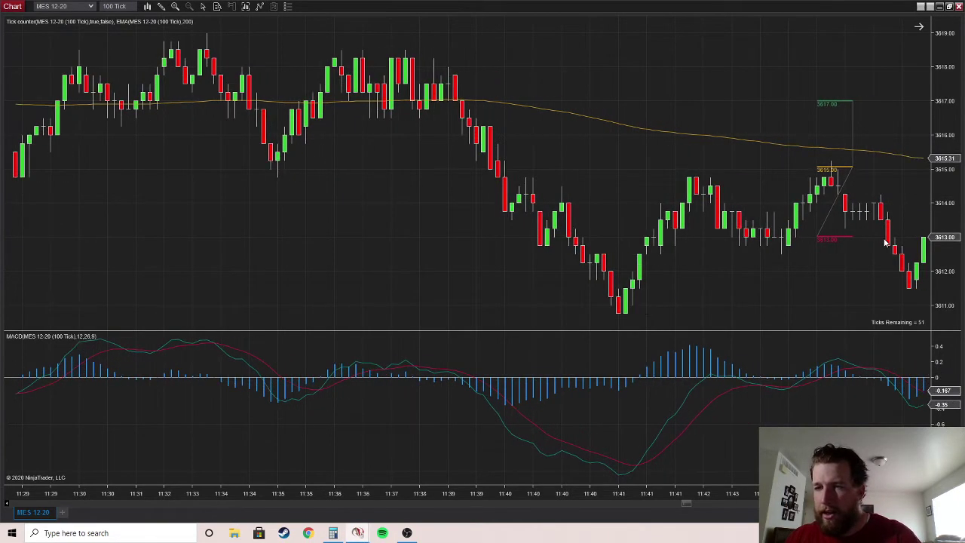
pyautogui.click(827, 168)
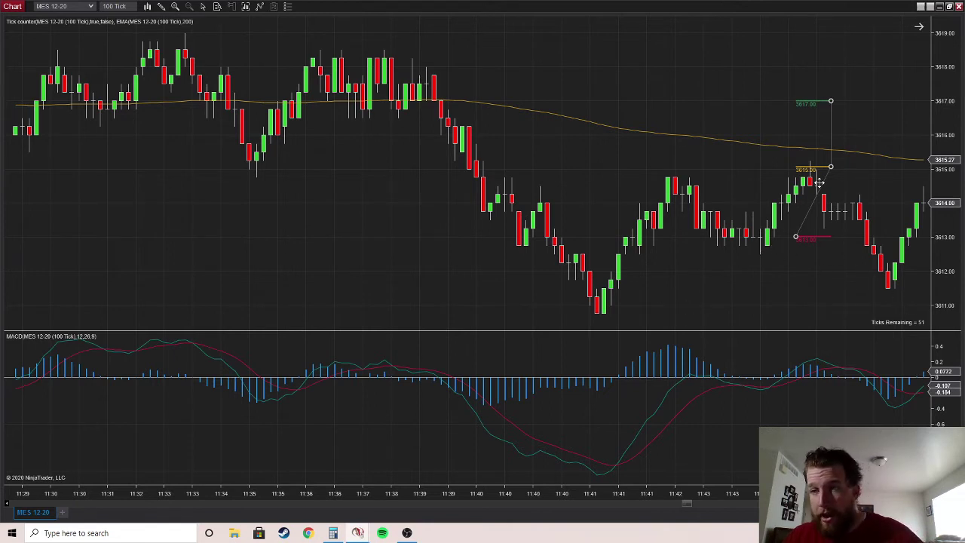
# Step: Delete the finished long trade marker from the chart
pyautogui.press('Delete')
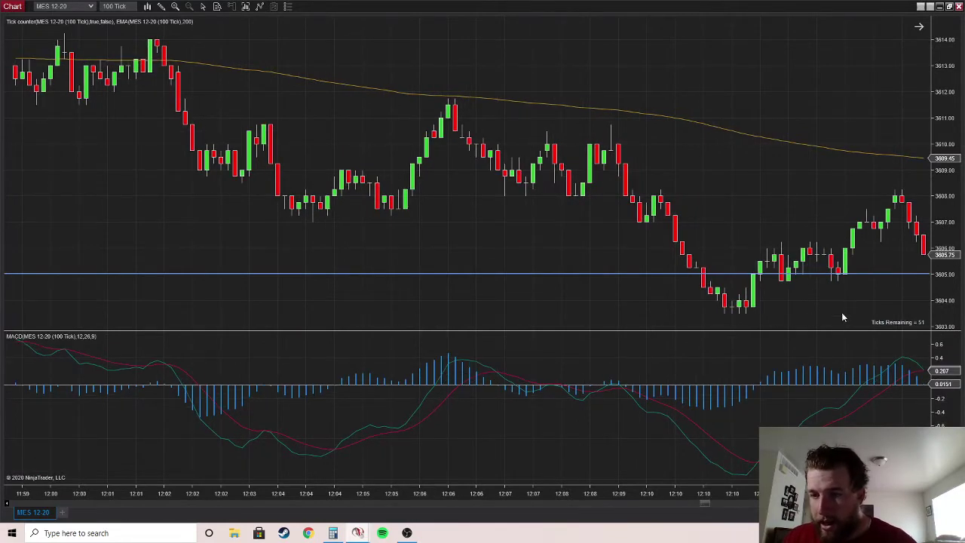
pyautogui.rightClick(835, 199)
pyautogui.click(743, 190)
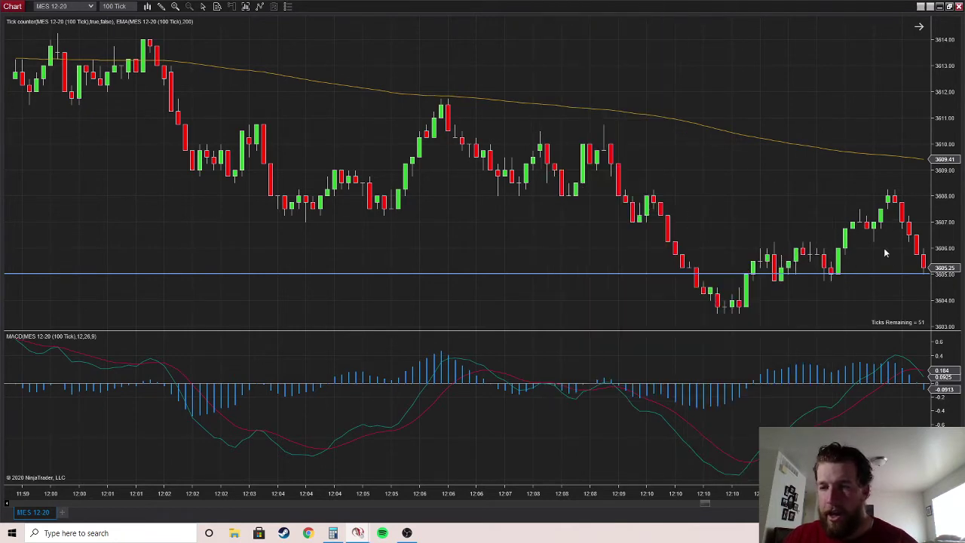
# Step: Mark a long trade at 3607.00 with a 3604.50 stop and 1:1 target 3609.50, then delete it
pyautogui.rightClick(795, 190)
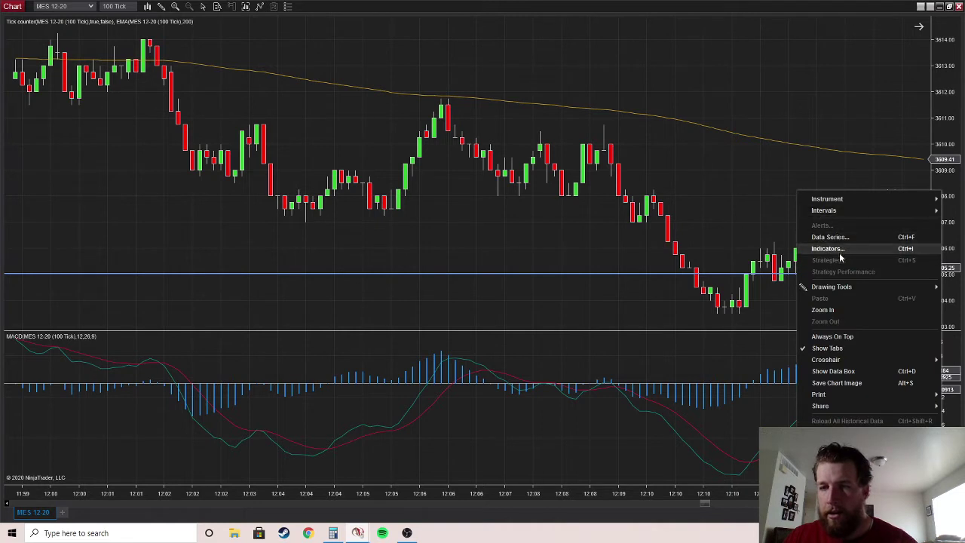
pyautogui.moveTo(832, 287)
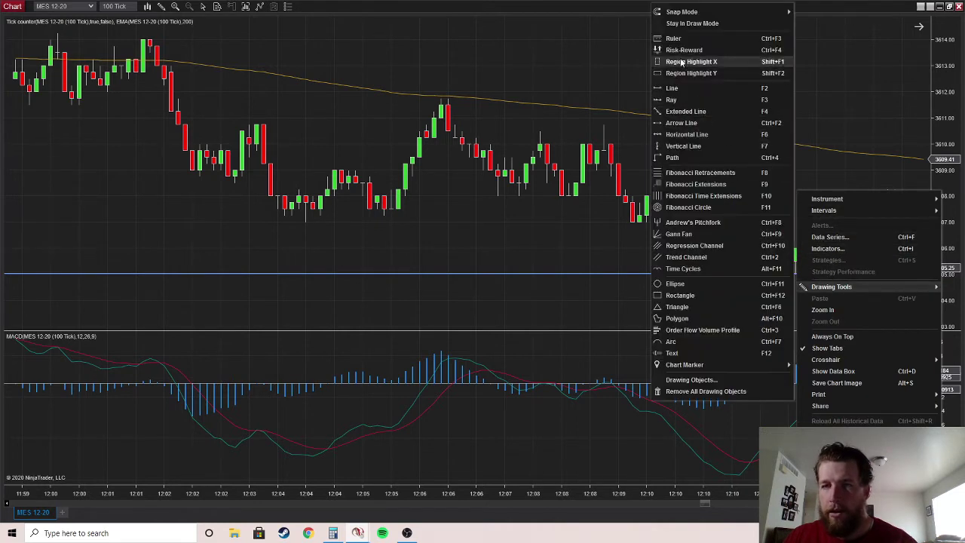
pyautogui.click(724, 50)
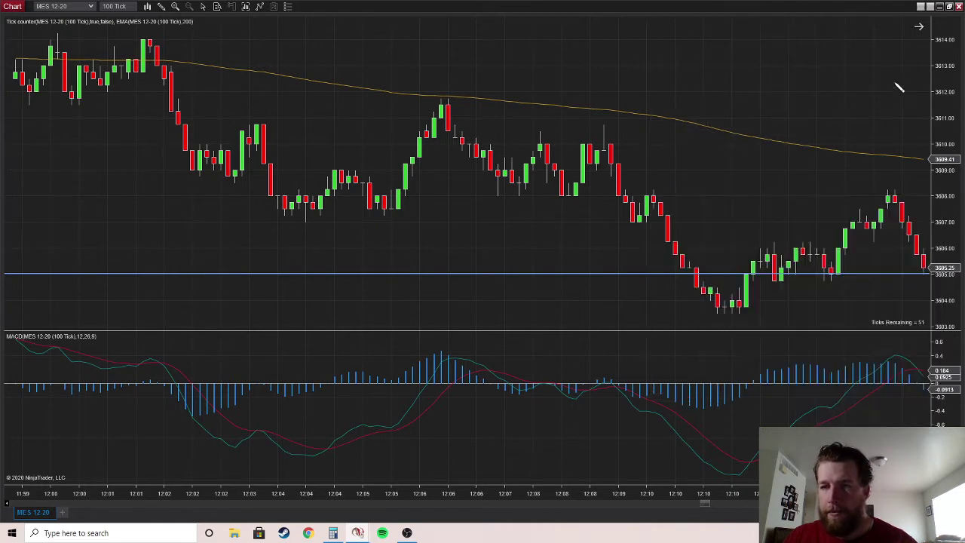
pyautogui.click(916, 223)
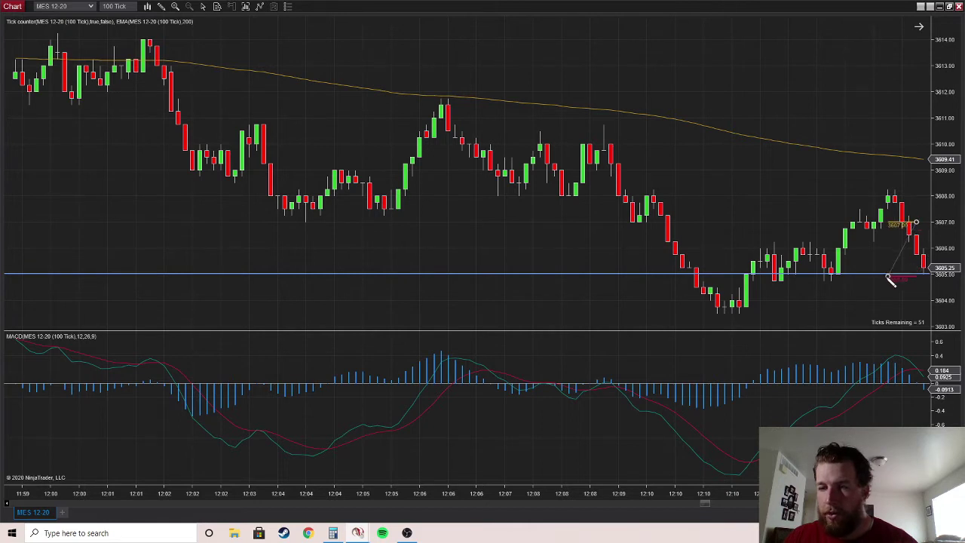
pyautogui.click(881, 286)
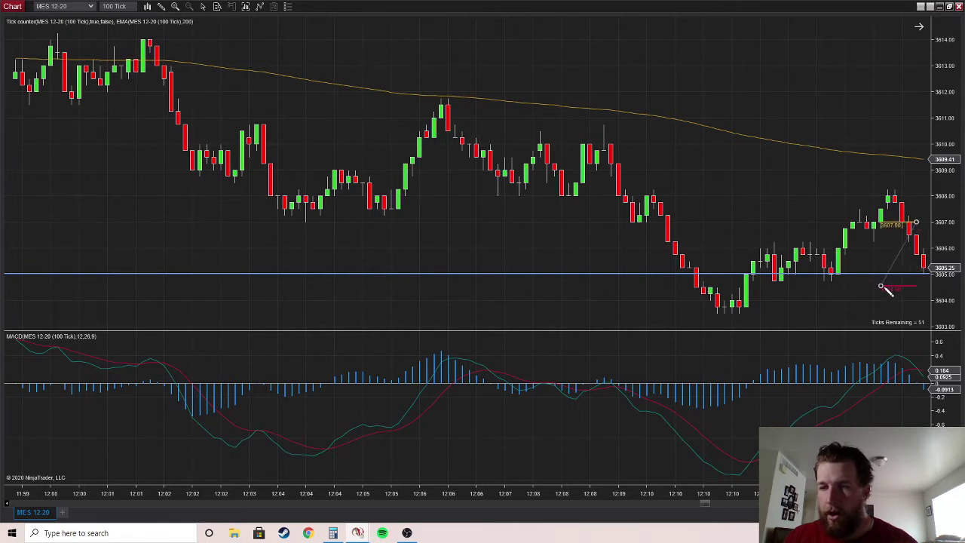
pyautogui.click(882, 286)
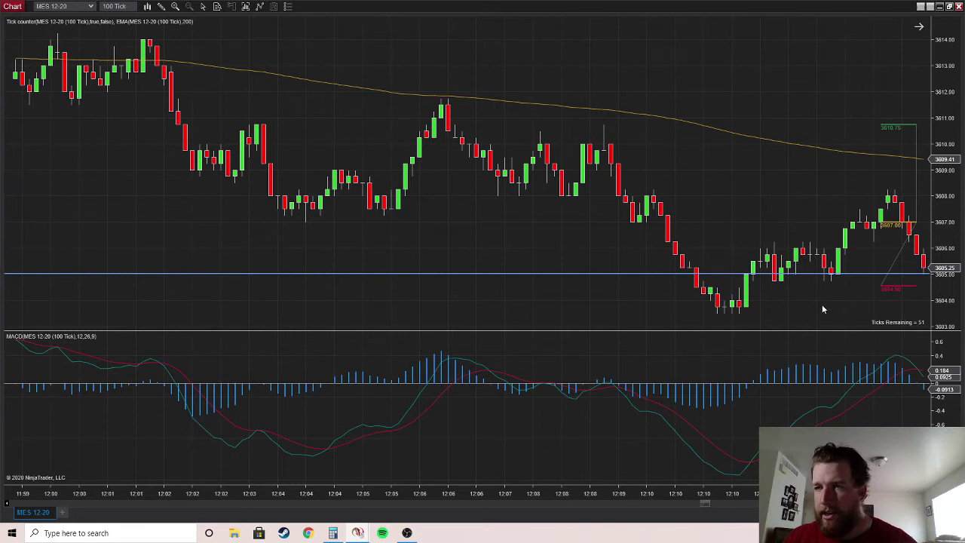
pyautogui.doubleClick(901, 287)
pyautogui.click(473, 253)
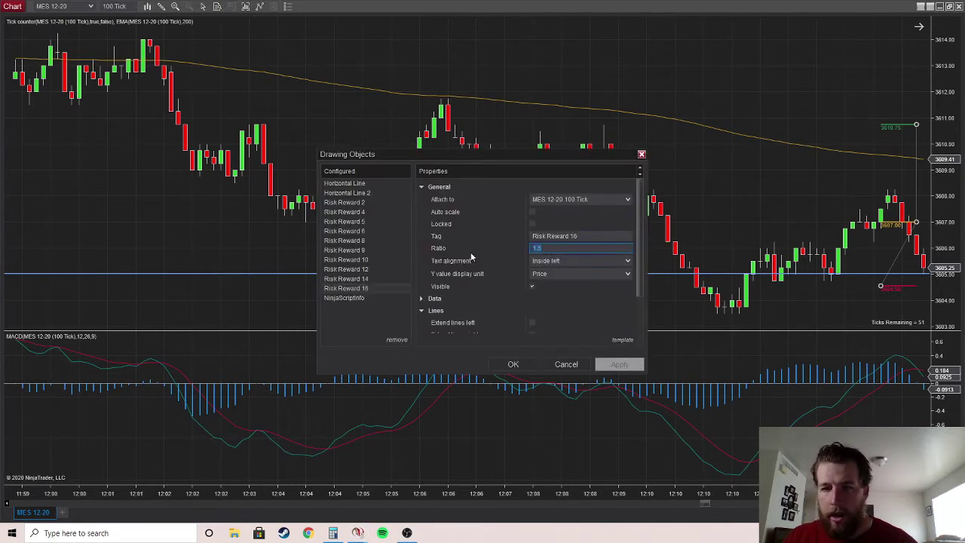
pyautogui.write('1')
pyautogui.press('Return')
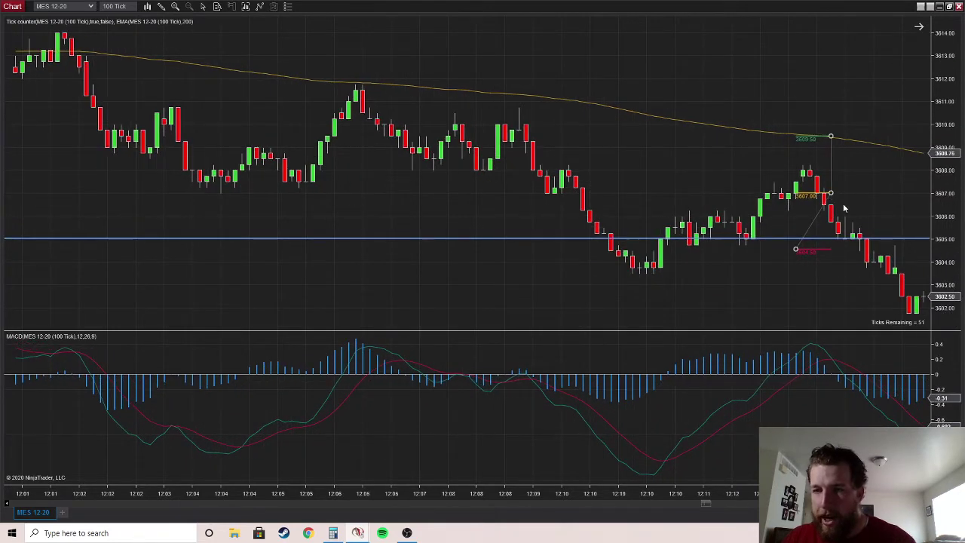
pyautogui.press('Delete')
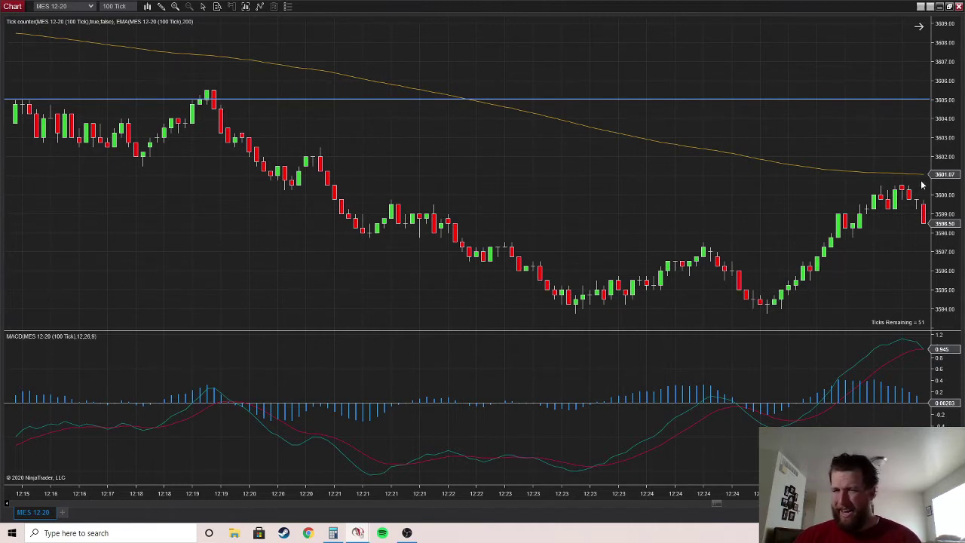
# Step: Draw a long Risk-Reward marker entering at 3600.75 with ratio 1, targeting 3603.25
pyautogui.rightClick(834, 197)
pyautogui.moveTo(728, 295)
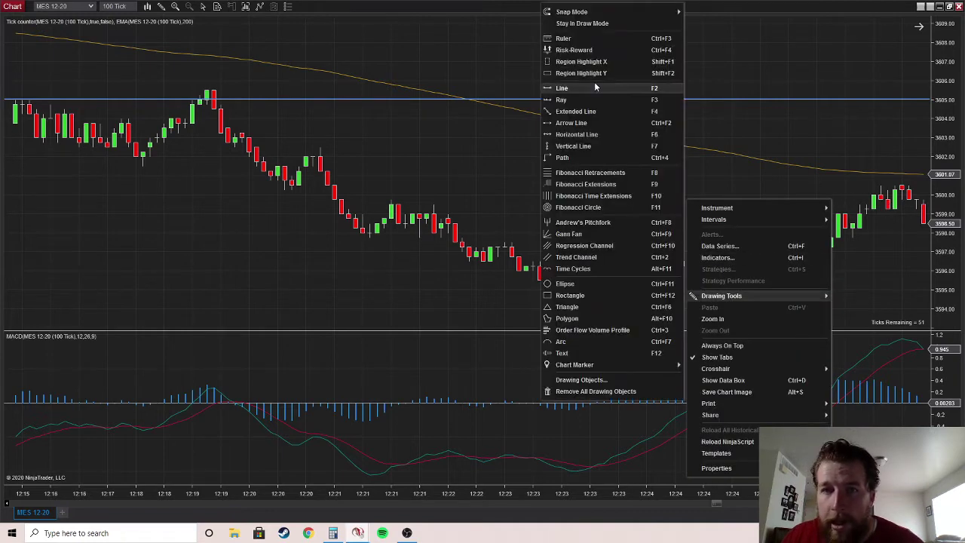
pyautogui.click(579, 56)
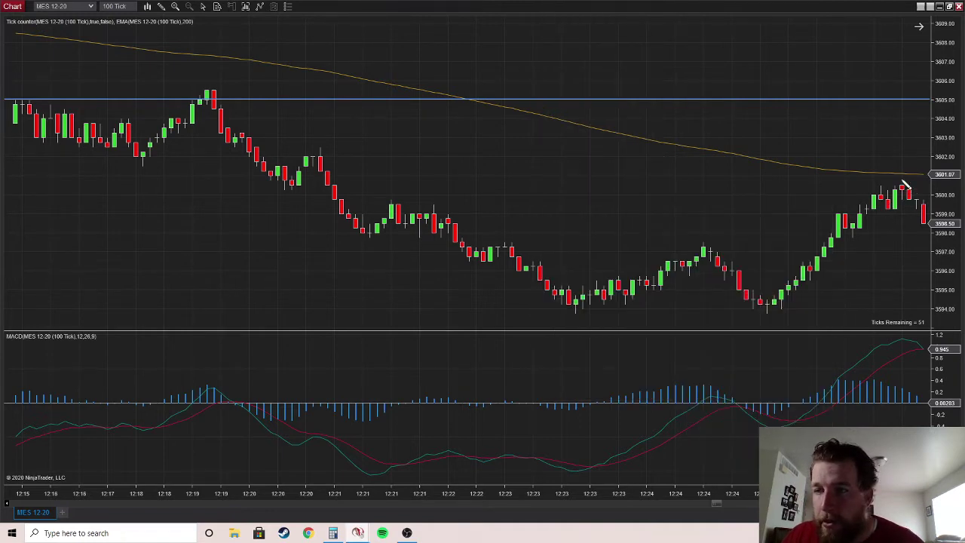
pyautogui.click(902, 179)
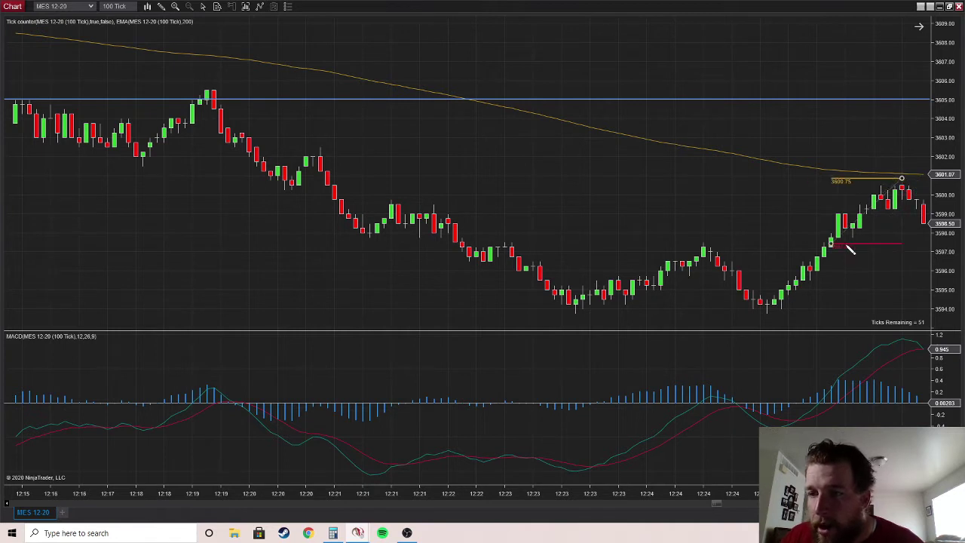
pyautogui.click(881, 228)
pyautogui.click(887, 230)
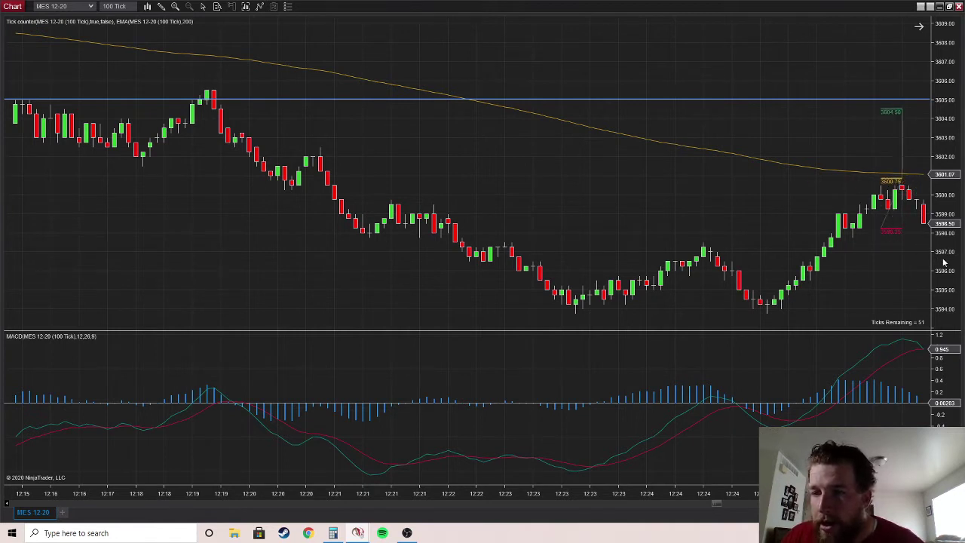
pyautogui.doubleClick(891, 233)
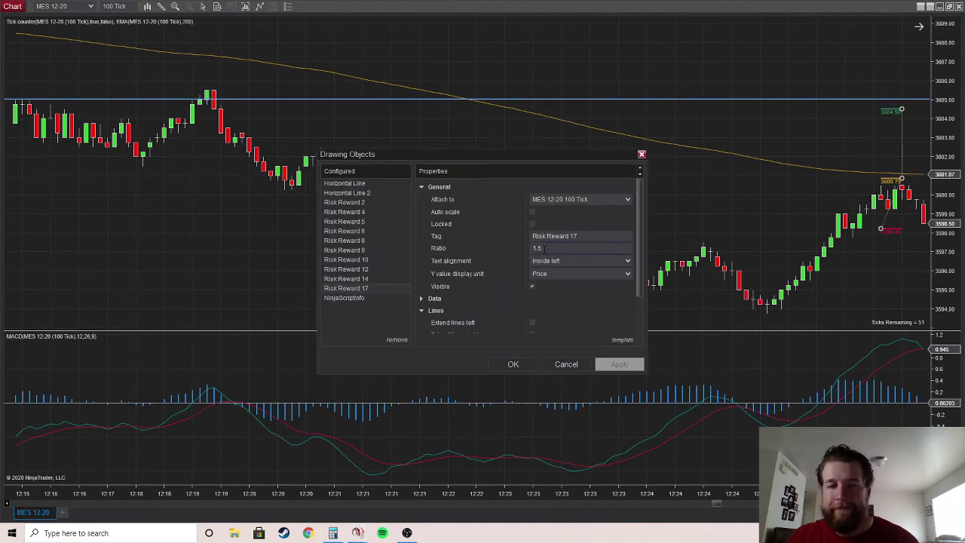
pyautogui.click(472, 244)
pyautogui.write('1')
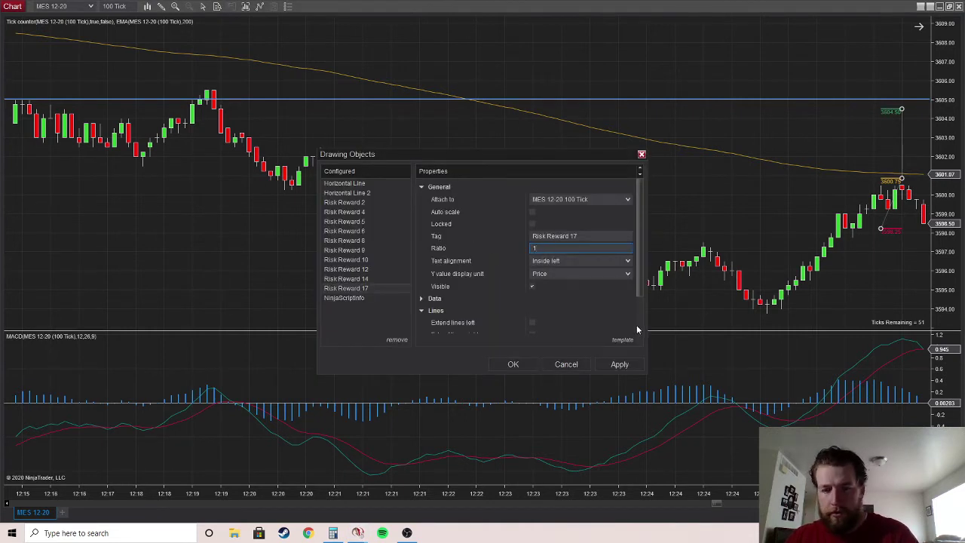
pyautogui.press('Return')
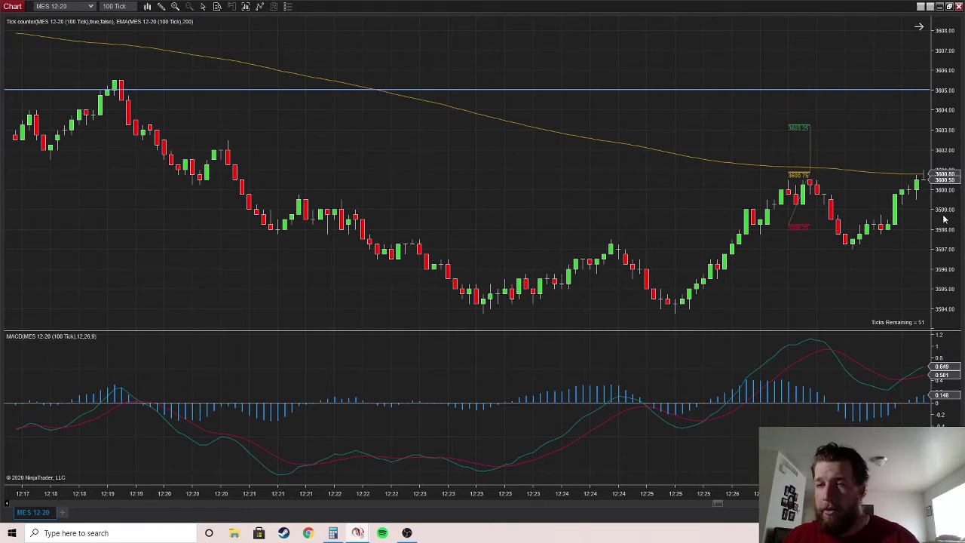
# Step: Replay forward and stretch the trade marker to the bar that hit its stop
pyautogui.scroll(-5, 881, 200)
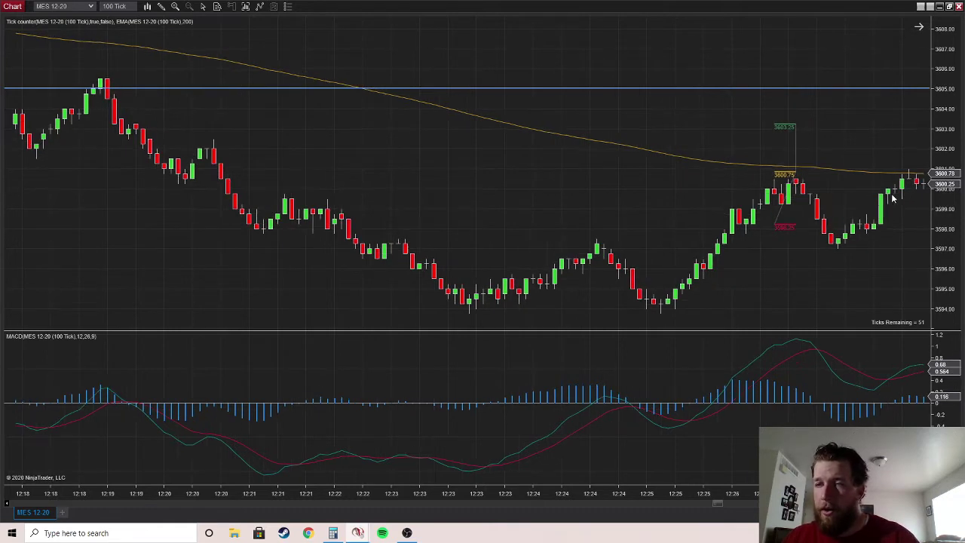
pyautogui.scroll(-1, 845, 240)
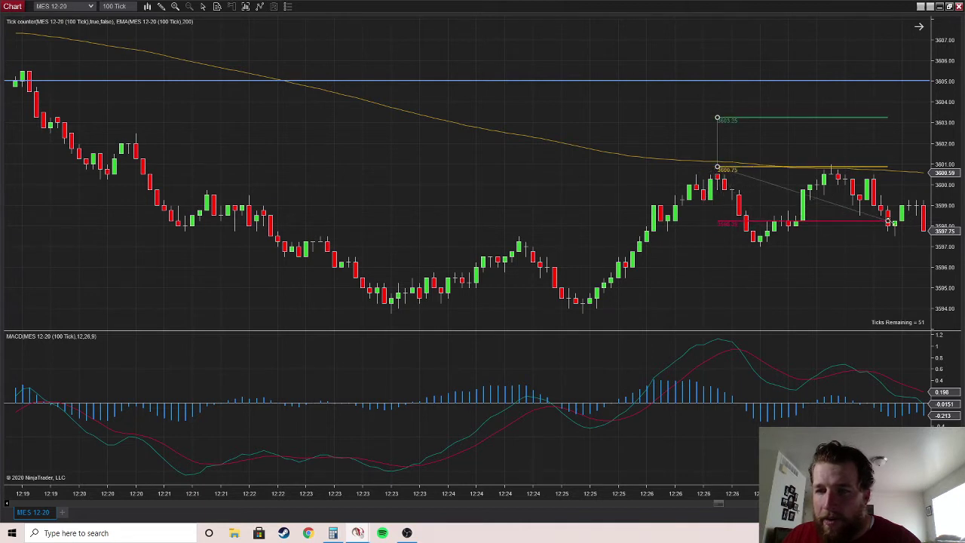
pyautogui.click(889, 221)
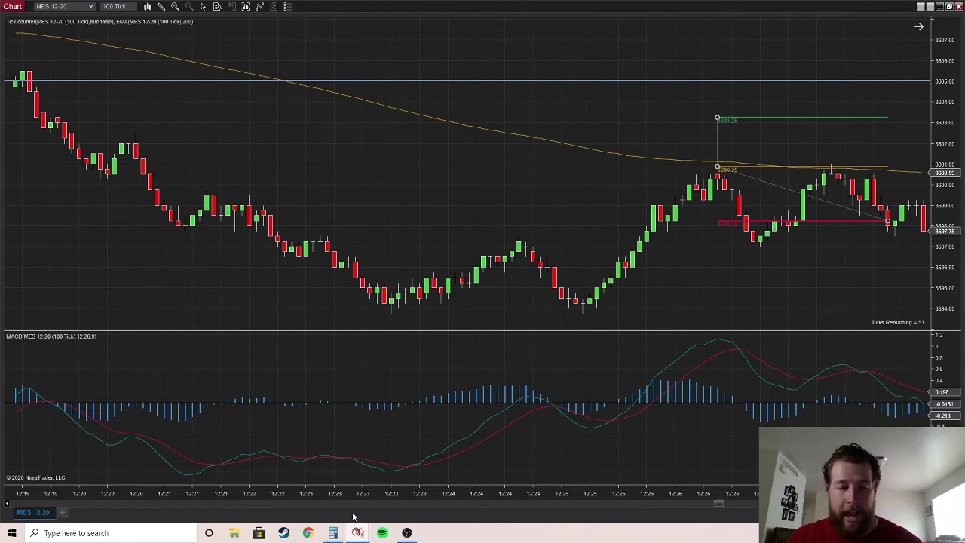
# Step: Subtract 27.5 in Calculator, lowering the tally from 42.75 to 15.25, then minimize it
pyautogui.click(332, 533)
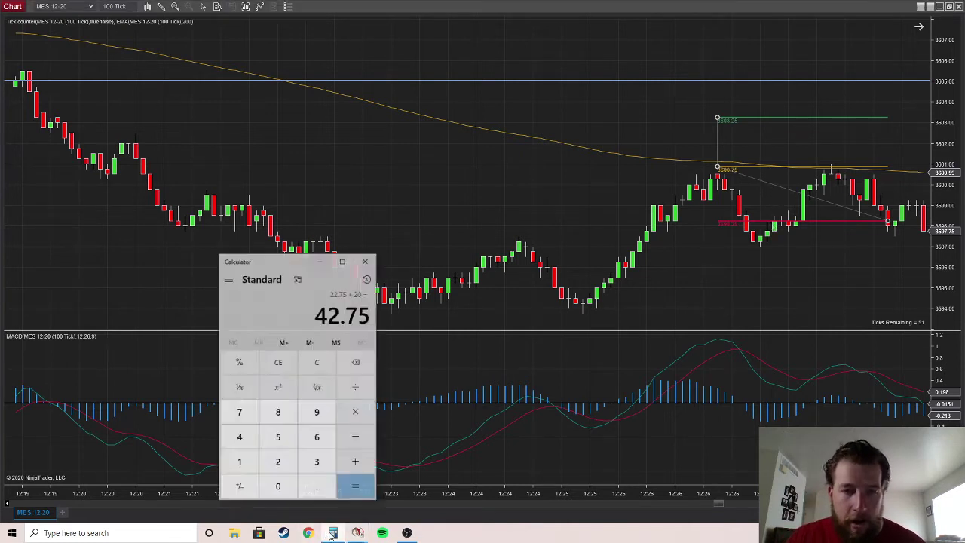
pyautogui.click(356, 436)
pyautogui.write('27.5')
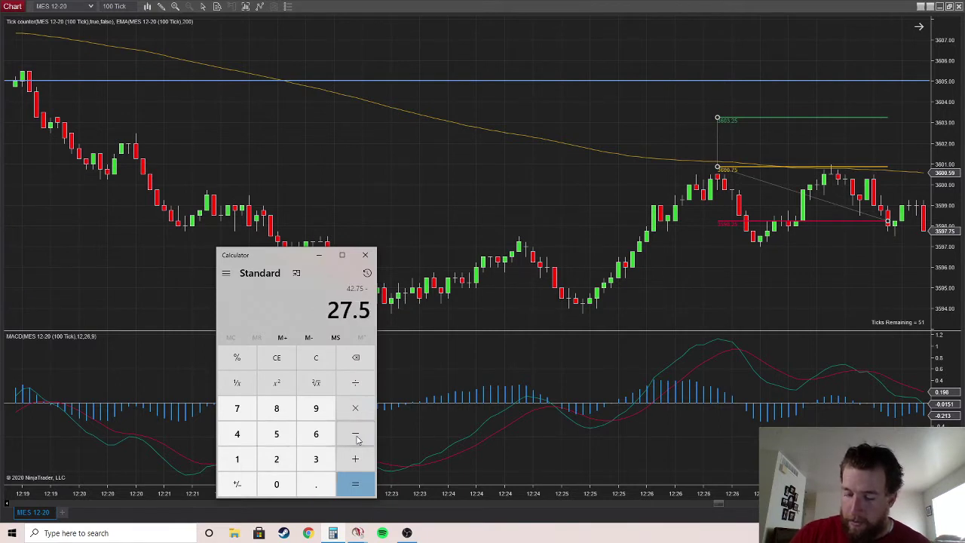
pyautogui.press('Return')
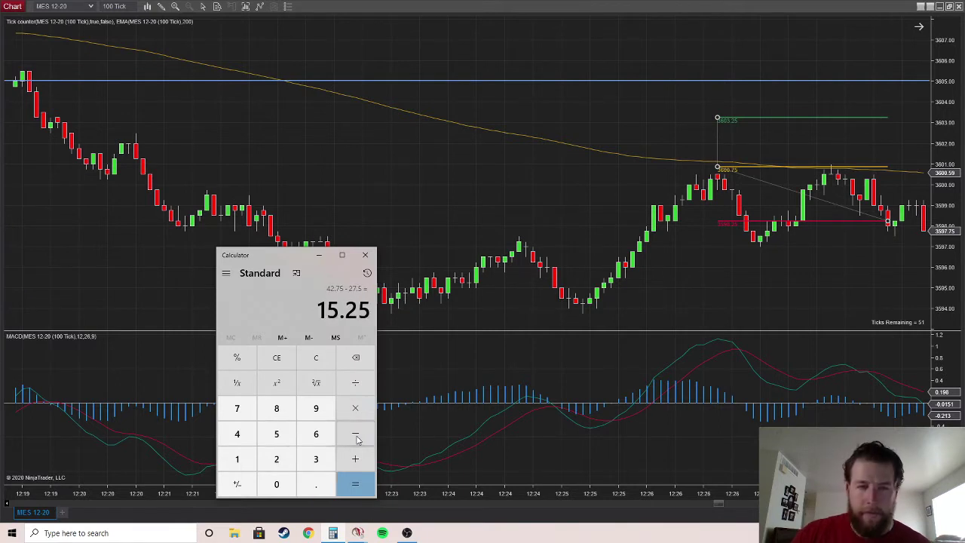
pyautogui.click(318, 255)
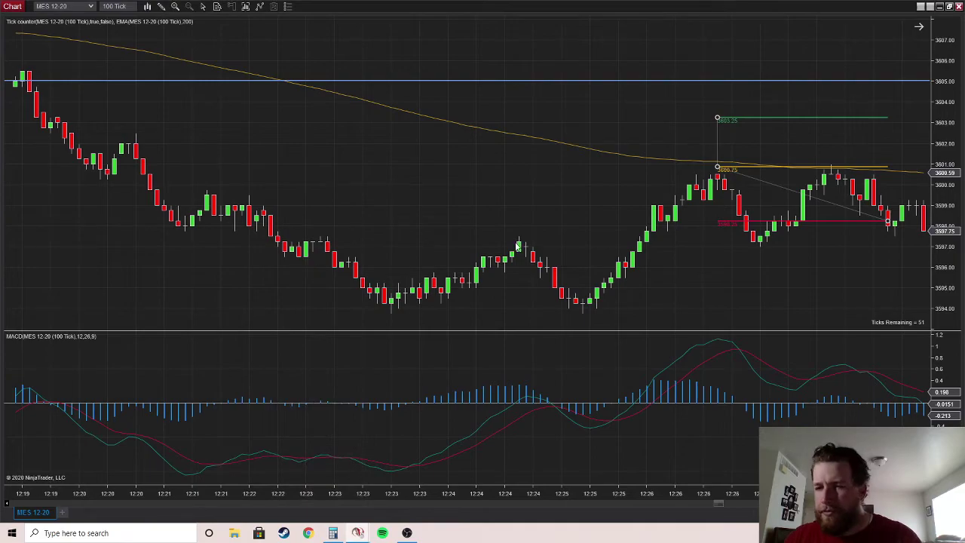
# Step: Scroll the replay forward to about 12:35, where price rebounds to roughly 3596.50
pyautogui.scroll(-3, 619, 285)
pyautogui.scroll(-19, 710, 315)
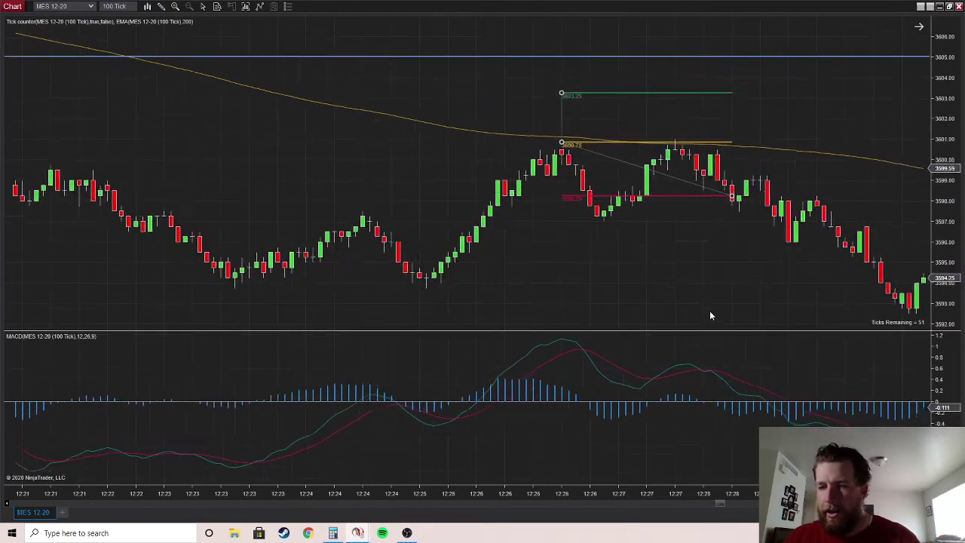
pyautogui.scroll(-17, 851, 342)
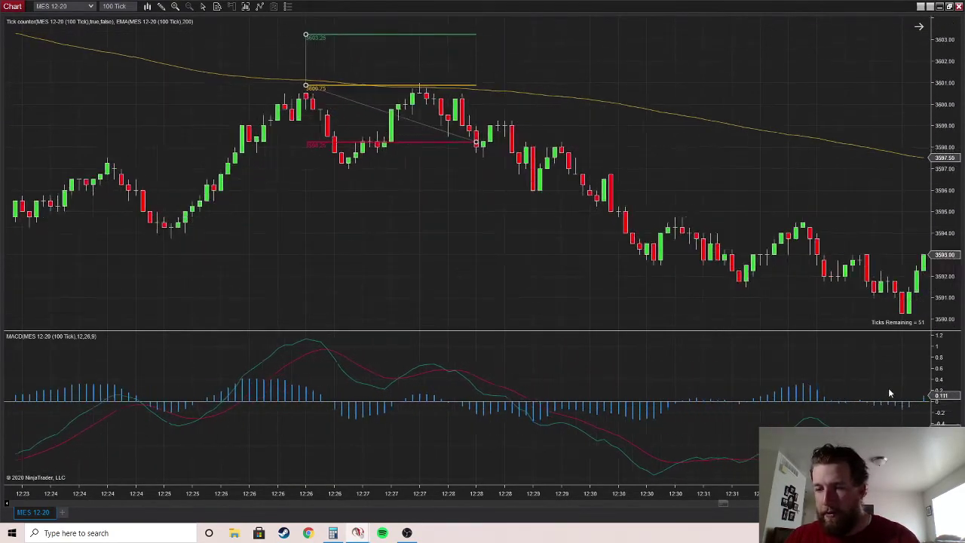
pyautogui.scroll(-5, 926, 377)
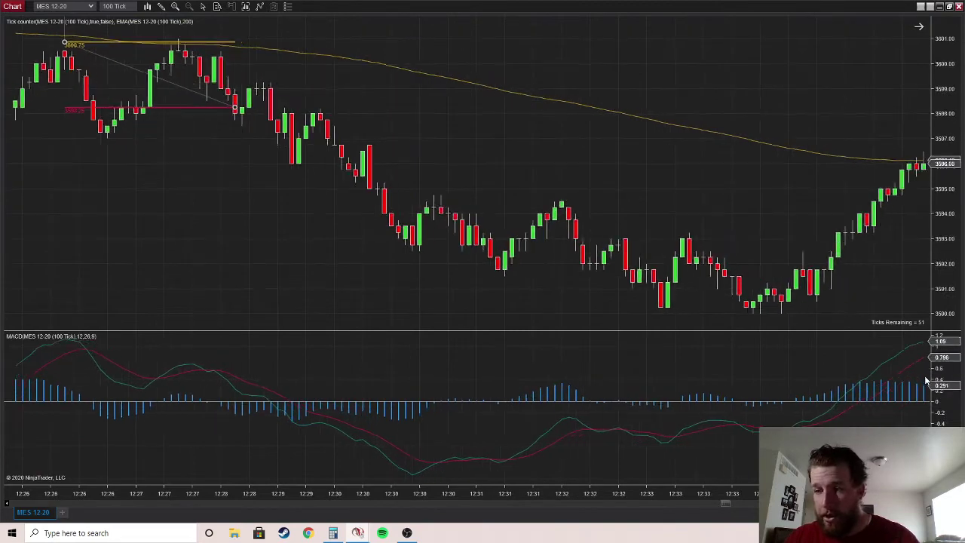
pyautogui.scroll(-1, 922, 372)
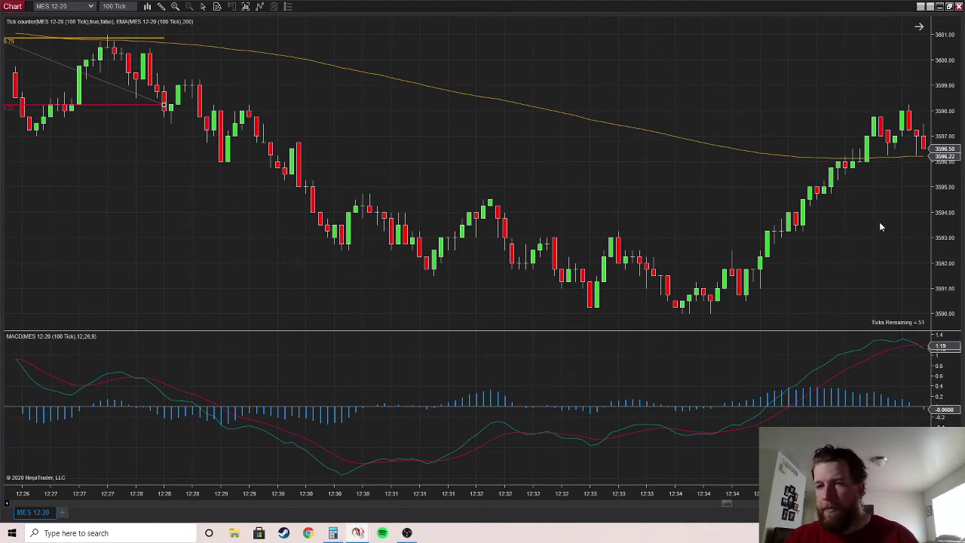
pyautogui.rightClick(781, 138)
pyautogui.click(770, 131)
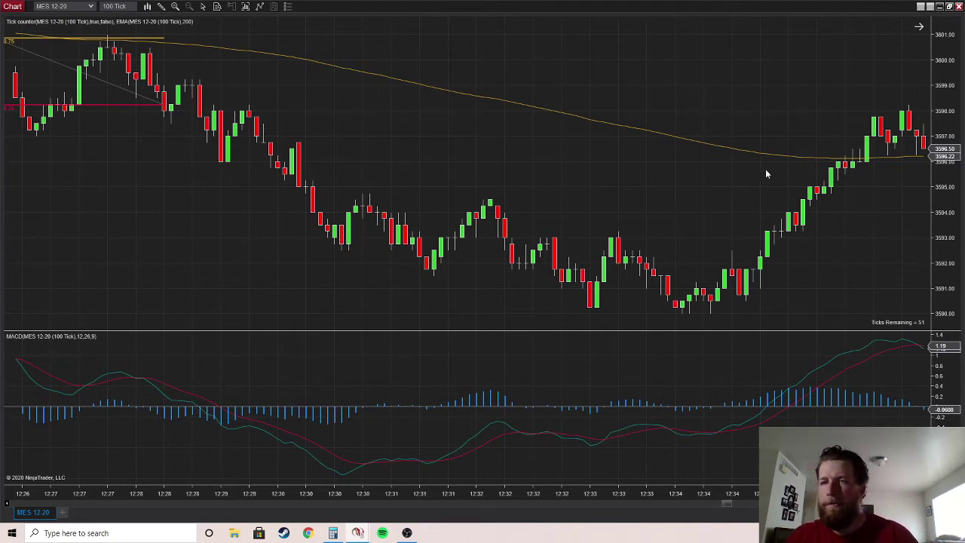
# Step: Place a Risk-Reward drawing with entry at 3598.50 and its stop below at 3595.50
pyautogui.rightClick(731, 170)
pyautogui.rightClick(716, 198)
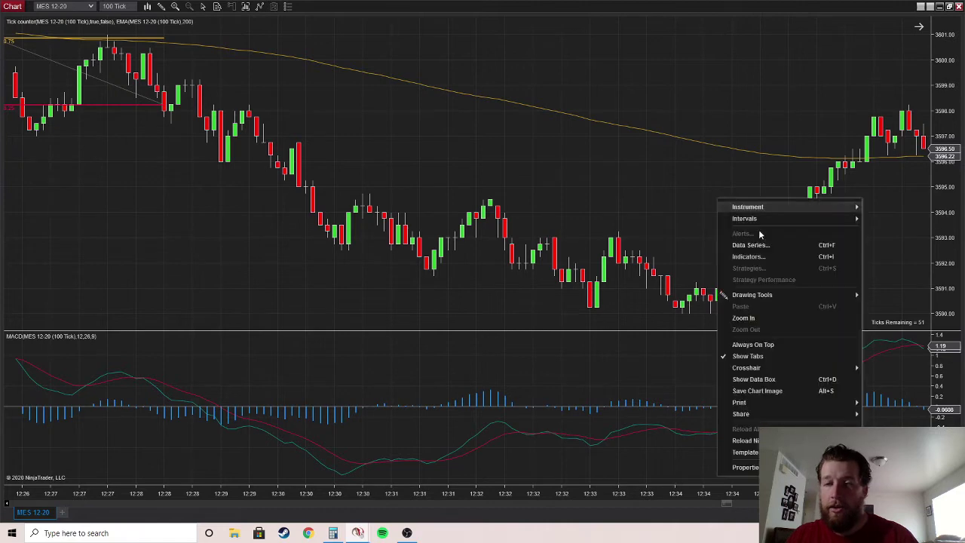
pyautogui.moveTo(751, 294)
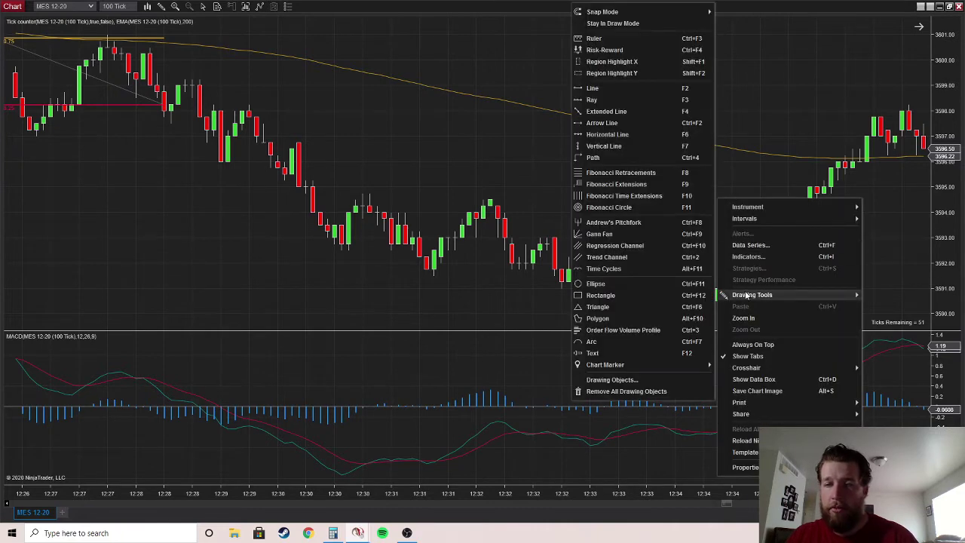
pyautogui.click(593, 51)
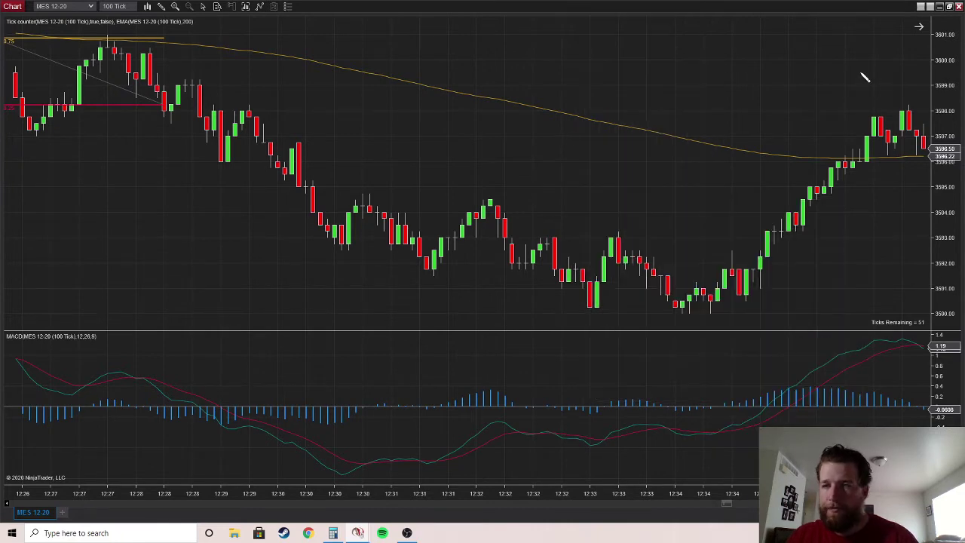
pyautogui.click(895, 95)
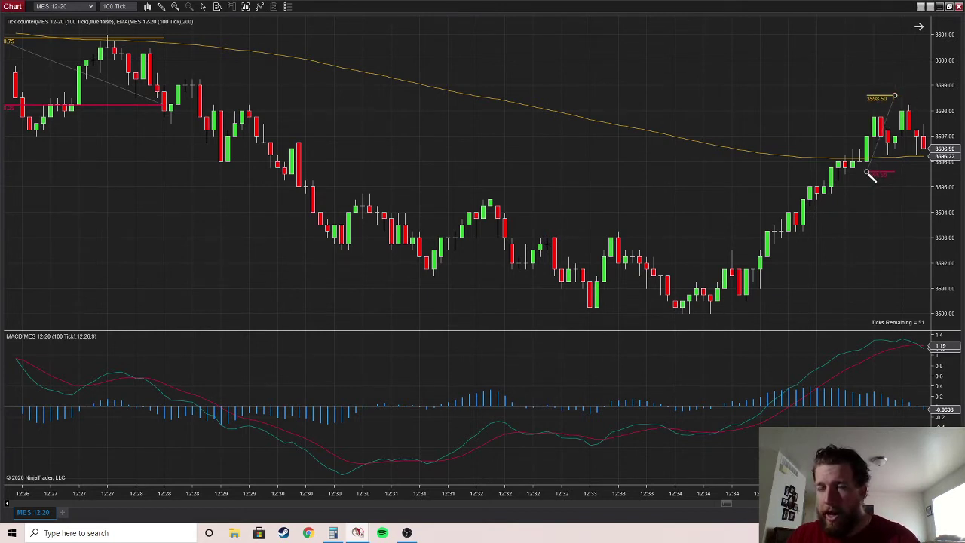
pyautogui.click(868, 174)
# Step: Change the drawing's Ratio to 3 and stretch its lines across later bars to 12:37
pyautogui.doubleClick(887, 175)
pyautogui.doubleClick(549, 249)
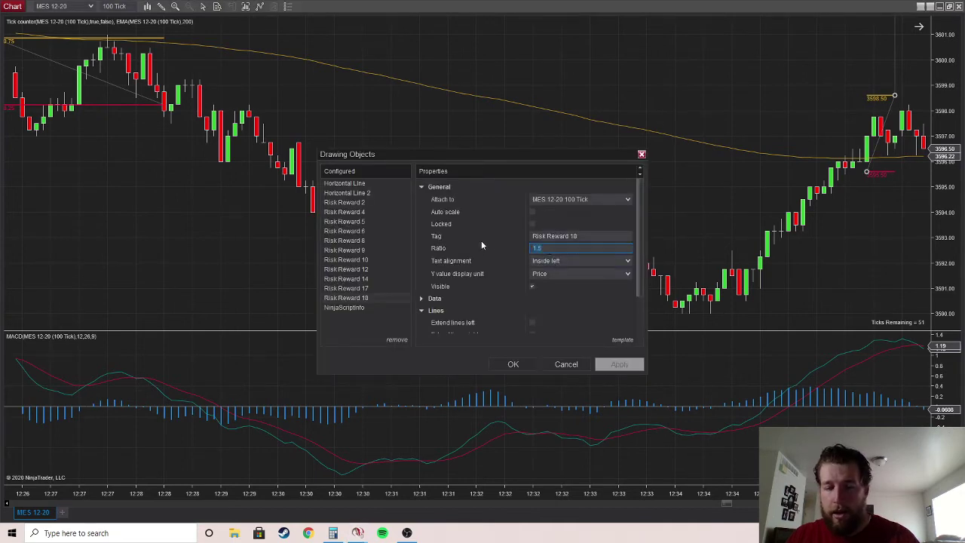
pyautogui.write('3')
pyautogui.press('Return')
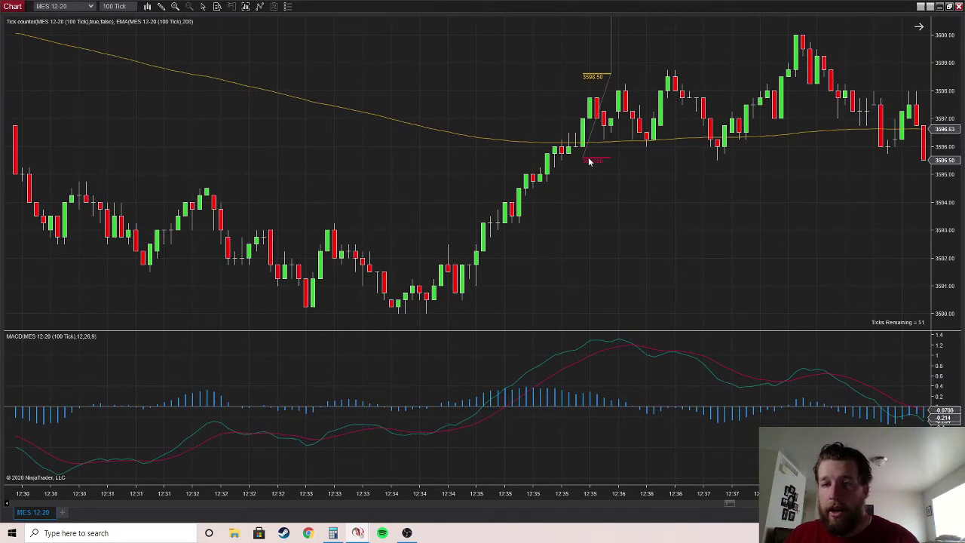
pyautogui.moveTo(585, 162)
pyautogui.mouseDown()
pyautogui.moveTo(767, 158)
pyautogui.moveTo(718, 160)
pyautogui.mouseUp()
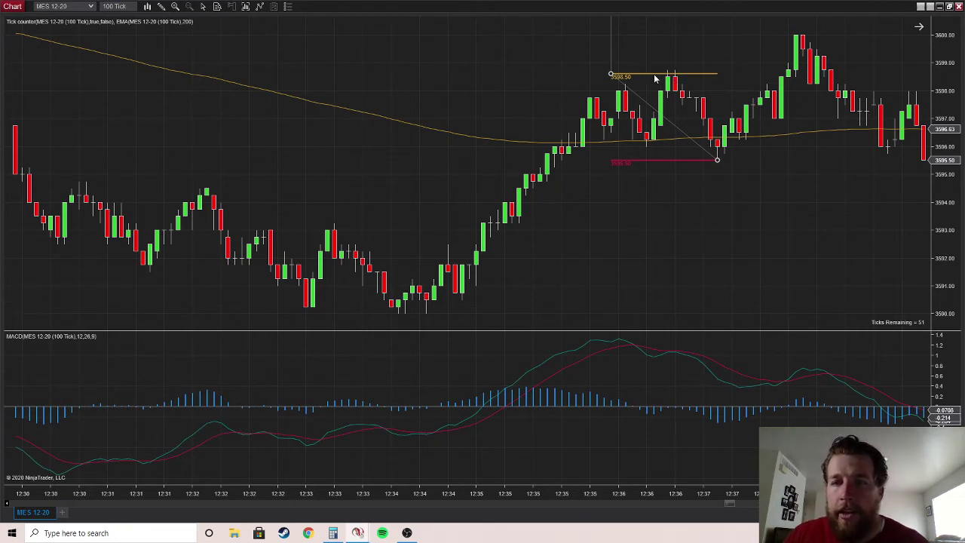
# Step: Subtract 30 from the Calculator's 15.25 tally to reach -14.75, then minimize Calculator
pyautogui.click(332, 533)
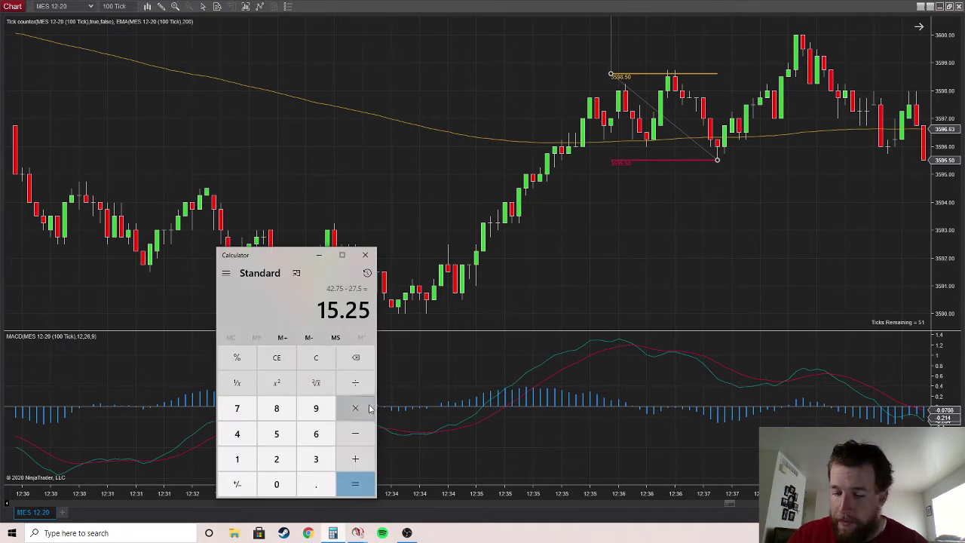
pyautogui.press('-')
pyautogui.write('30')
pyautogui.press('Return')
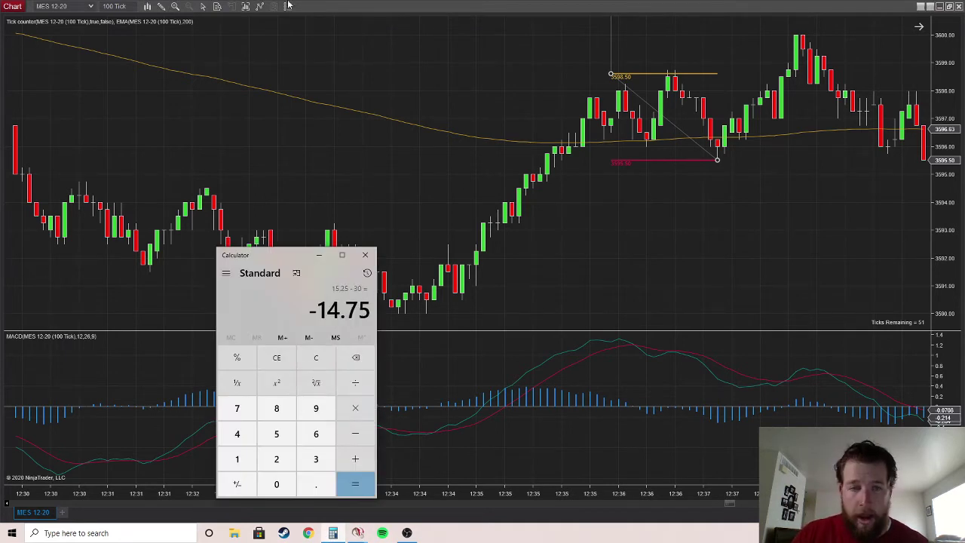
pyautogui.click(319, 255)
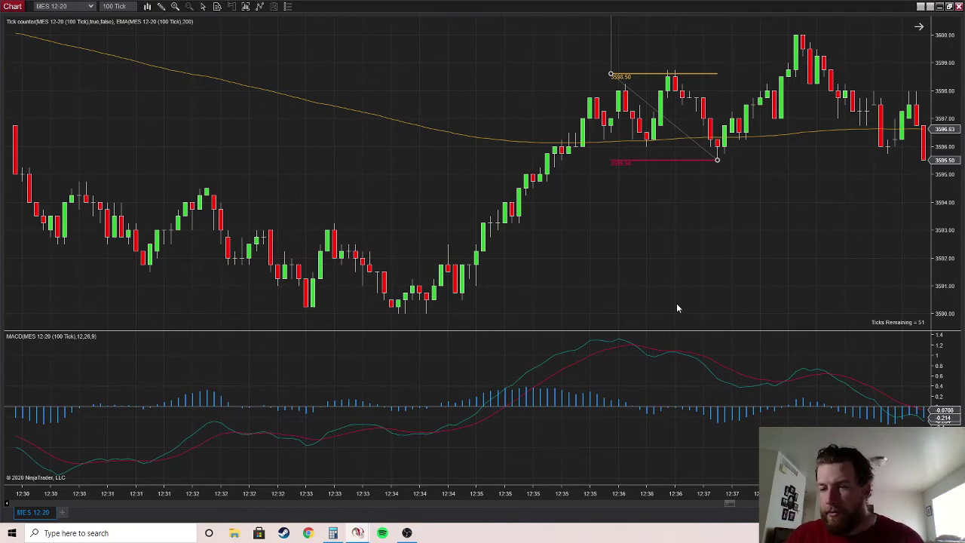
# Step: Replay the chart forward from about 12:31 to 13:22, past the drop below the 200 EMA
pyautogui.scroll(-6, 676, 308)
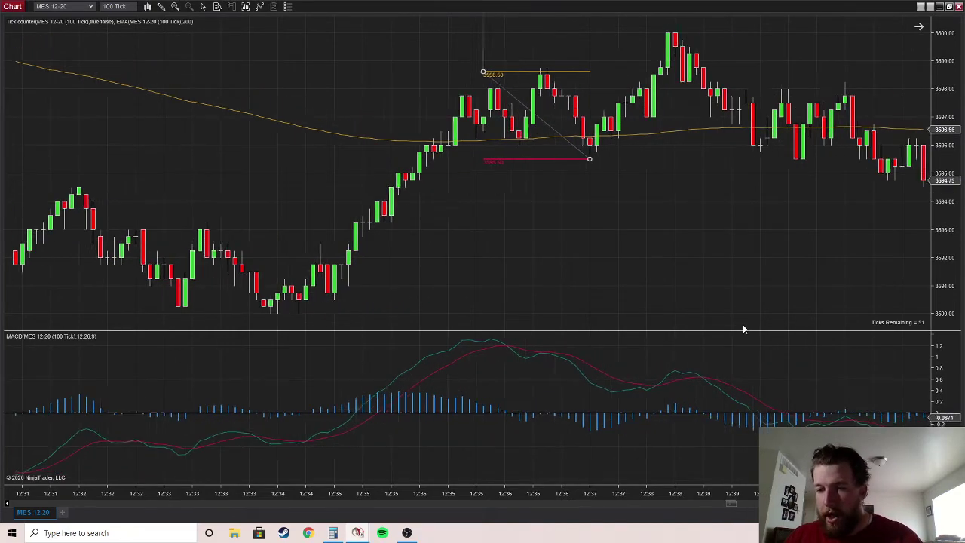
pyautogui.scroll(-14, 743, 329)
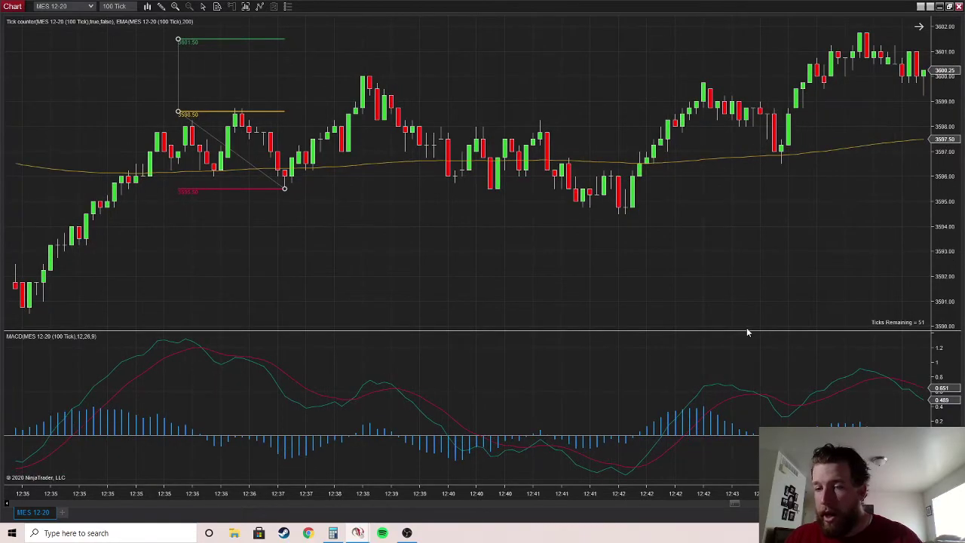
pyautogui.scroll(-15, 747, 332)
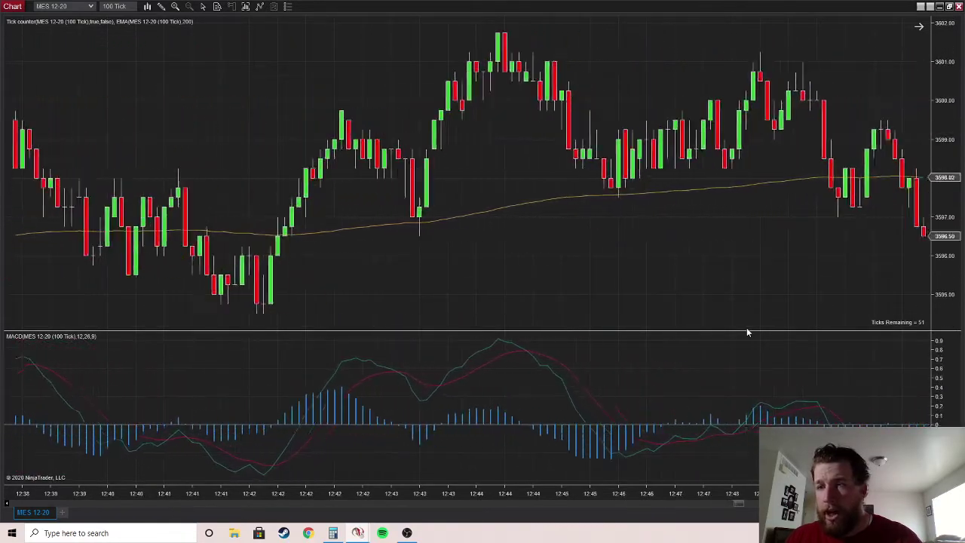
pyautogui.scroll(-15, 747, 332)
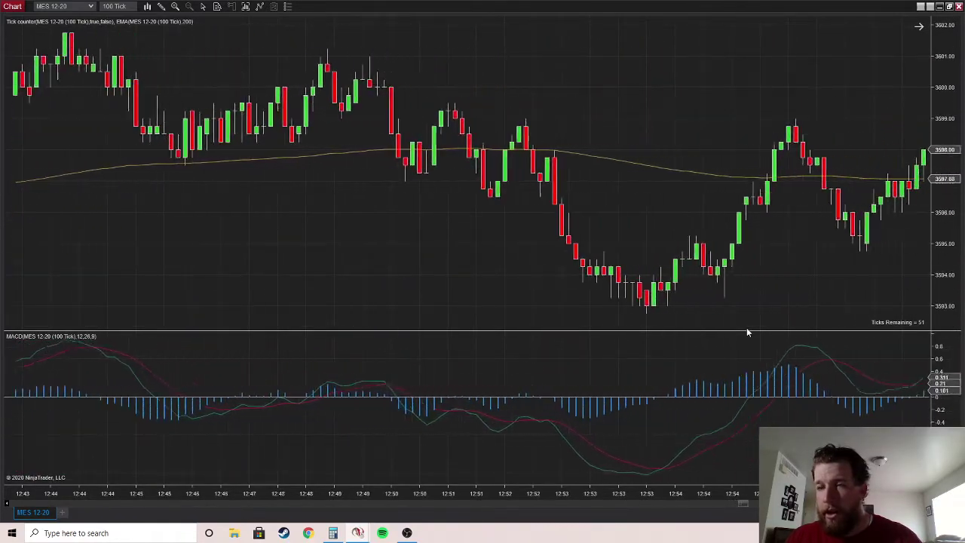
pyautogui.scroll(-15, 746, 332)
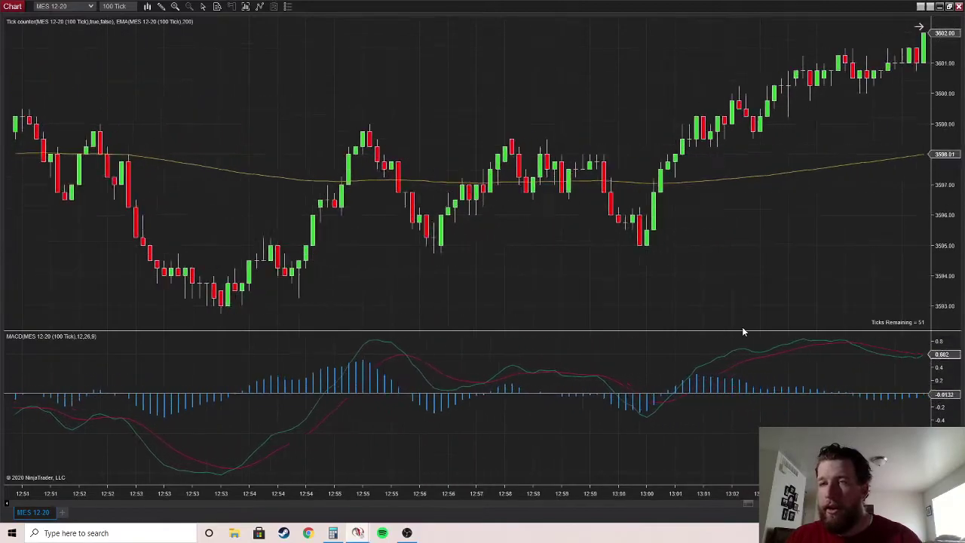
pyautogui.scroll(-5, 743, 331)
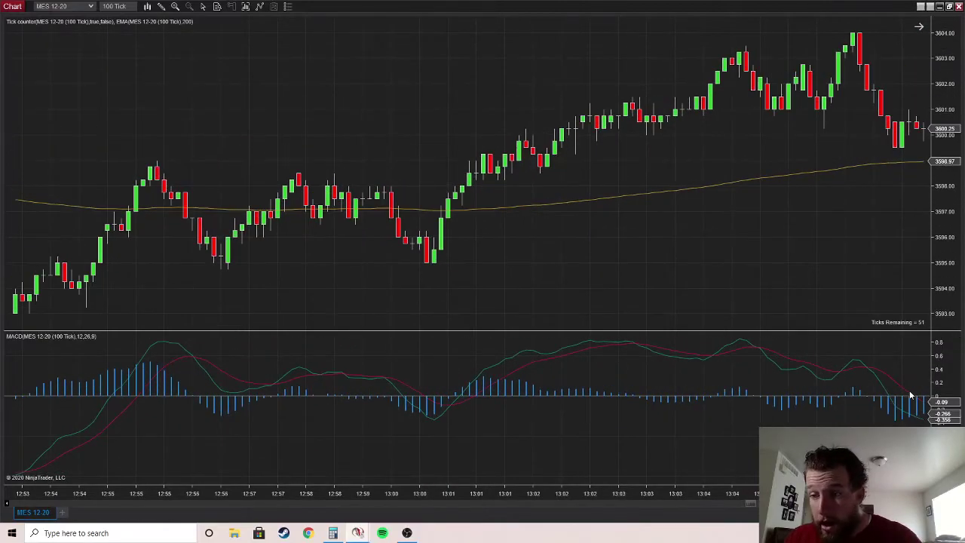
pyautogui.scroll(-5, 911, 395)
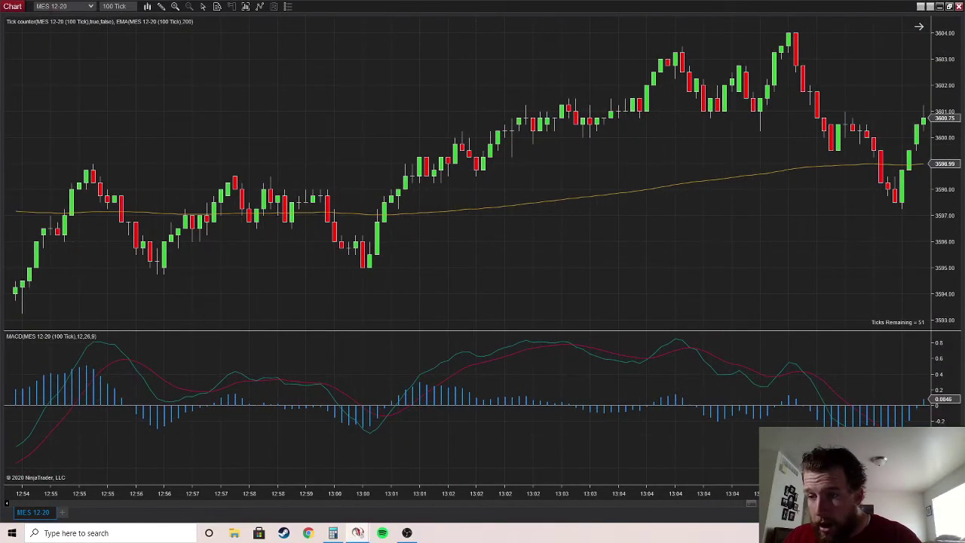
pyautogui.scroll(-5, 911, 395)
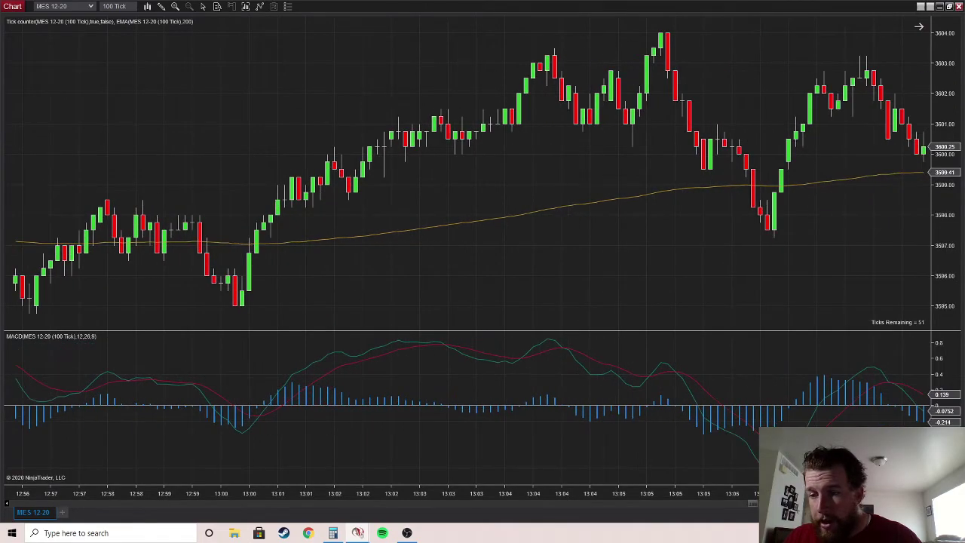
pyautogui.scroll(-10, 879, 396)
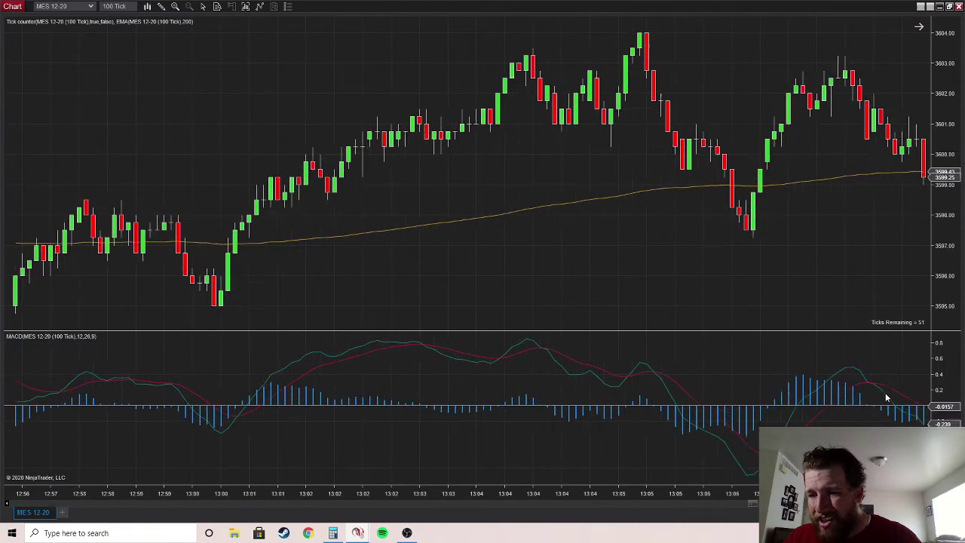
pyautogui.scroll(-15, 886, 397)
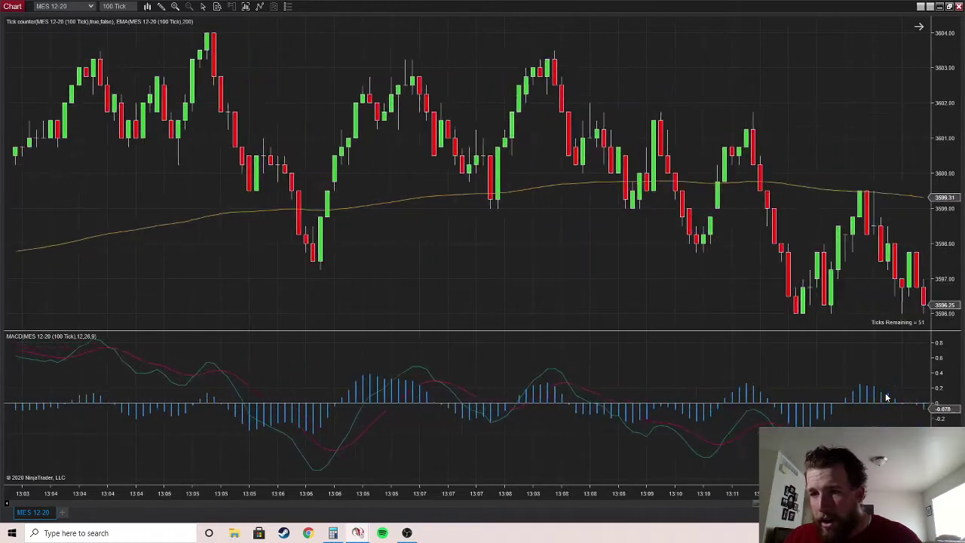
pyautogui.scroll(-15, 885, 398)
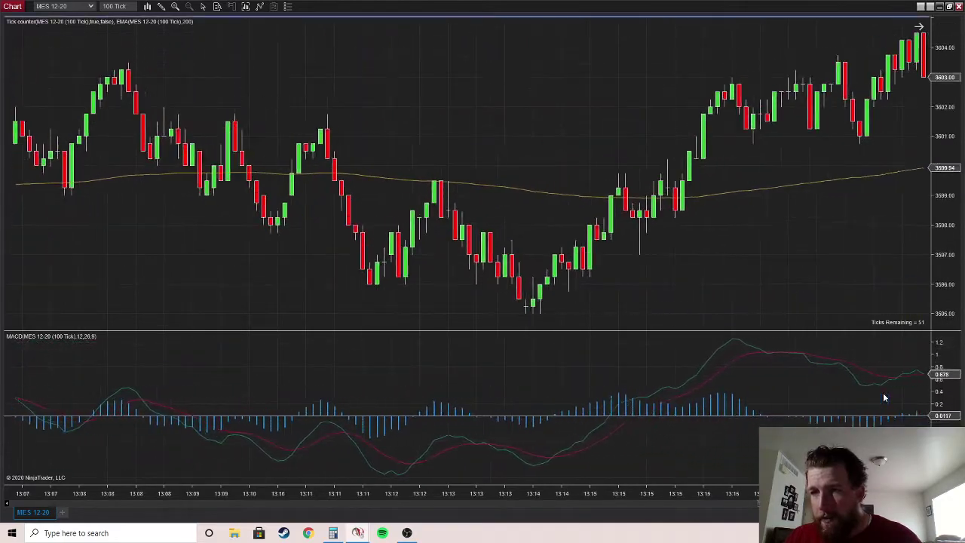
pyautogui.scroll(-10, 883, 392)
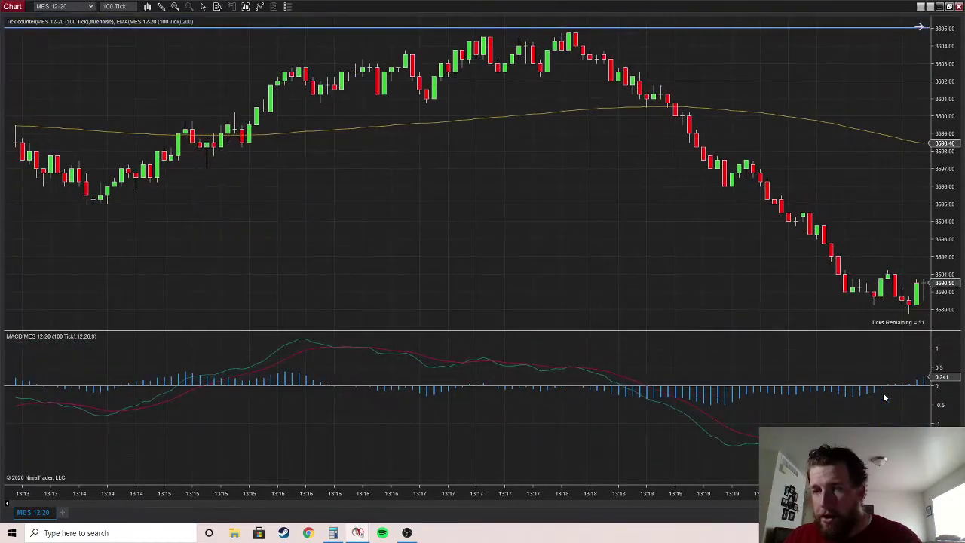
pyautogui.scroll(-12, 890, 427)
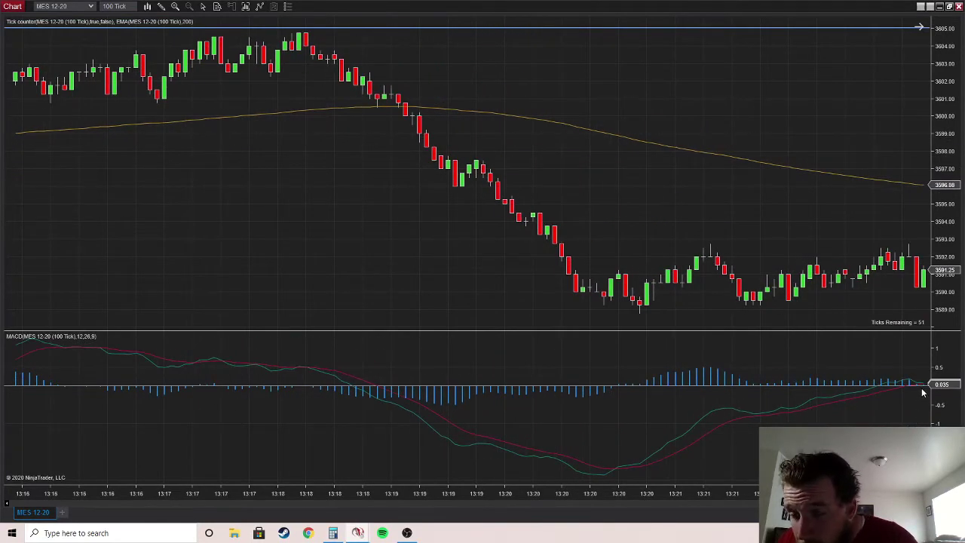
pyautogui.scroll(-3, 920, 392)
pyautogui.scroll(-3, 922, 392)
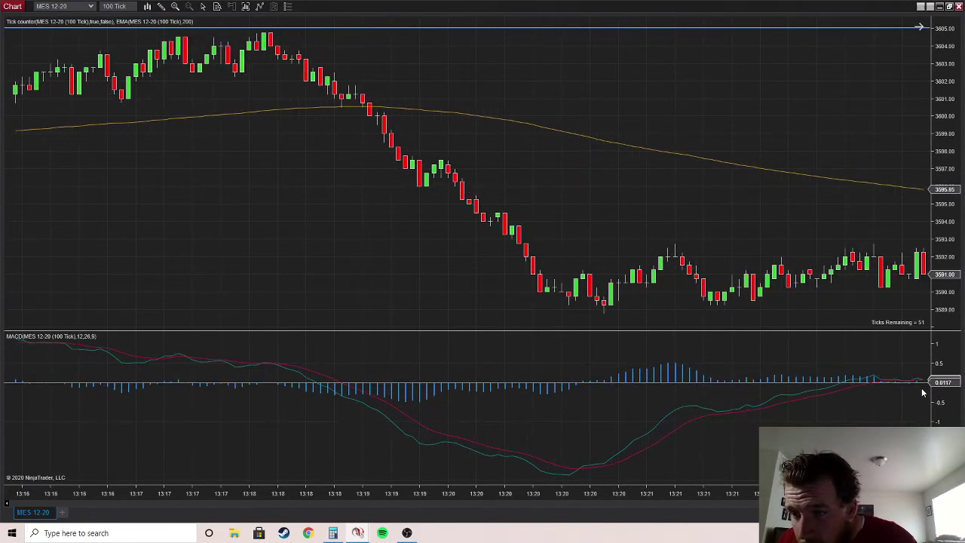
pyautogui.scroll(-4, 922, 388)
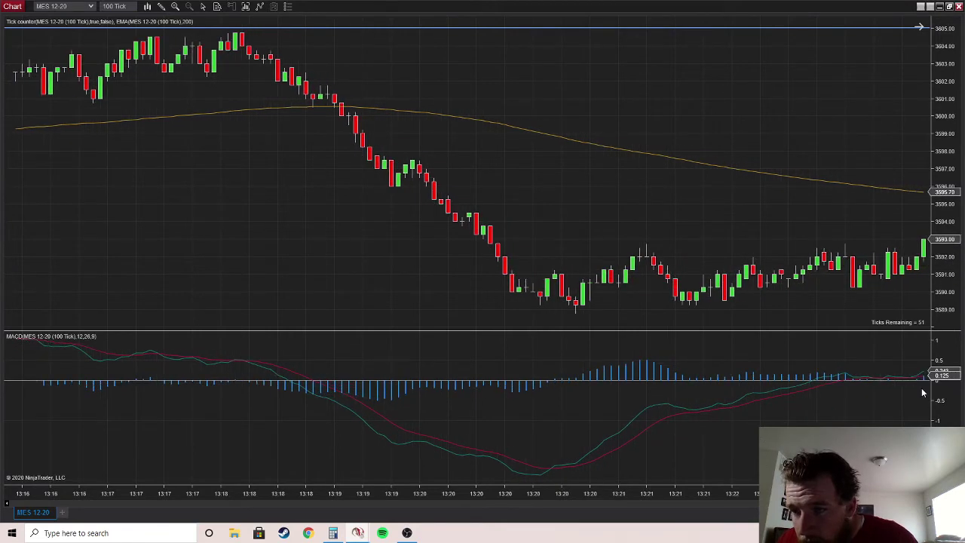
pyautogui.scroll(-4, 921, 388)
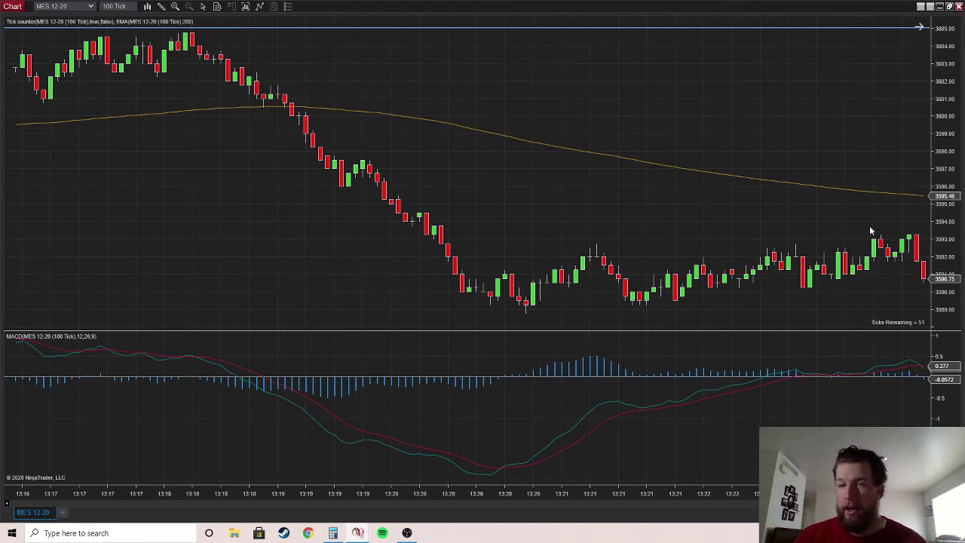
# Step: Draw a Risk-Reward marker anchored at the last candle's high with its stop below
pyautogui.rightClick(857, 204)
pyautogui.click(853, 204)
pyautogui.rightClick(854, 205)
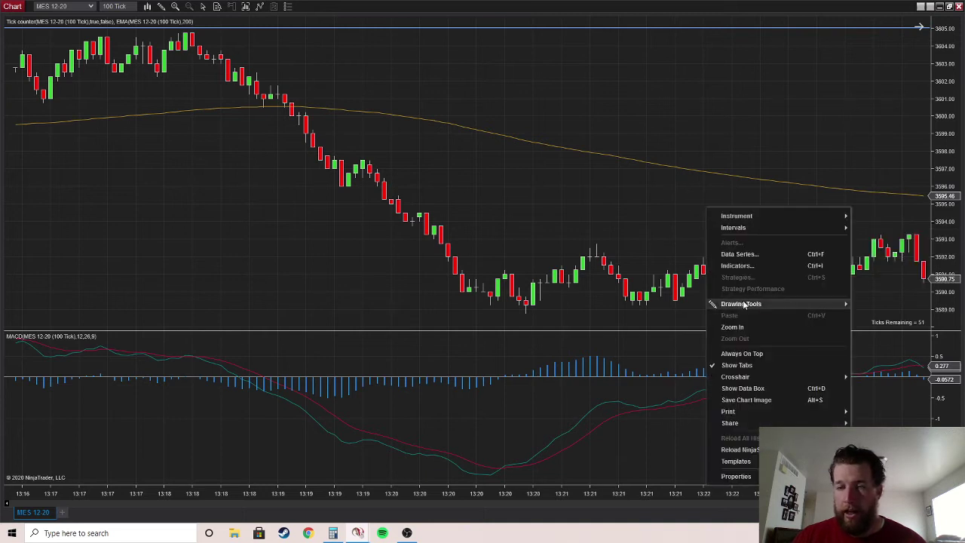
pyautogui.moveTo(743, 304)
pyautogui.click(625, 58)
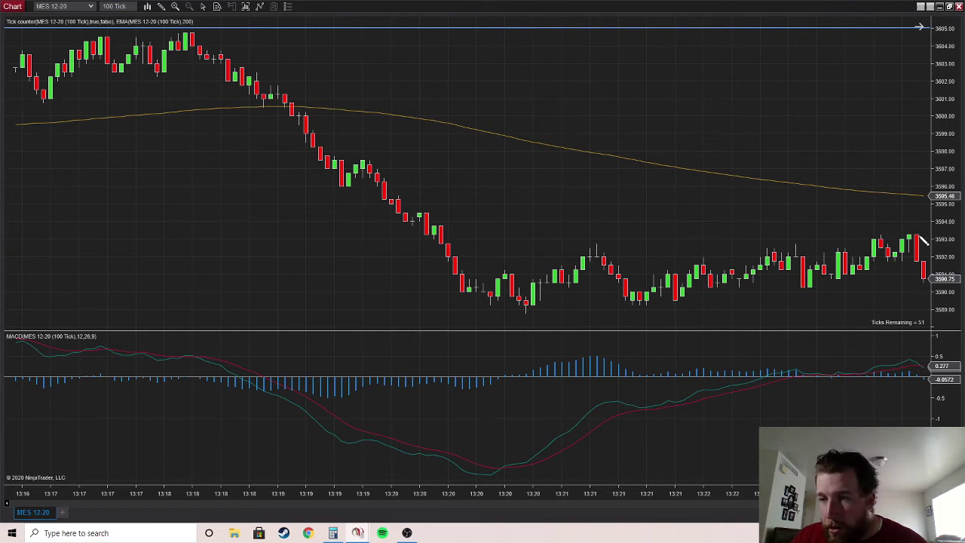
pyautogui.click(916, 236)
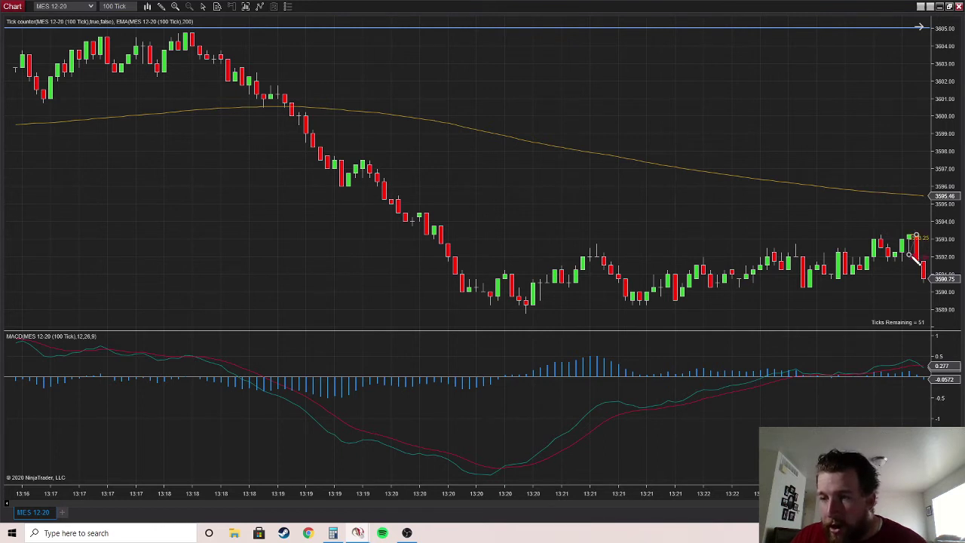
pyautogui.click(897, 295)
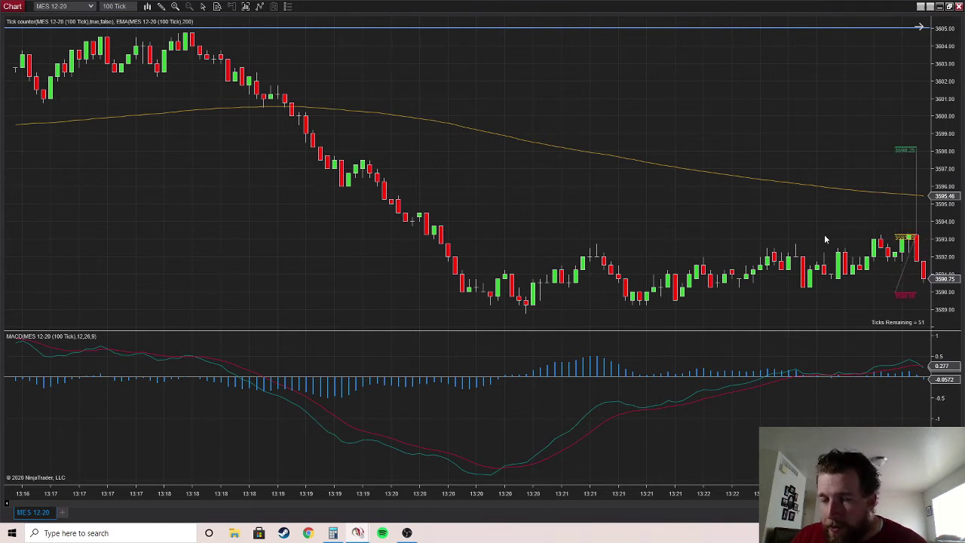
# Step: Confirm the drawing's 1.5 Ratio, then delete it once the trade has stopped out
pyautogui.doubleClick(905, 296)
pyautogui.click(539, 248)
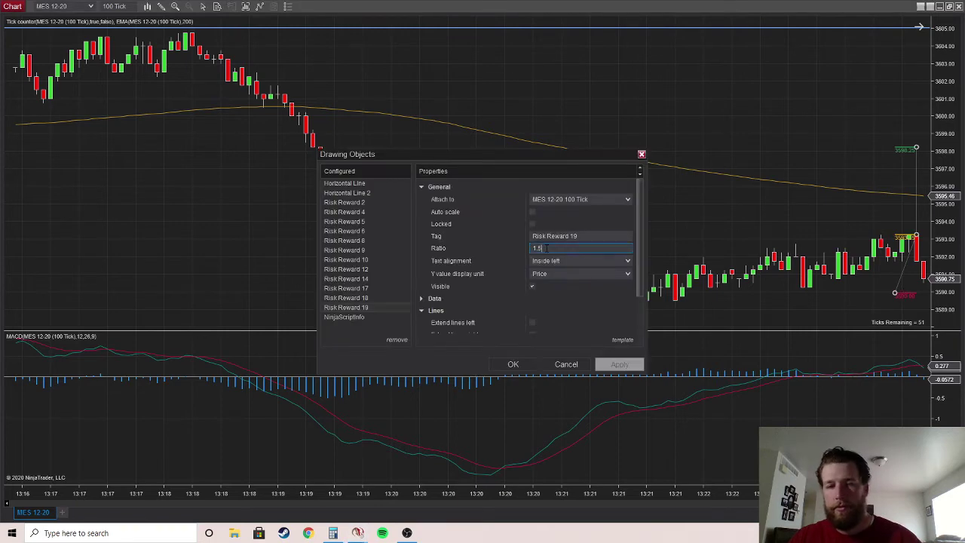
pyautogui.press('Return')
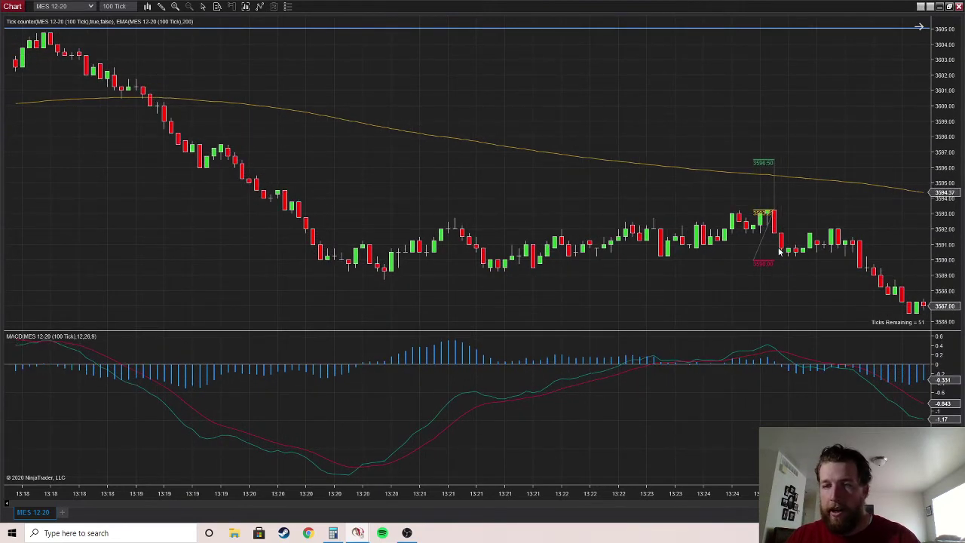
pyautogui.click(753, 260)
pyautogui.press('Delete')
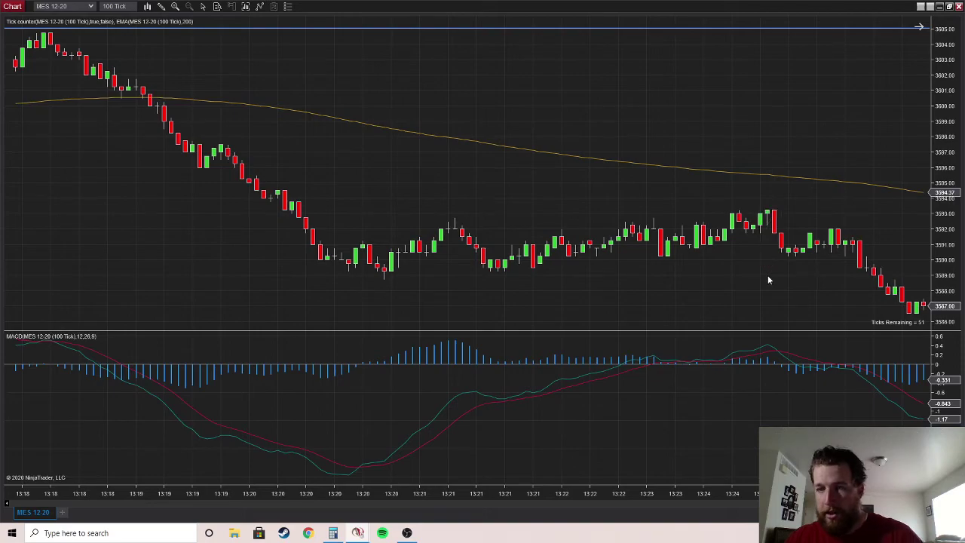
# Step: Advance the replay and draw a Risk-Reward with entry near 3588.25 and stop at 3585.50
pyautogui.scroll(-10, 880, 334)
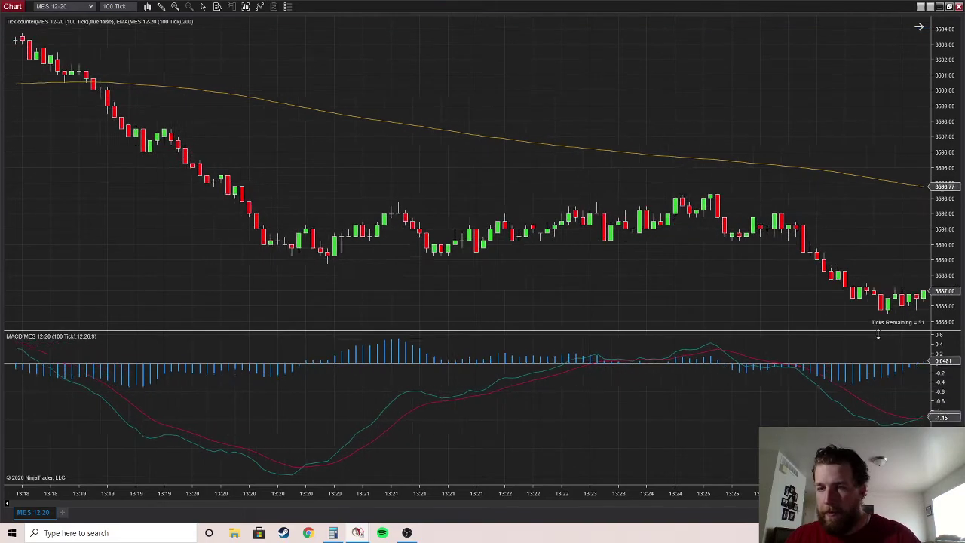
pyautogui.scroll(-8, 880, 338)
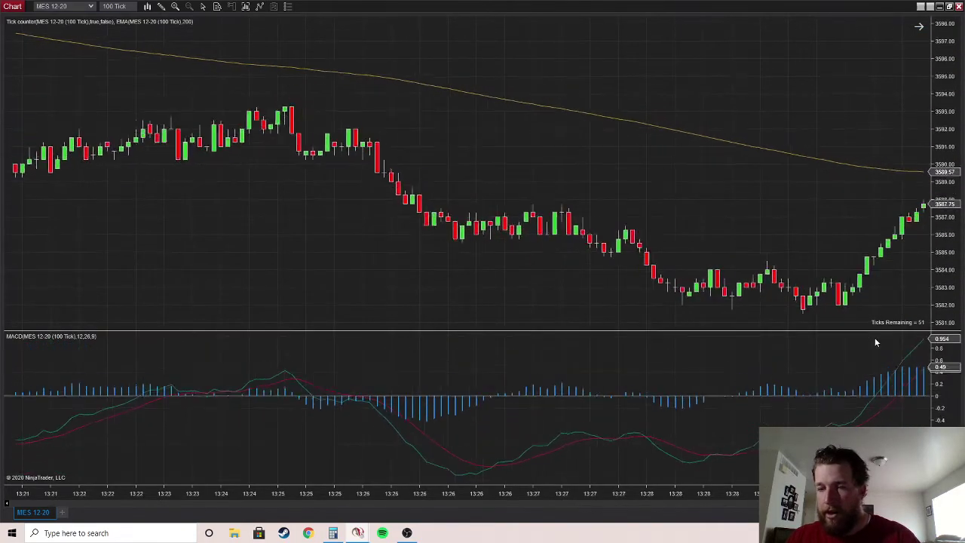
pyautogui.scroll(-1, 879, 358)
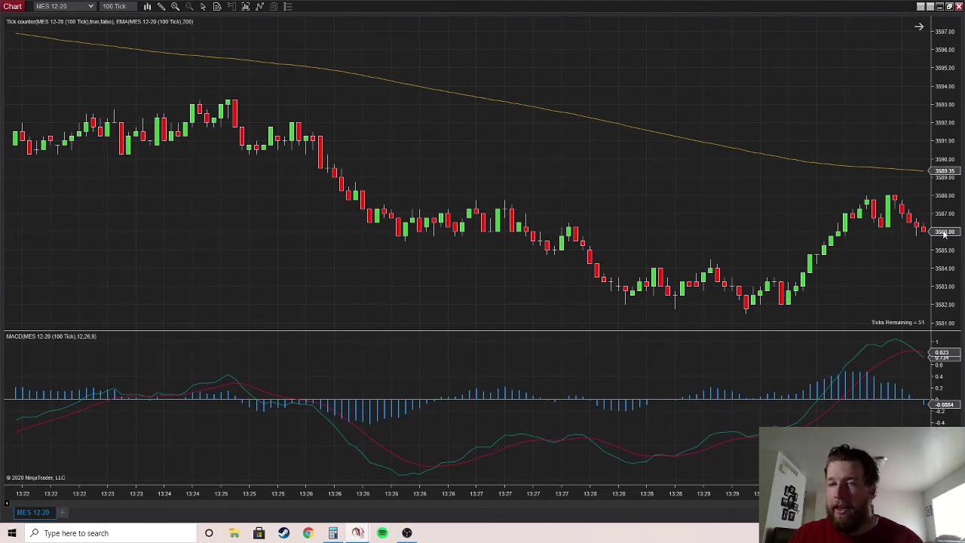
pyautogui.rightClick(677, 172)
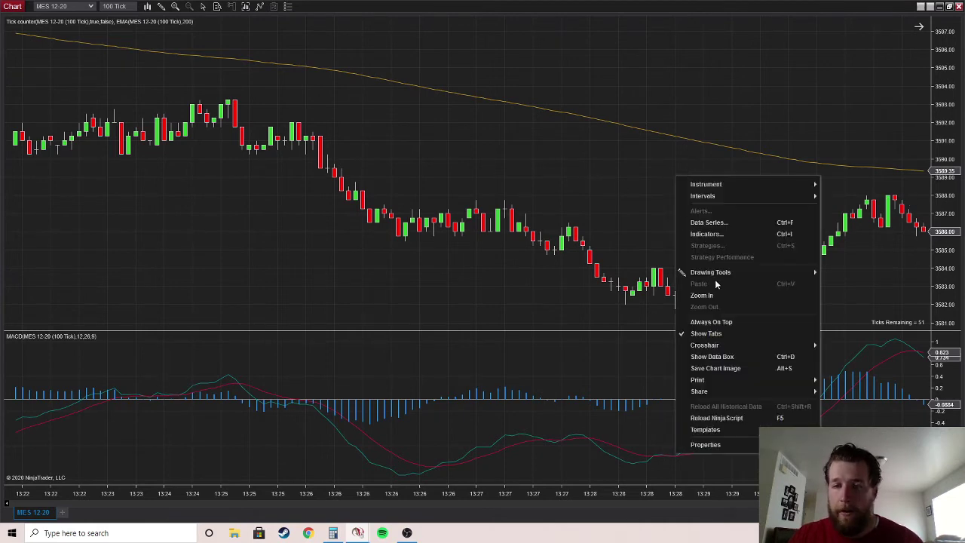
pyautogui.moveTo(710, 273)
pyautogui.click(563, 49)
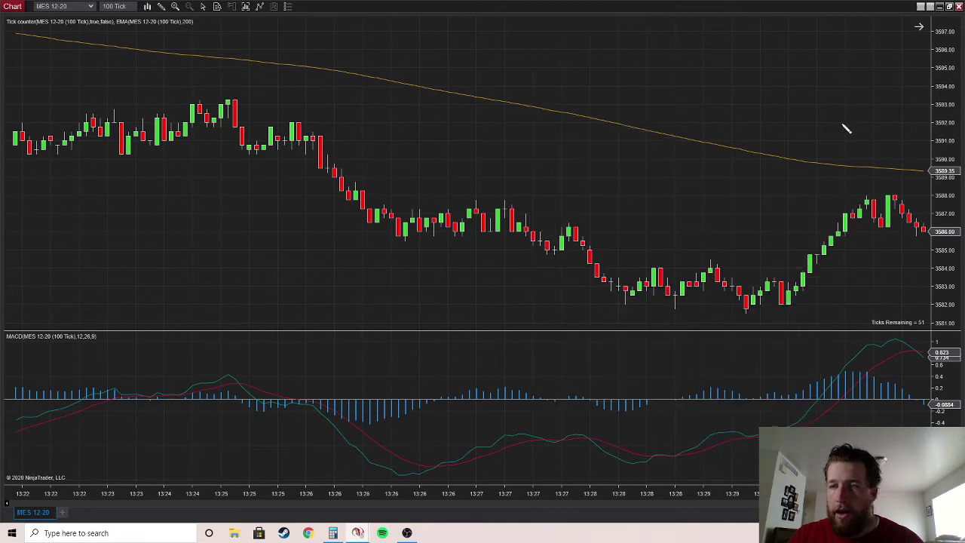
pyautogui.click(910, 191)
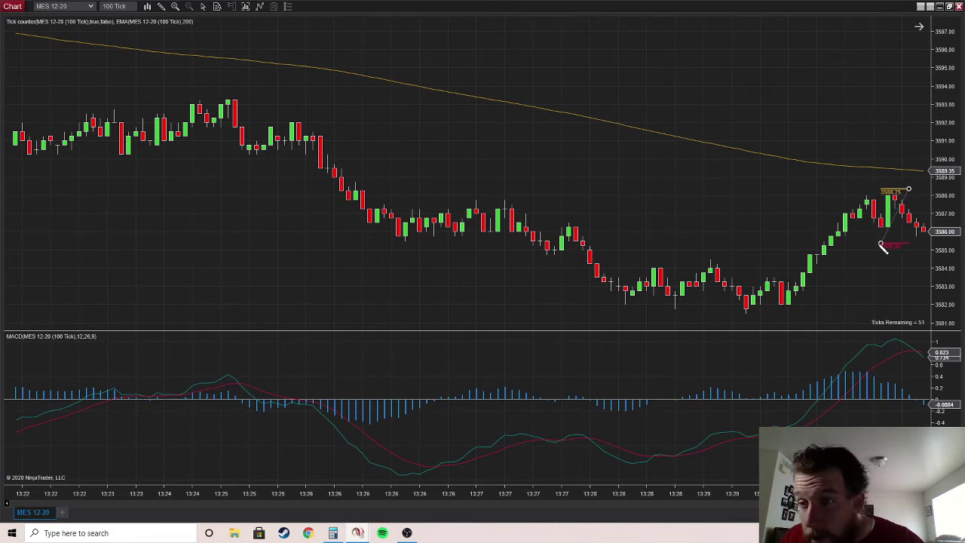
pyautogui.click(874, 242)
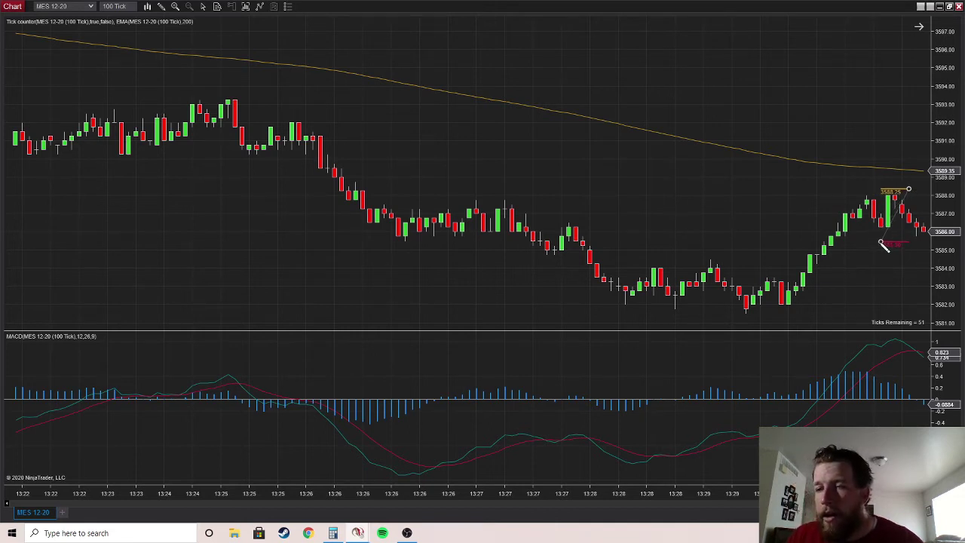
pyautogui.click(881, 244)
# Step: Set the drawing's Ratio to 1 so the target sits at 3591.00
pyautogui.doubleClick(896, 246)
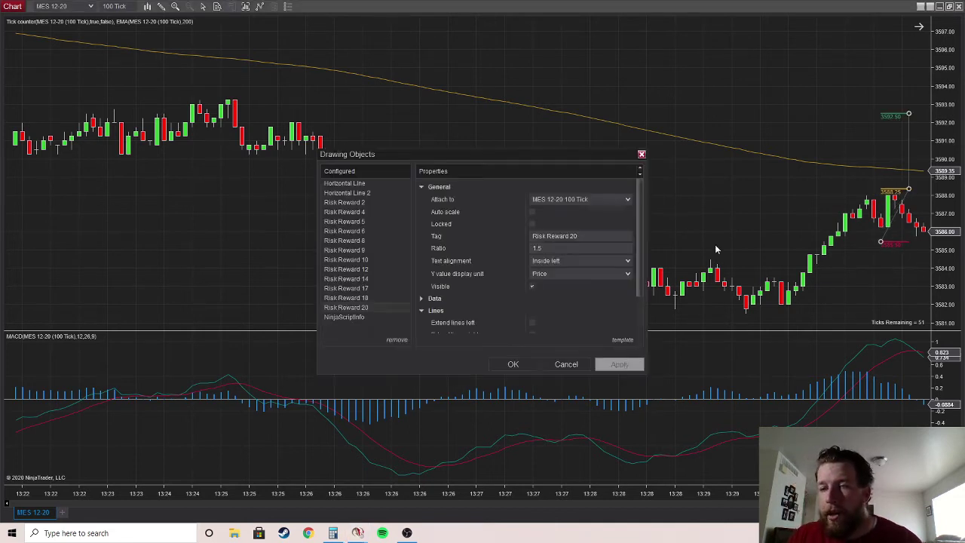
pyautogui.doubleClick(544, 250)
pyautogui.write('1')
pyautogui.press('Return')
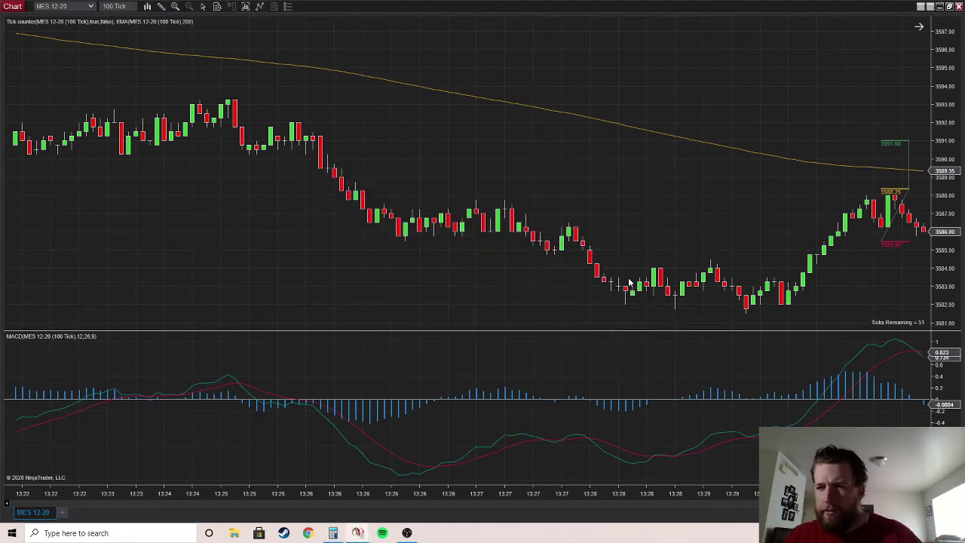
pyautogui.scroll(-10, 866, 285)
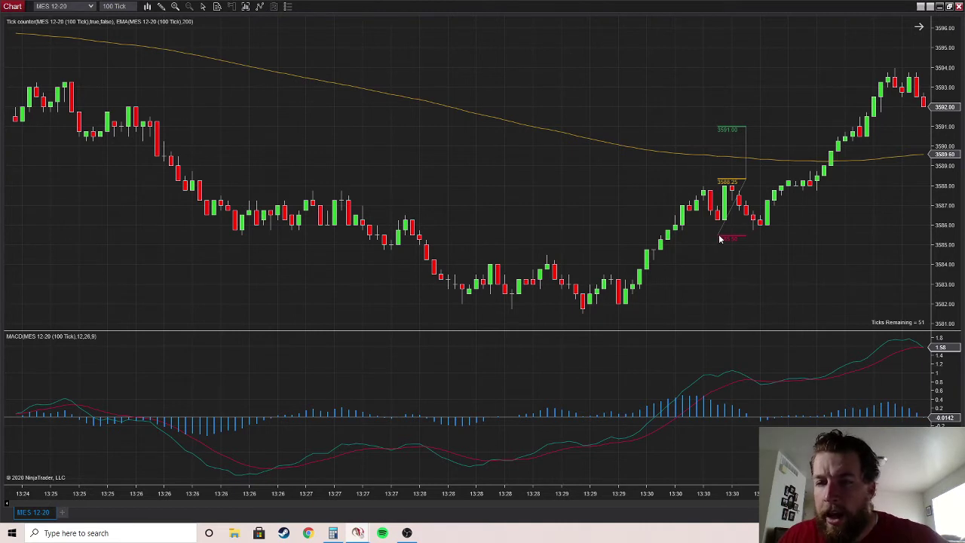
# Step: Drag the stop anchor right so the risk-reward lines reach the bar hitting 3591.00
pyautogui.moveTo(719, 239); pyautogui.dragTo(865, 237)
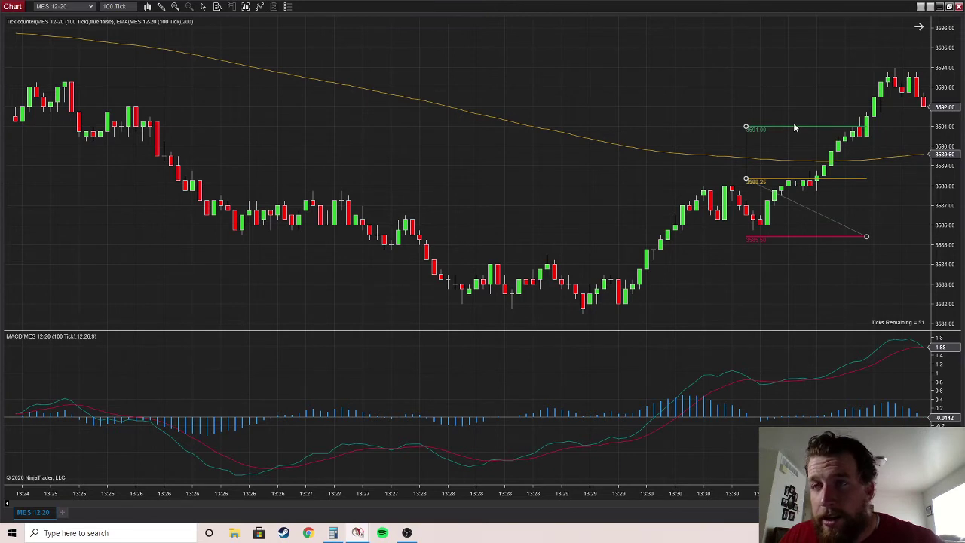
# Step: Add 28.75 to the -14.75 Calculator tally to get 14, then minimize Calculator
pyautogui.click(332, 534)
pyautogui.write('+ 28.')
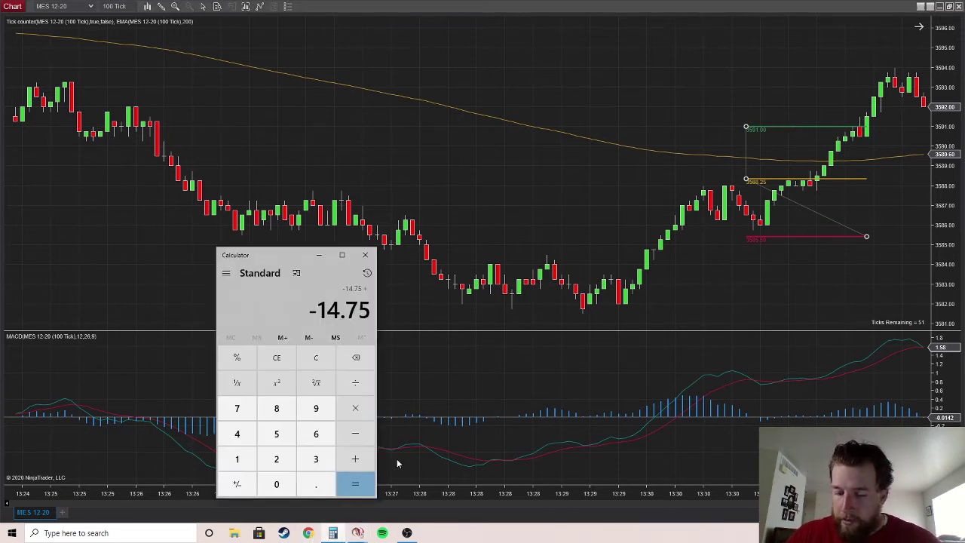
pyautogui.write('75')
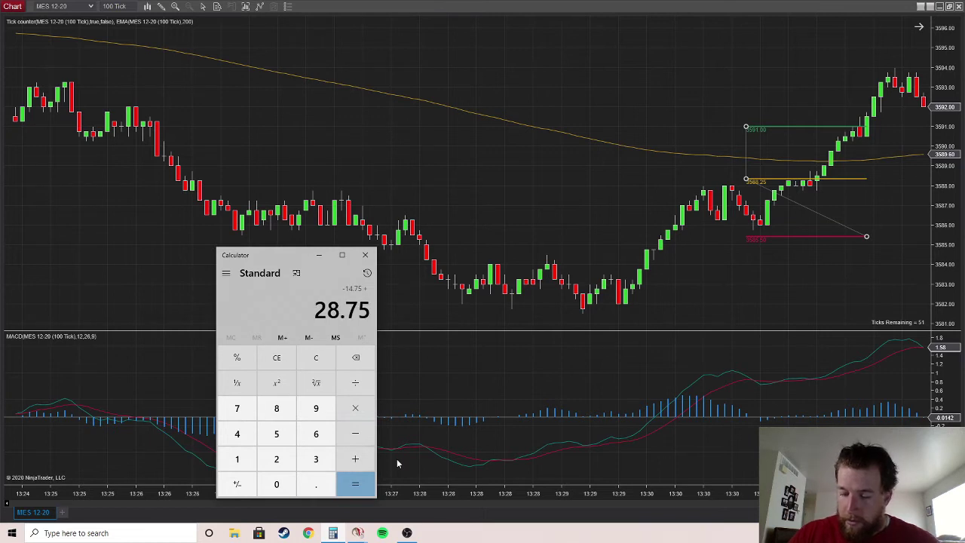
pyautogui.press('Return')
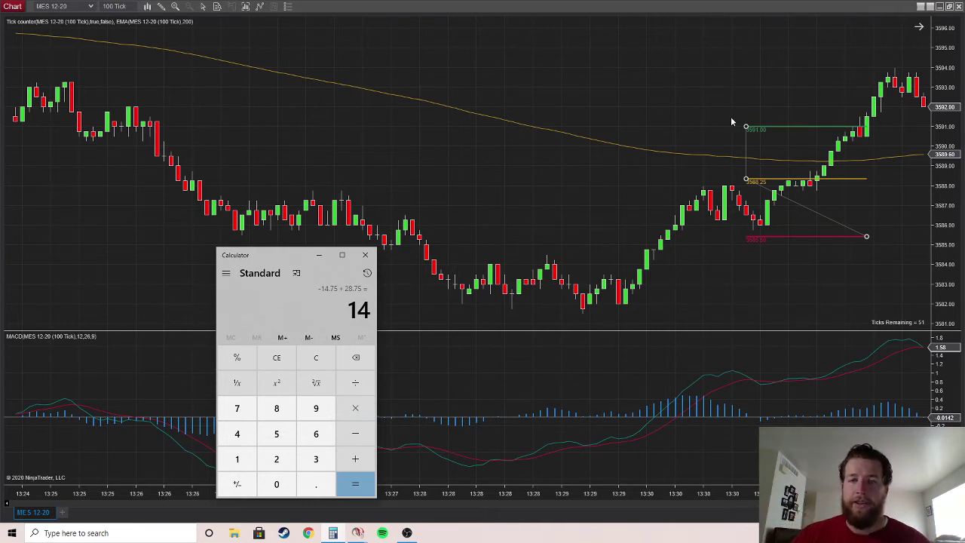
pyautogui.click(319, 254)
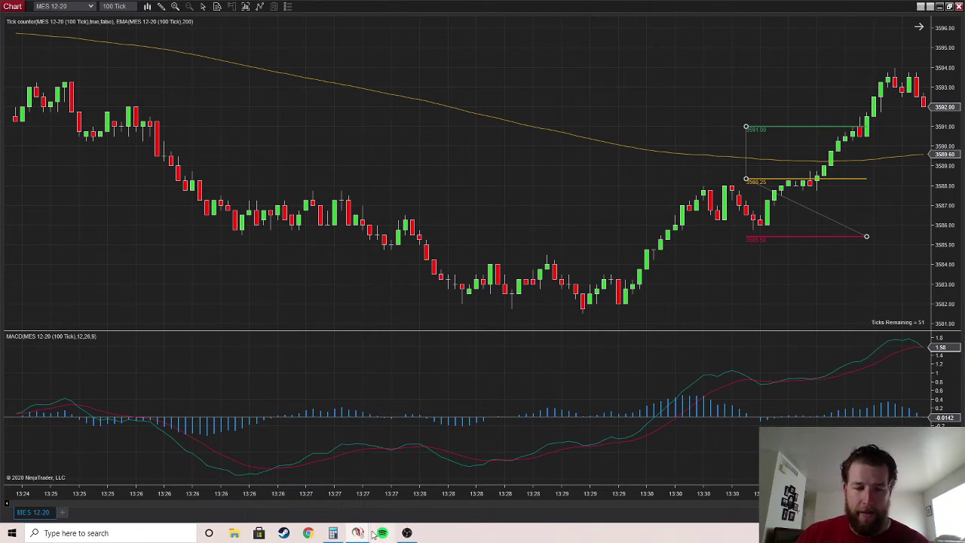
pyautogui.click(332, 533)
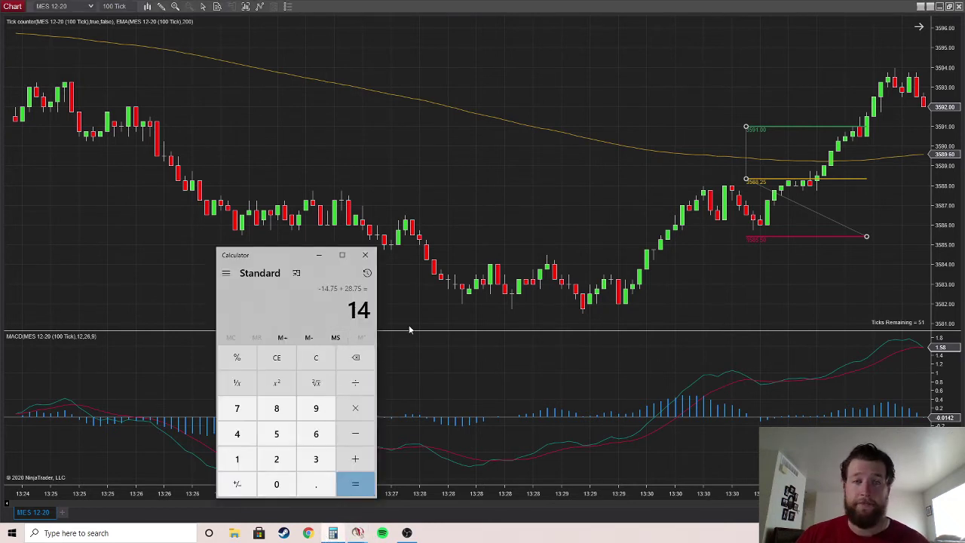
pyautogui.click(319, 255)
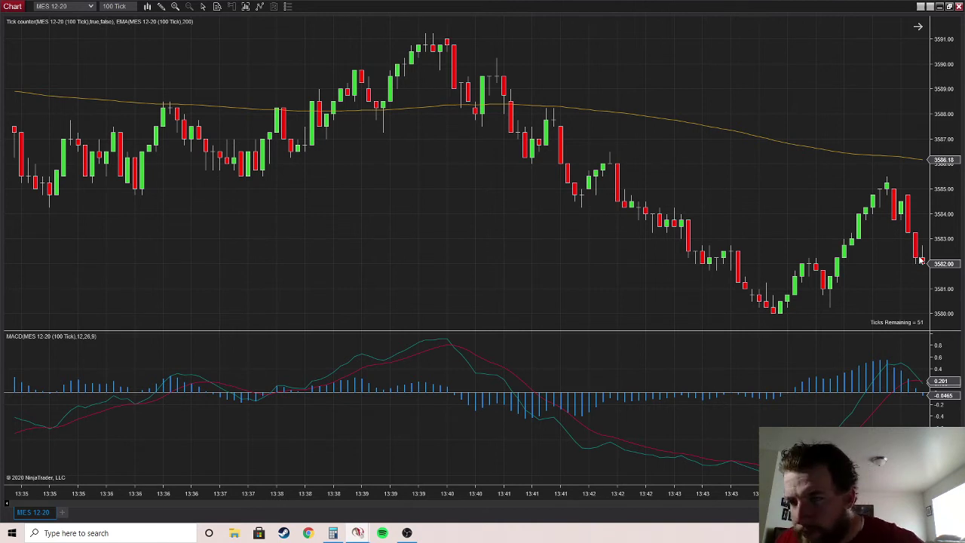
# Step: Draw a Risk-Reward trade from the entry down to its stop level
pyautogui.rightClick(782, 203)
pyautogui.rightClick(786, 195)
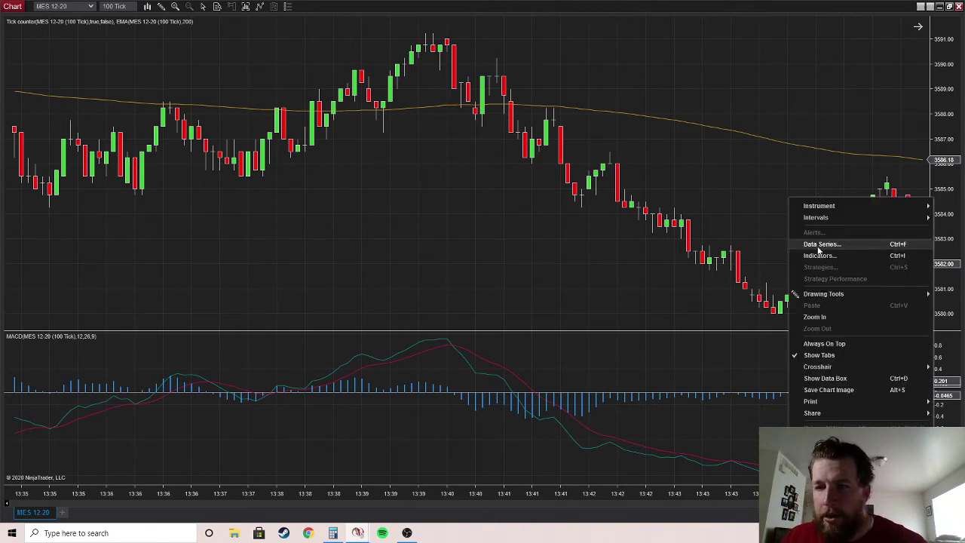
pyautogui.click(785, 185)
pyautogui.rightClick(770, 205)
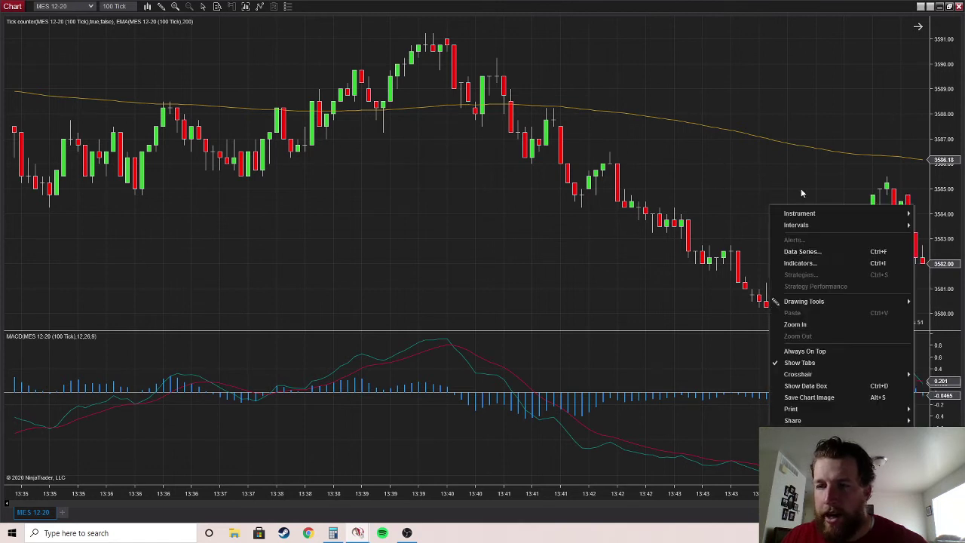
pyautogui.moveTo(797, 303)
pyautogui.click(679, 59)
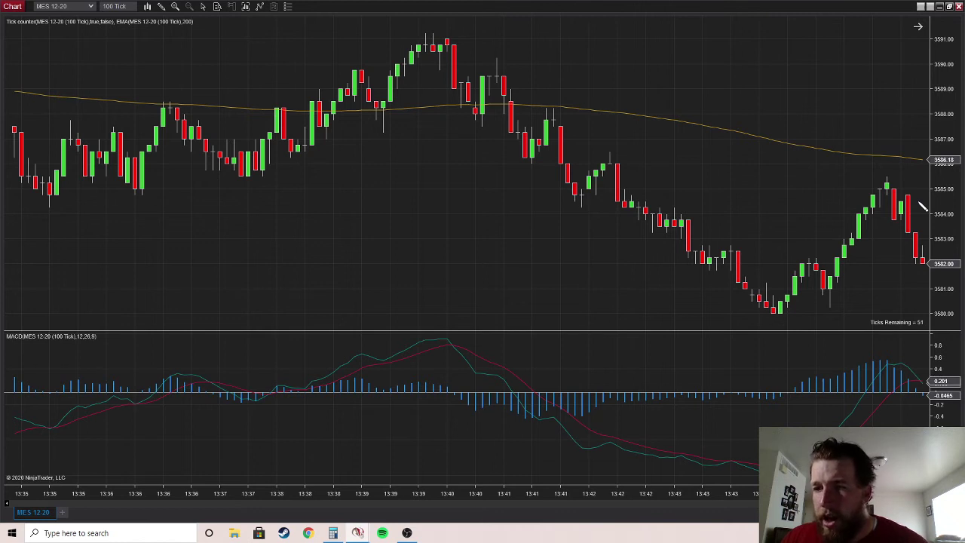
pyautogui.moveTo(915, 202); pyautogui.dragTo(894, 273)
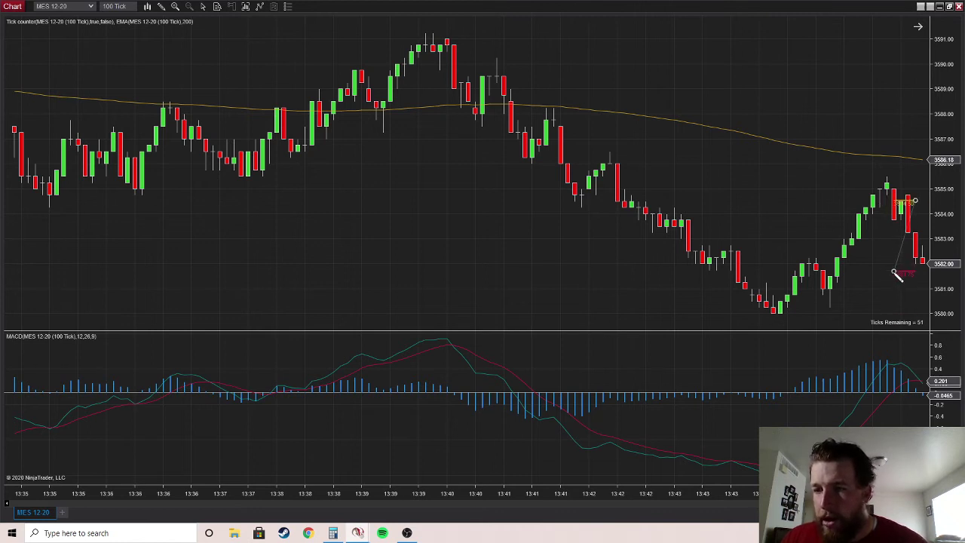
pyautogui.click(896, 273)
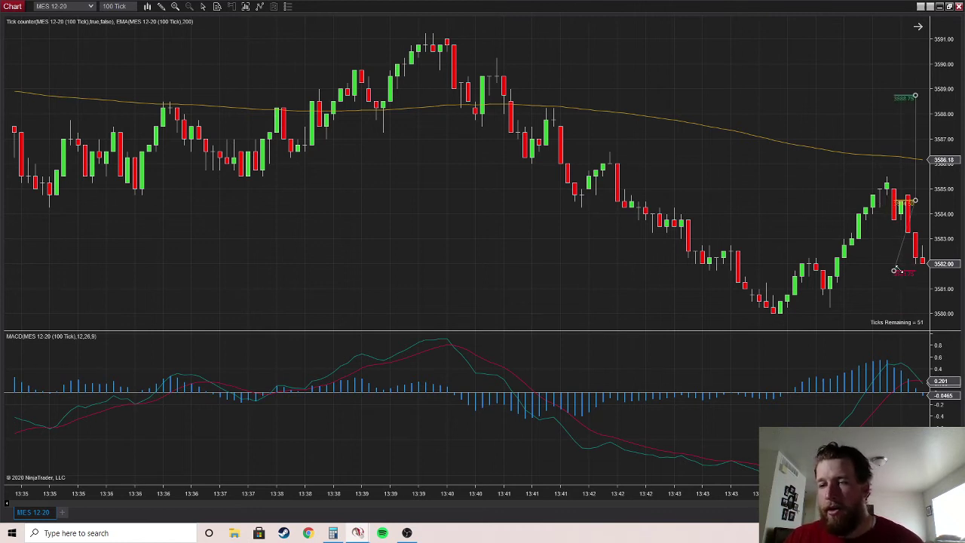
# Step: Set the drawing's Ratio to 1, then delete it after the trade plays out
pyautogui.doubleClick(899, 269)
pyautogui.click(538, 248)
pyautogui.write('1')
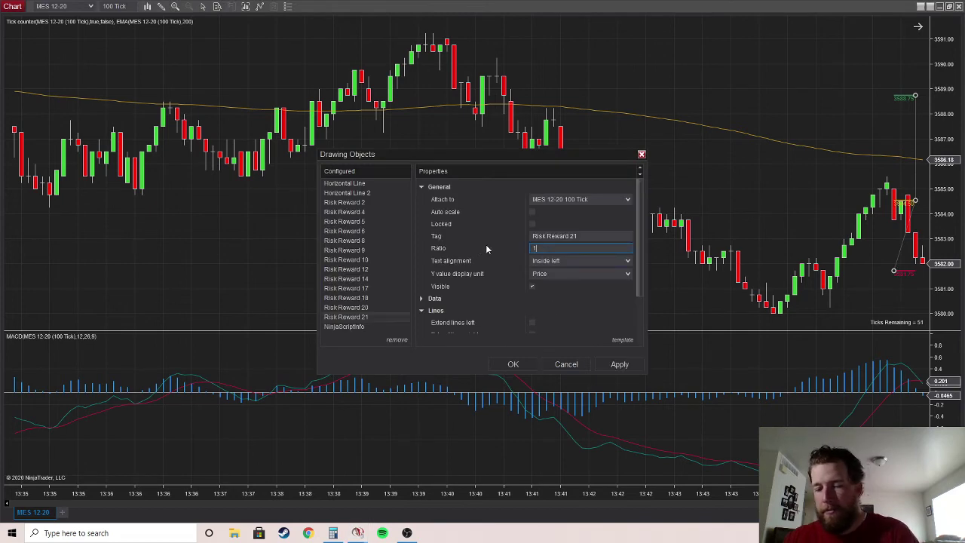
pyautogui.press('Return')
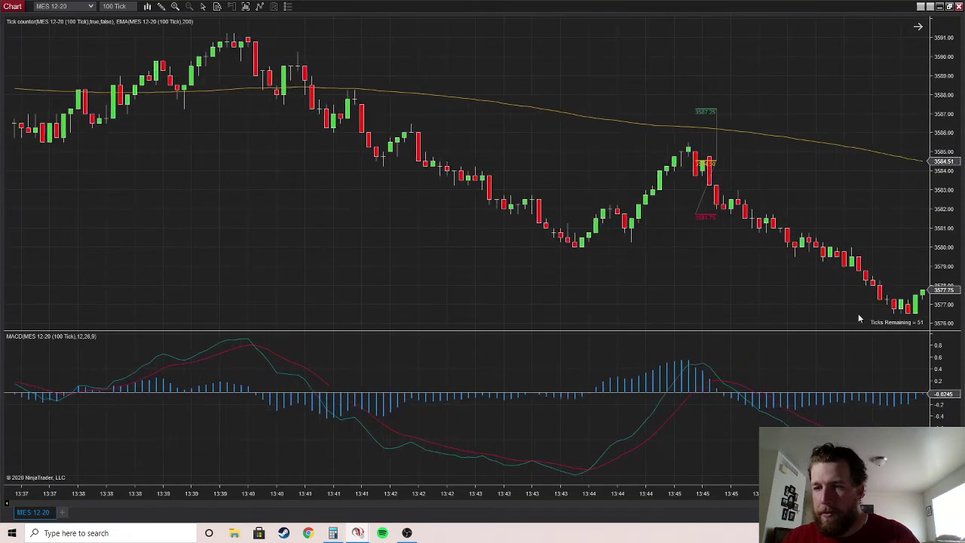
pyautogui.click(717, 112)
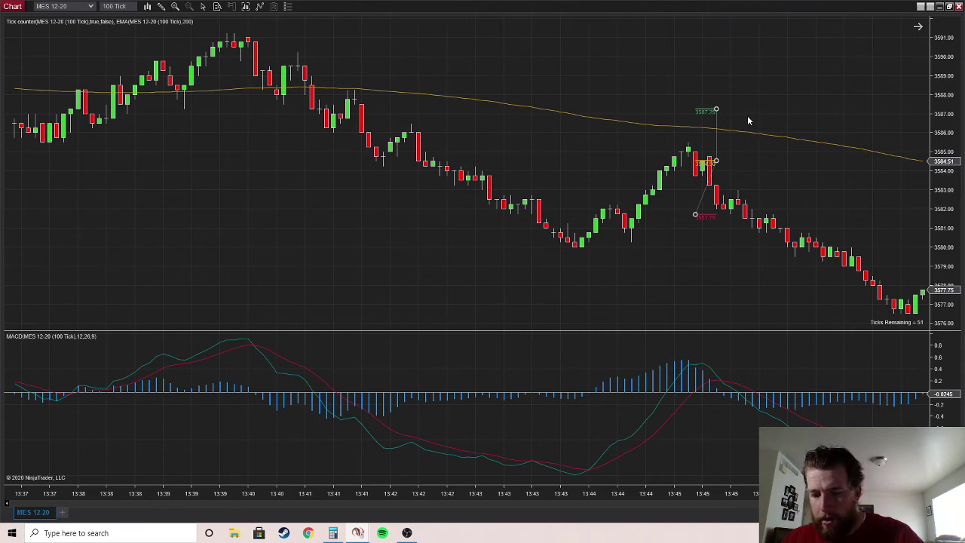
pyautogui.press('Delete')
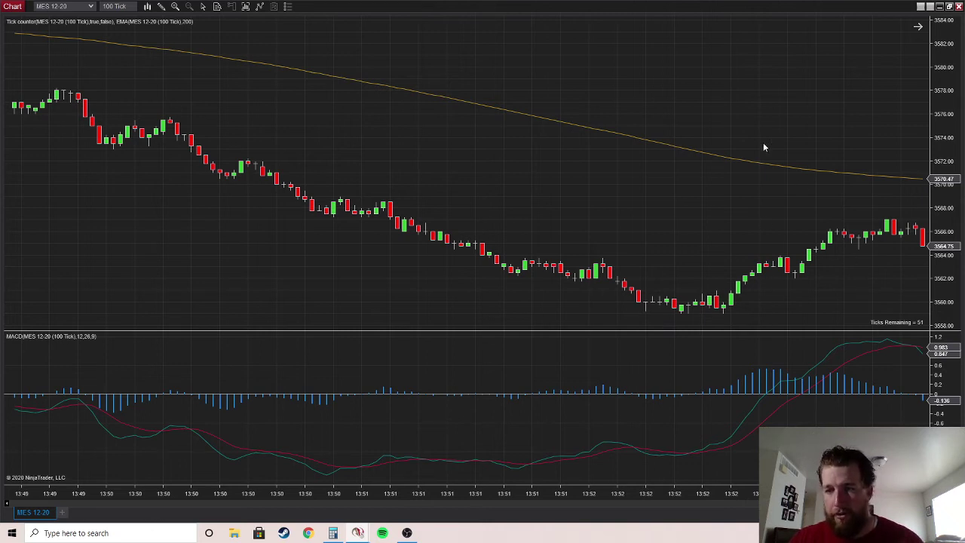
# Step: Draw a Risk-Reward at the latest bar with entry near 3566.25 and stop at 3564.00
pyautogui.rightClick(751, 123)
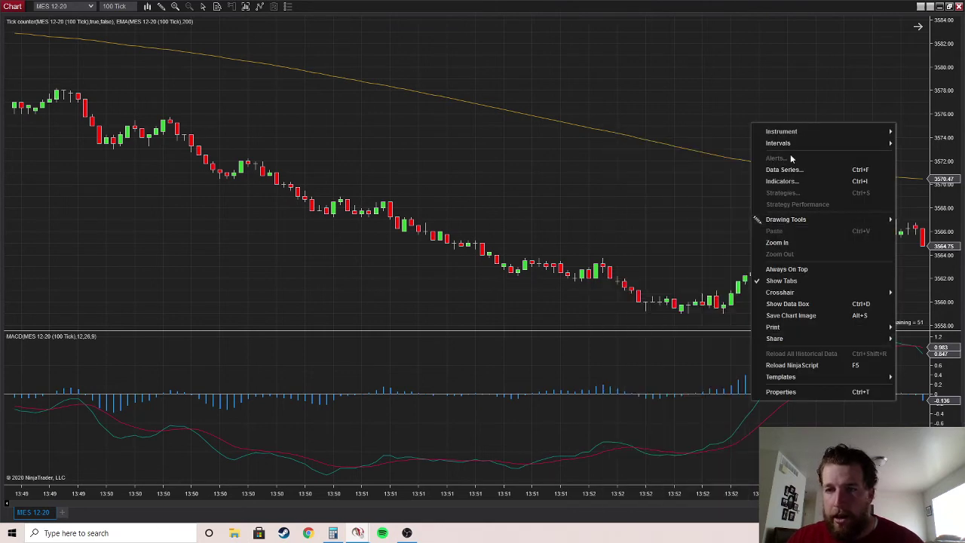
pyautogui.moveTo(785, 219)
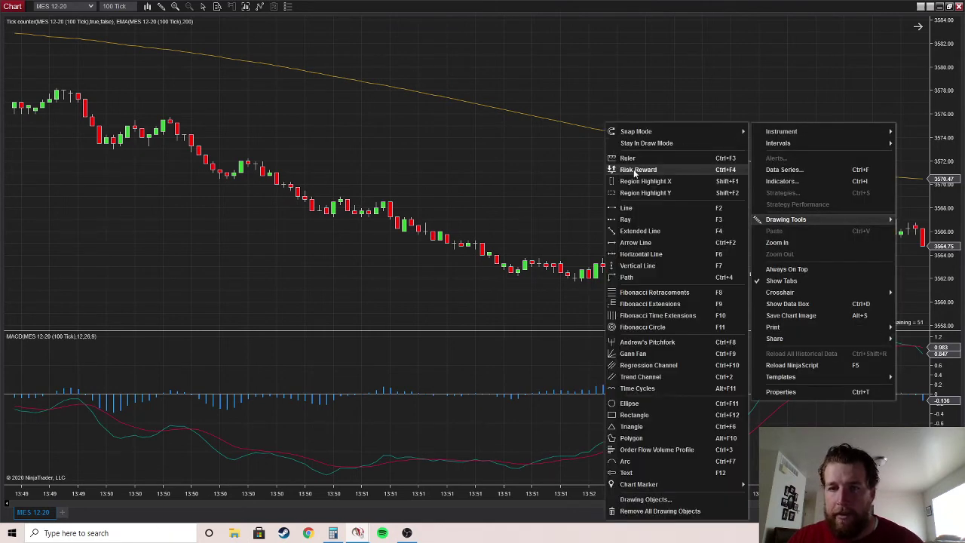
pyautogui.click(641, 172)
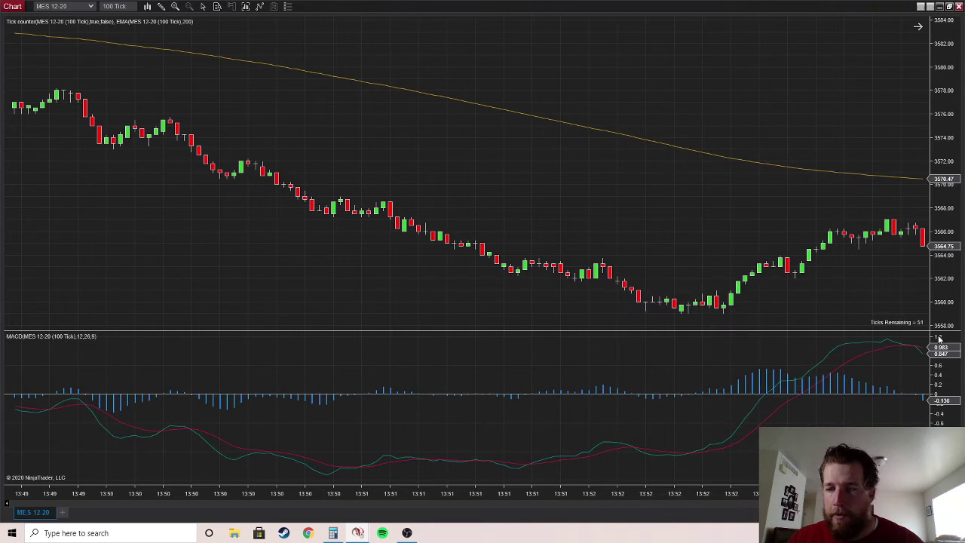
pyautogui.click(922, 226)
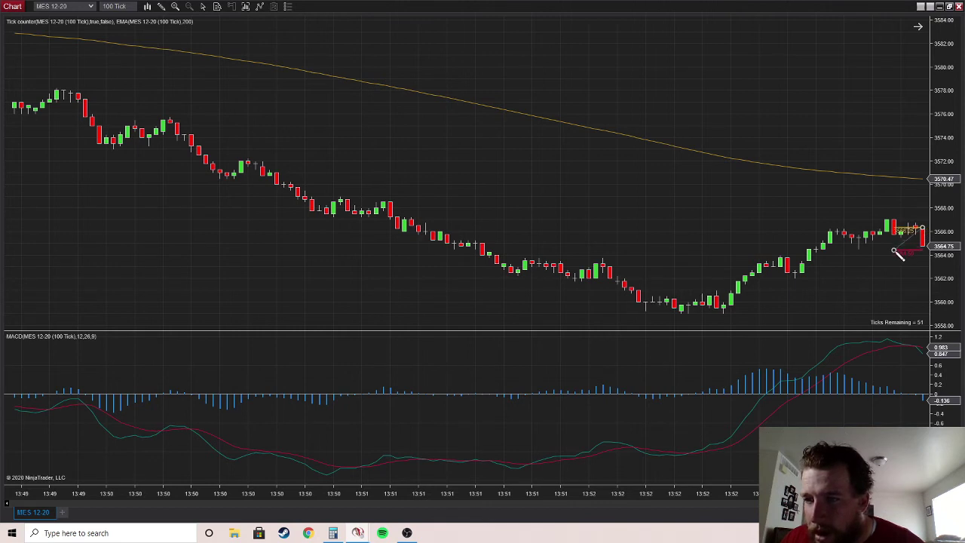
pyautogui.click(896, 255)
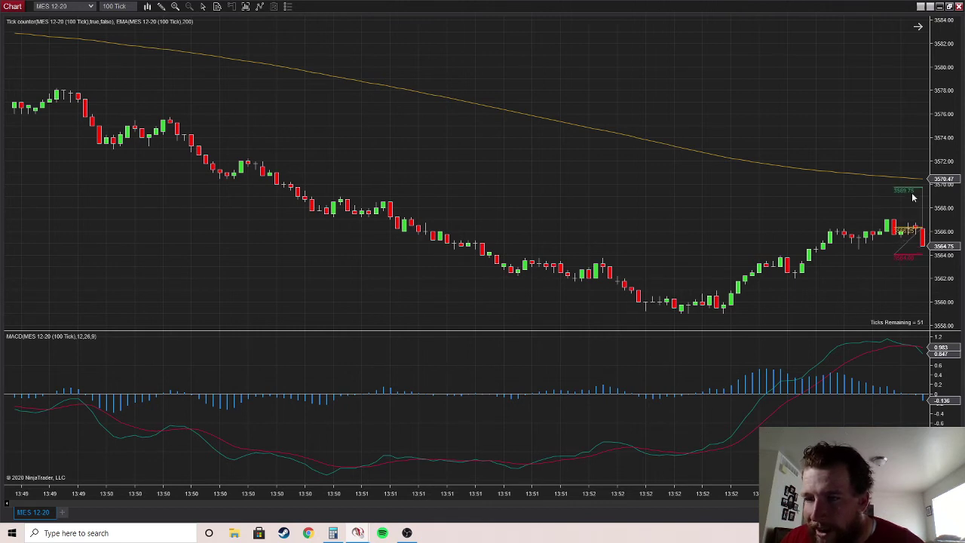
# Step: Keep the drawing's 1.5 Ratio and stretch it across the newer bars
pyautogui.doubleClick(905, 187)
pyautogui.click(552, 247)
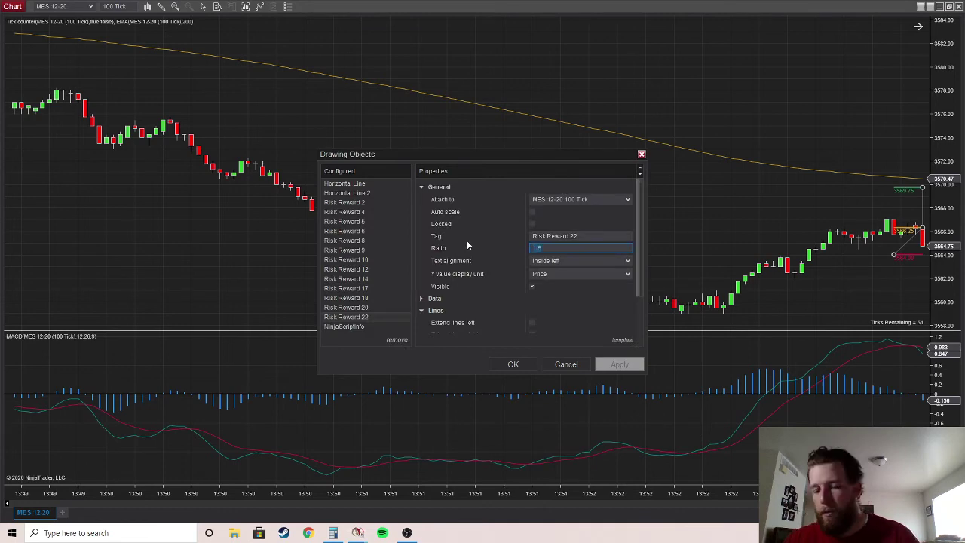
pyautogui.press('Return')
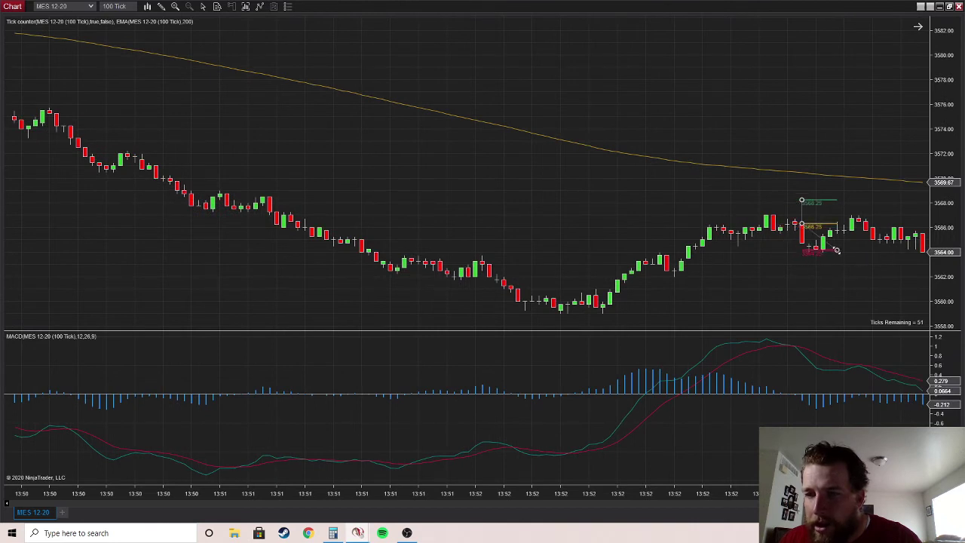
pyautogui.click(922, 253)
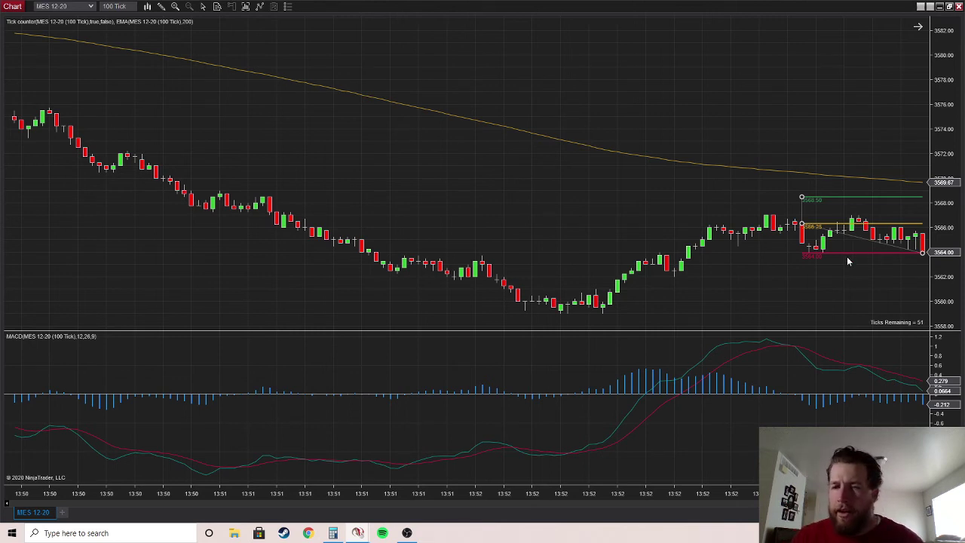
# Step: Subtract the 22.5 loss from the Calculator's 14 tally to get -8.5, then minimize Calculator
pyautogui.click(333, 533)
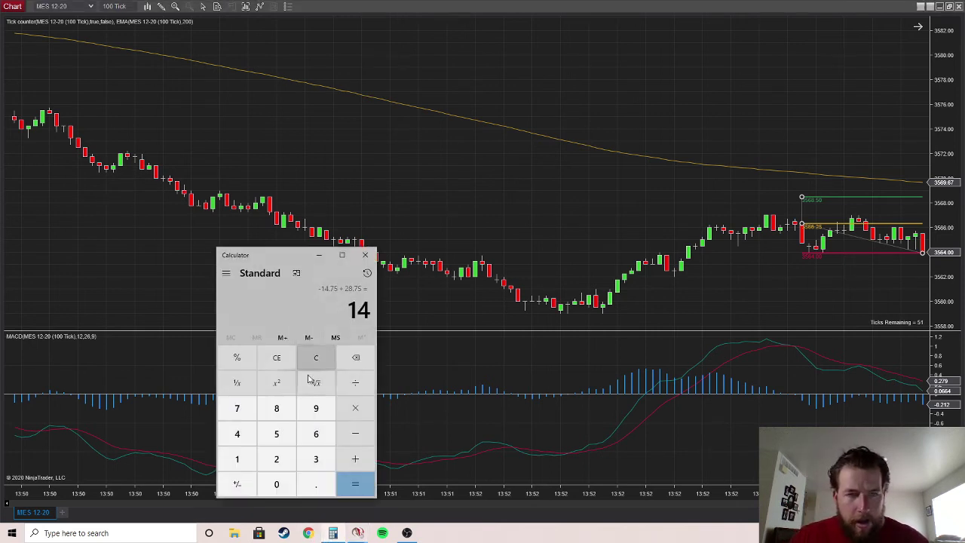
pyautogui.press('-')
pyautogui.write('22.5')
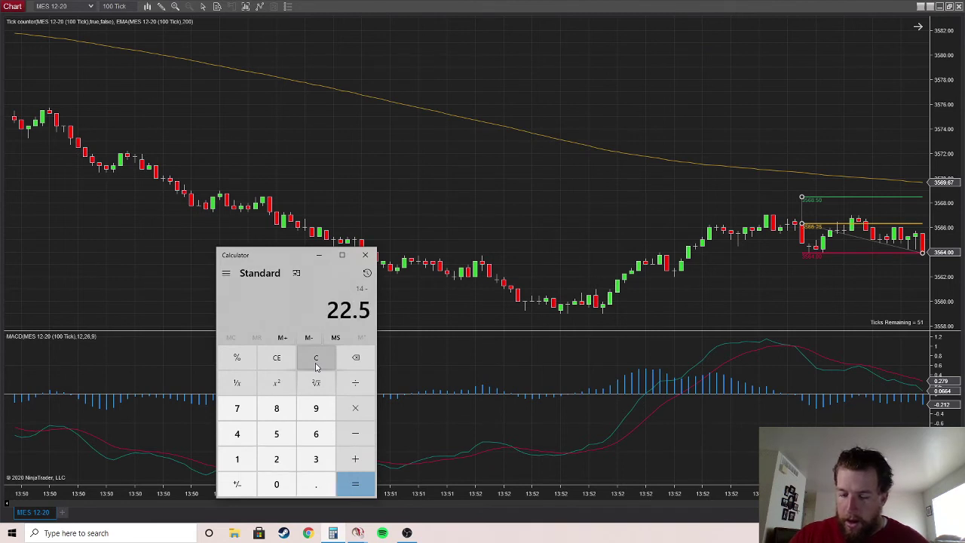
pyautogui.press('Return')
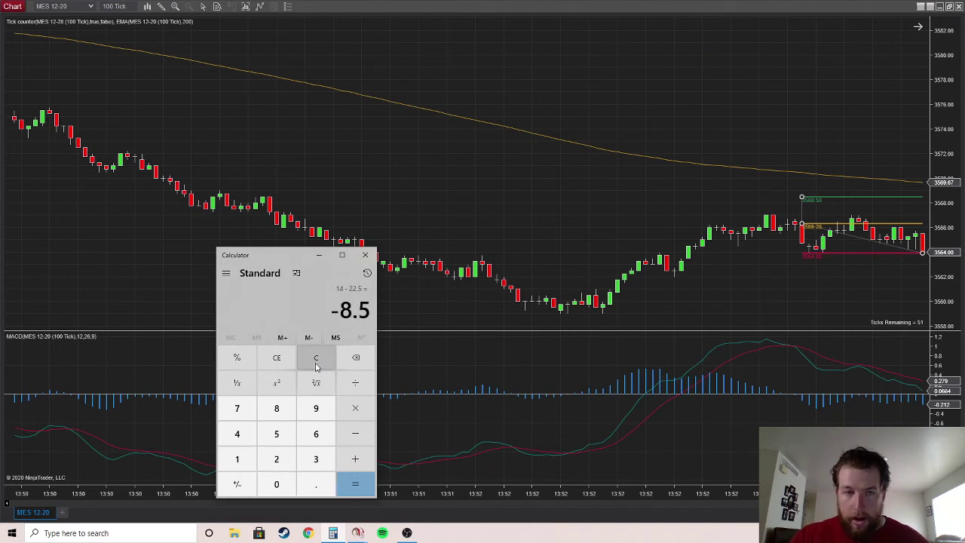
pyautogui.click(319, 255)
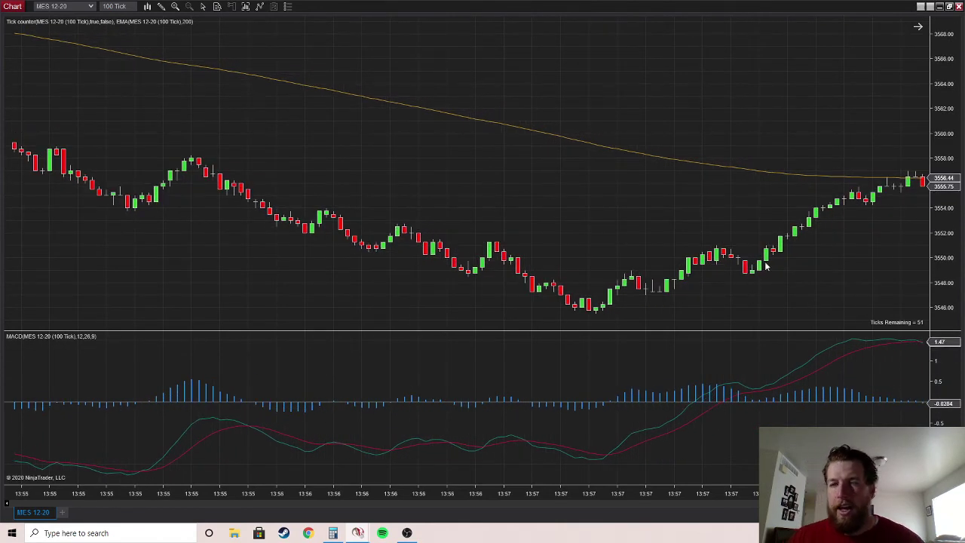
# Step: Draw a long Risk-Reward marker with entry at the latest bar and stop at 3554.00
pyautogui.rightClick(633, 215)
pyautogui.click(631, 209)
pyautogui.rightClick(631, 209)
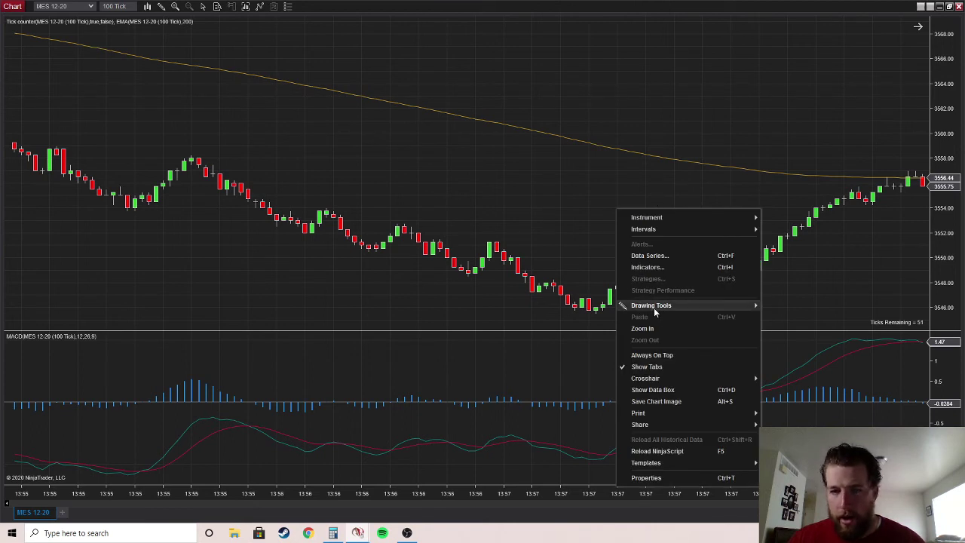
pyautogui.moveTo(656, 308)
pyautogui.click(785, 52)
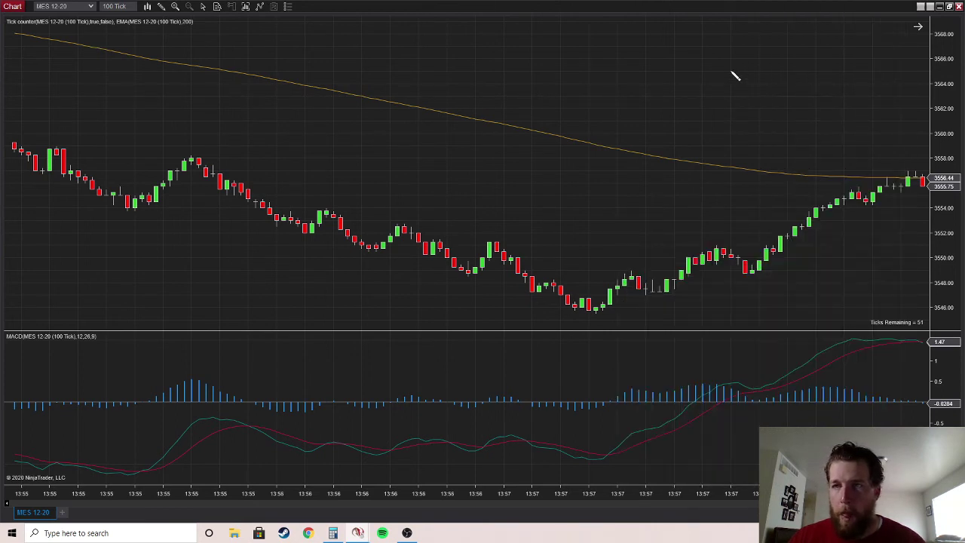
pyautogui.click(924, 173)
pyautogui.click(904, 210)
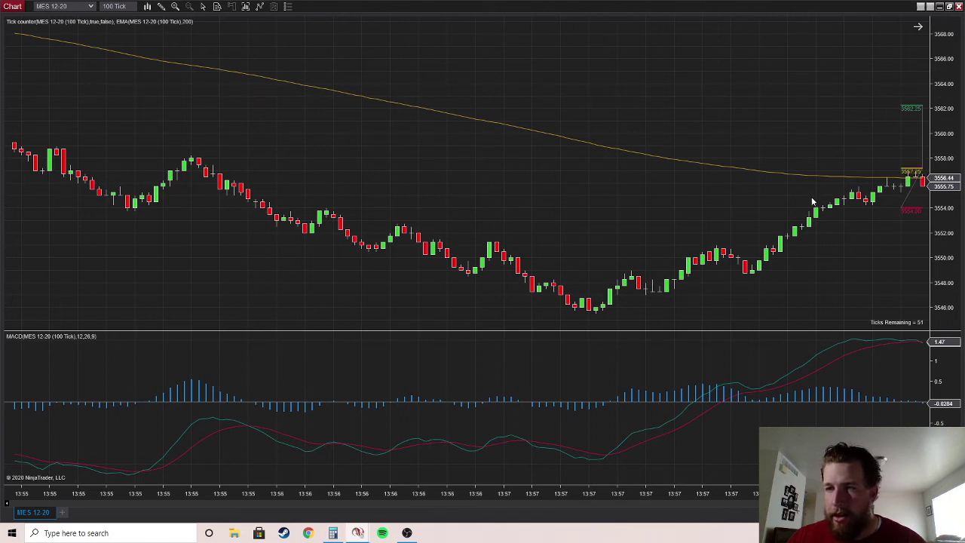
# Step: Confirm the 1.5 ratio for a 3560.50 target, then delete the drawing from the chart
pyautogui.doubleClick(909, 213)
pyautogui.click(460, 249)
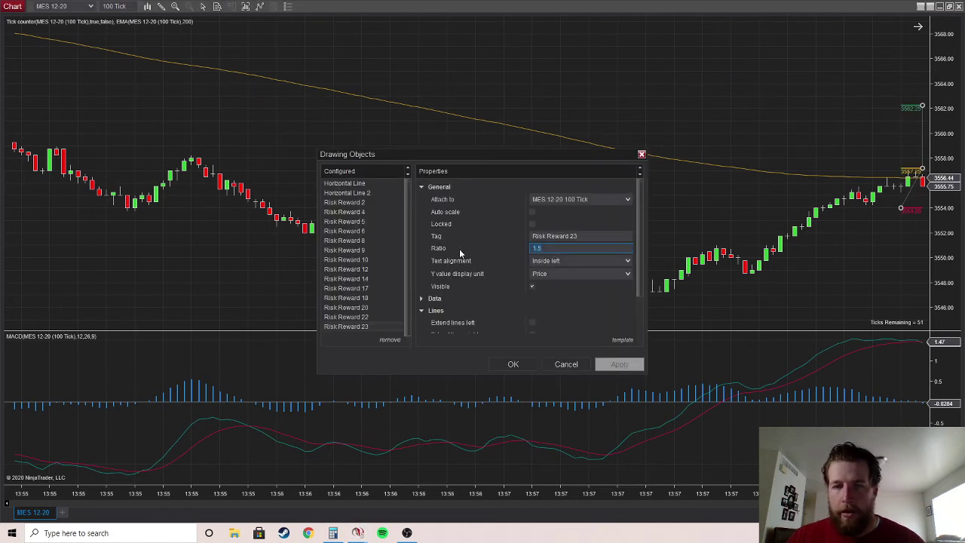
pyautogui.press('Return')
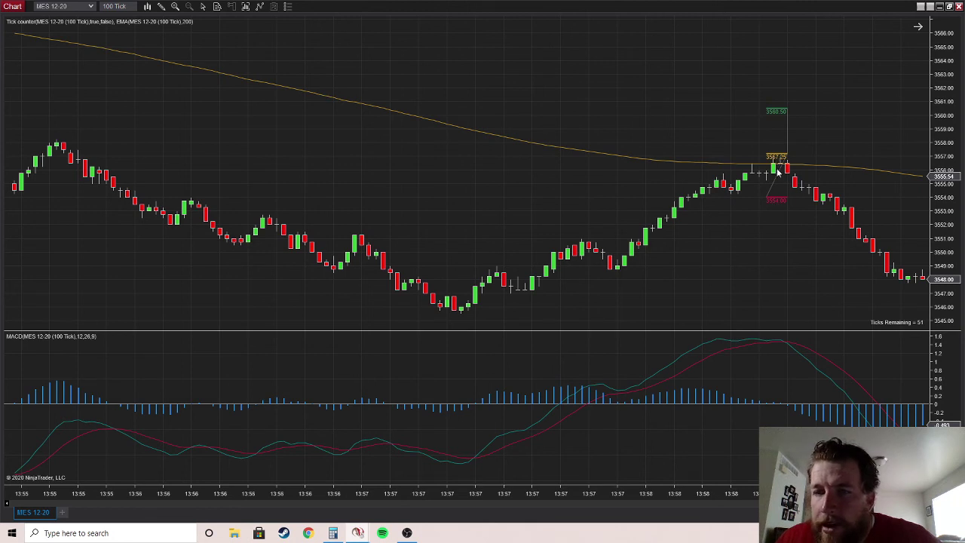
pyautogui.click(787, 111)
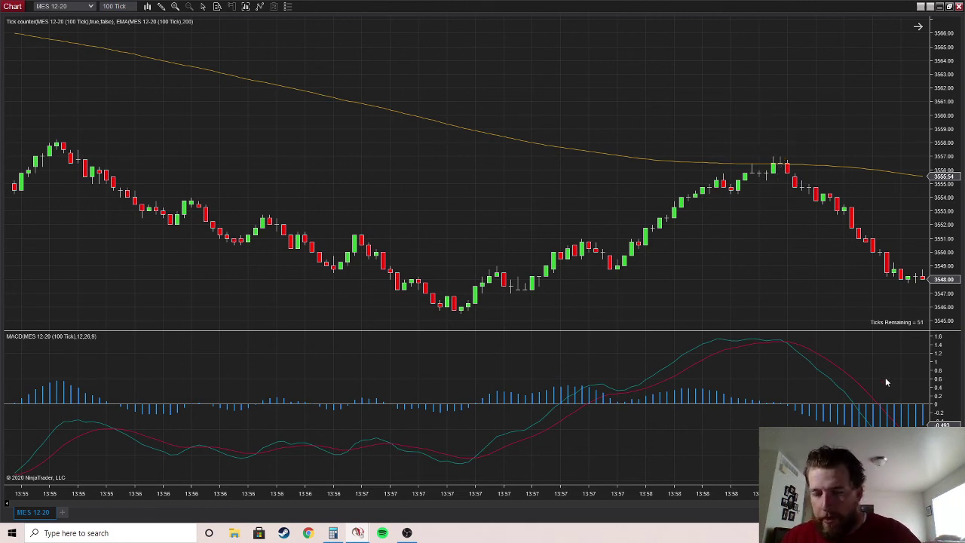
# Step: Scroll the chart forward to show the newest bars around 13:59:55
pyautogui.hscroll(10, 904, 359)
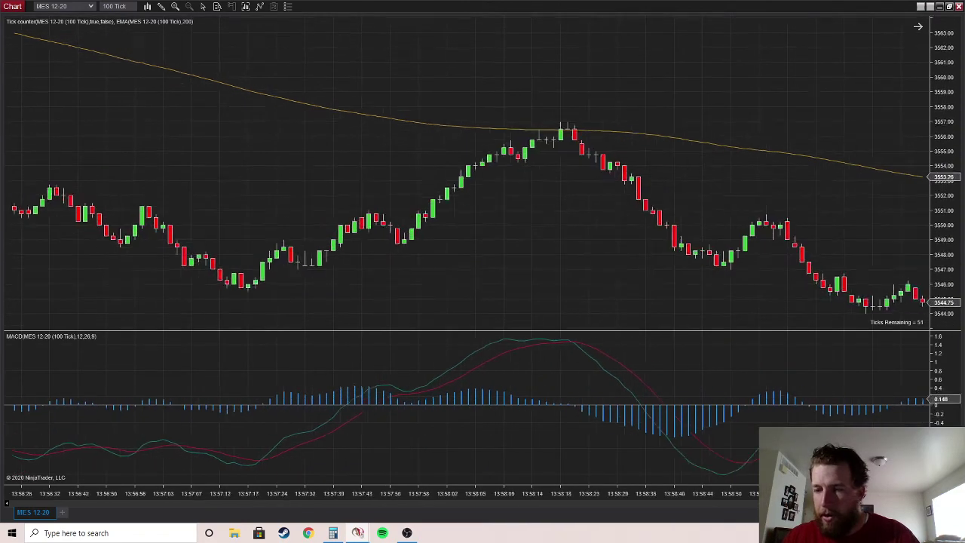
pyautogui.hscroll(8, 876, 359)
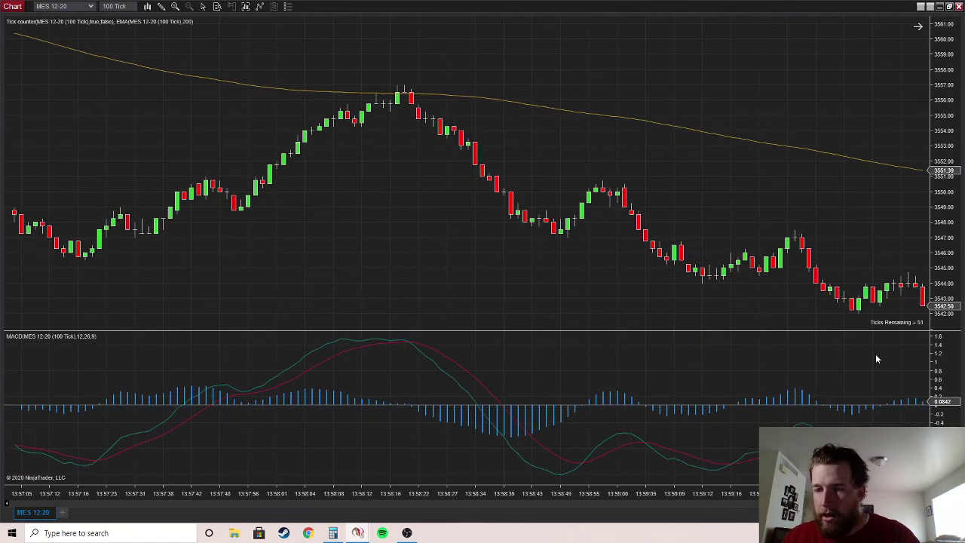
pyautogui.hscroll(3, 876, 359)
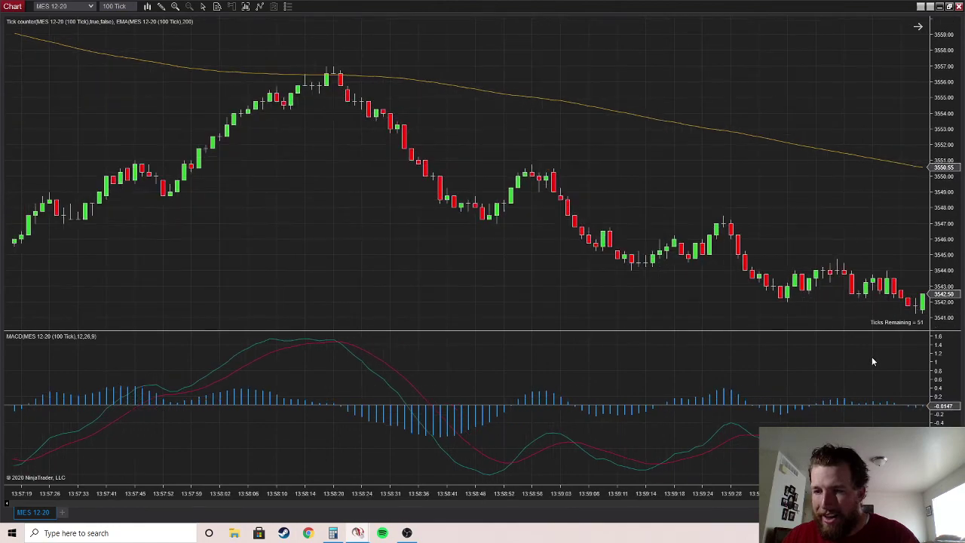
pyautogui.hscroll(3, 872, 361)
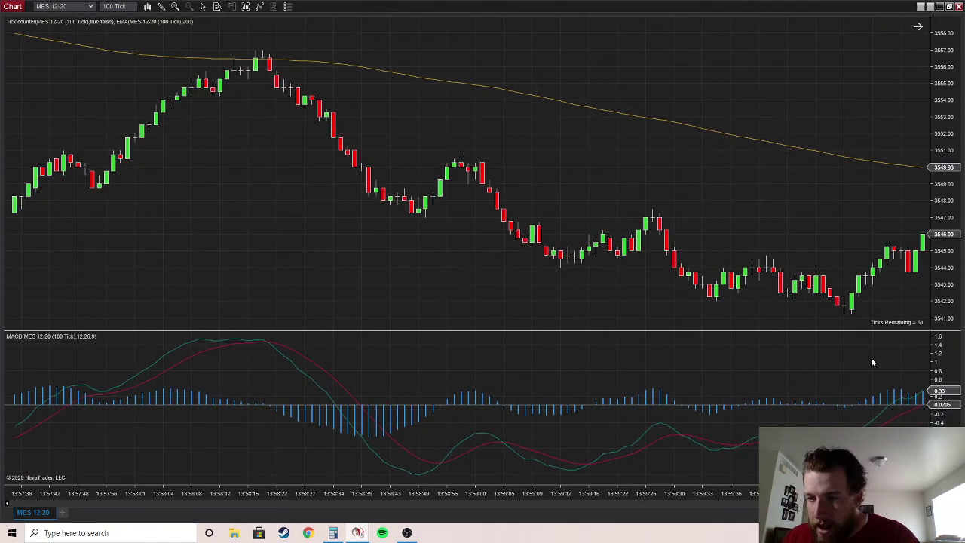
pyautogui.hscroll(2, 872, 363)
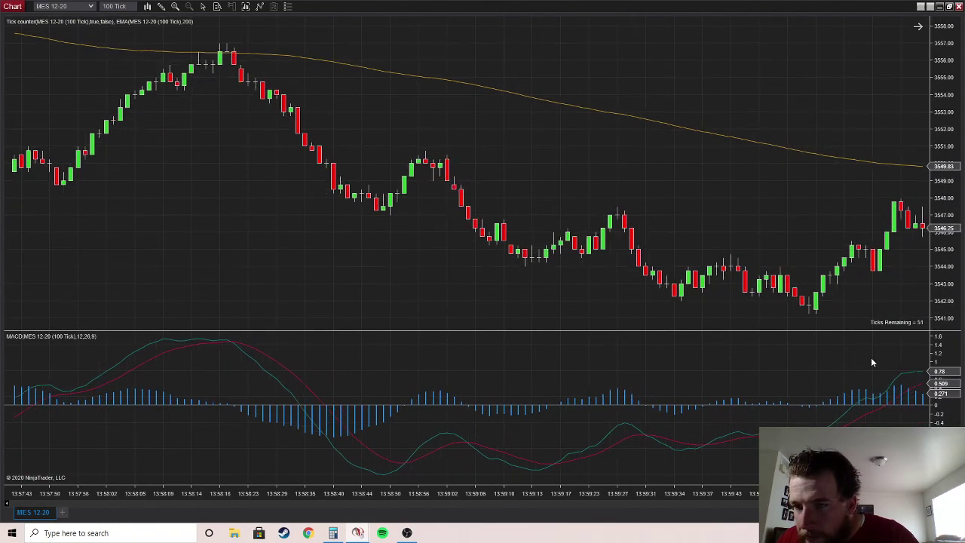
pyautogui.hscroll(3, 872, 363)
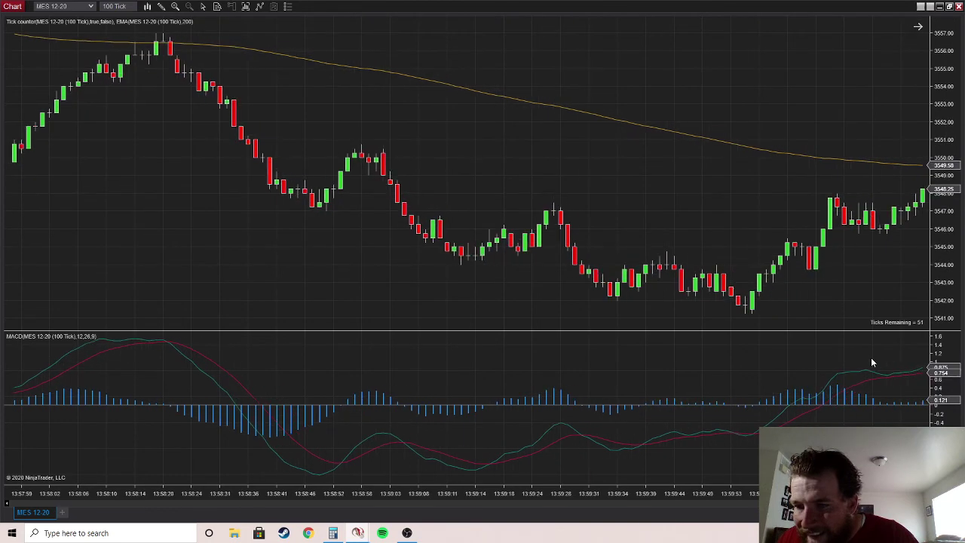
pyautogui.hscroll(1, 871, 363)
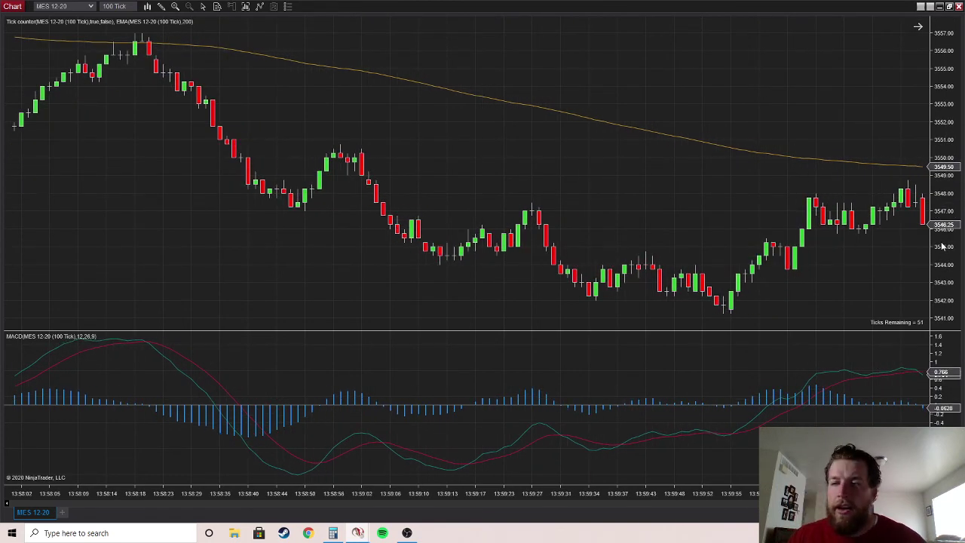
# Step: Draw a long 1.5-ratio Risk-Reward marker at the last candle targeting 3550.00, stretched across newer bars
pyautogui.rightClick(684, 235)
pyautogui.rightClick(685, 205)
pyautogui.moveTo(725, 304)
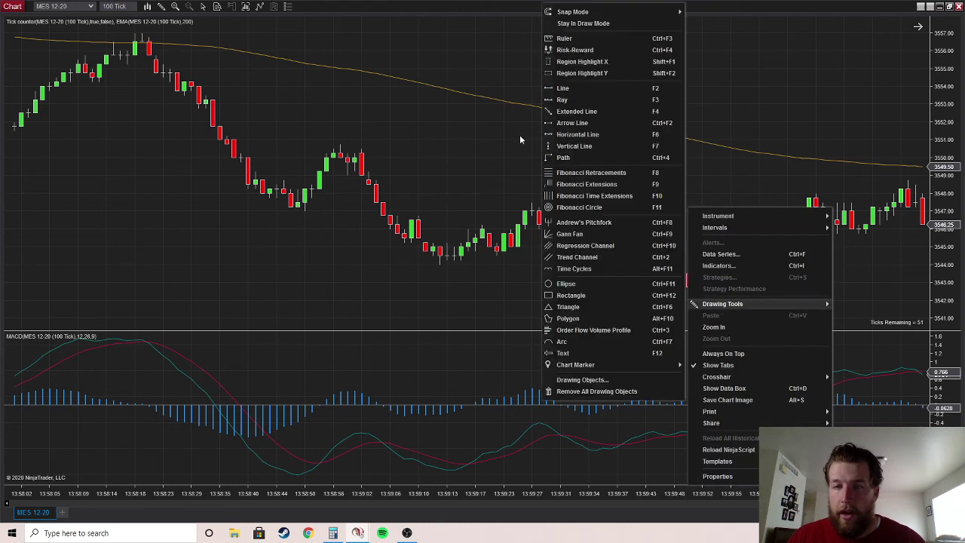
pyautogui.click(663, 61)
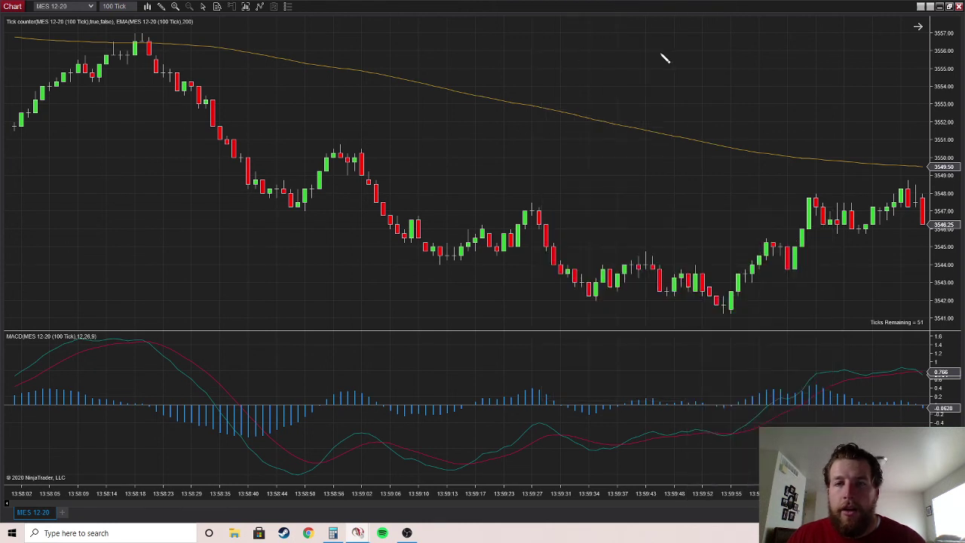
pyautogui.click(923, 196)
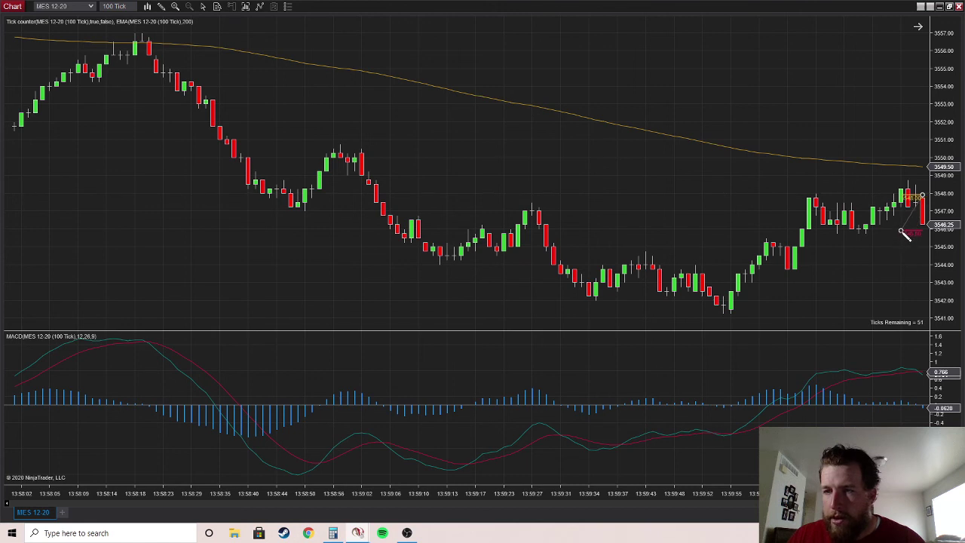
pyautogui.click(902, 230)
pyautogui.doubleClick(902, 230)
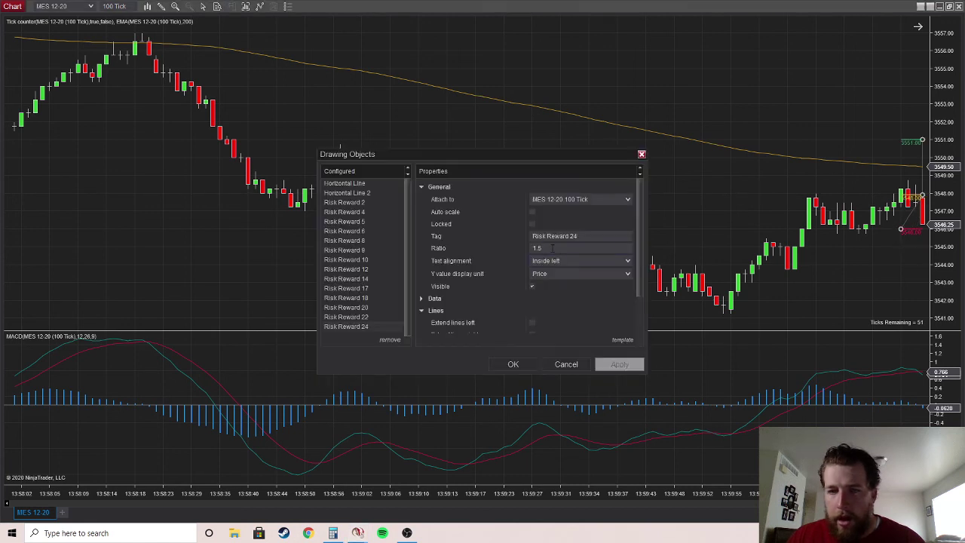
pyautogui.press('Return')
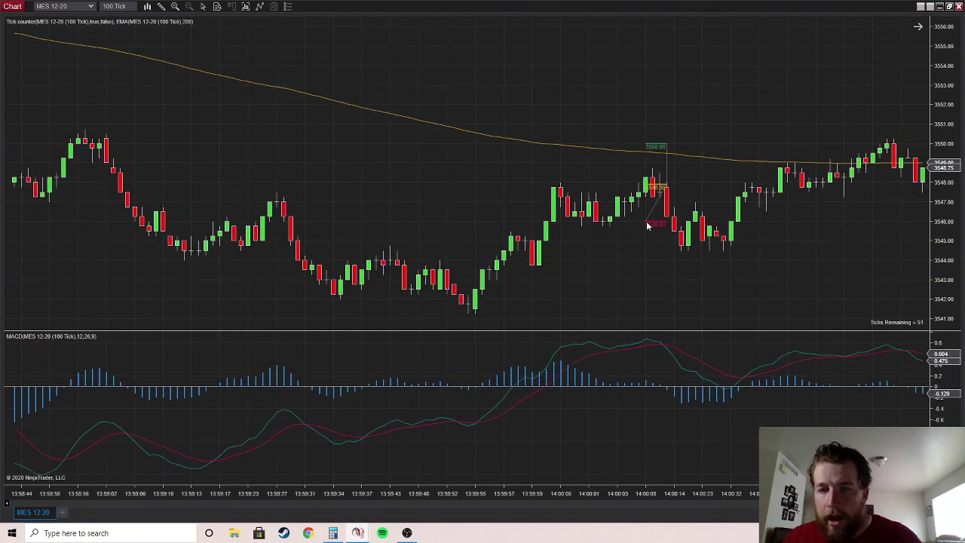
pyautogui.moveTo(647, 226); pyautogui.dragTo(887, 222)
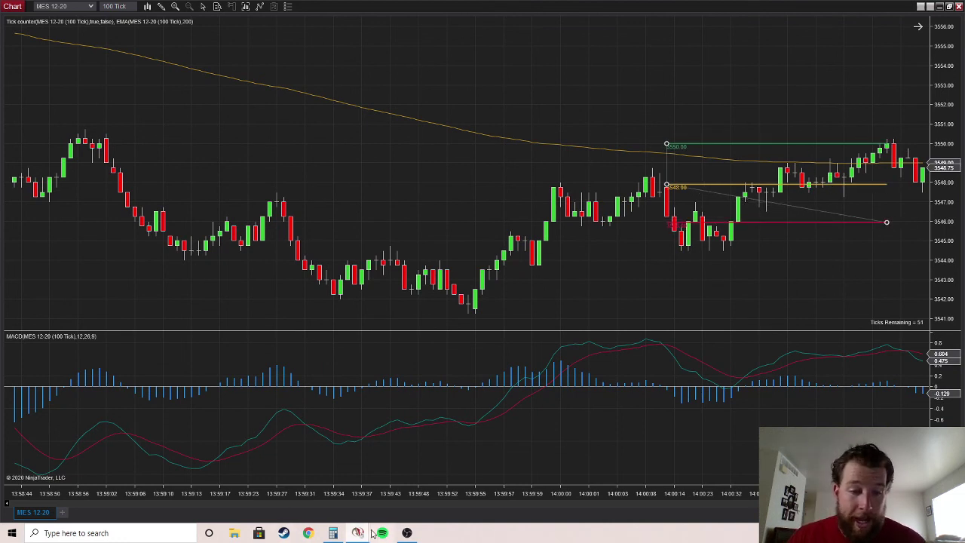
# Step: Add +20 to the Calculator's -8.5 running total, making it 11.5
pyautogui.click(332, 533)
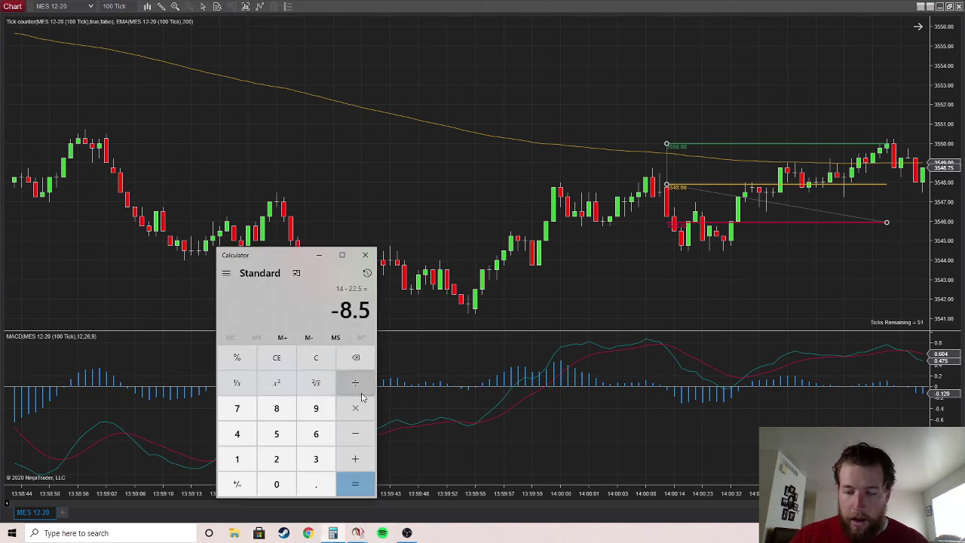
pyautogui.write('+20')
pyautogui.press('Return')
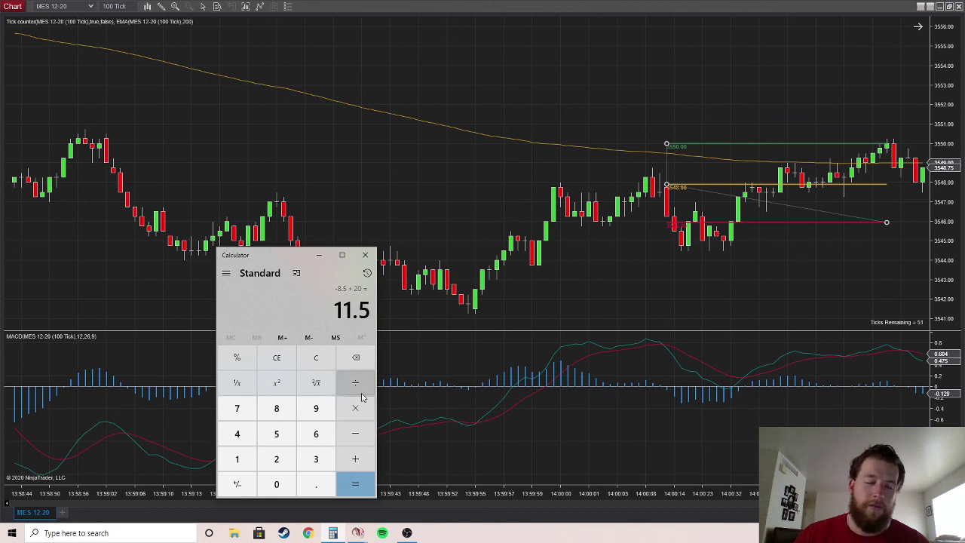